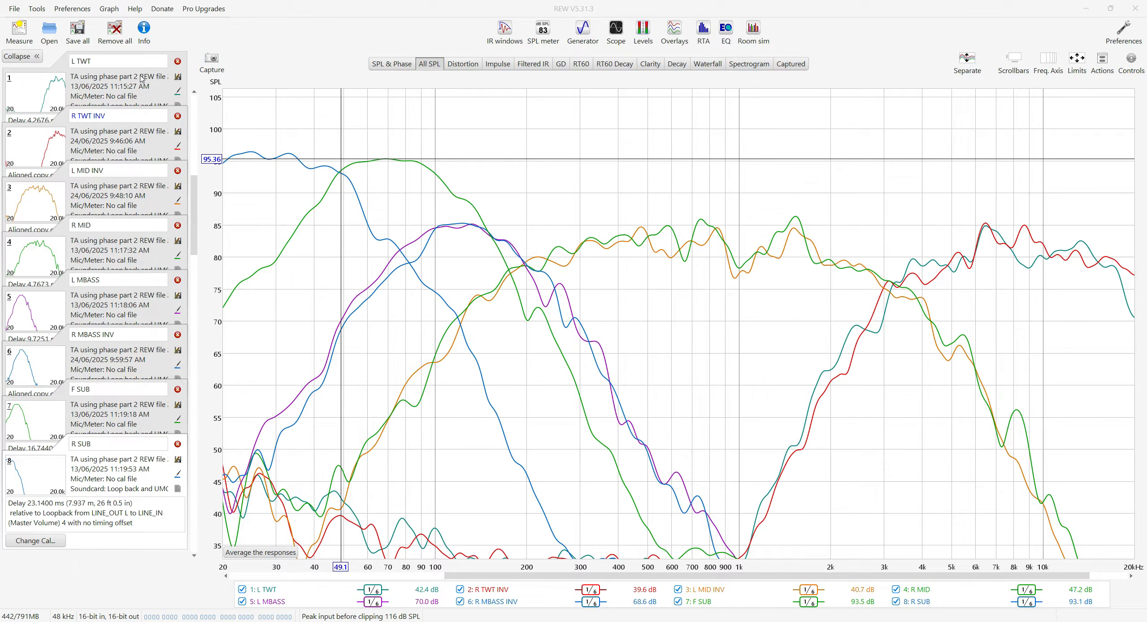
Show the impulse responses of L TWT and R TWT INV together in a maximised Overlays window.
click(675, 32)
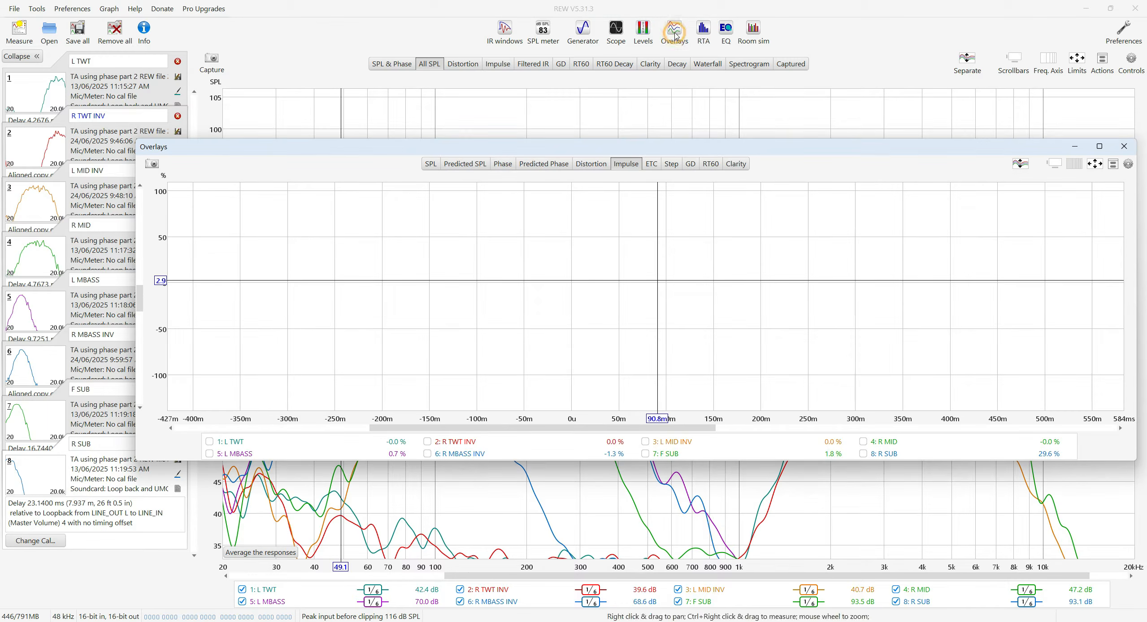
click(1099, 146)
click(38, 604)
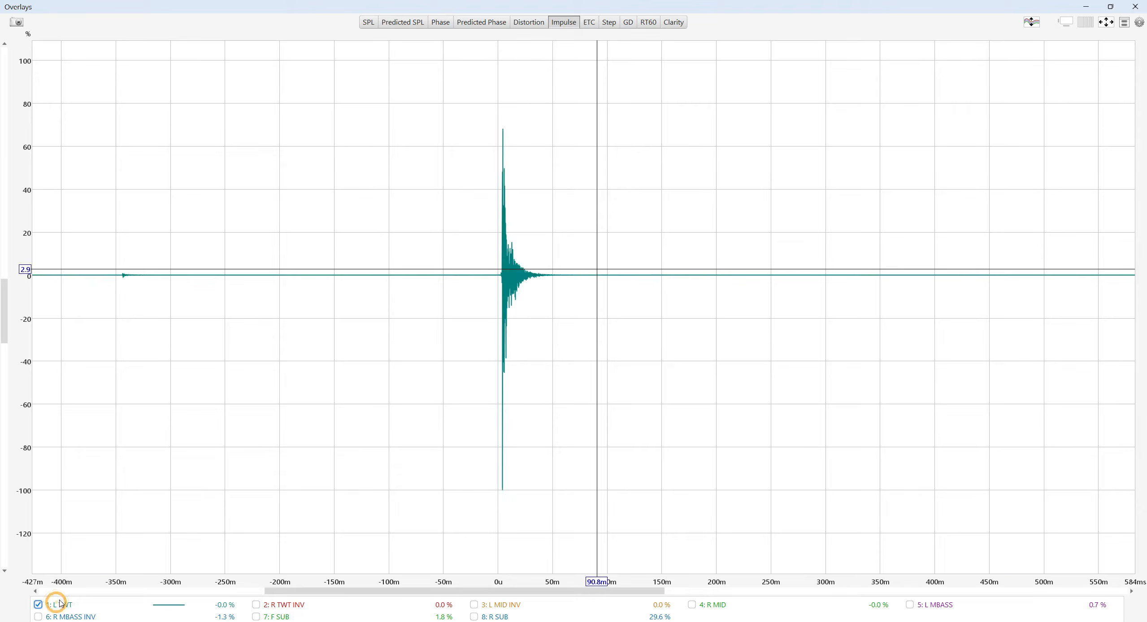
click(297, 606)
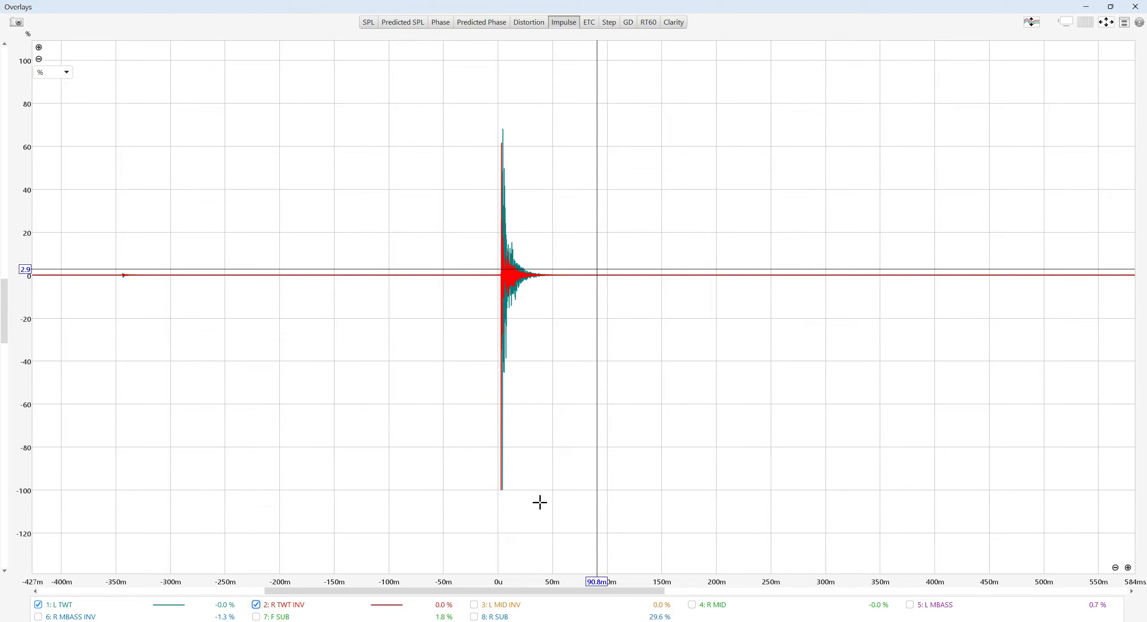
Measure the time difference between the R TWT INV and L TWT impulse peaks, and close the overlays.
scroll(522, 501, up, 15)
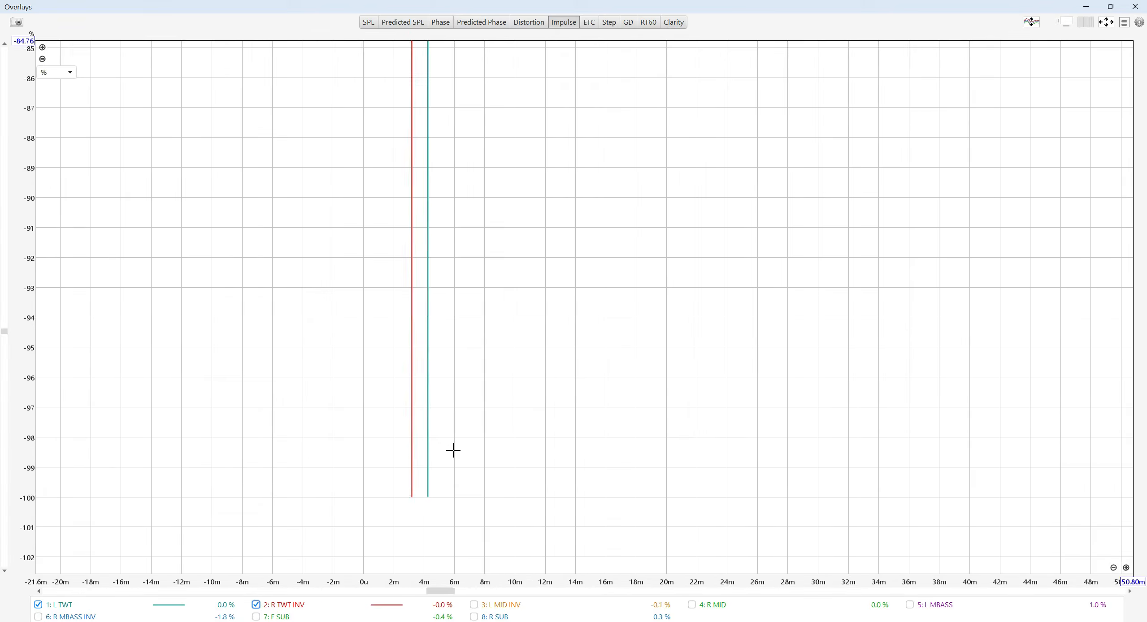
drag(481, 397, 611, 142)
scroll(524, 337, up, 3)
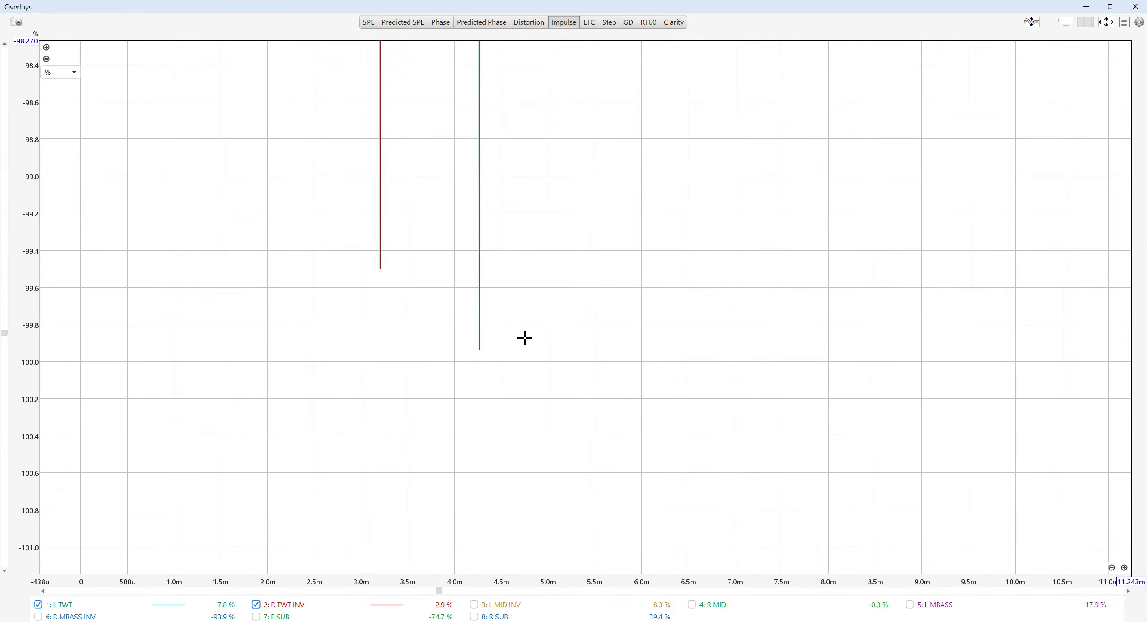
drag(535, 320, 551, 370)
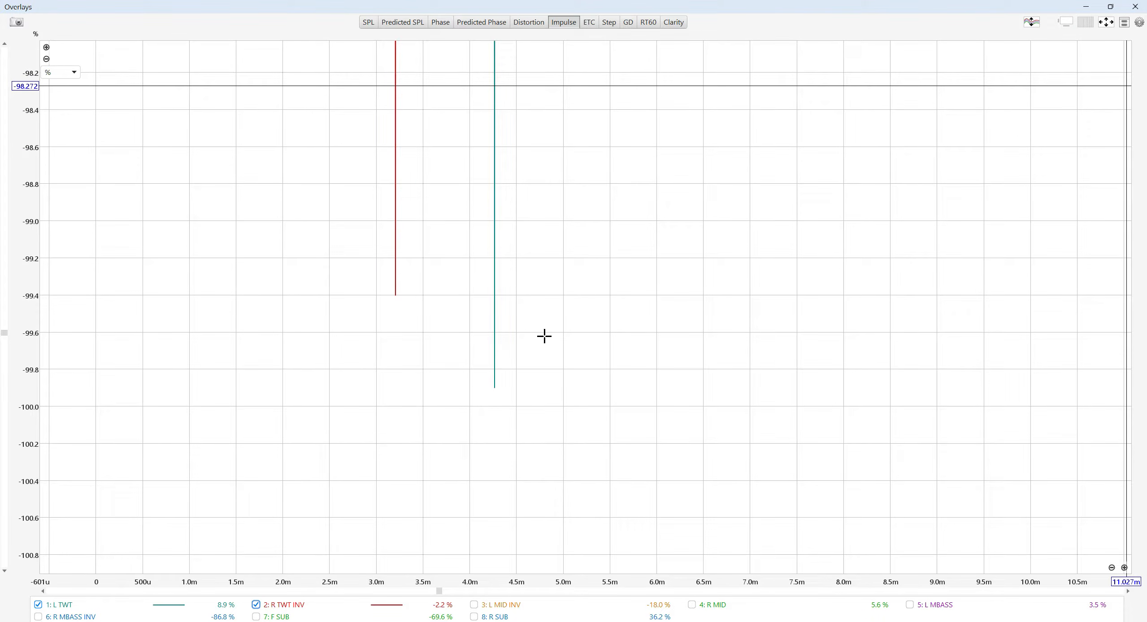
scroll(556, 334, down, 2)
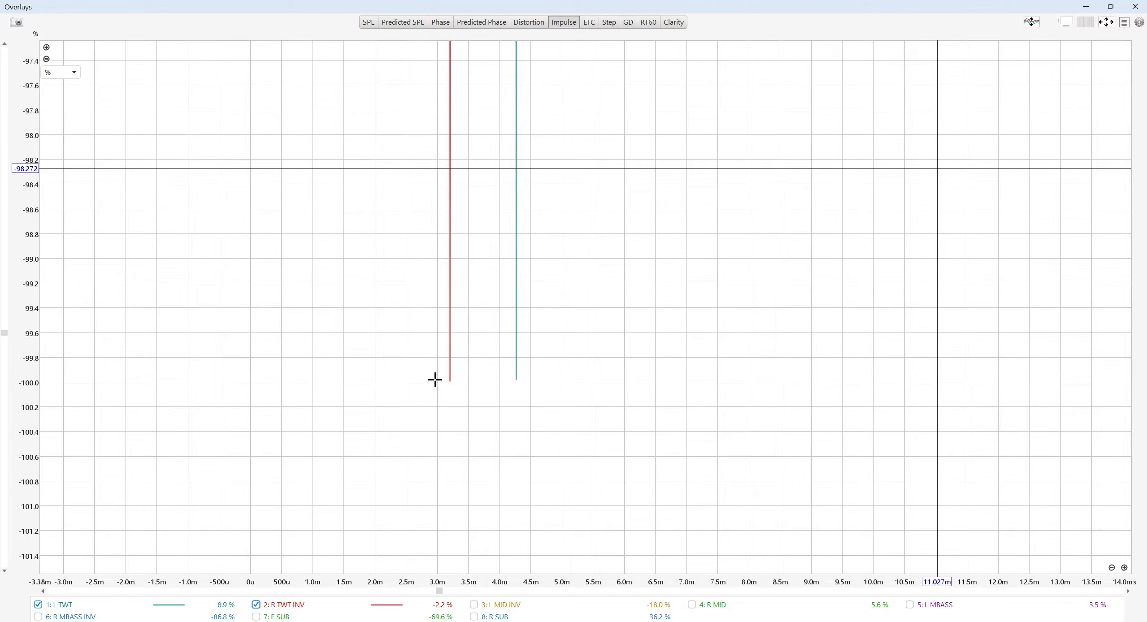
scroll(443, 379, up, 4)
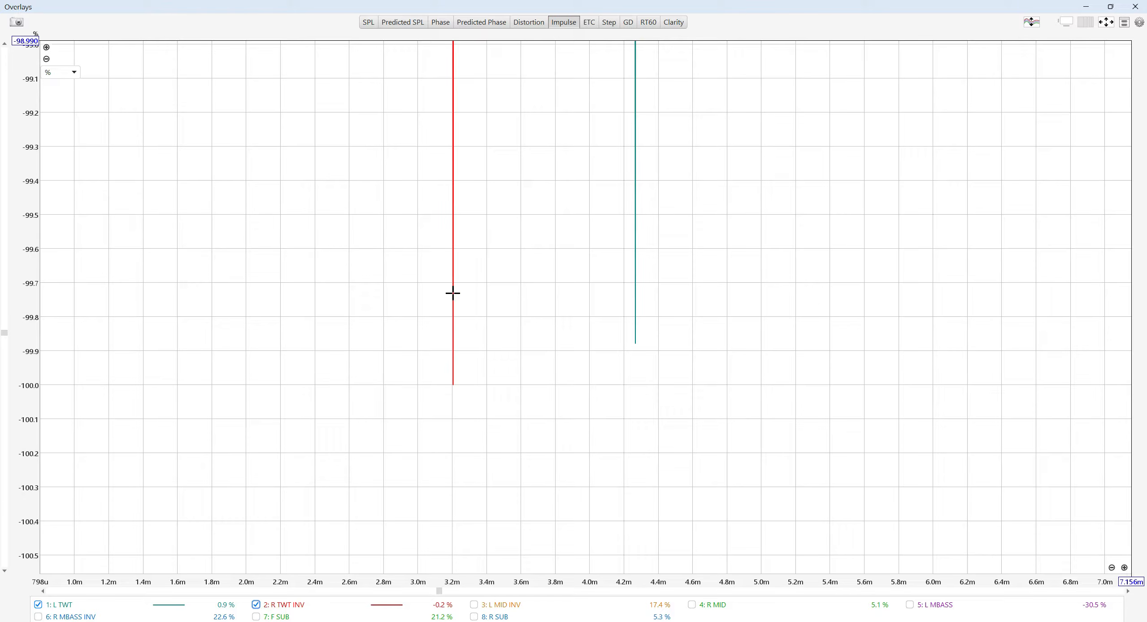
drag(453, 294, 634, 309)
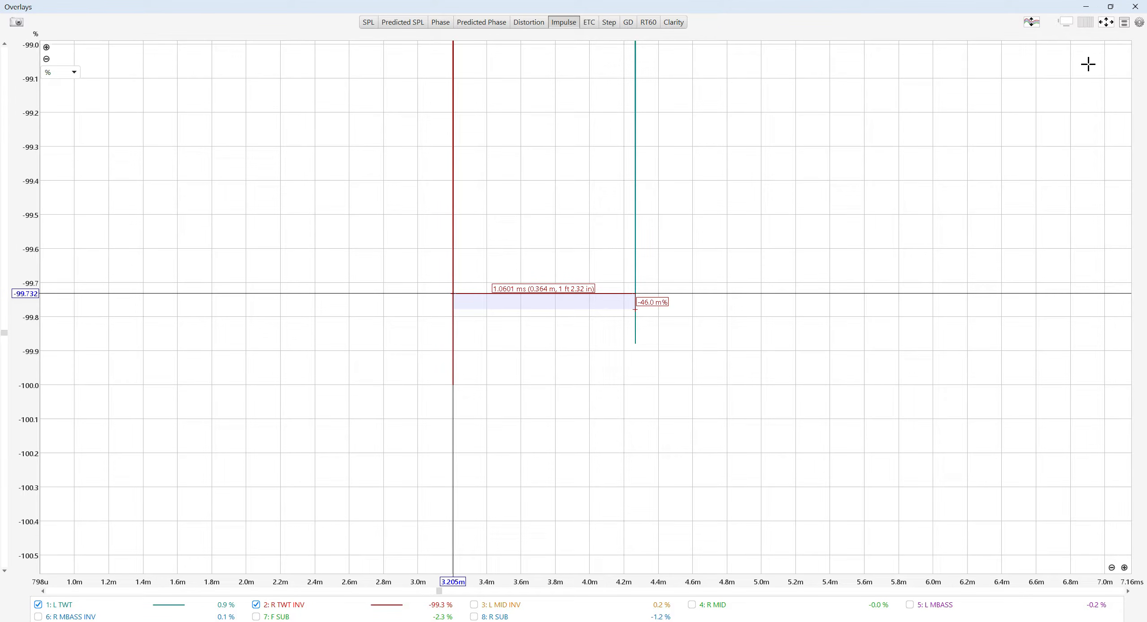
click(1135, 6)
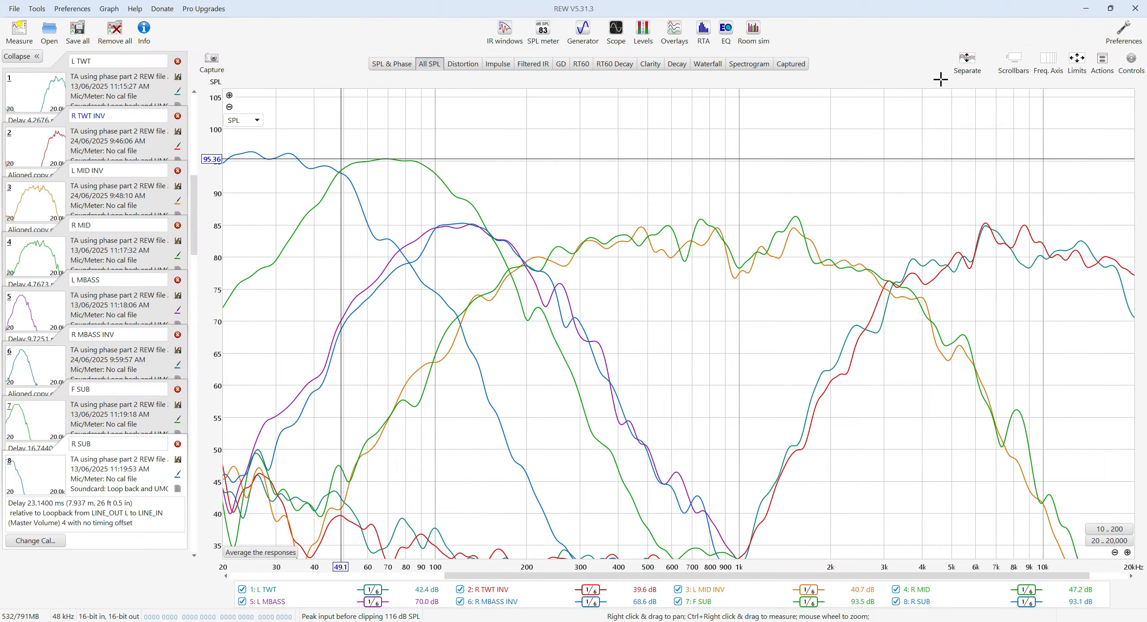
Create an aligned copy of R TWT INV delayed by 1.06 ms against L TWT using the Alignment tool.
click(1102, 60)
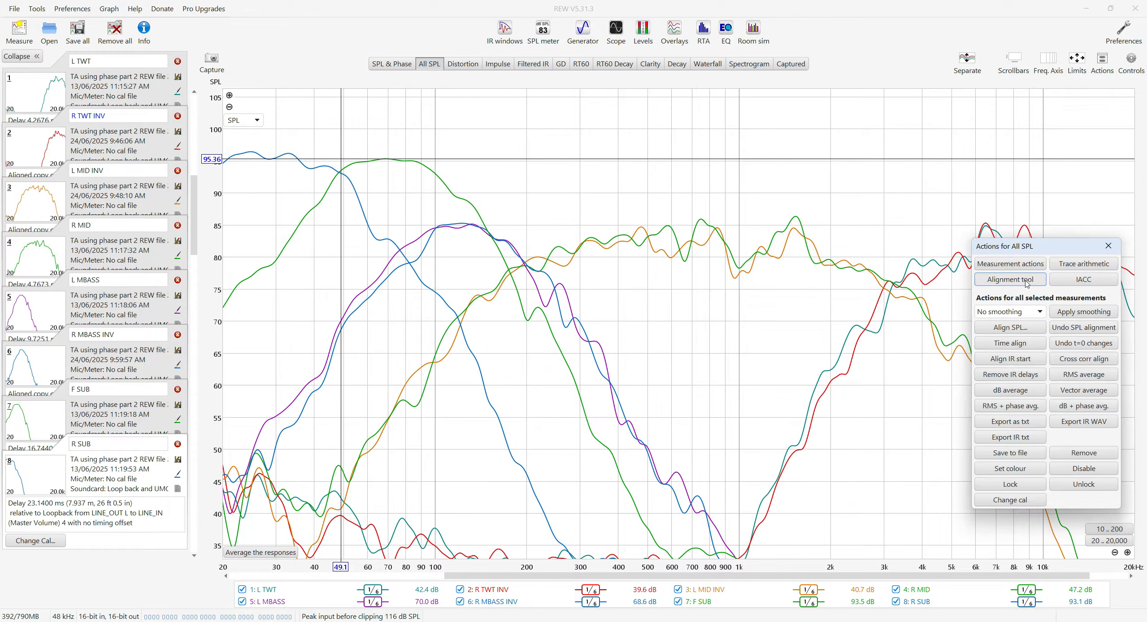
click(1012, 282)
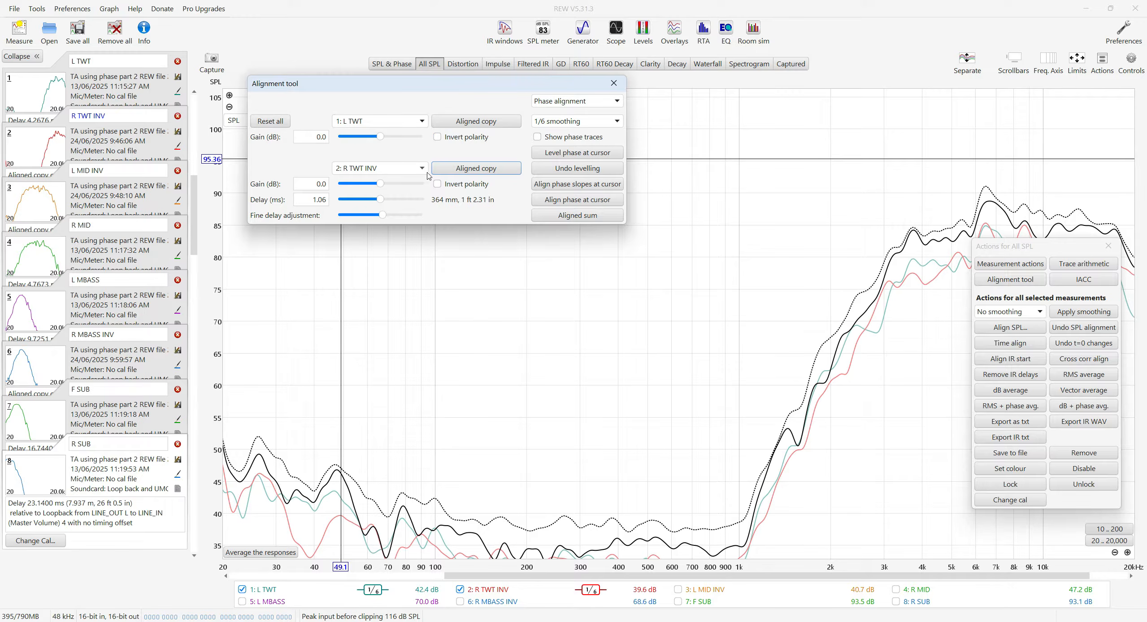
click(306, 201)
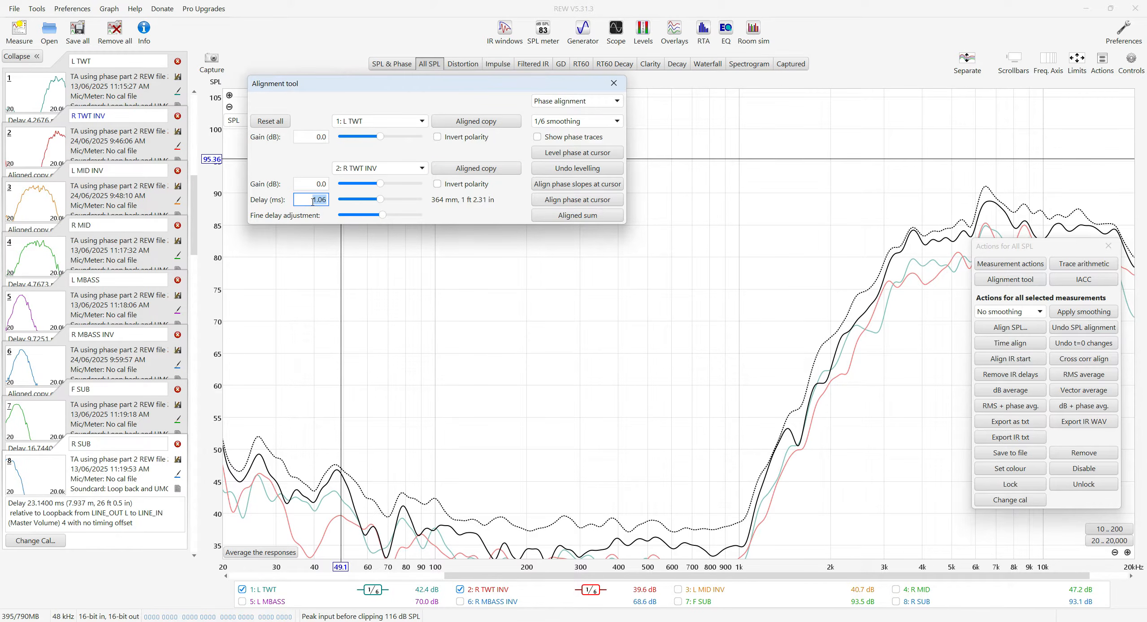
text(1)
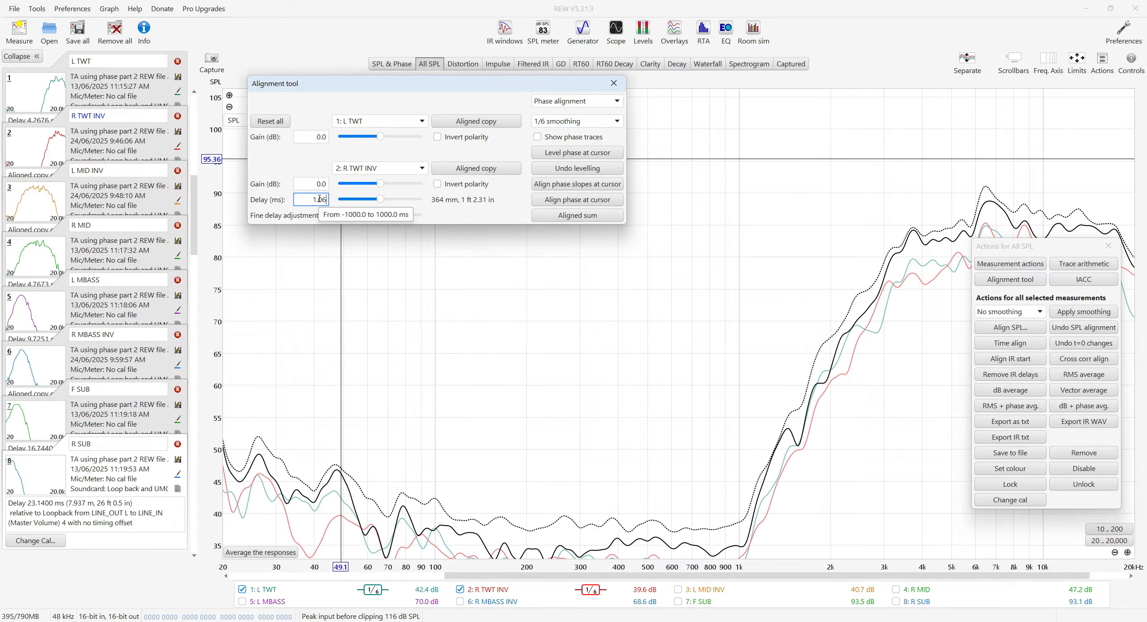
text(.06)
click(476, 168)
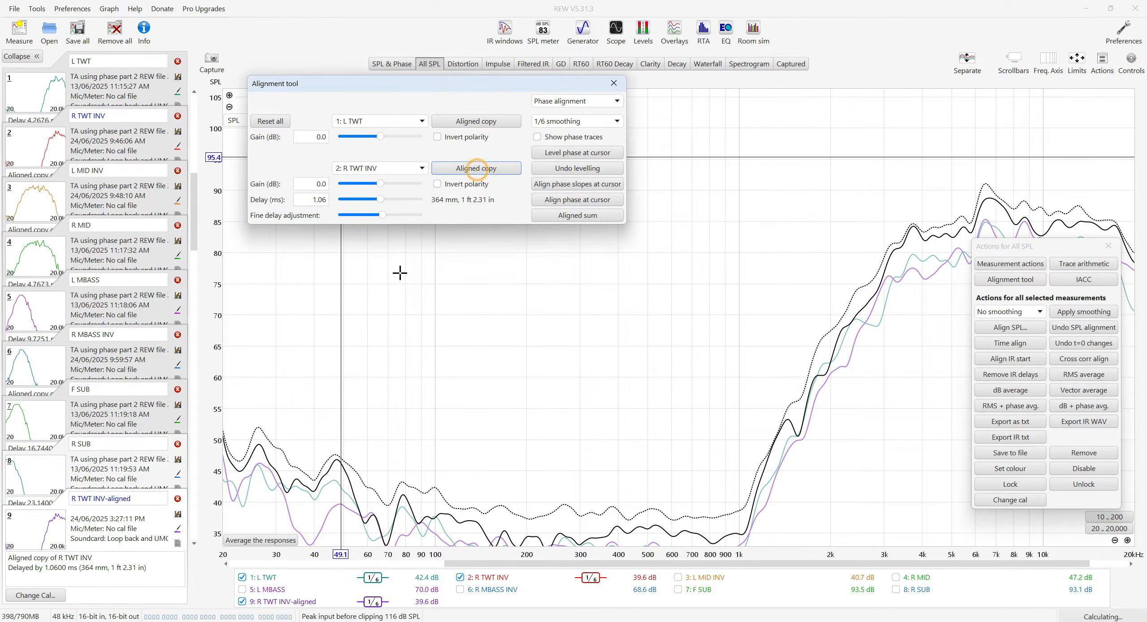
Rename the aligned copy as R TWT INV 1.06 and close the alignment and actions windows.
drag(140, 499, 108, 499)
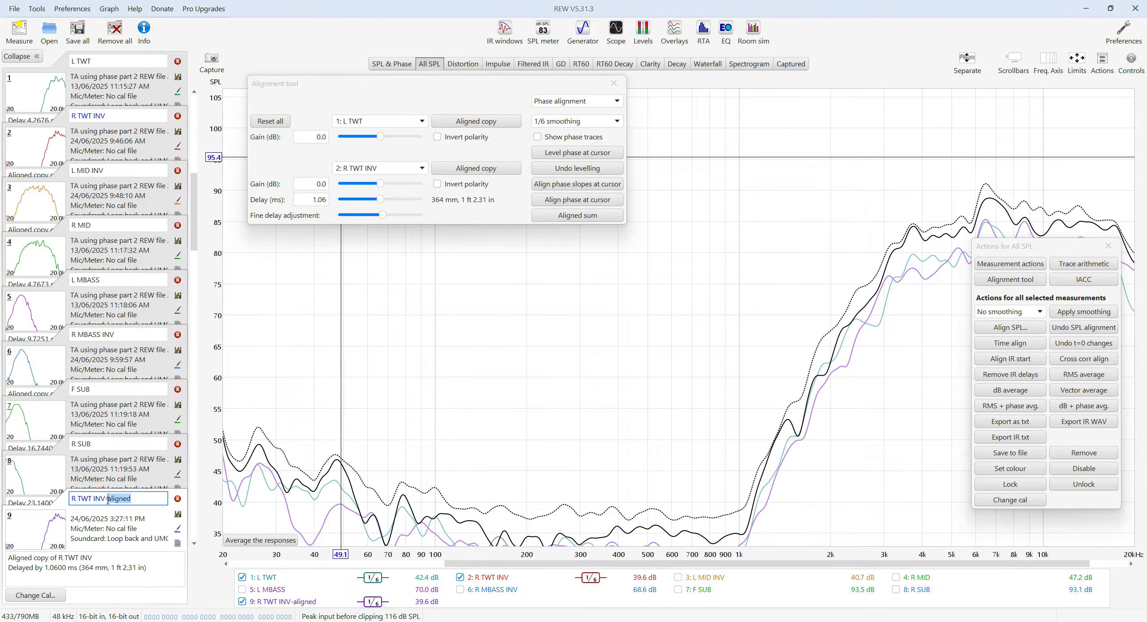
key(BackSpace)
key(BackSpace)
text(1.)
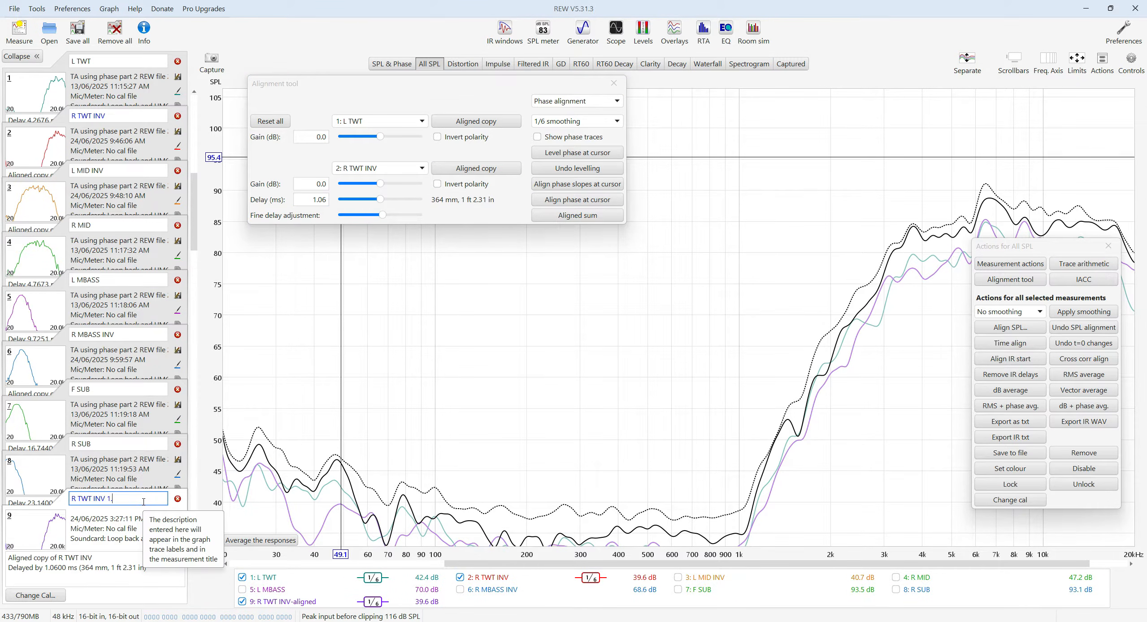
text(06)
key(Return)
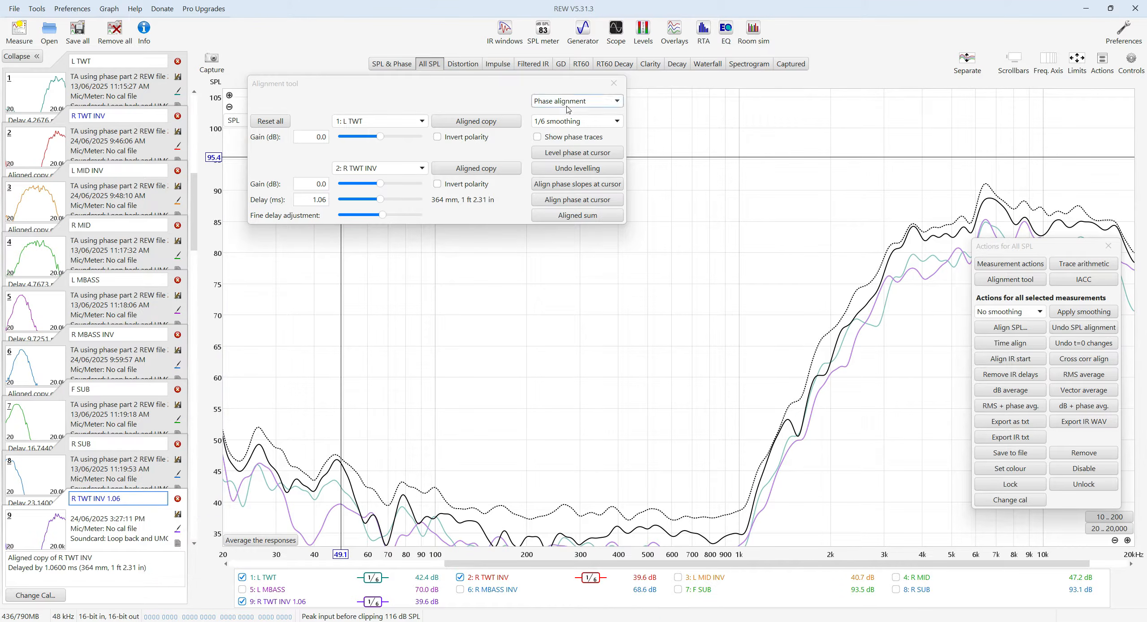
click(614, 83)
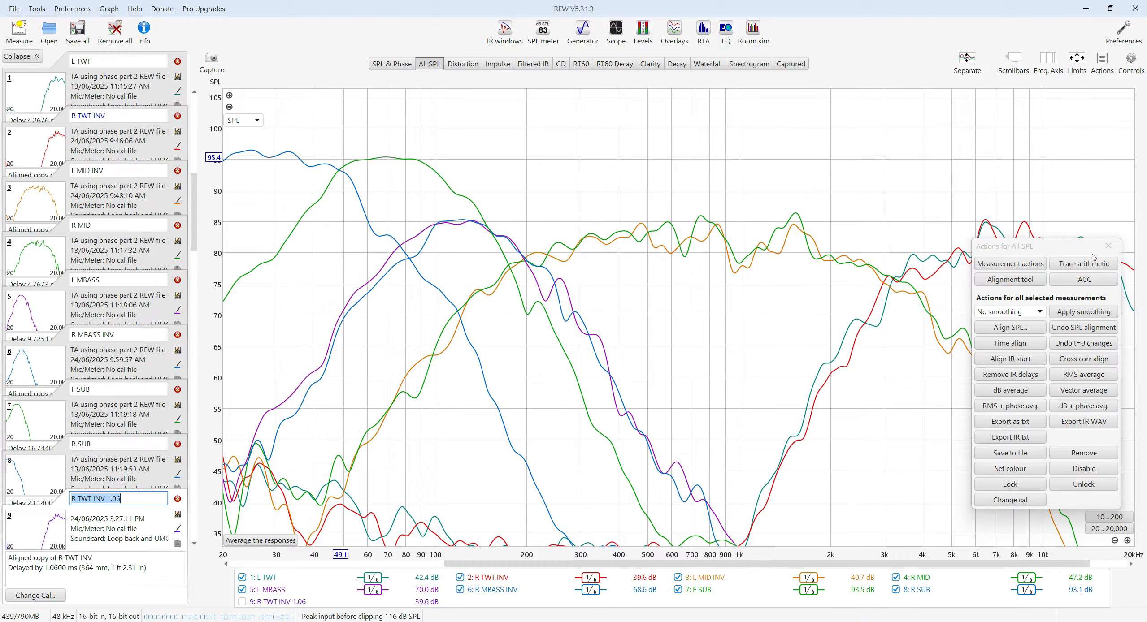
click(1108, 245)
Hide R TWT INV in the impulse overlay and compare the peaks of L TWT and R TWT INV 1.06 up close.
click(682, 39)
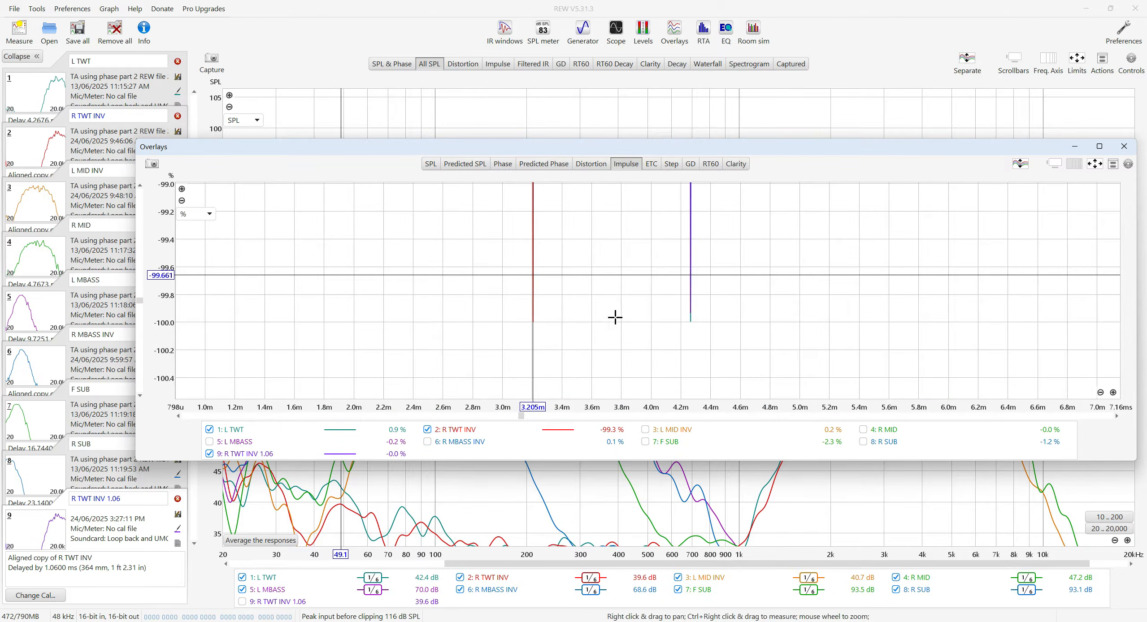
click(428, 429)
scroll(717, 277, up, 5)
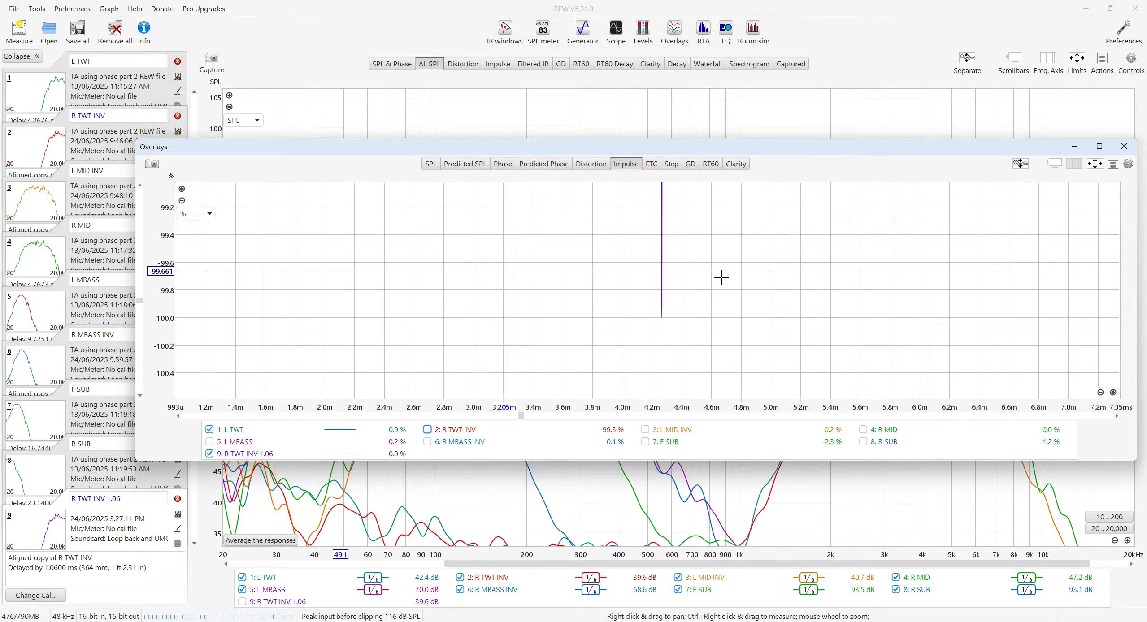
scroll(640, 316, down, 1)
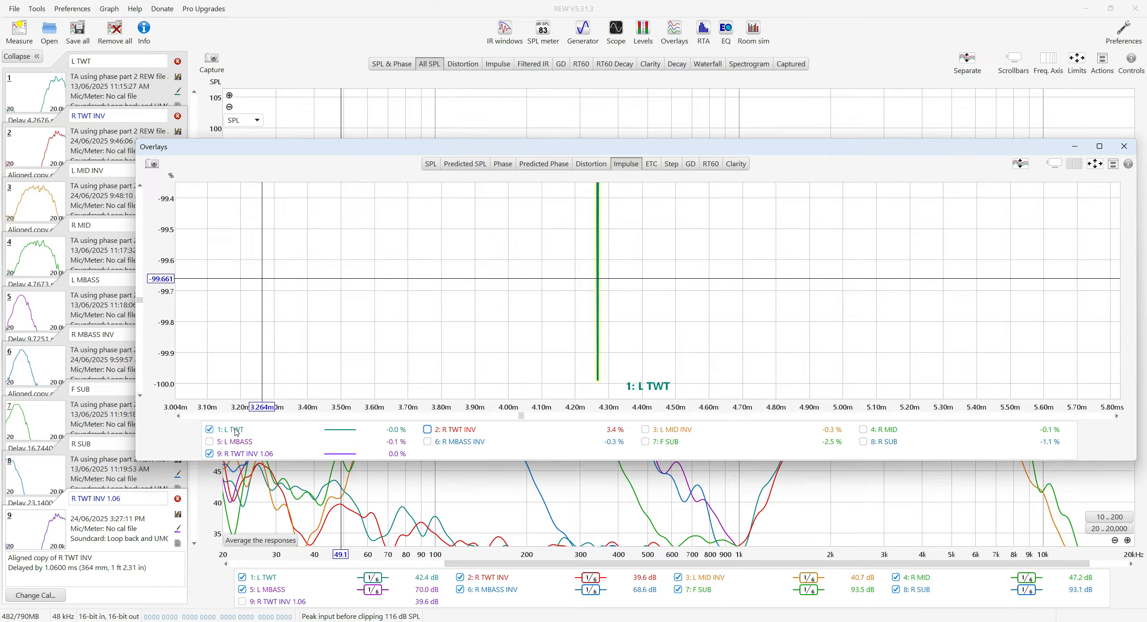
scroll(609, 348, up, 5)
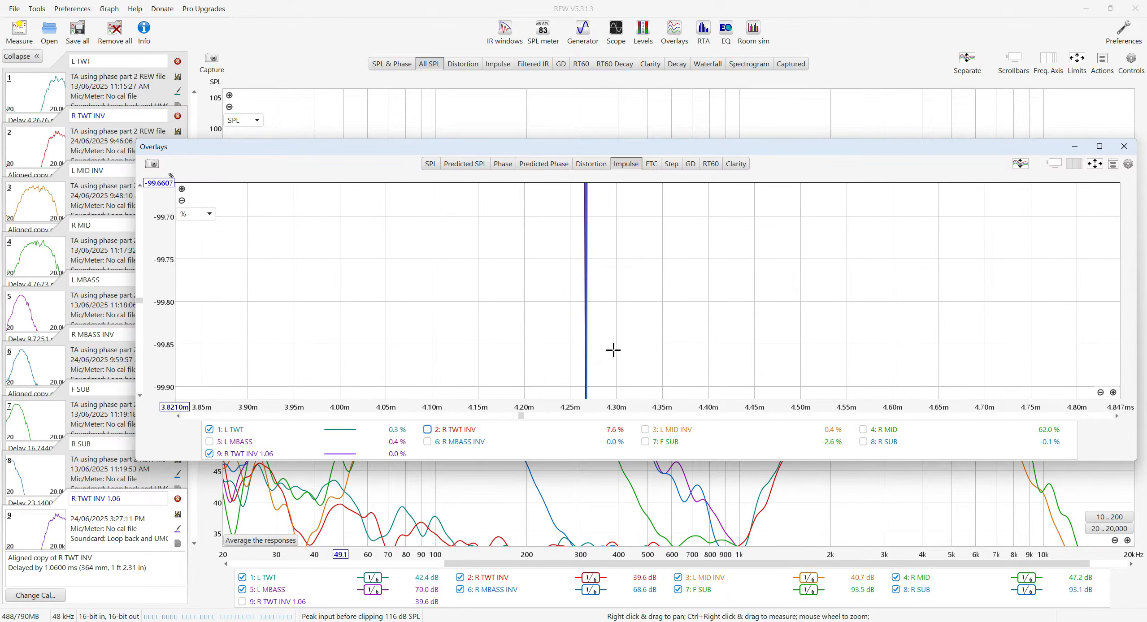
scroll(678, 281, up, 3)
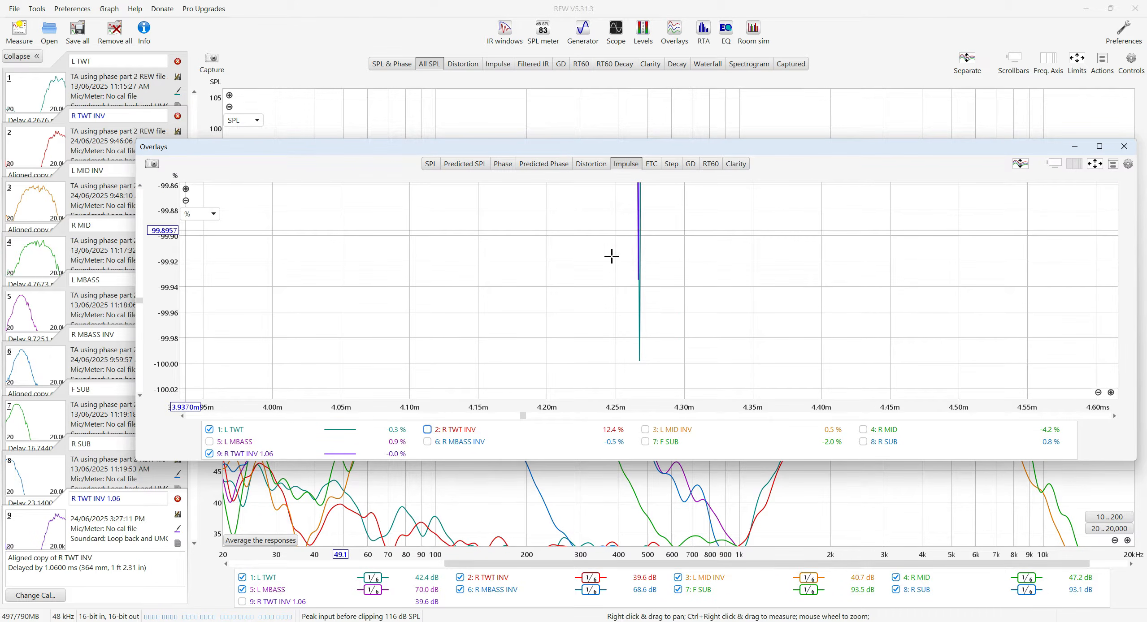
scroll(686, 276, down, 7)
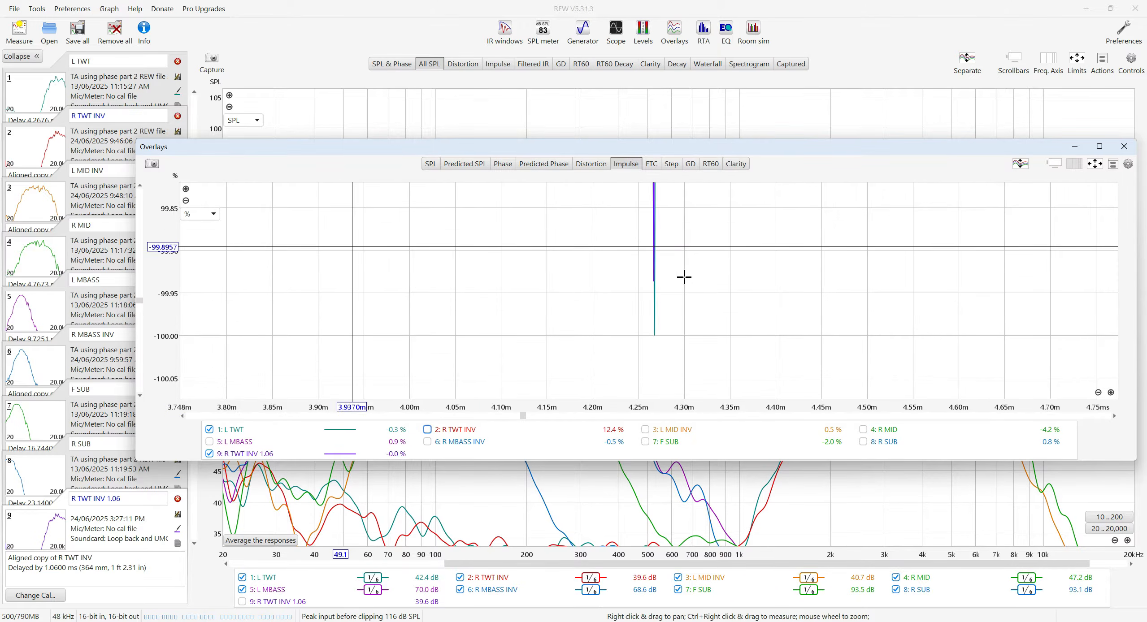
scroll(696, 255, down, 8)
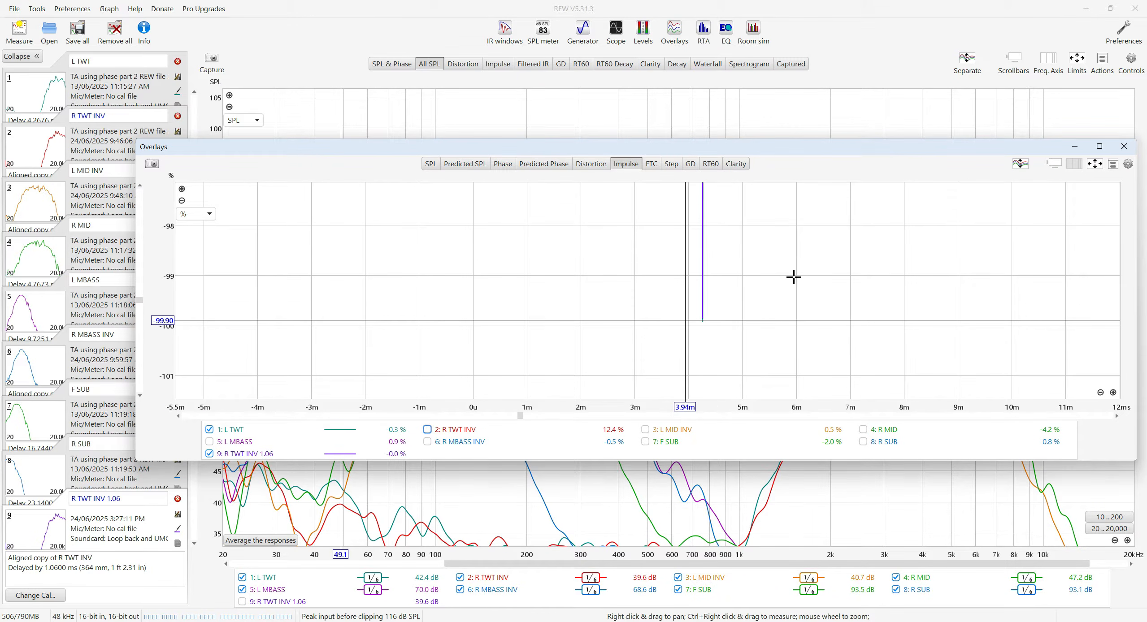
Widen the impulse graph limits and examine the full L TWT and R TWT INV 1.06 responses in a maximised window.
click(1094, 163)
click(765, 326)
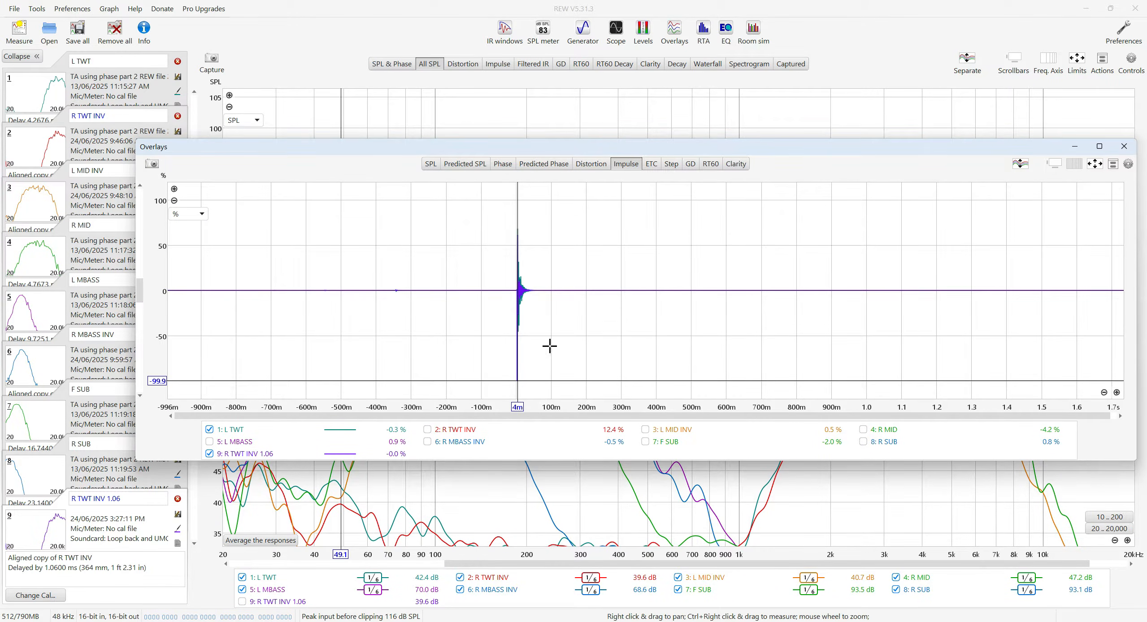
scroll(594, 315, up, 3)
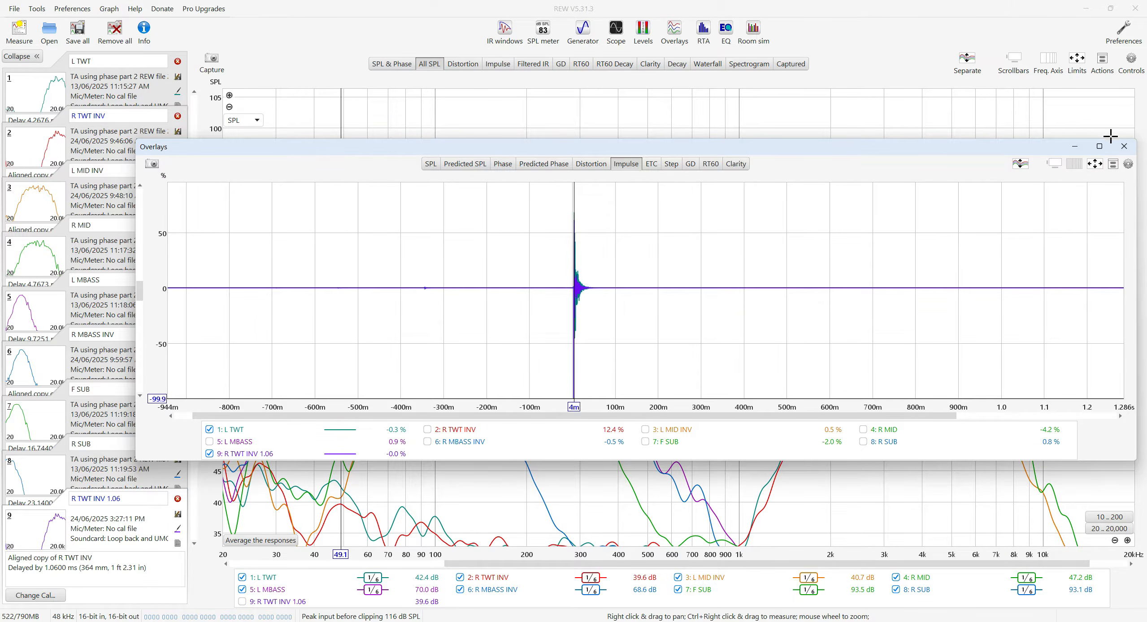
click(1099, 146)
drag(652, 392, 679, 281)
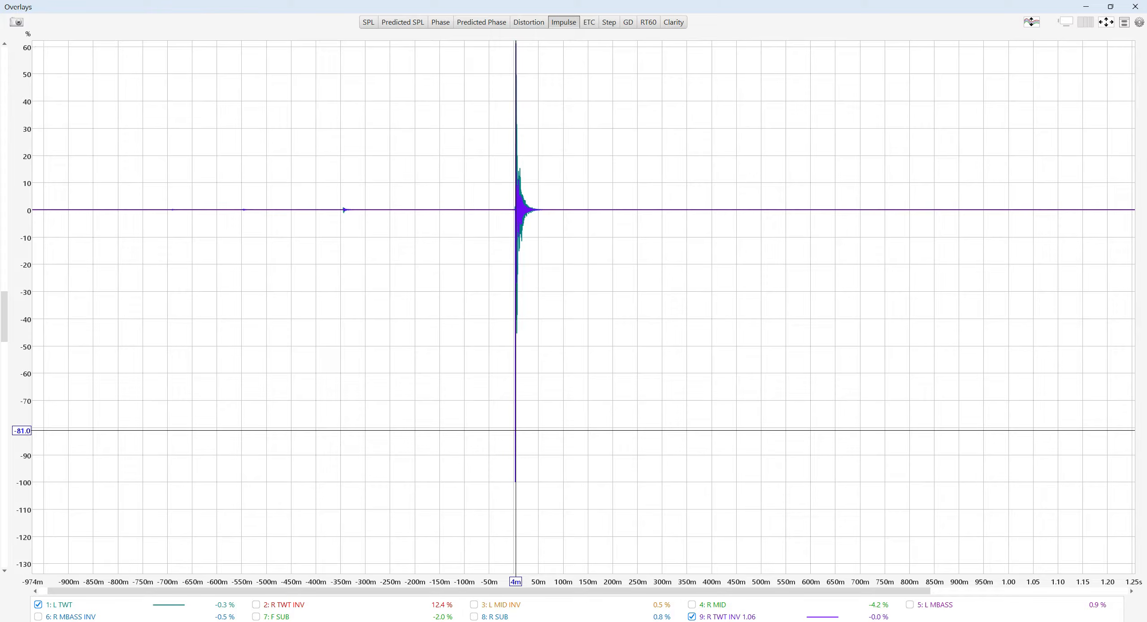
Switch to the Audiotec Fischer DSP PC-Tool and set the Front R High output's delay to 1.06 ms.
mouse_move(371, 621)
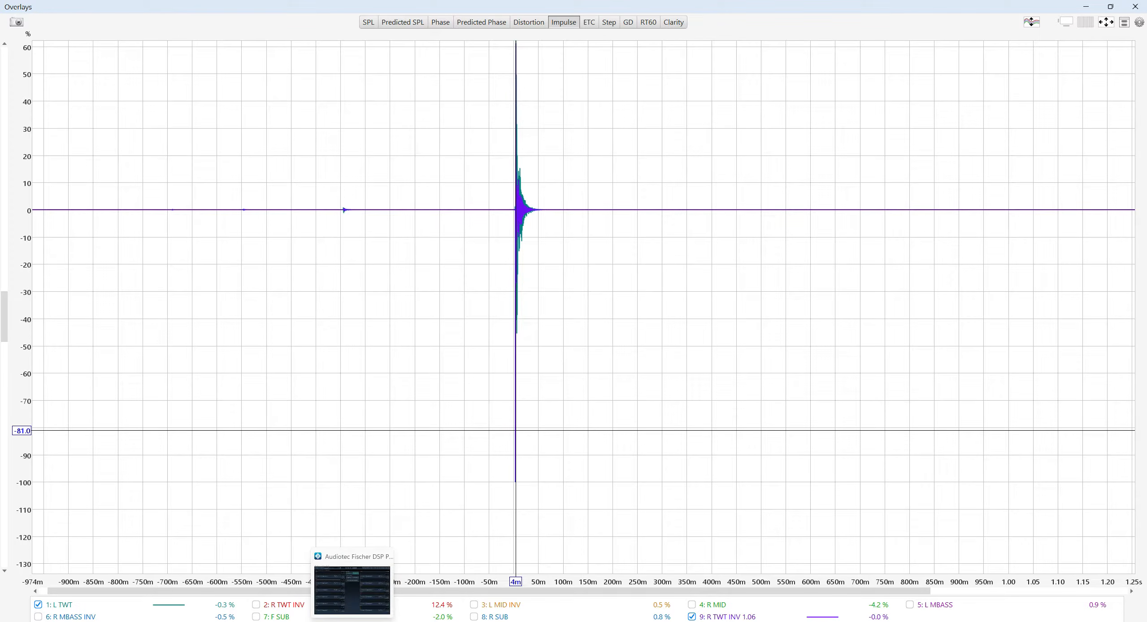
click(352, 621)
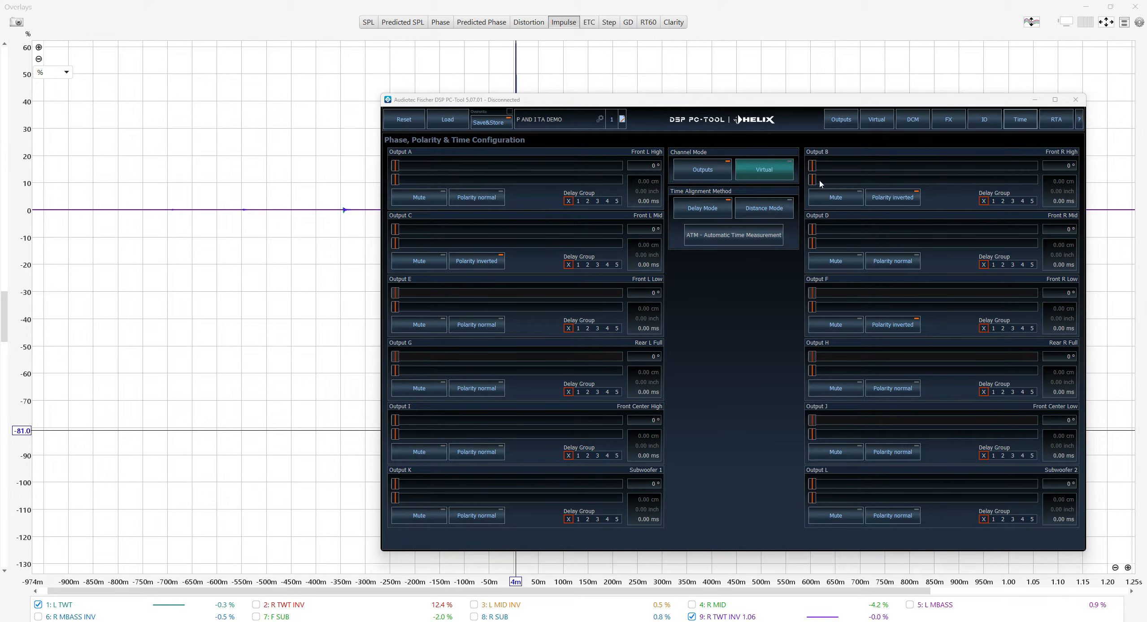
mouse_move(812, 179)
mouse_down()
mouse_move(829, 181)
mouse_move(812, 184)
mouse_up()
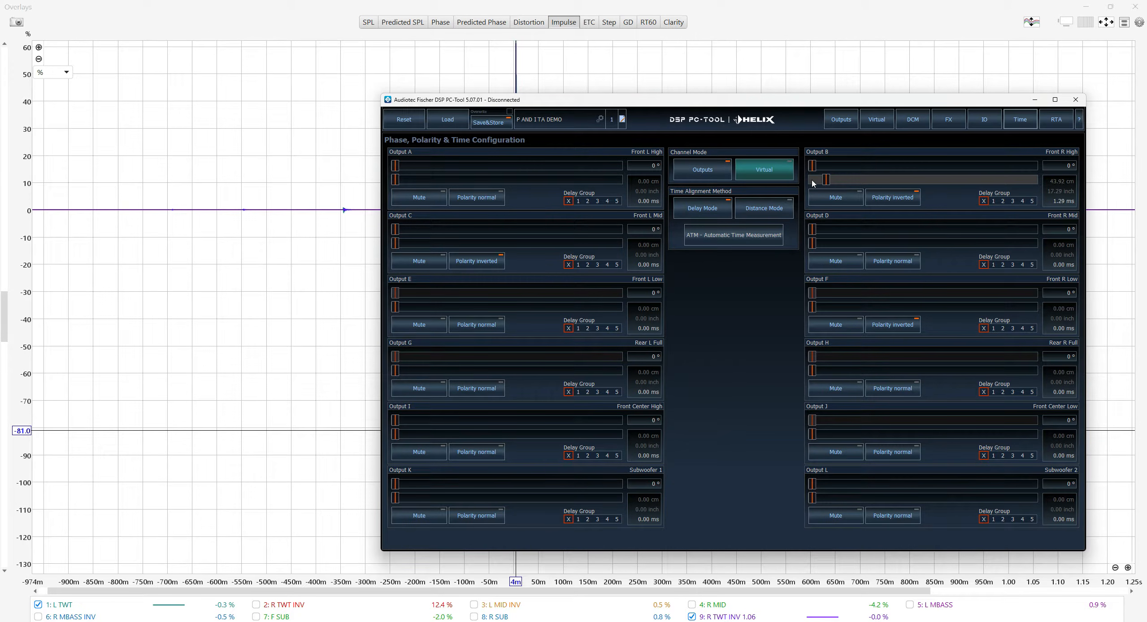
click(841, 179)
Assign the Front R High and Front L High outputs to delay group 1 and minimise the DSP PC-Tool.
click(993, 202)
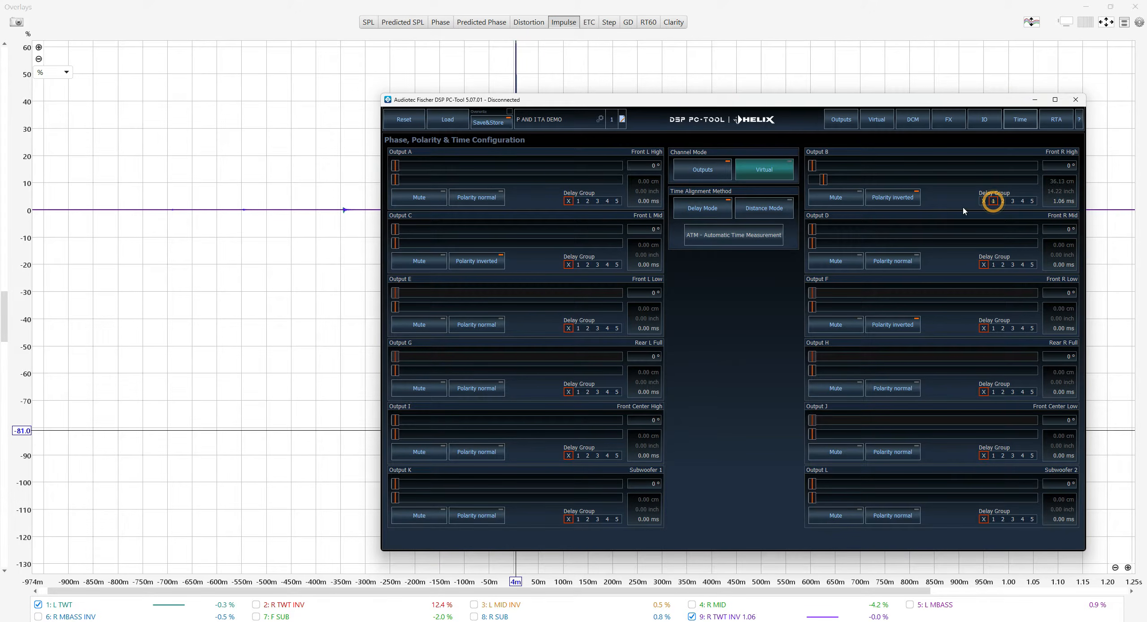
click(577, 201)
click(1035, 100)
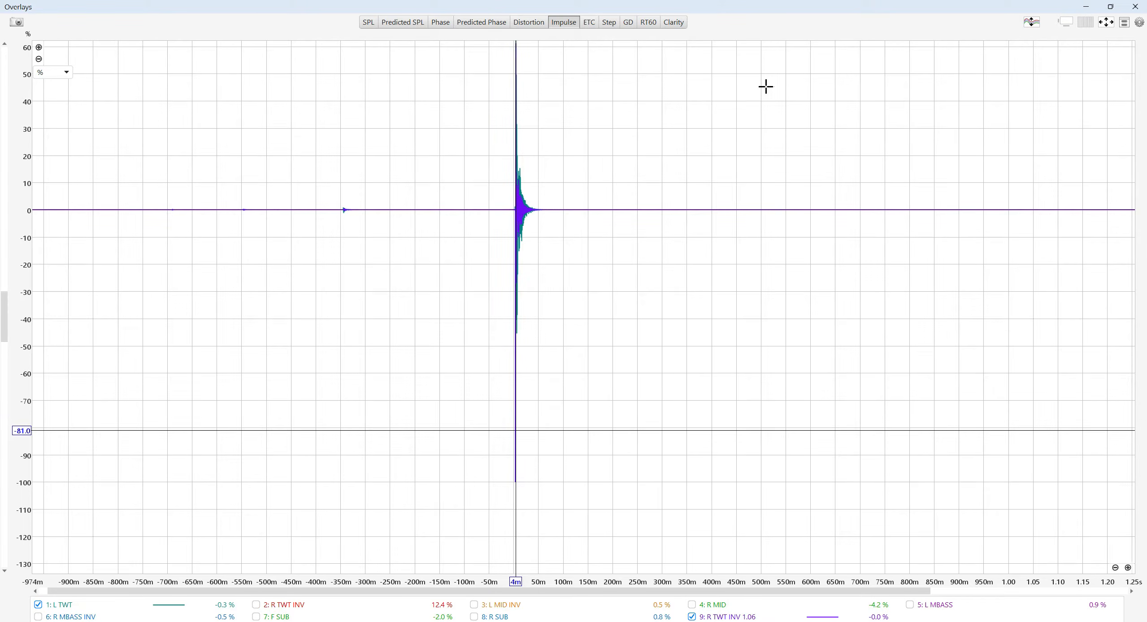
Replace the tweeter traces in the impulse overlay with only L MID INV and R MID.
right_click(356, 617)
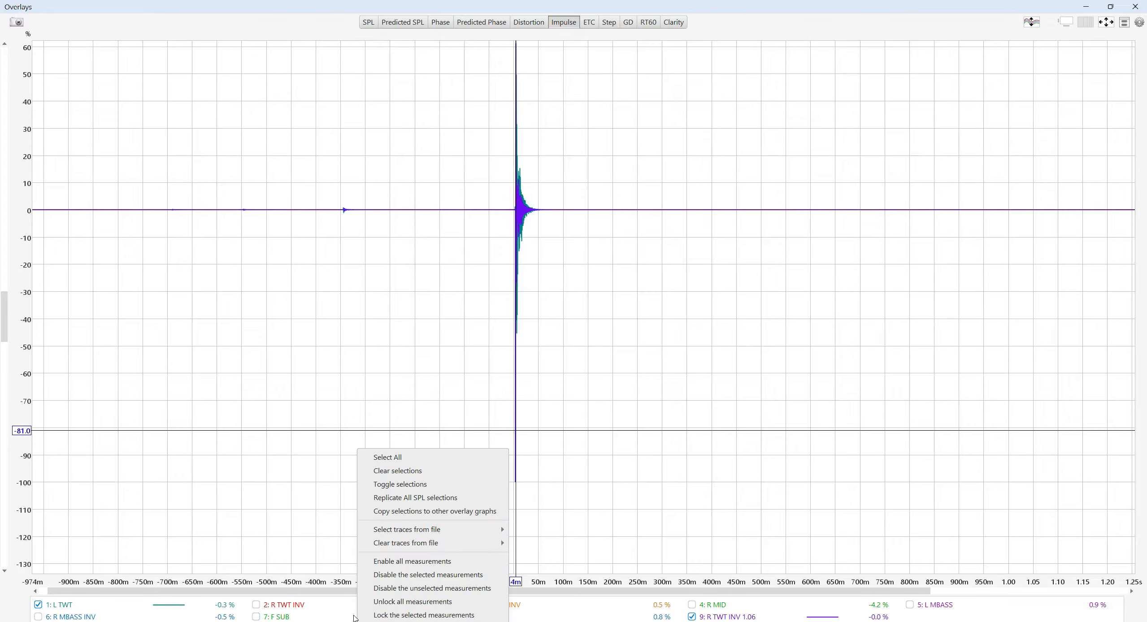
click(403, 484)
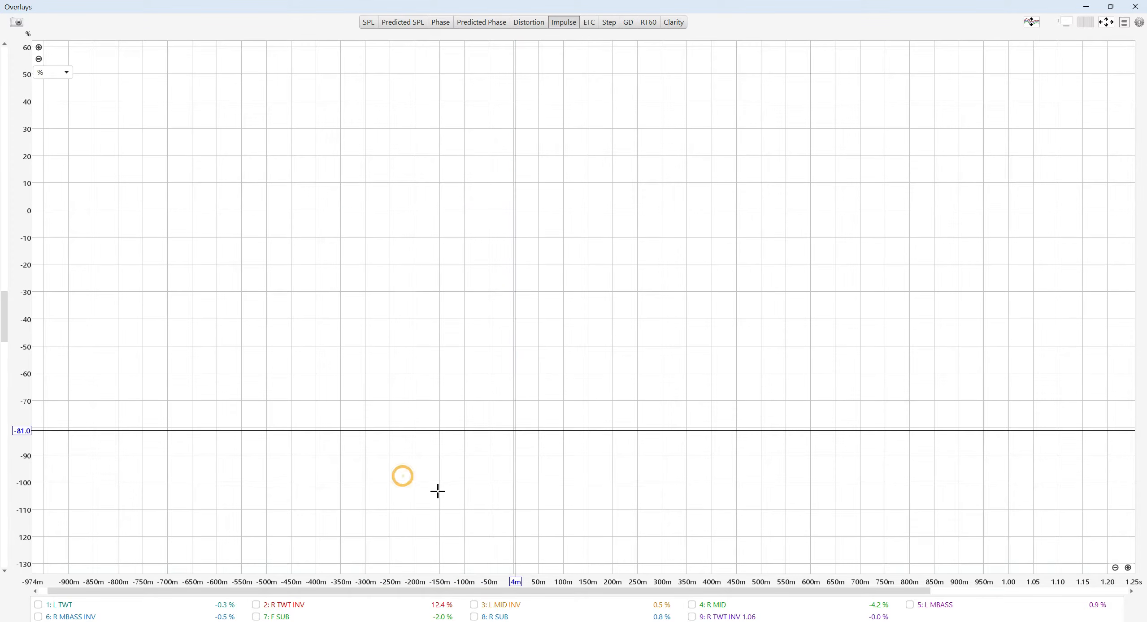
click(692, 604)
click(910, 605)
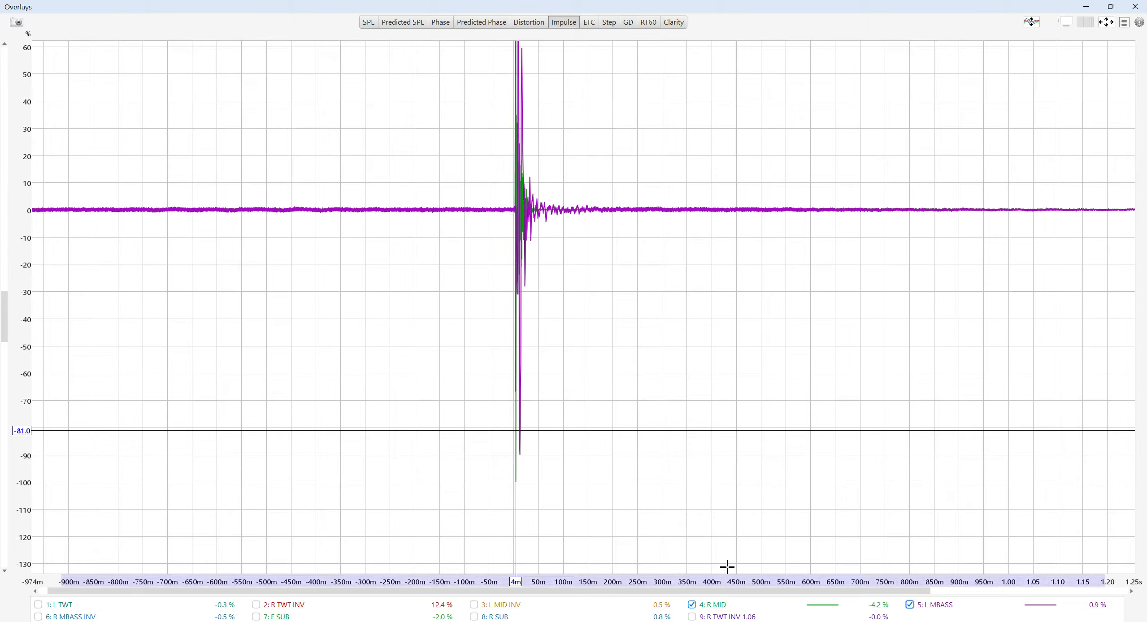
scroll(530, 451, up, 5)
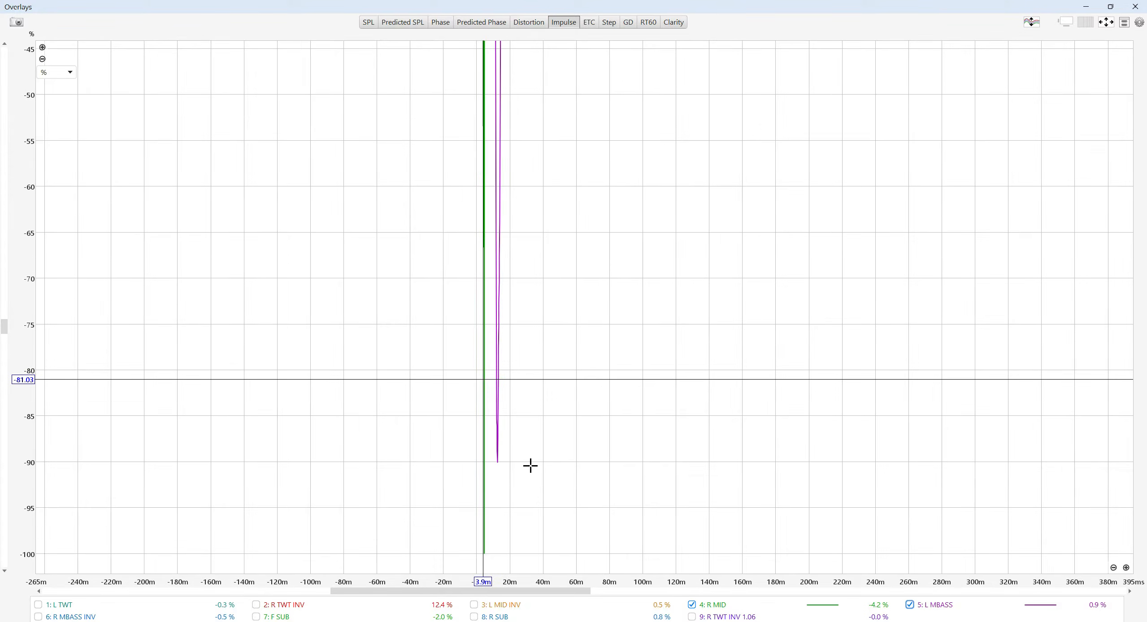
scroll(530, 466, down, 6)
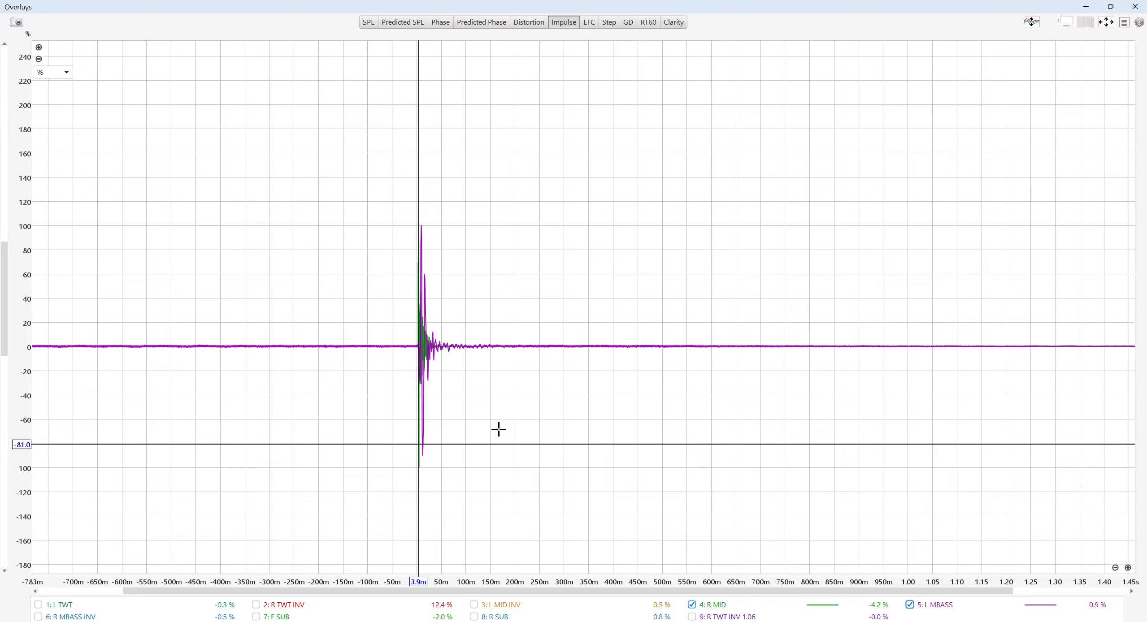
scroll(442, 470, up, 6)
drag(402, 428, 523, 430)
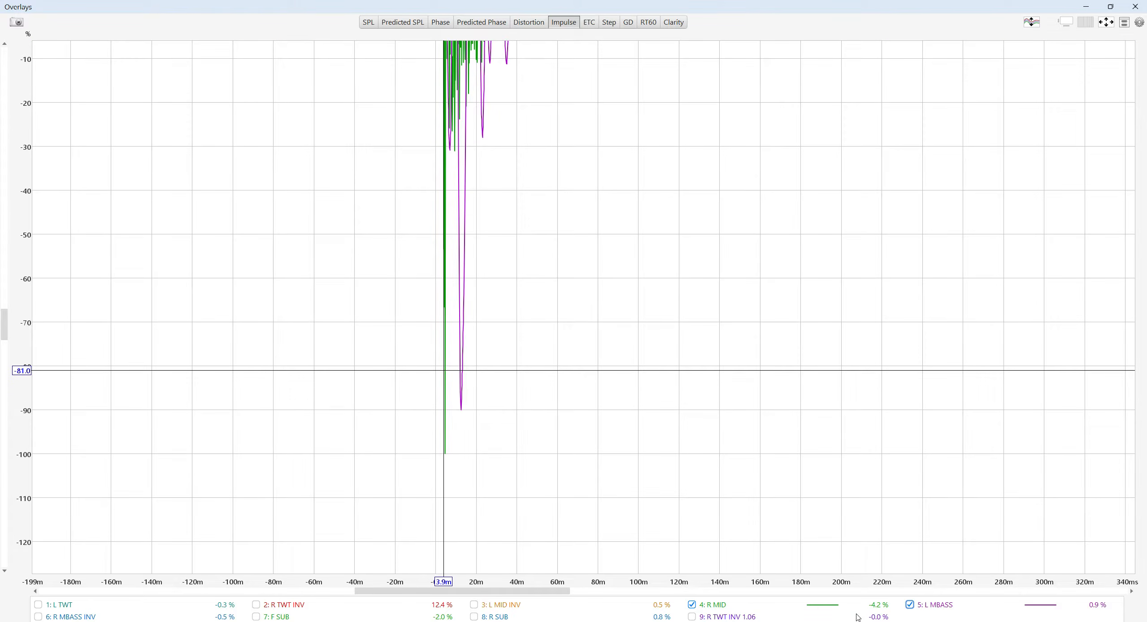
click(910, 605)
click(473, 605)
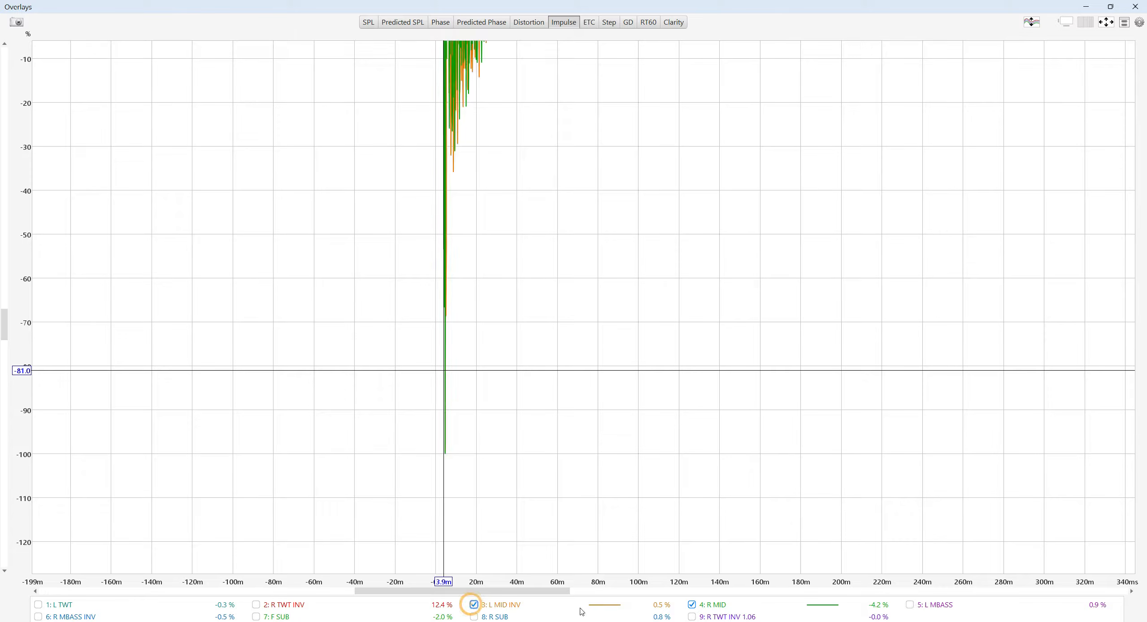
Measure the time difference between the R MID and L MID INV impulse peaks up close.
scroll(458, 380, down, 1)
scroll(455, 425, up, 3)
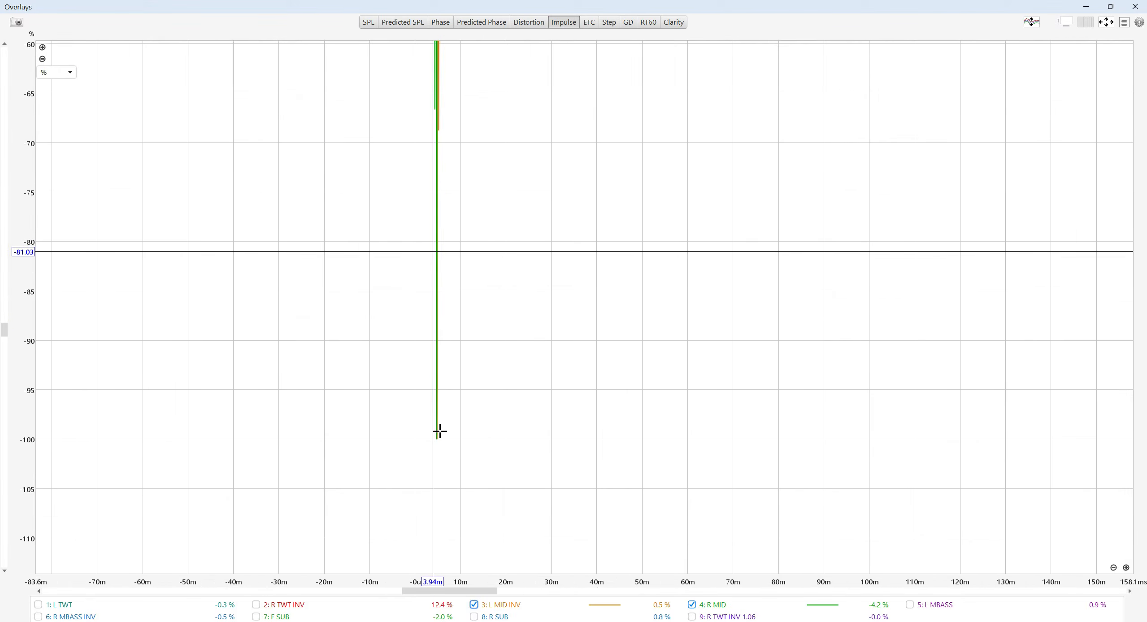
scroll(439, 432, up, 10)
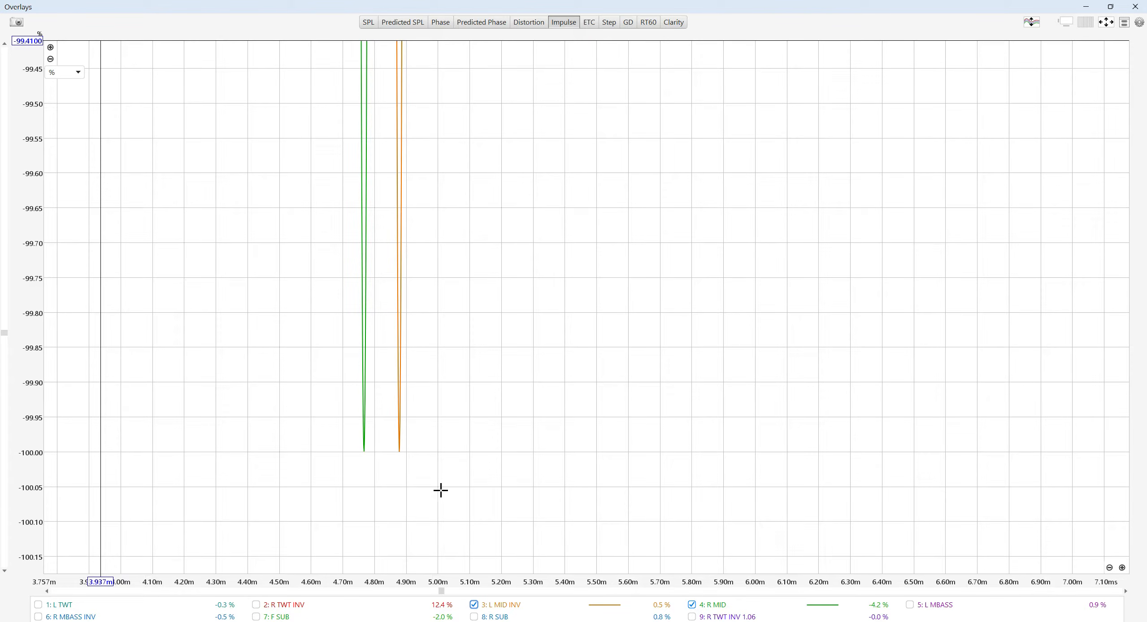
click(364, 426)
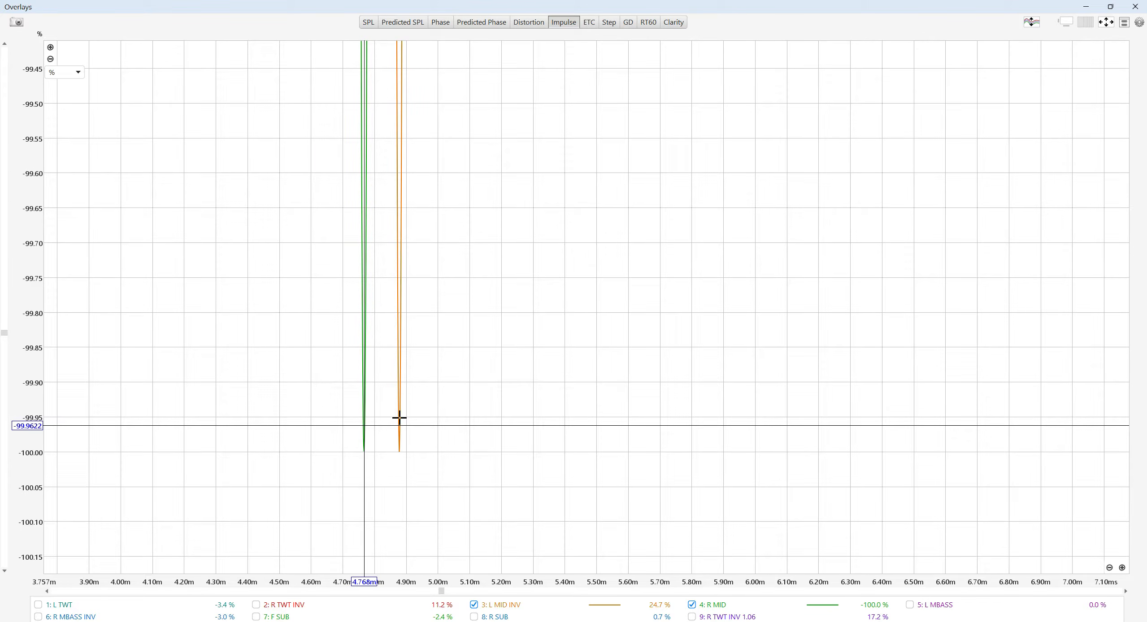
scroll(354, 460, up, 2)
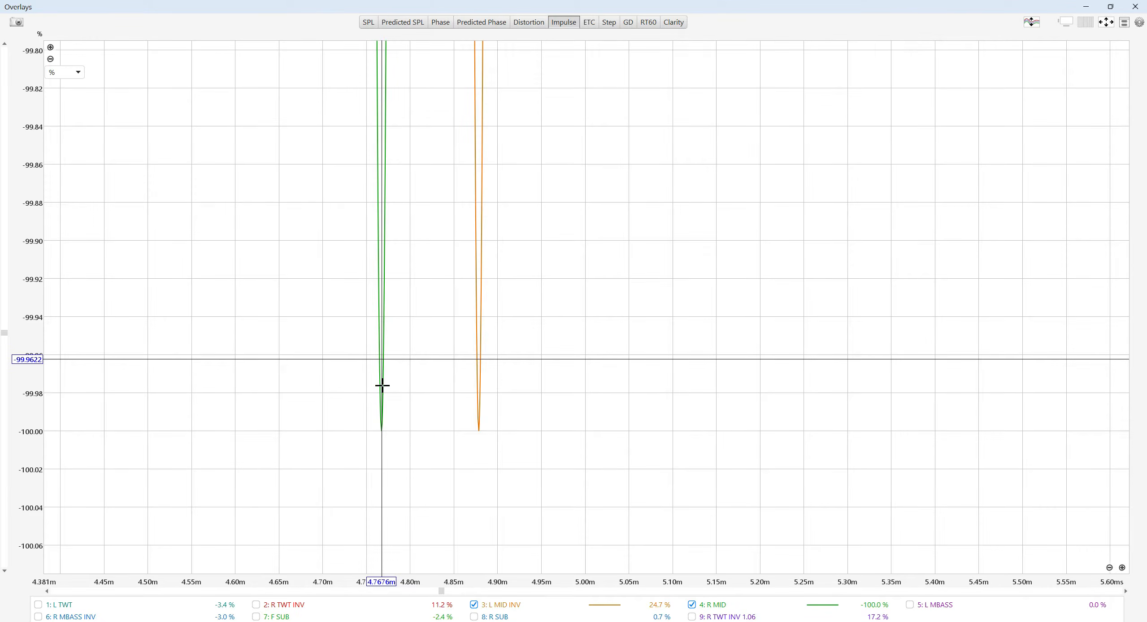
mouse_move(380, 380)
mouse_down()
mouse_move(445, 401)
mouse_move(425, 400)
mouse_move(523, 408)
mouse_up()
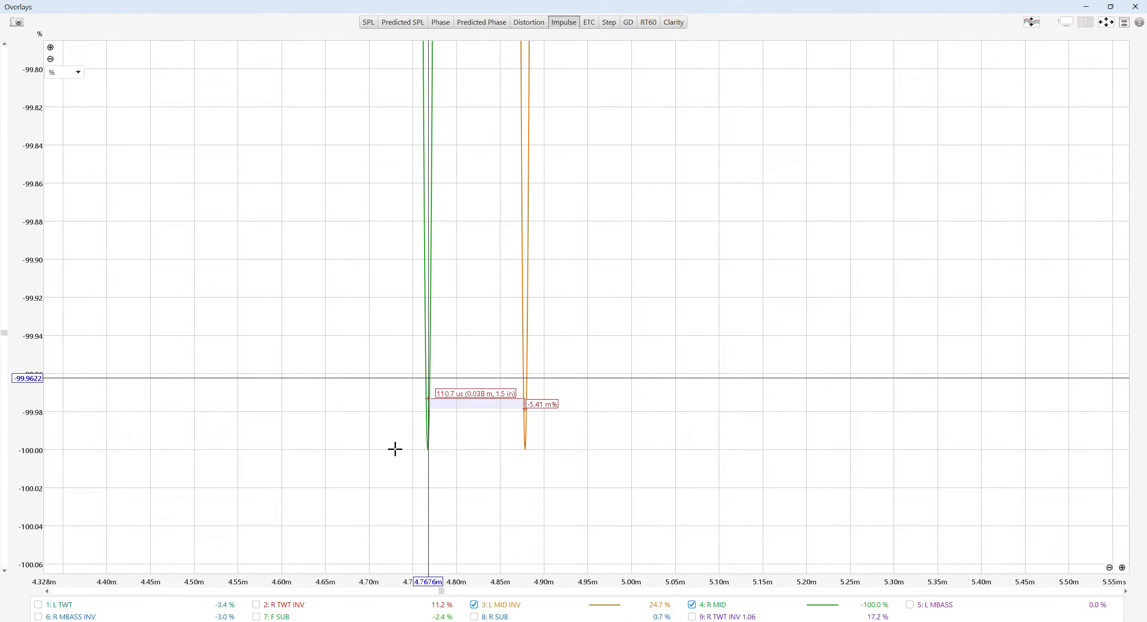
Close the overlays and set up the Alignment tool with L MID INV as first and R MID as second measurement.
click(1134, 7)
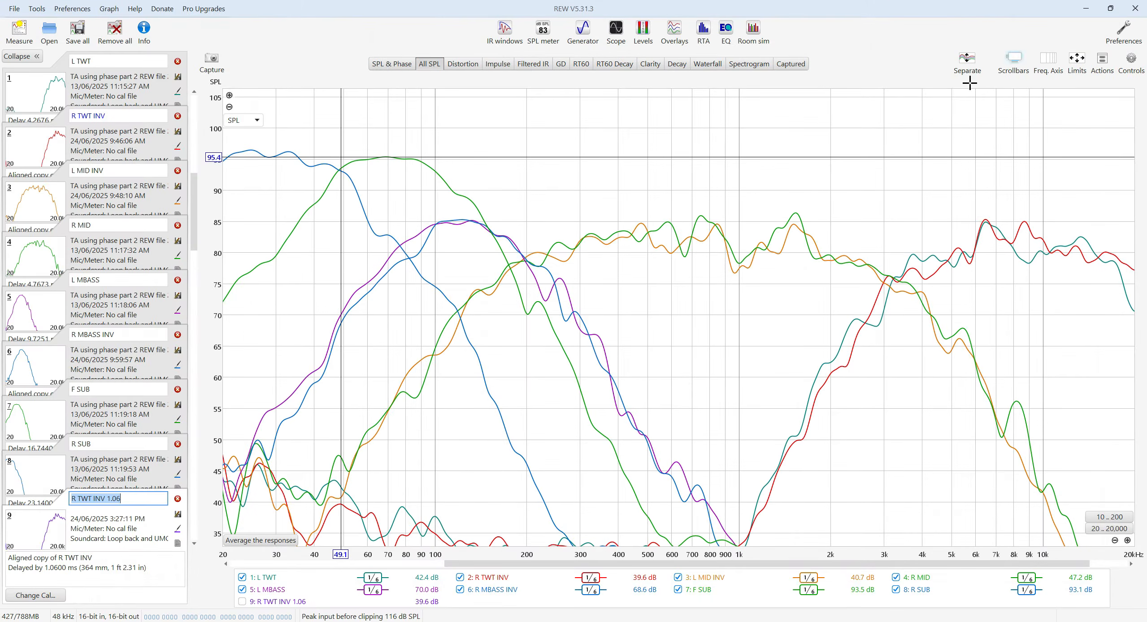
click(1102, 61)
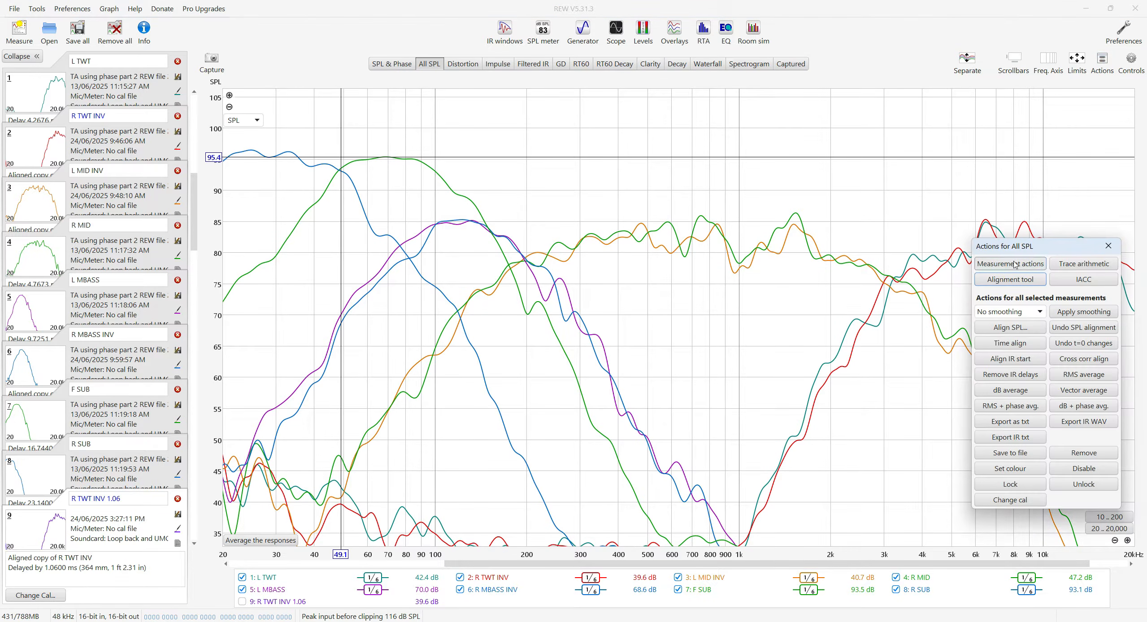
click(1010, 279)
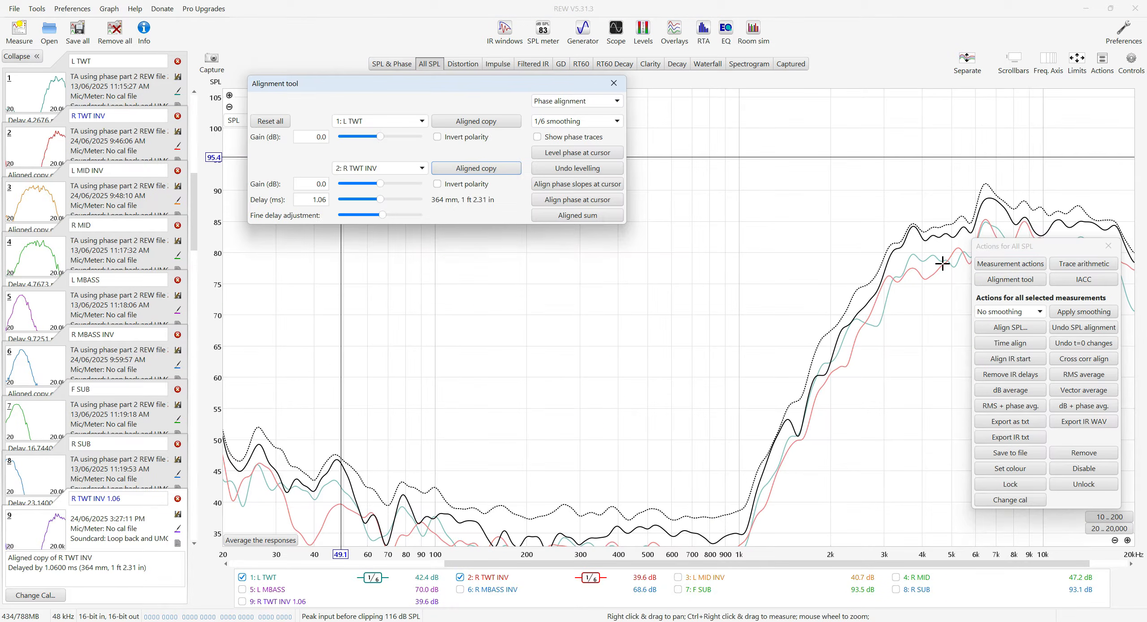
click(421, 124)
click(380, 160)
click(380, 168)
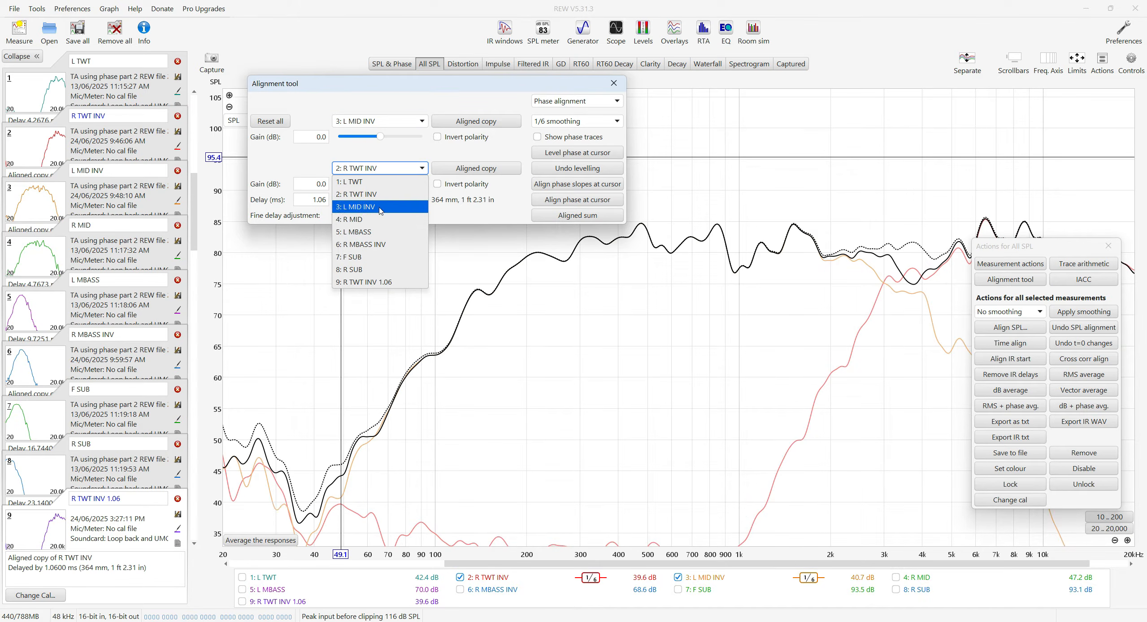
click(372, 219)
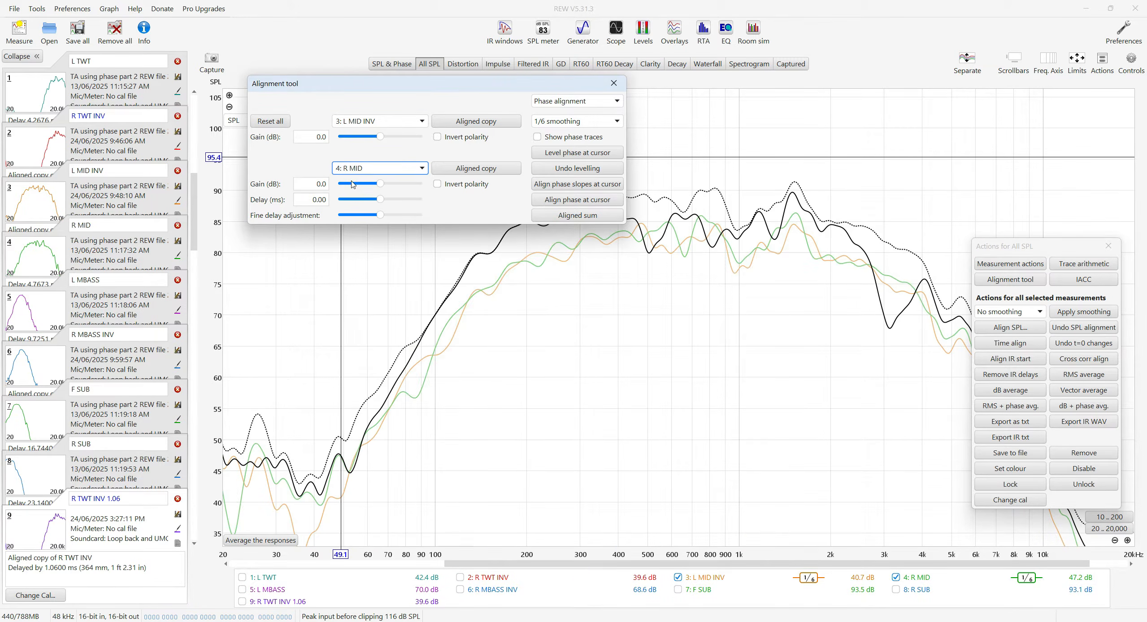
Set R MID's delay to 0.11 ms and create an aligned copy of it.
click(296, 202)
key(BackSpace)
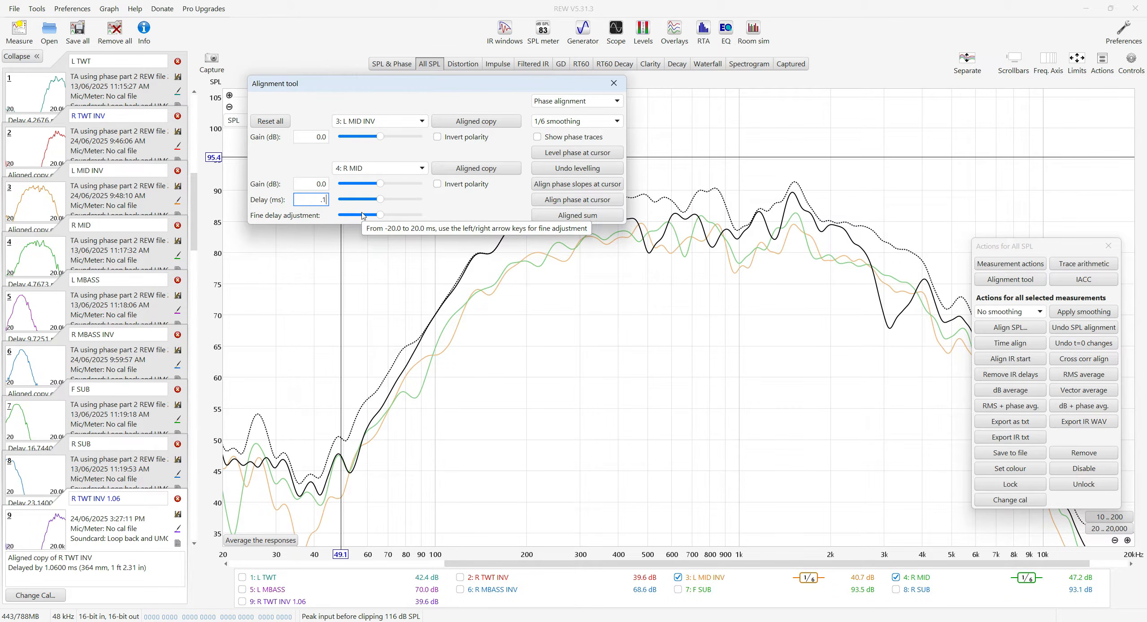
text(.11)
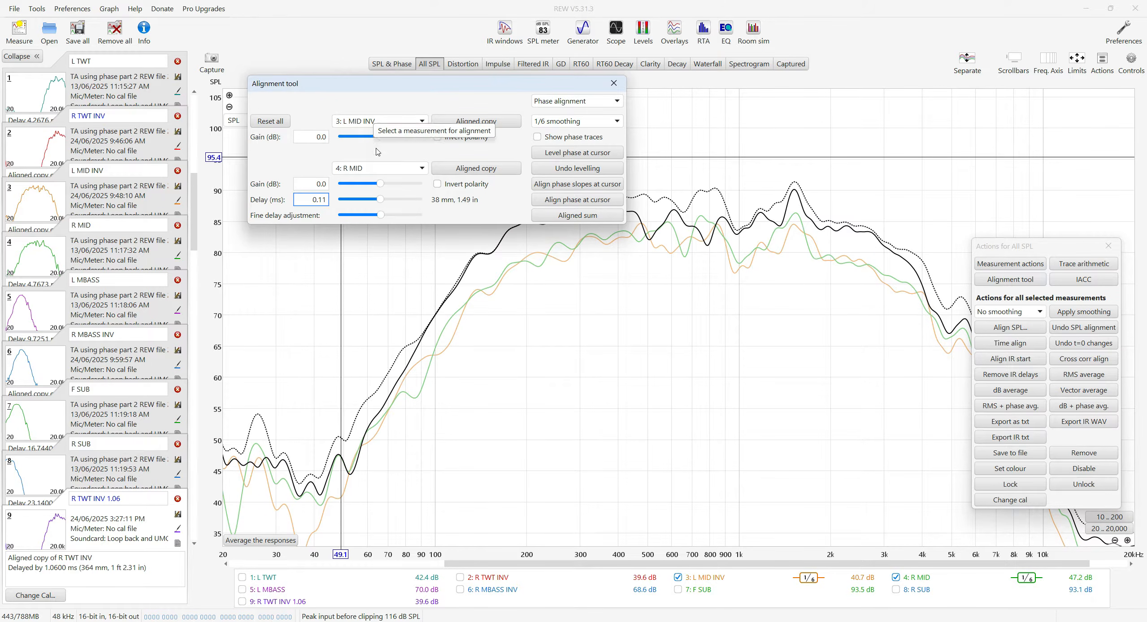
click(461, 170)
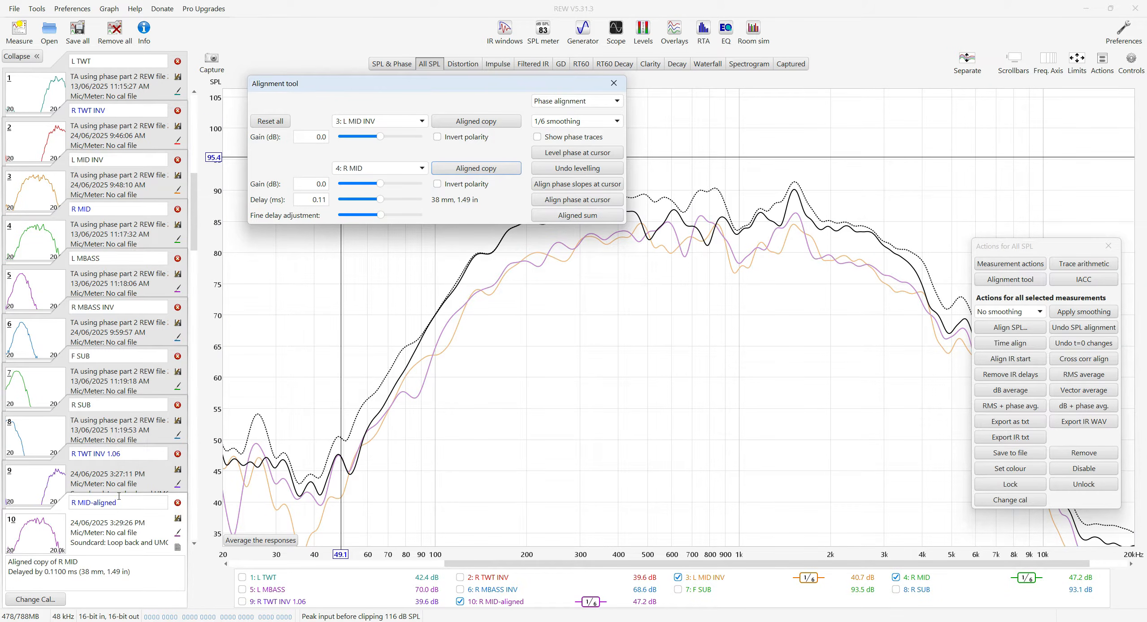
Rename the aligned copy as R MID +0.11 and close the Alignment tool and the All SPL actions.
click(104, 502)
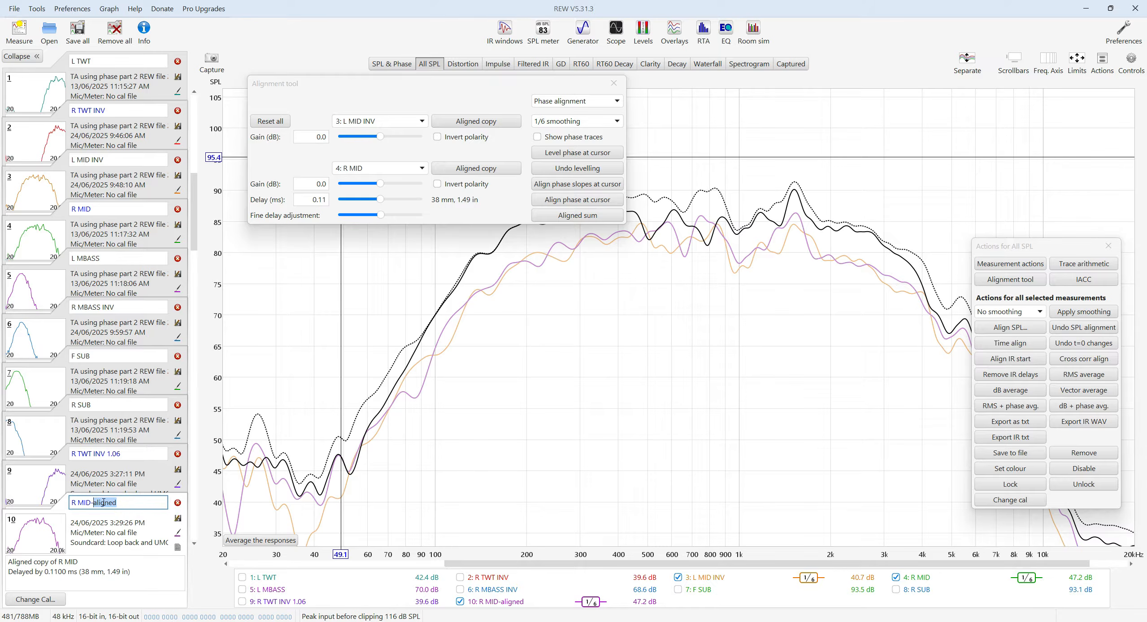
key(BackSpace)
key(BackSpace)
key(BackSpace)
key(BackSpace)
key(BackSpace)
key(BackSpace)
key(BackSpace)
key(BackSpace)
text(+0.11)
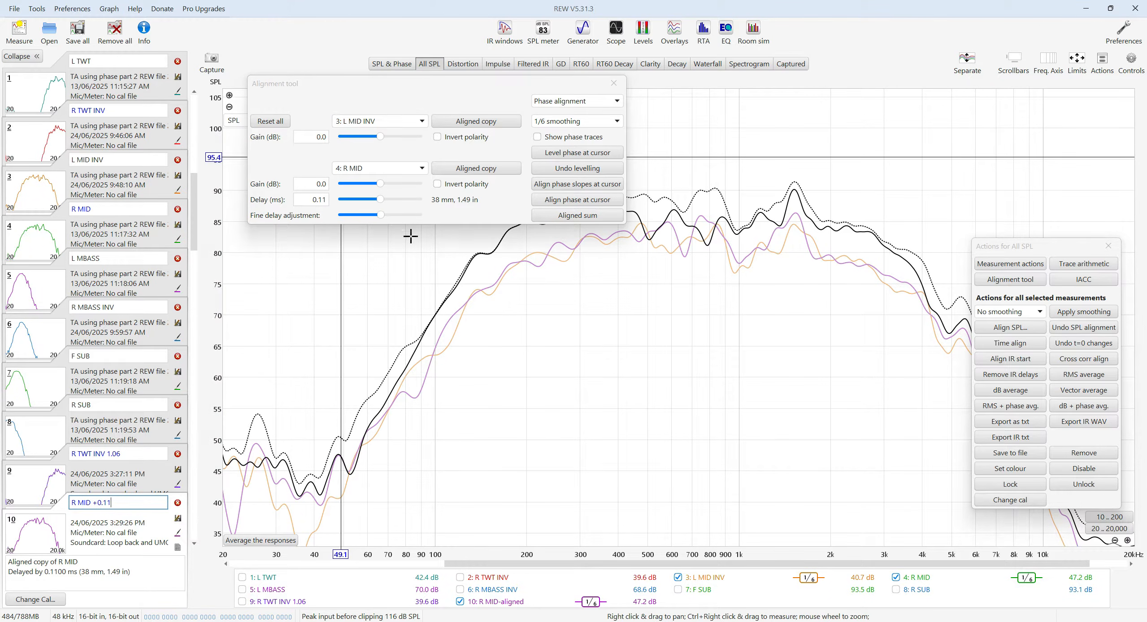
click(613, 83)
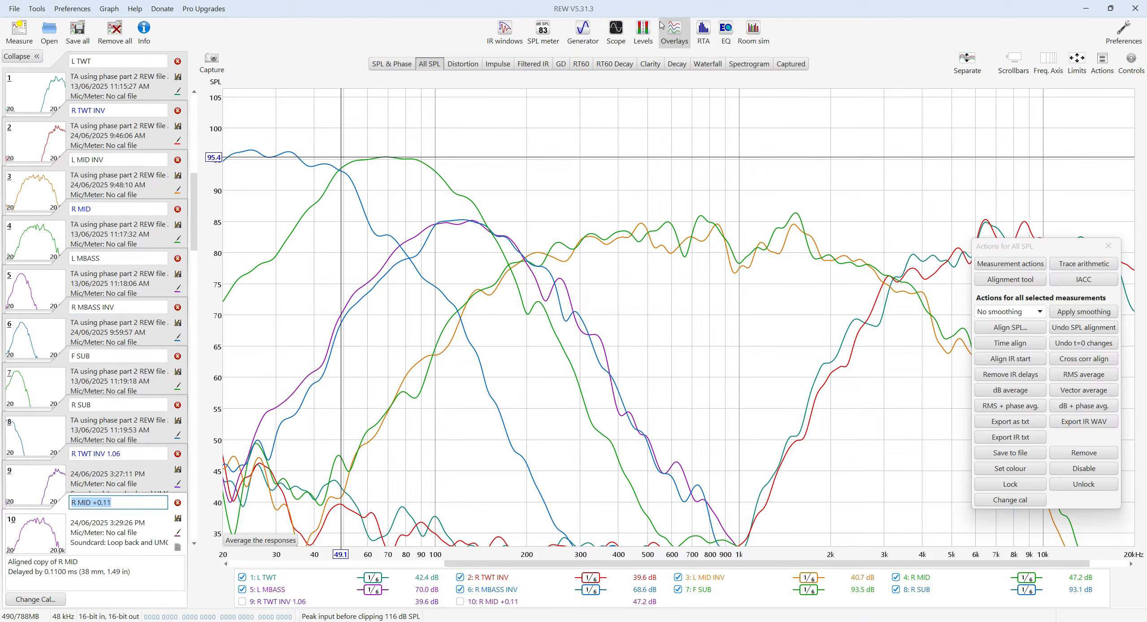
click(1108, 246)
Reopen the impulse overlay with L MID INV and R MID +0.11 shown and R MID hidden.
click(680, 32)
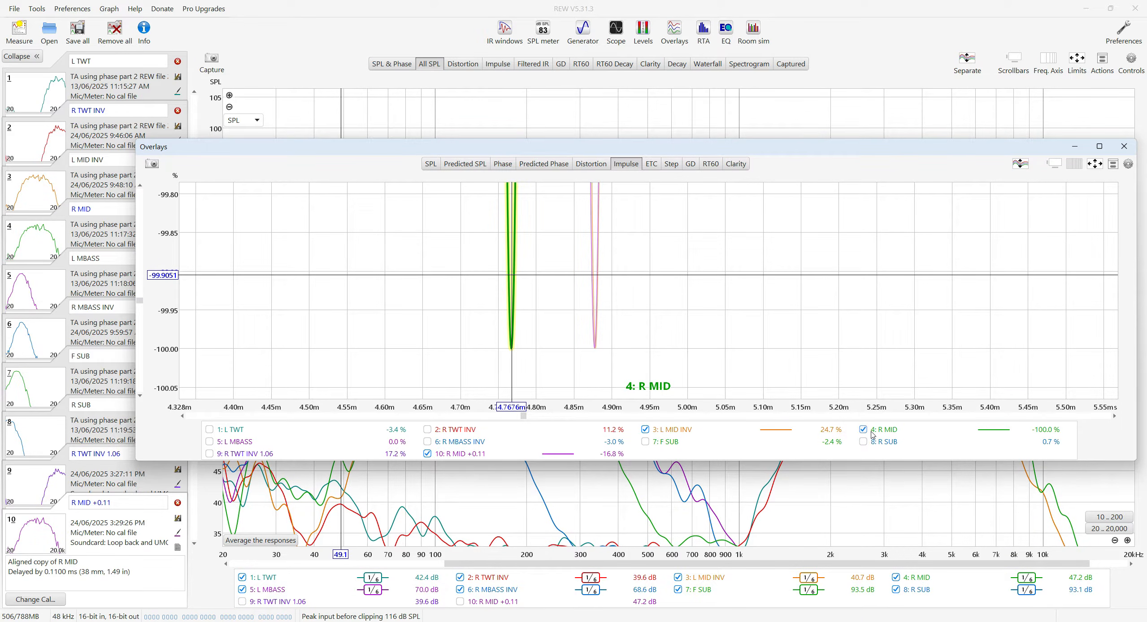
click(673, 429)
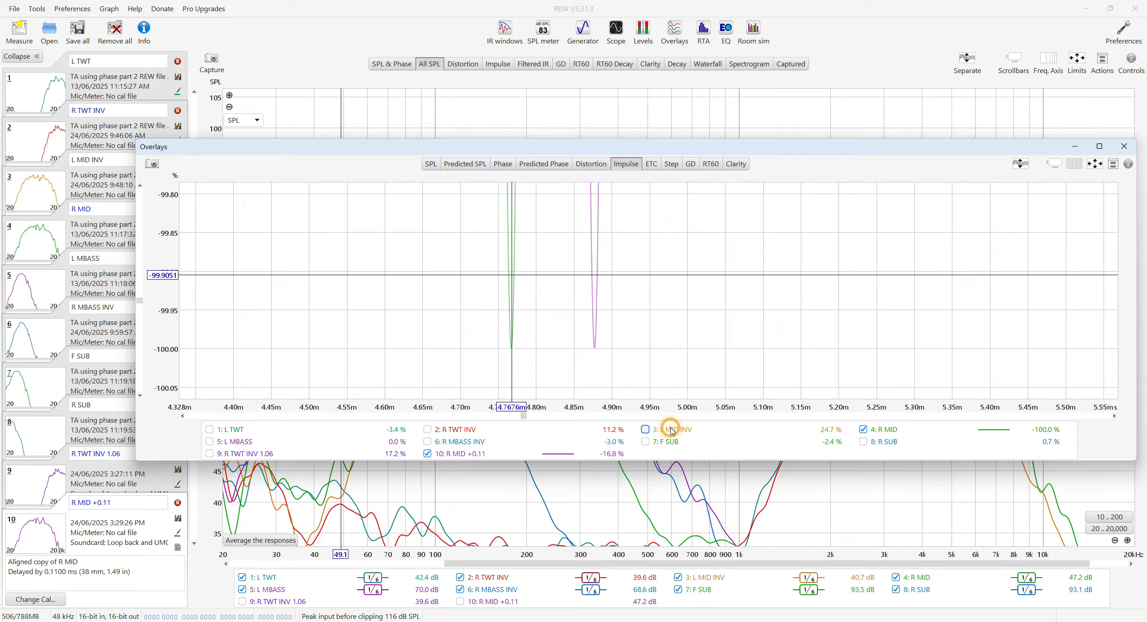
click(673, 430)
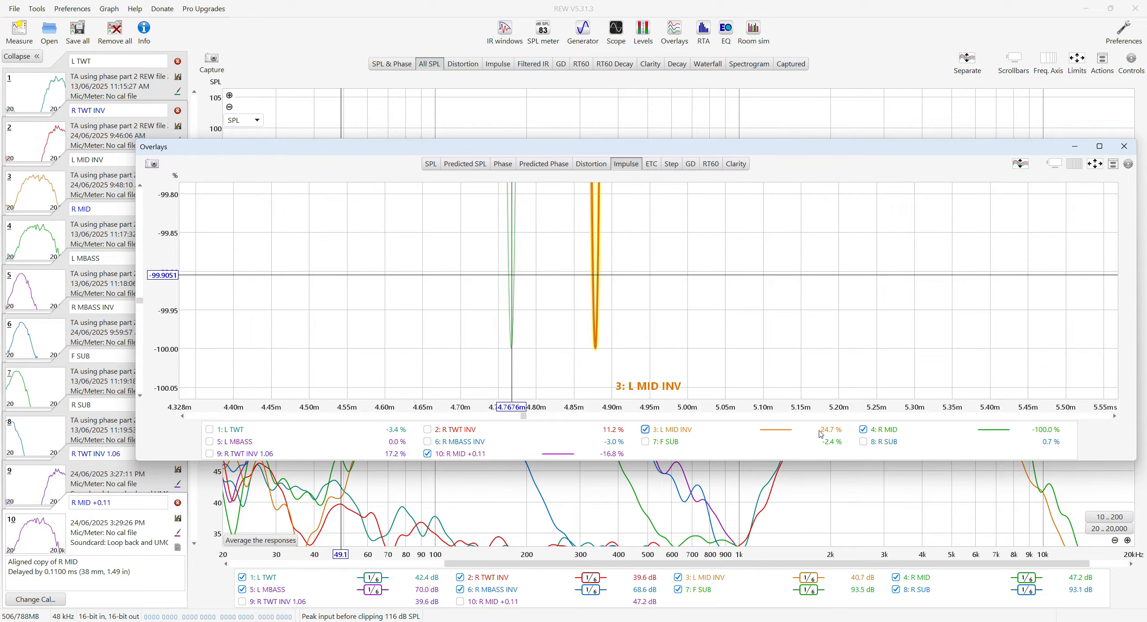
click(876, 433)
Compare the L MID INV and R MID +0.11 peaks, and examine their full responses in a maximised window.
scroll(617, 313, up, 5)
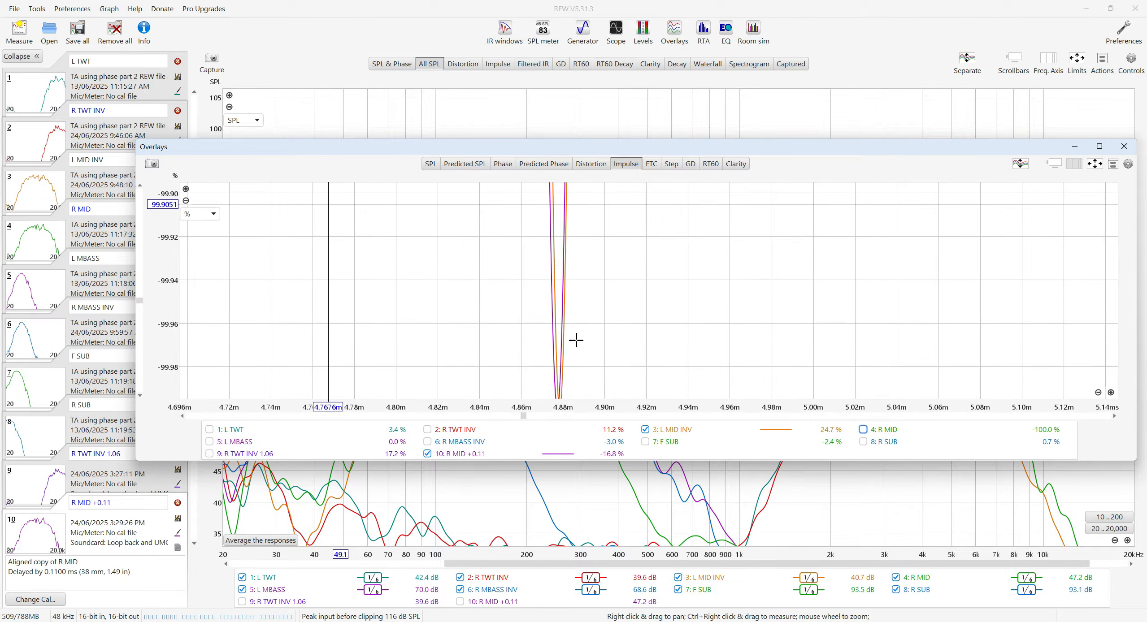
scroll(596, 296, down, 2)
scroll(641, 284, down, 2)
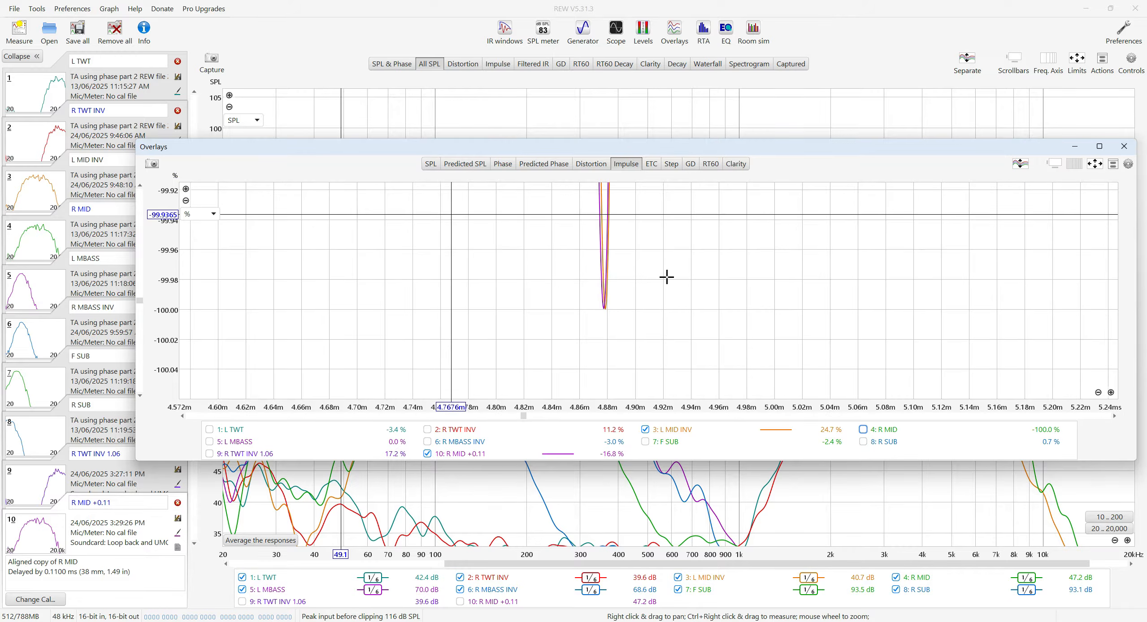
click(1099, 147)
scroll(596, 310, down, 4)
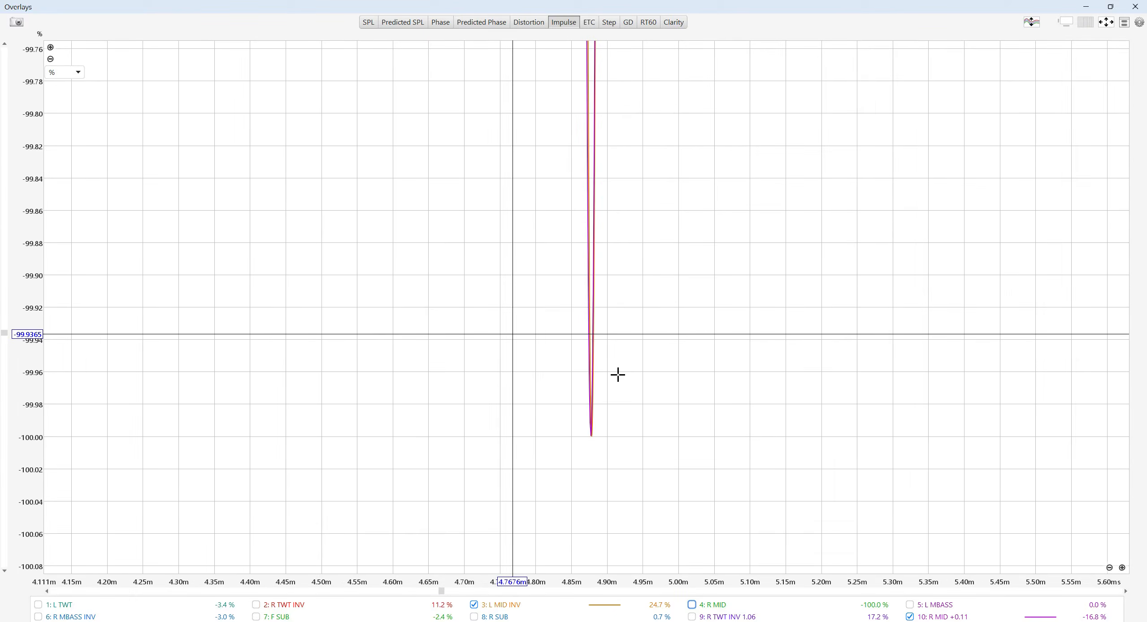
scroll(617, 375, down, 10)
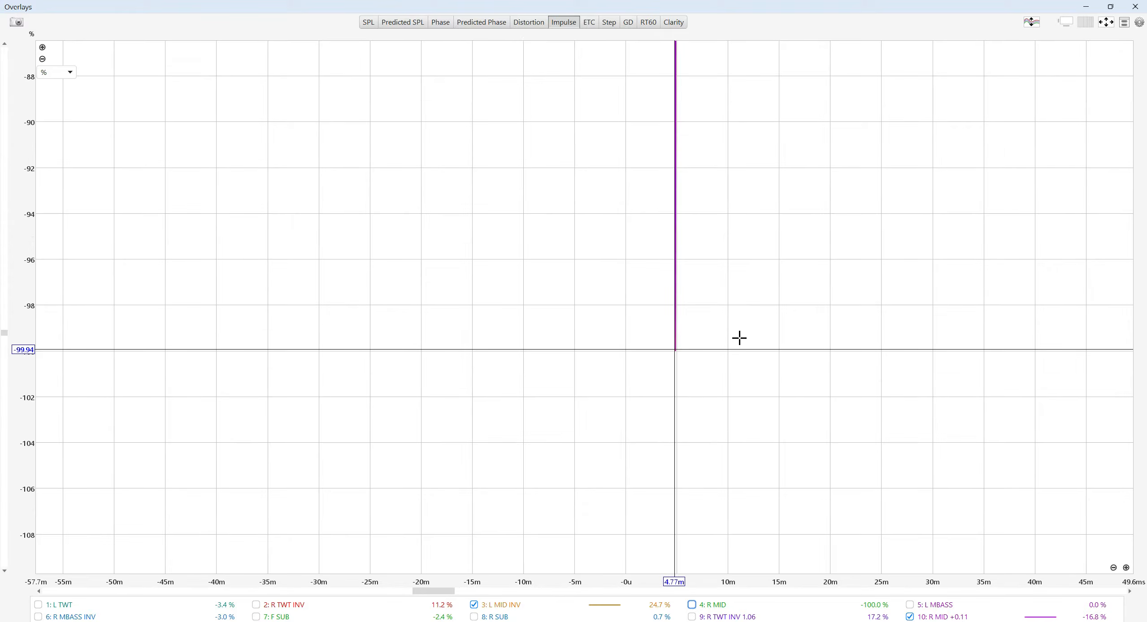
scroll(739, 338, down, 6)
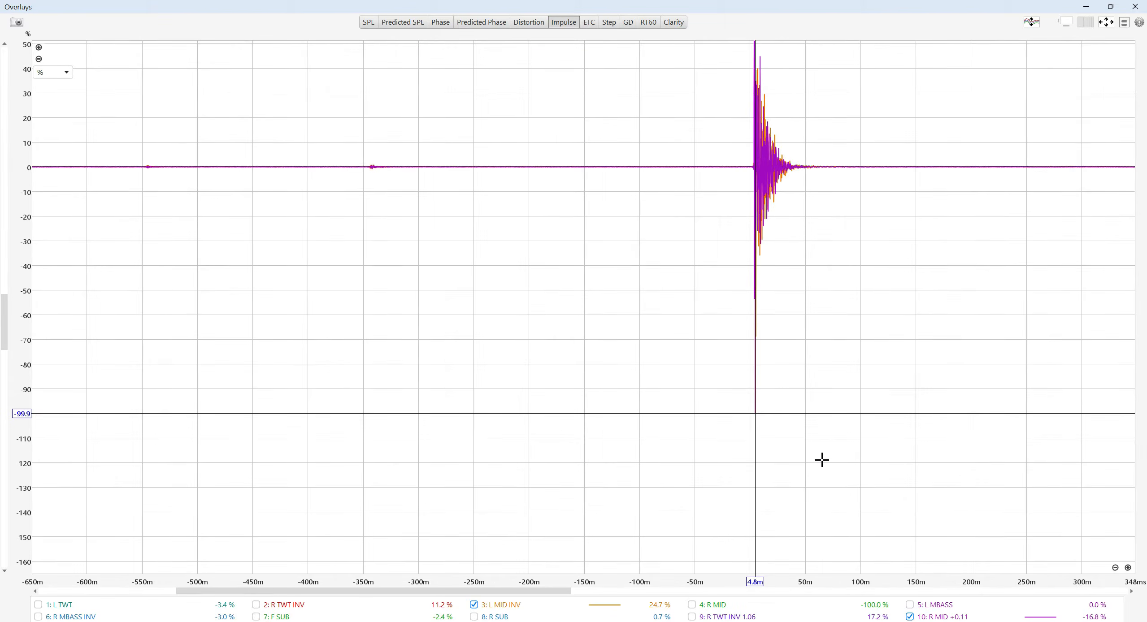
Inspect the negative peaks of L MID INV and R MID +0.11 up close again and close the overlays.
scroll(762, 426, up, 12)
drag(650, 220, 618, 184)
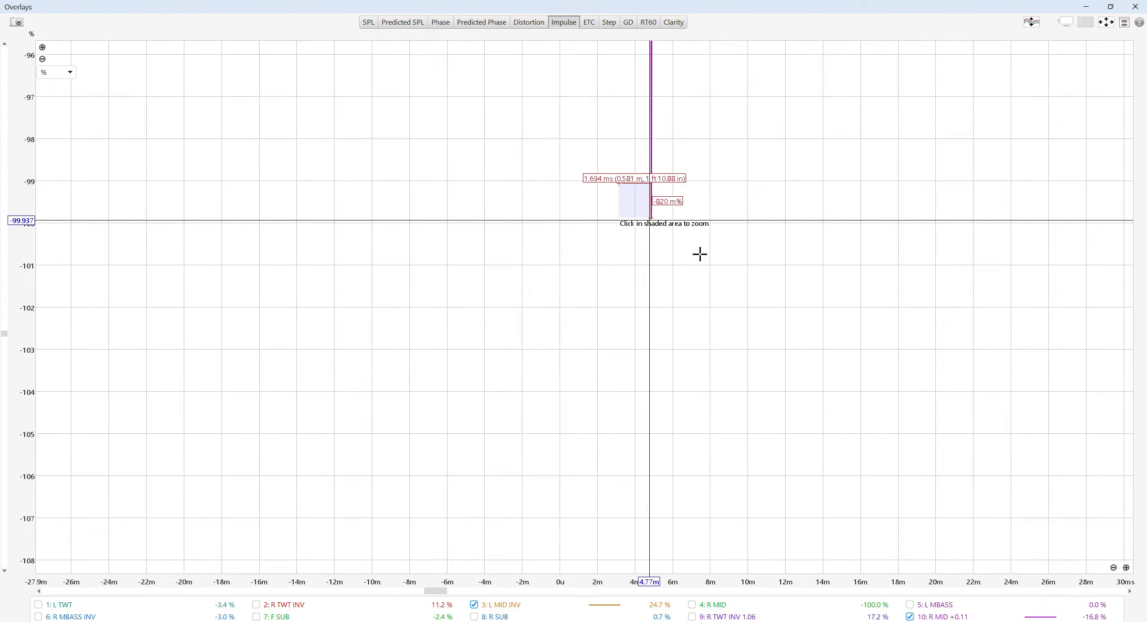
drag(700, 254, 719, 269)
click(686, 233)
drag(436, 303, 517, 387)
scroll(530, 379, down, 5)
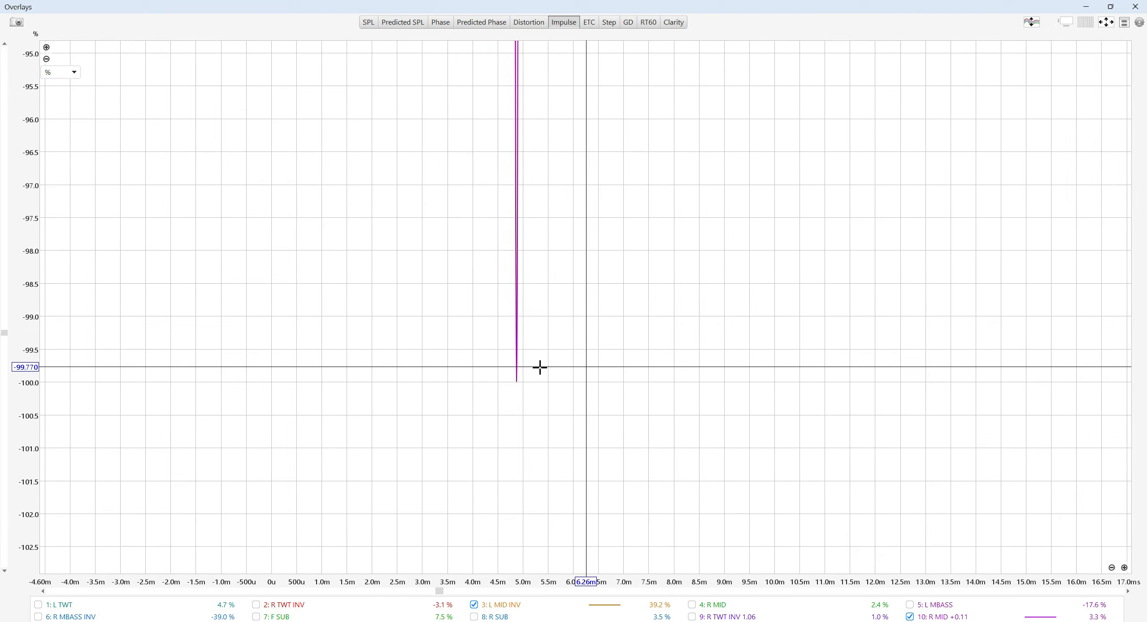
scroll(539, 367, down, 2)
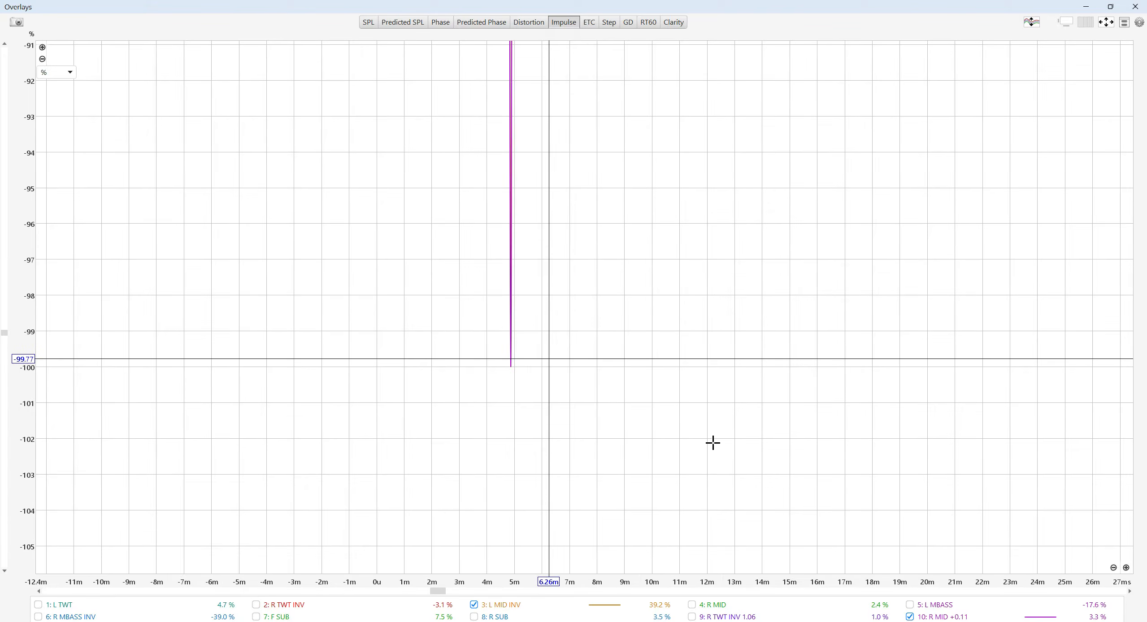
click(1133, 7)
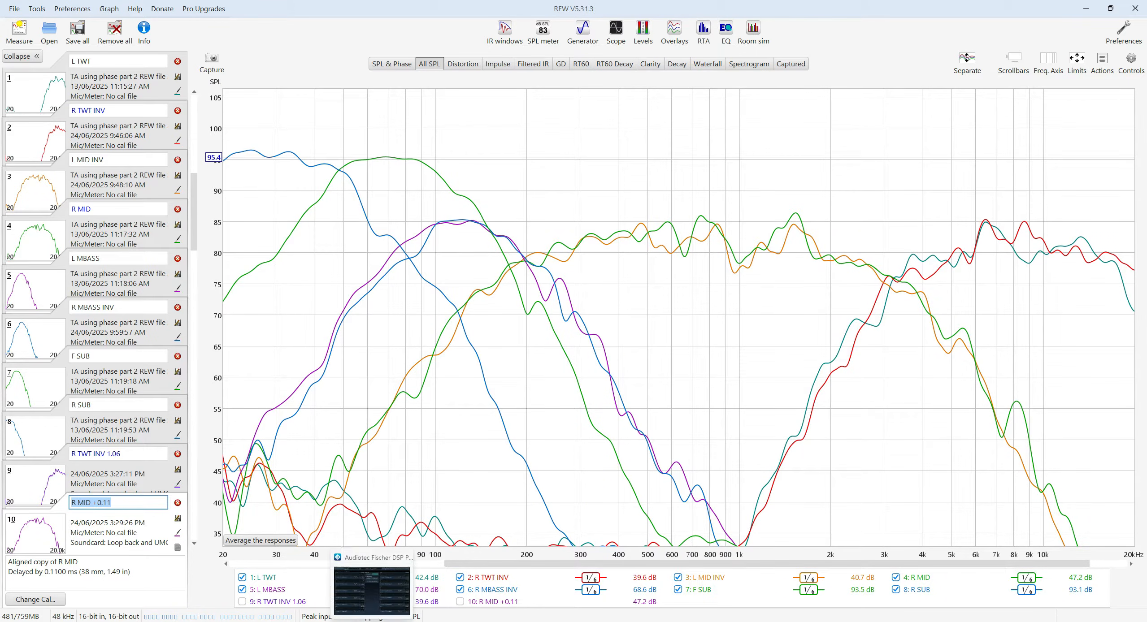
In the Audiotec Fischer DSP PC-Tool, set the Front R Mid delay to 0.11 ms and assign both front mids to delay group 2.
mouse_move(371, 621)
click(371, 589)
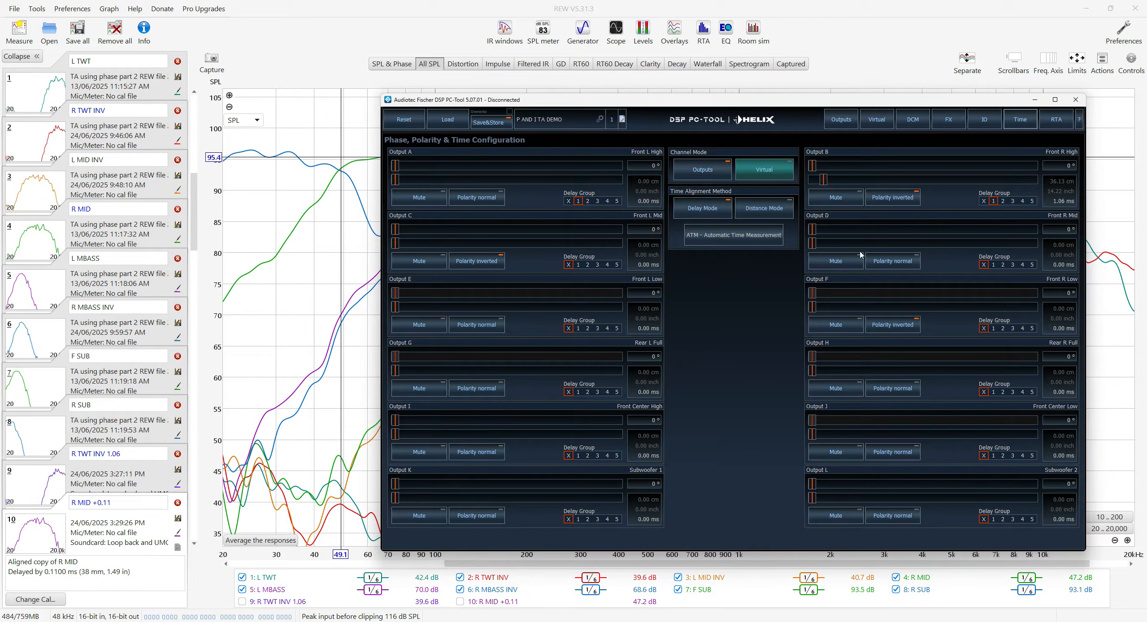
click(830, 243)
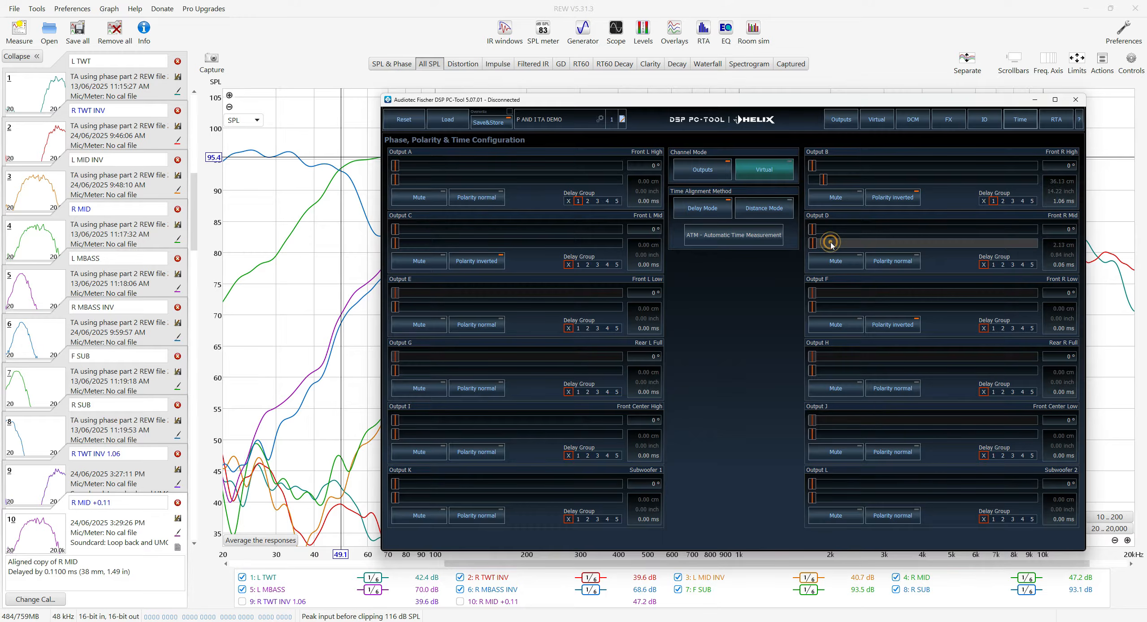
click(830, 243)
click(810, 246)
click(1002, 264)
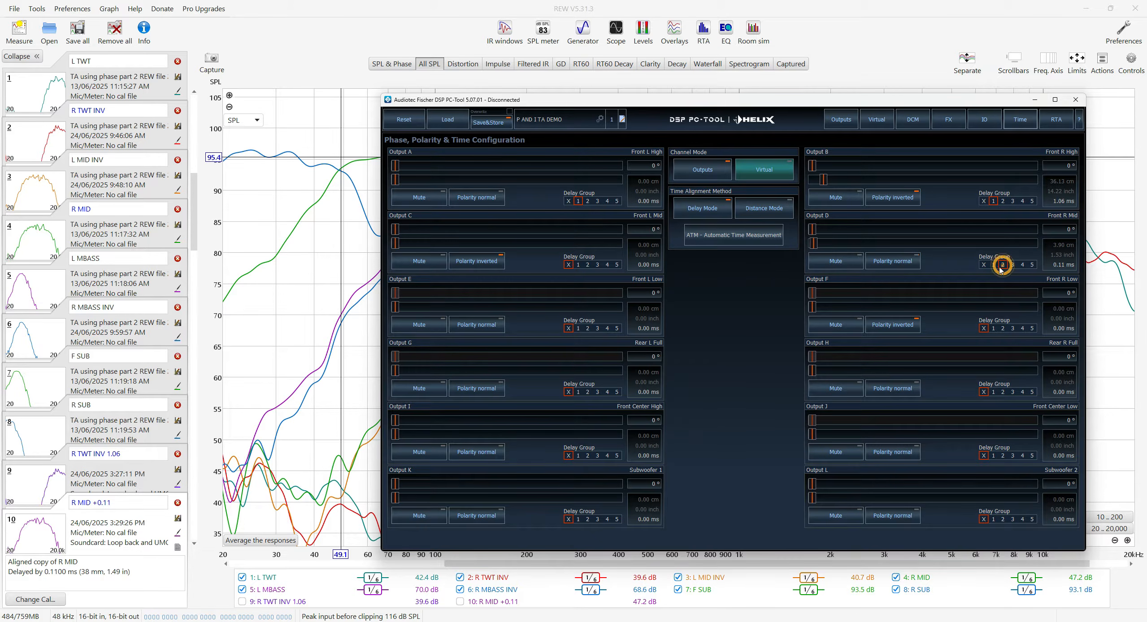
click(587, 265)
Test the linked tweeter delay group by raising the Front L High delay to 5.25 ms and returning it to 0.00 ms.
drag(396, 181, 452, 181)
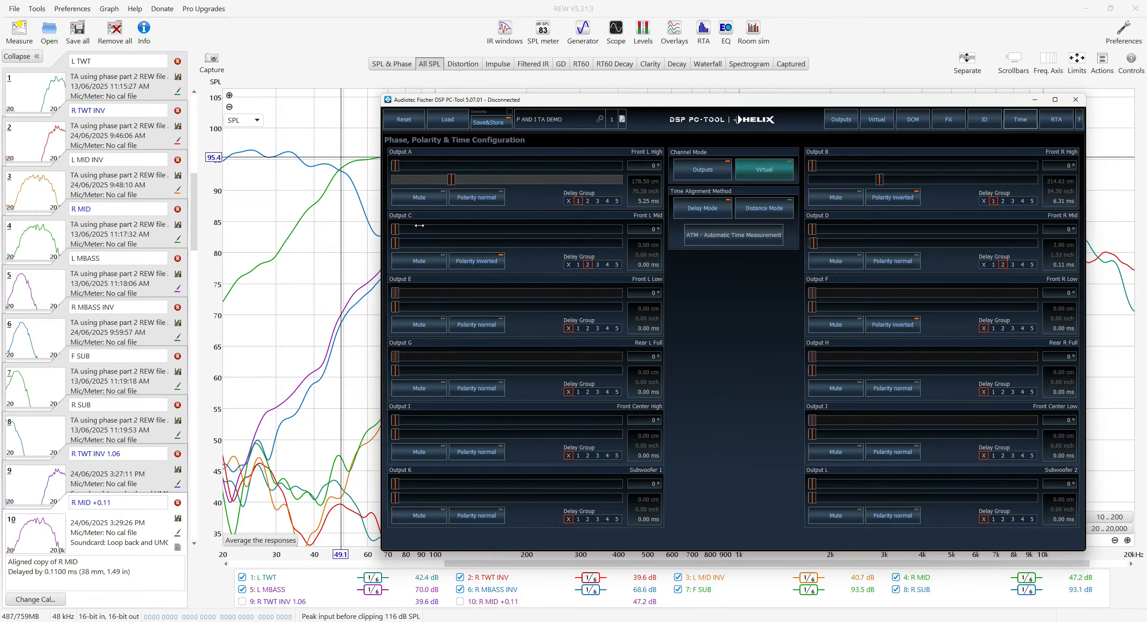
drag(446, 179, 392, 183)
key(Left)
key(Left)
key(Left)
key(Left)
key(Left)
key(Left)
key(Left)
key(Left)
key(Left)
key(Left)
key(Left)
key(Left)
key(Left)
key(Left)
Cancel closing the DSP tool and minimise its window to return to REW.
click(1076, 99)
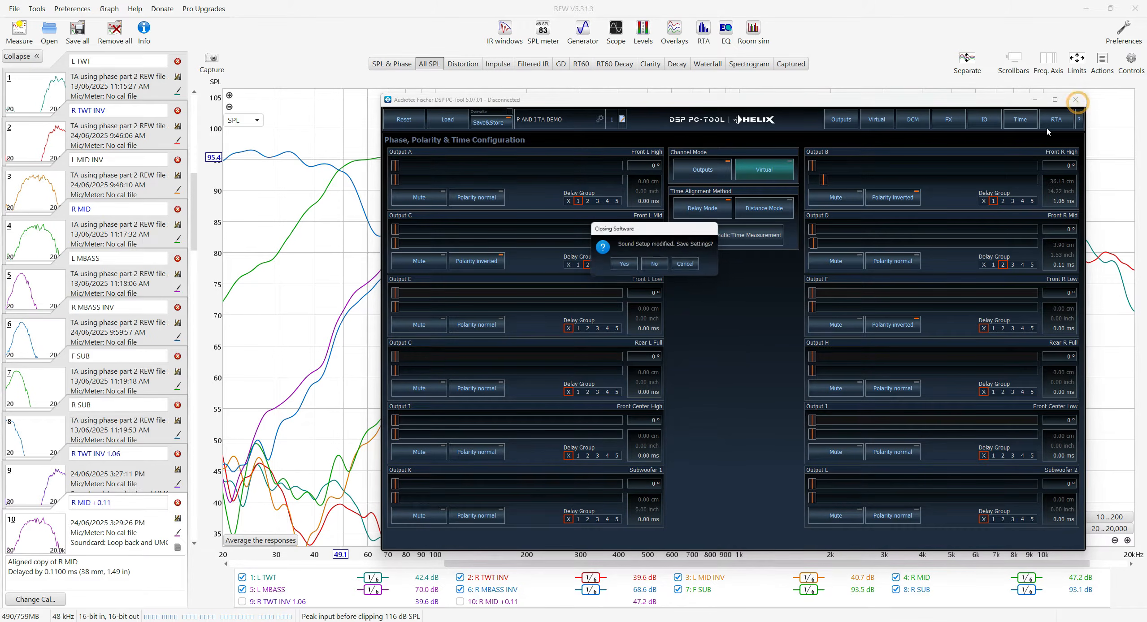
click(684, 270)
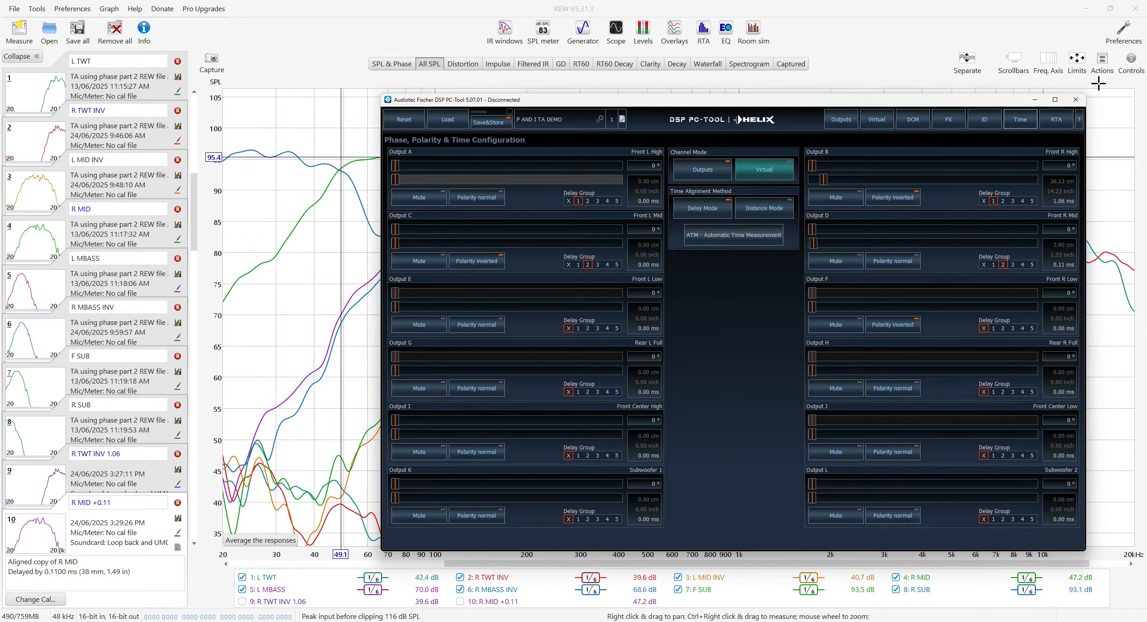
click(1035, 100)
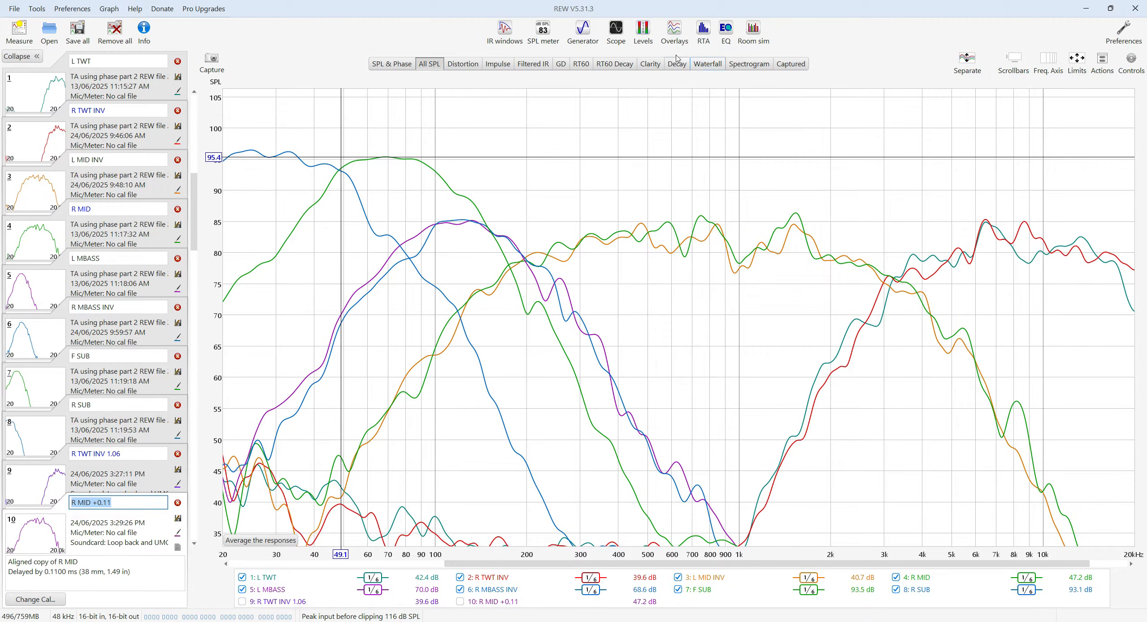
Reopen the impulse overlay in a maximised window and show only L MBASS and R MBASS INV.
click(674, 30)
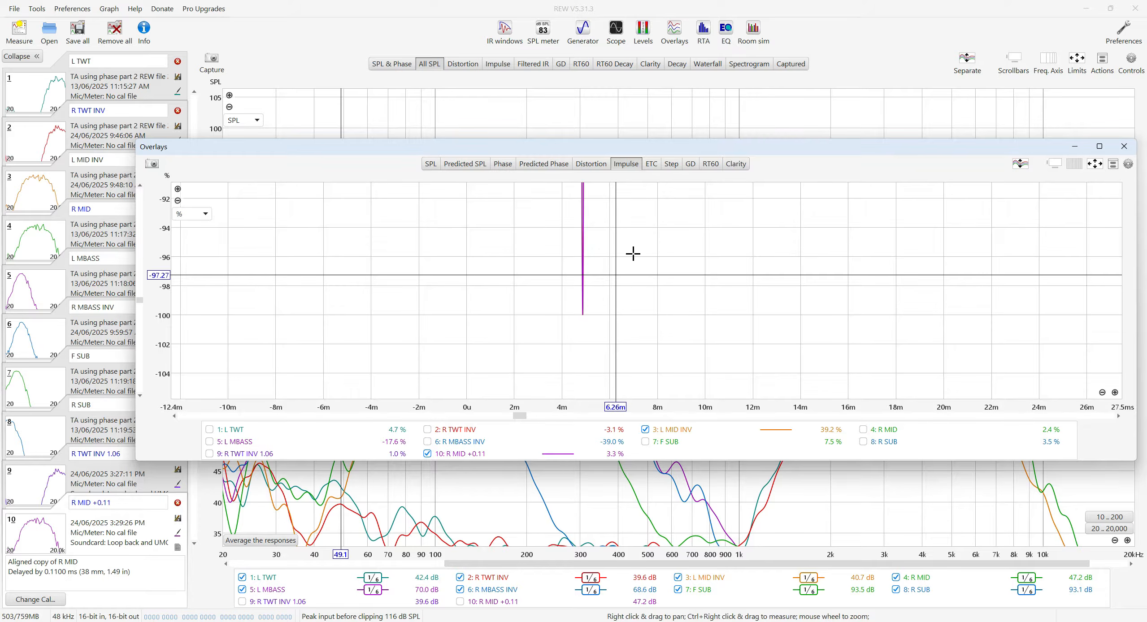
scroll(632, 251, up, 2)
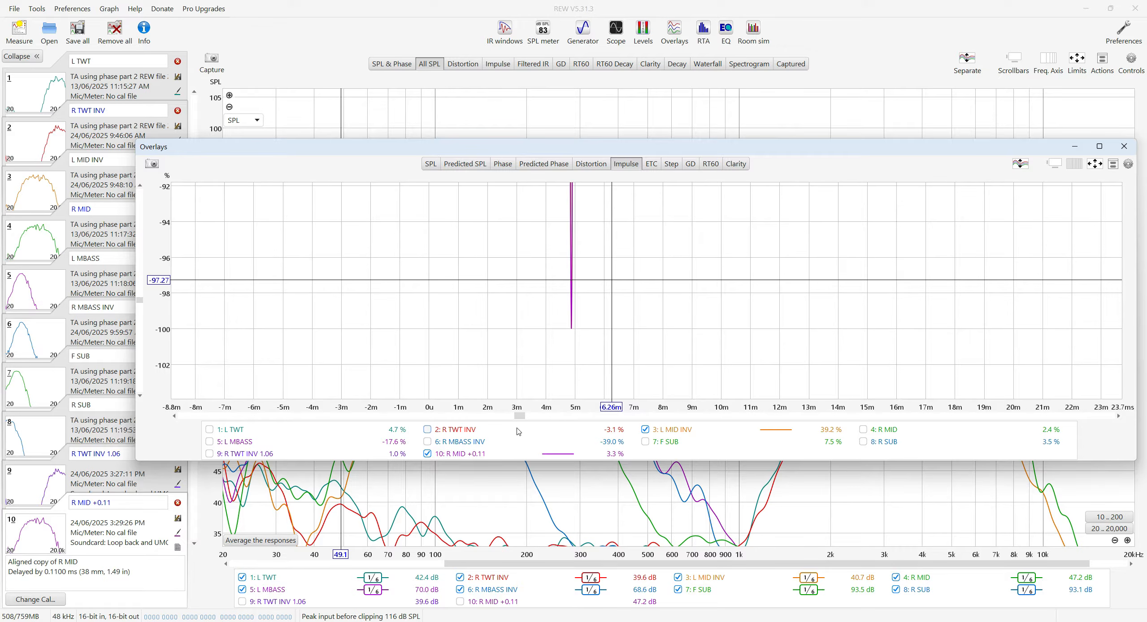
click(1099, 146)
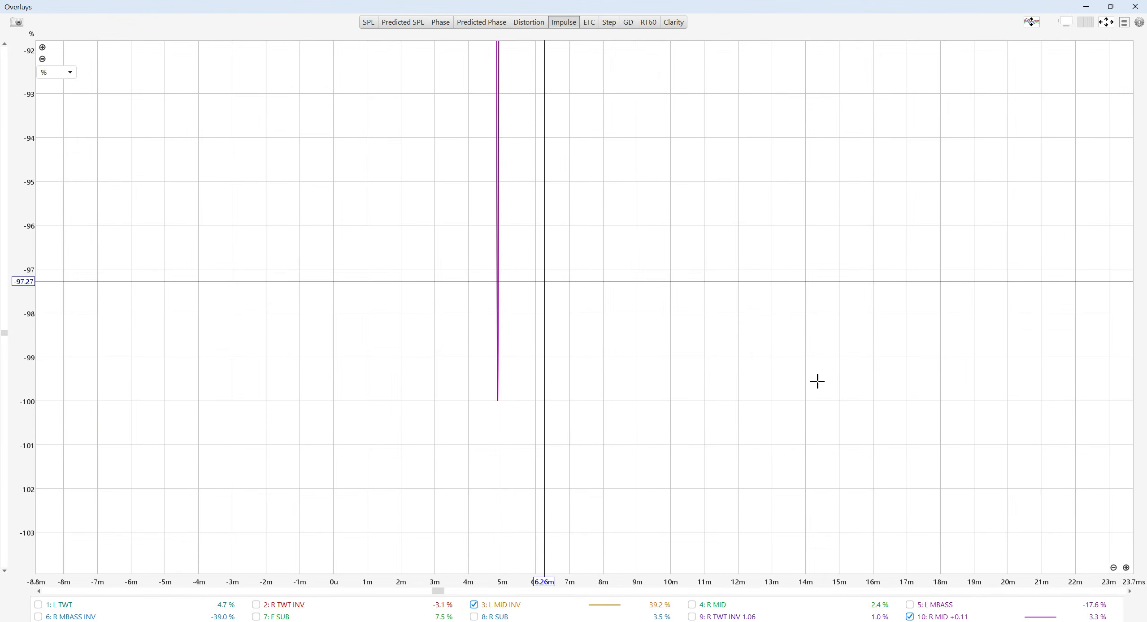
right_click(556, 617)
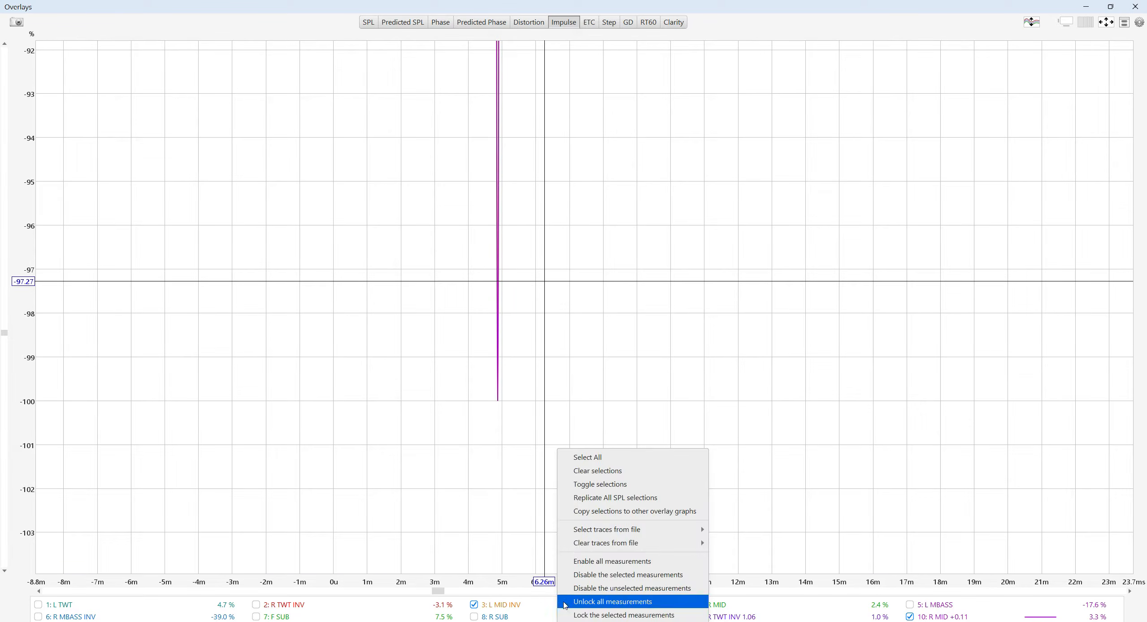
click(599, 472)
click(928, 605)
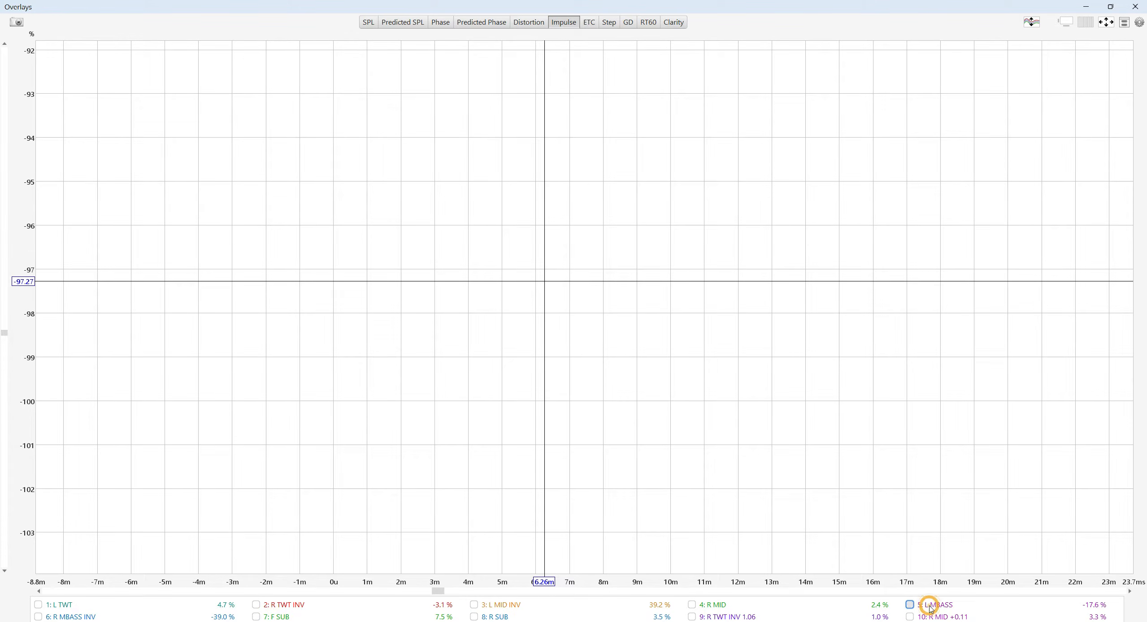
click(78, 617)
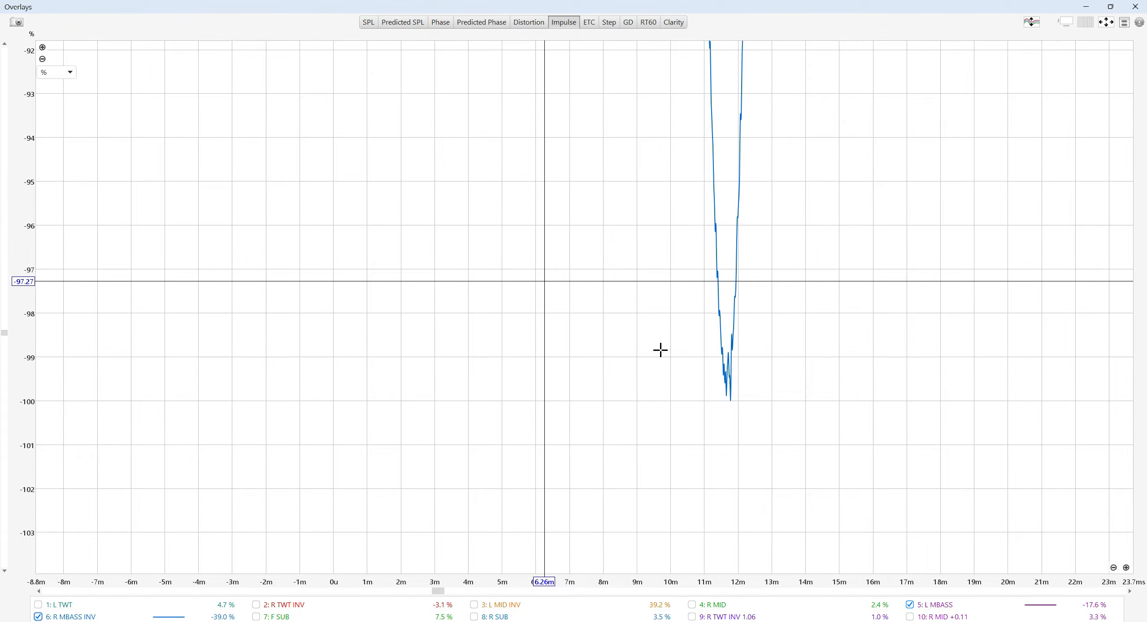
Examine the L MBASS and R MBASS INV impulse responses, marking their strongest positive and negative peaks with the cursor, and close the overlays.
scroll(660, 348, down, 5)
scroll(645, 374, down, 3)
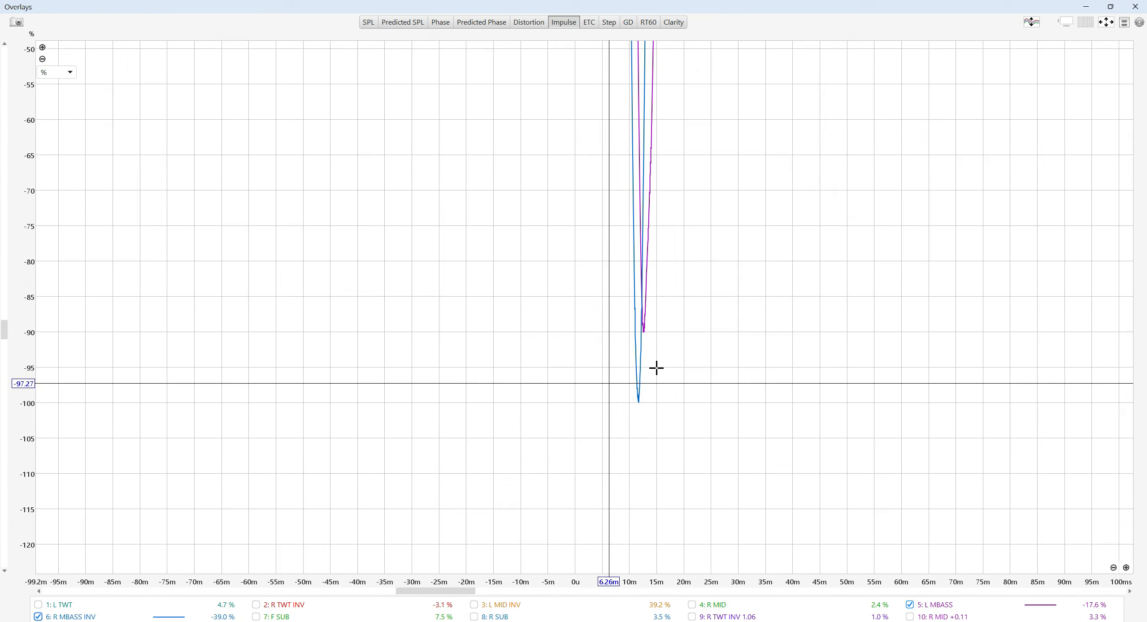
scroll(681, 356, down, 3)
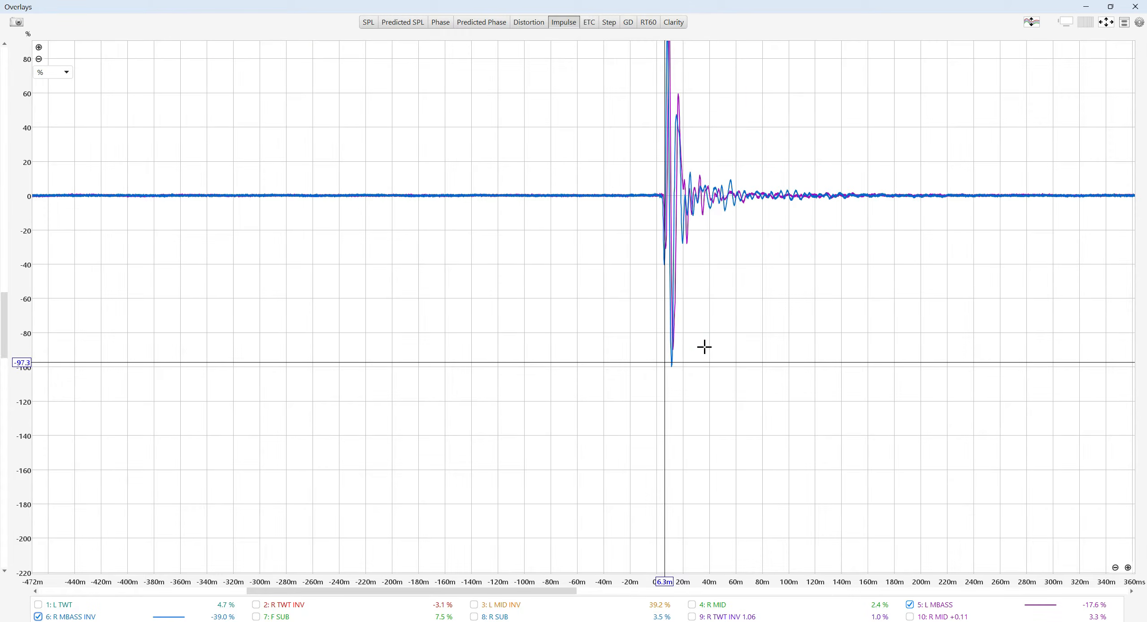
scroll(704, 346, up, 3)
scroll(610, 405, up, 4)
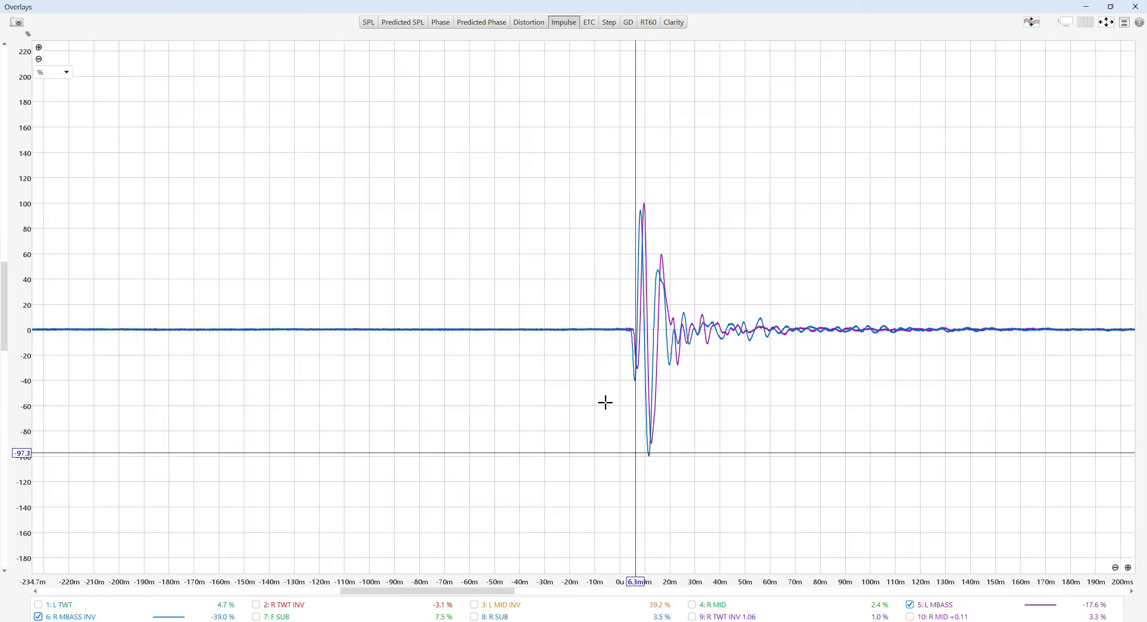
scroll(776, 447, up, 2)
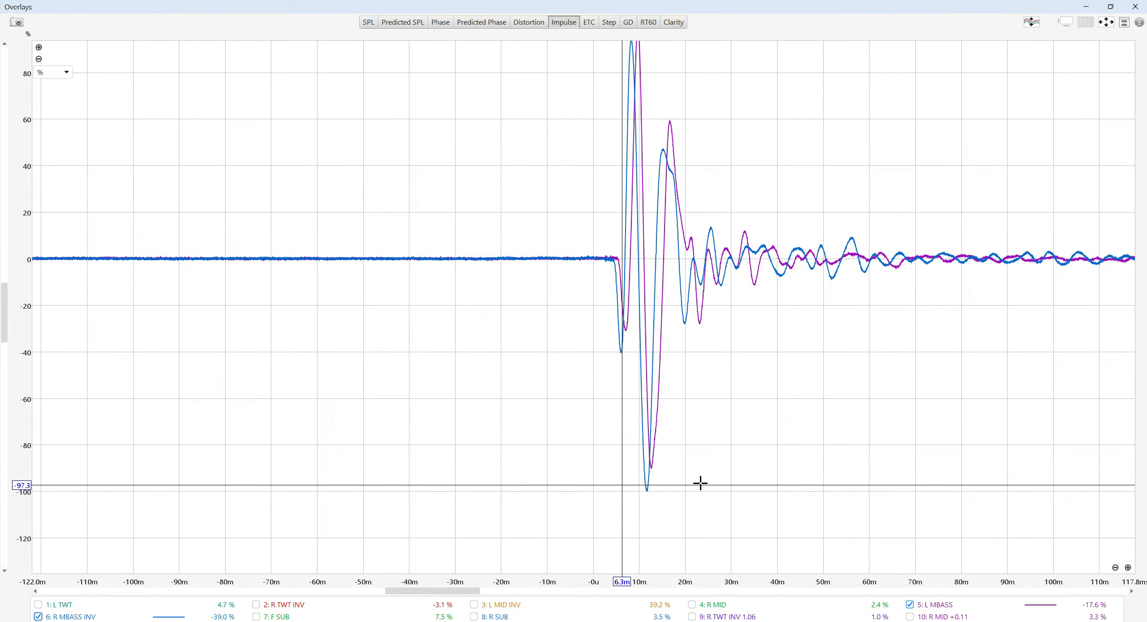
scroll(697, 462, up, 2)
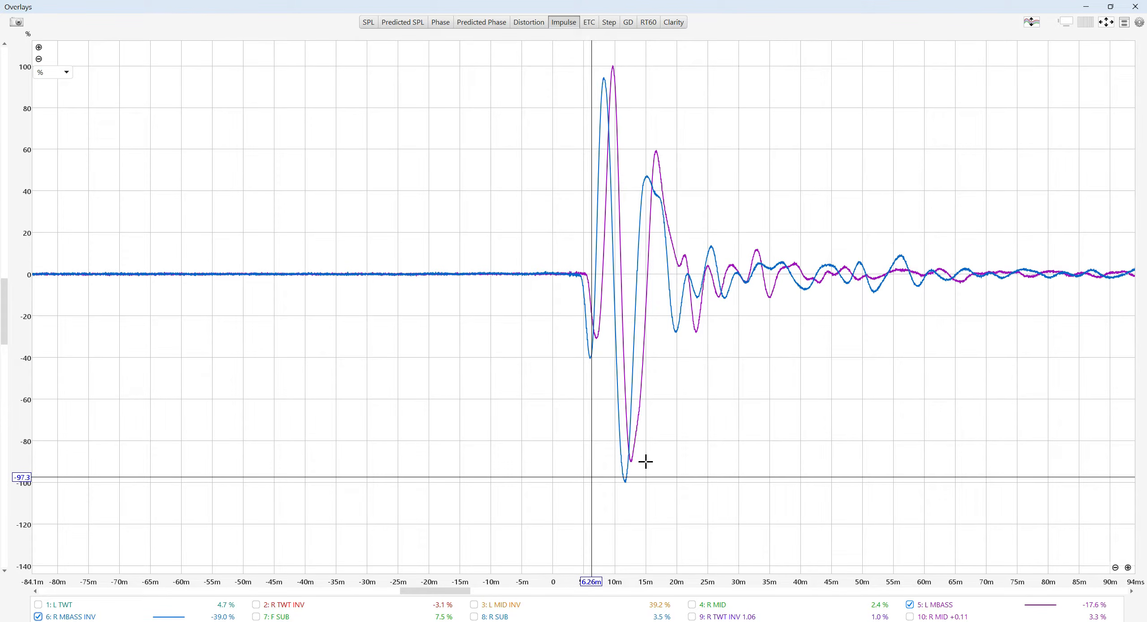
click(611, 58)
click(612, 67)
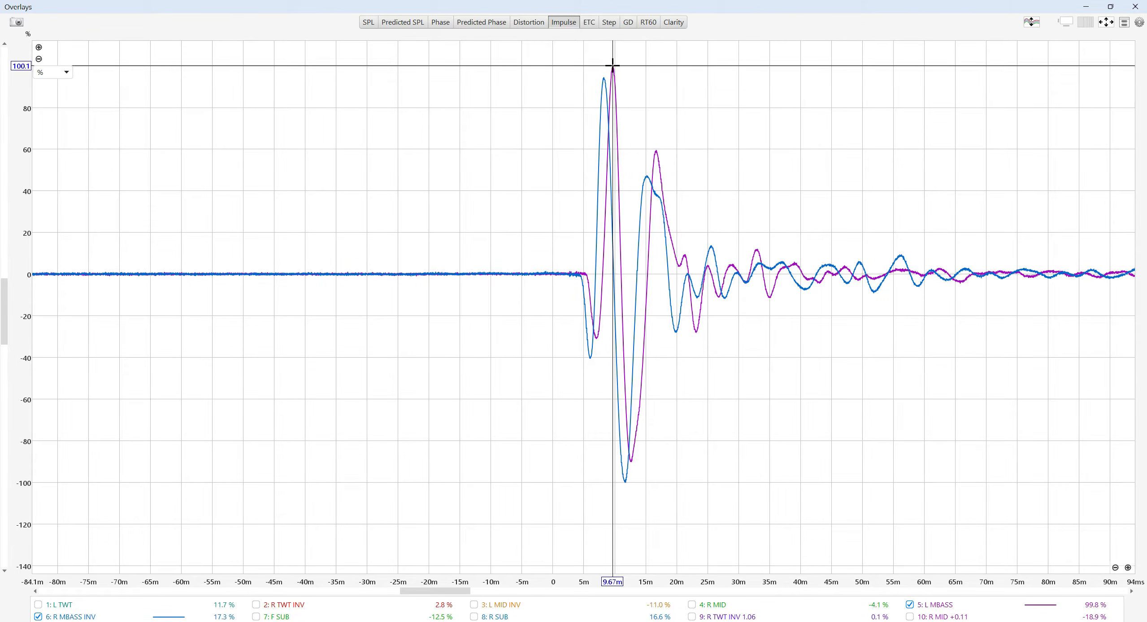
click(622, 474)
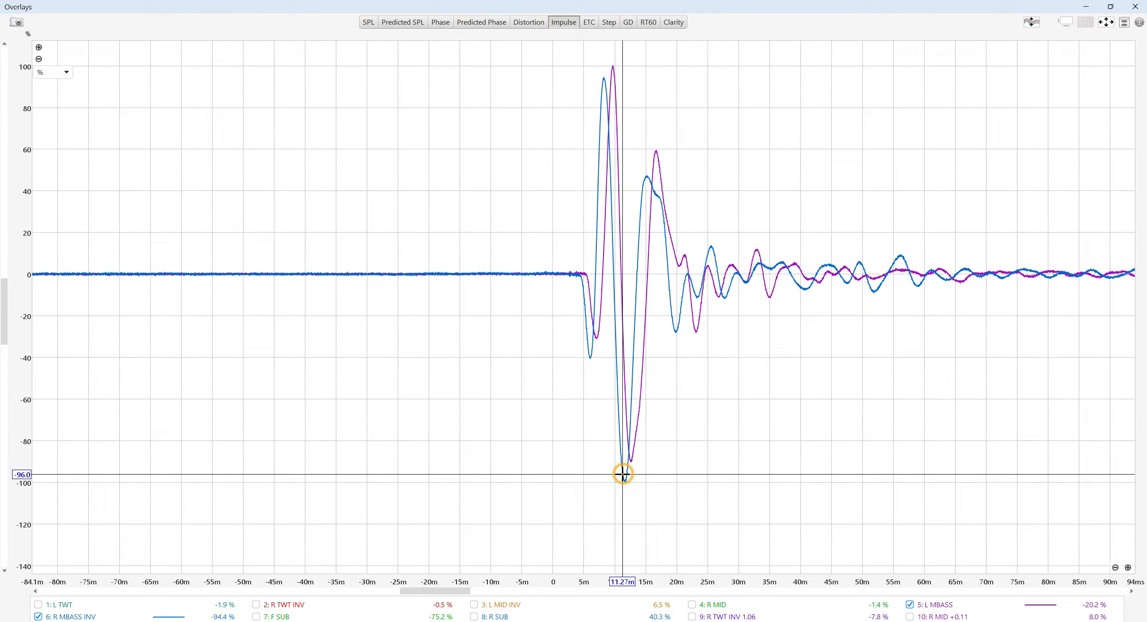
click(625, 480)
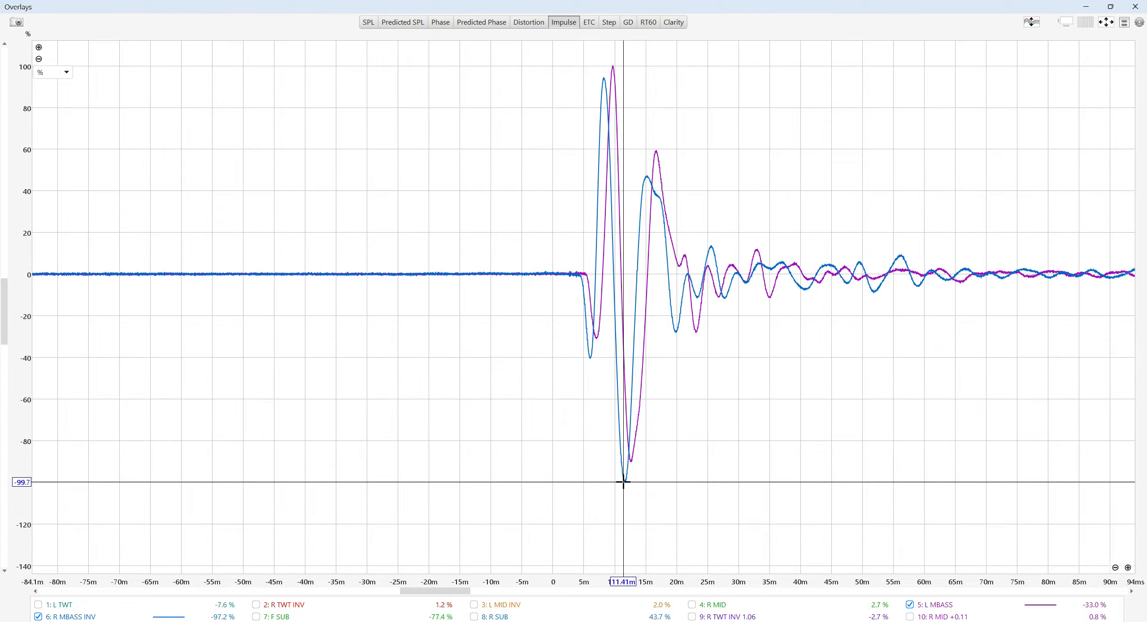
click(612, 68)
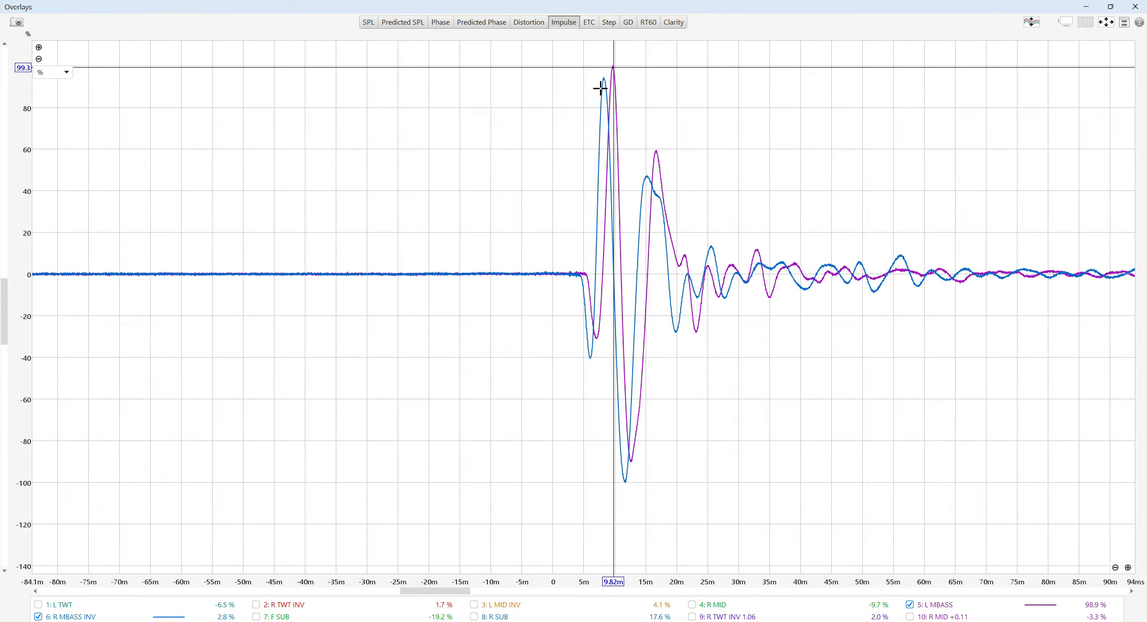
click(612, 67)
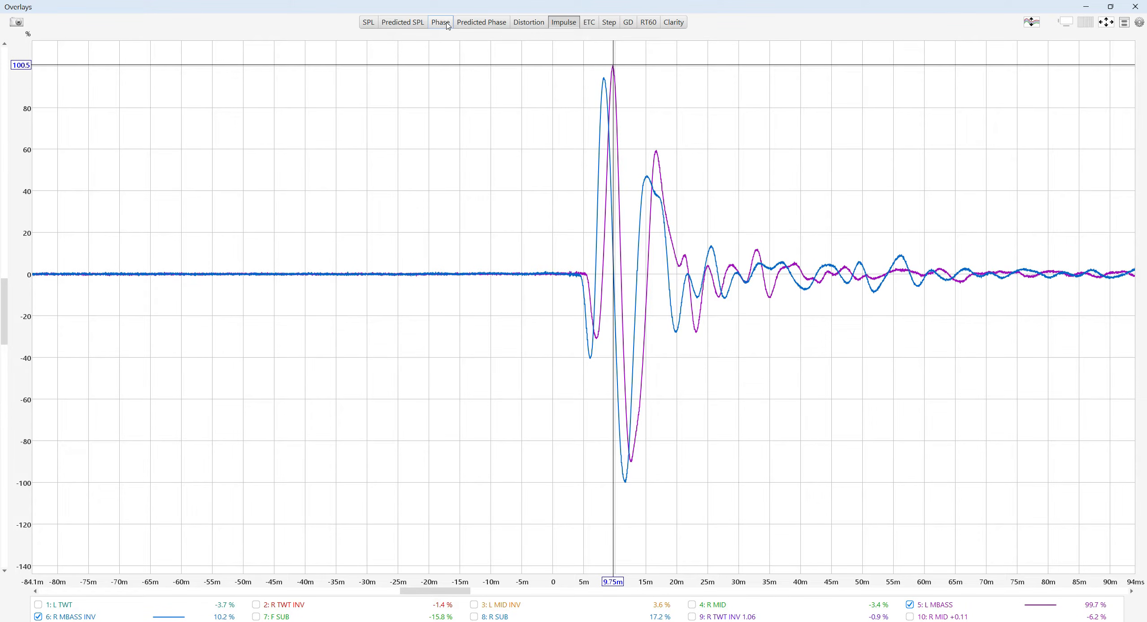
click(1136, 10)
Show only L MBASS and R MBASS INV in the All SPL graph and inspect both ends of their passband with the cursor.
right_click(734, 600)
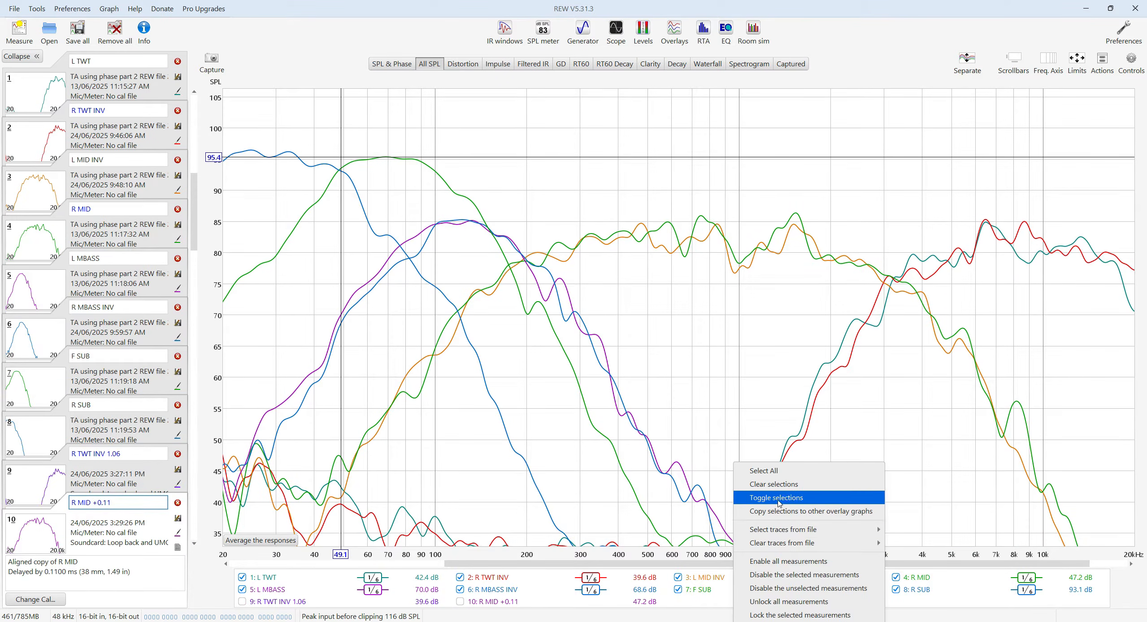
click(775, 486)
click(496, 585)
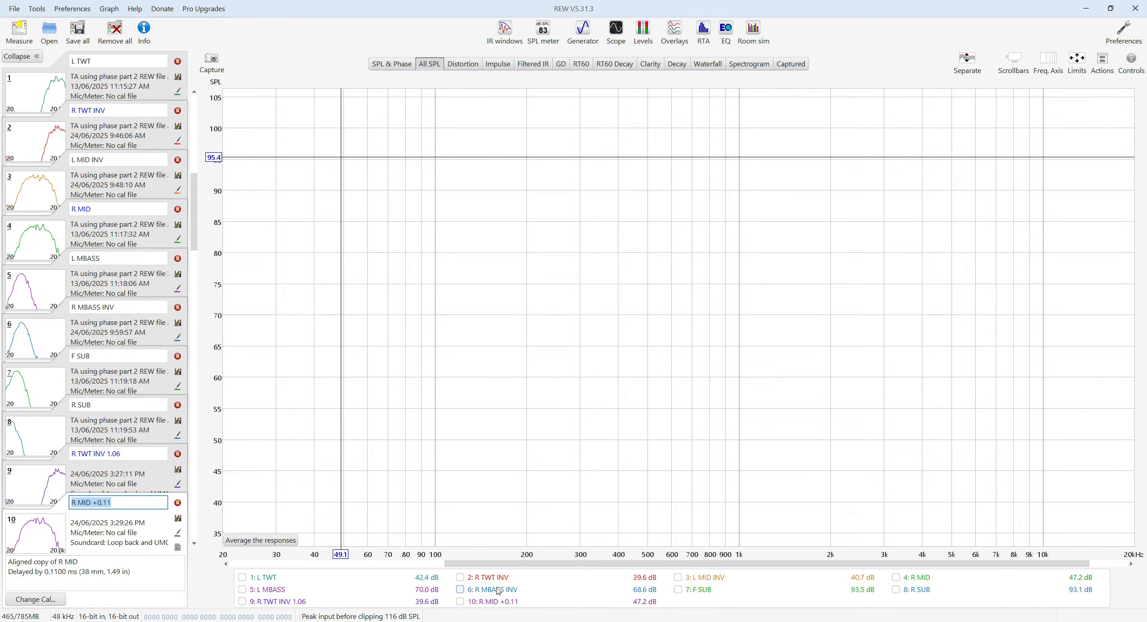
click(242, 589)
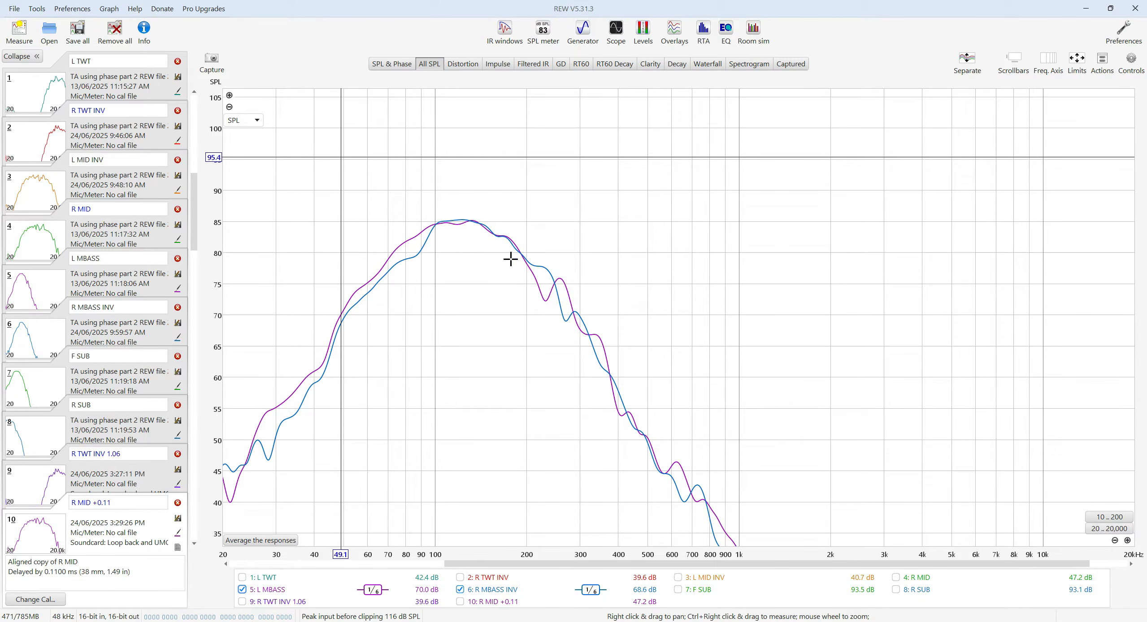
drag(340, 315, 357, 294)
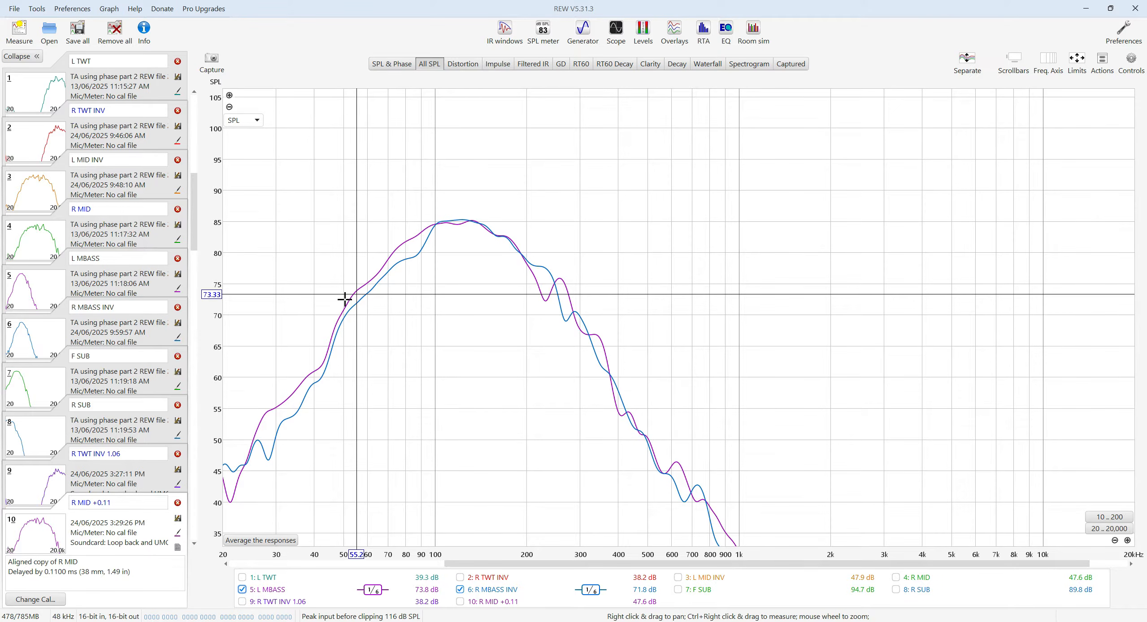
drag(356, 295, 558, 315)
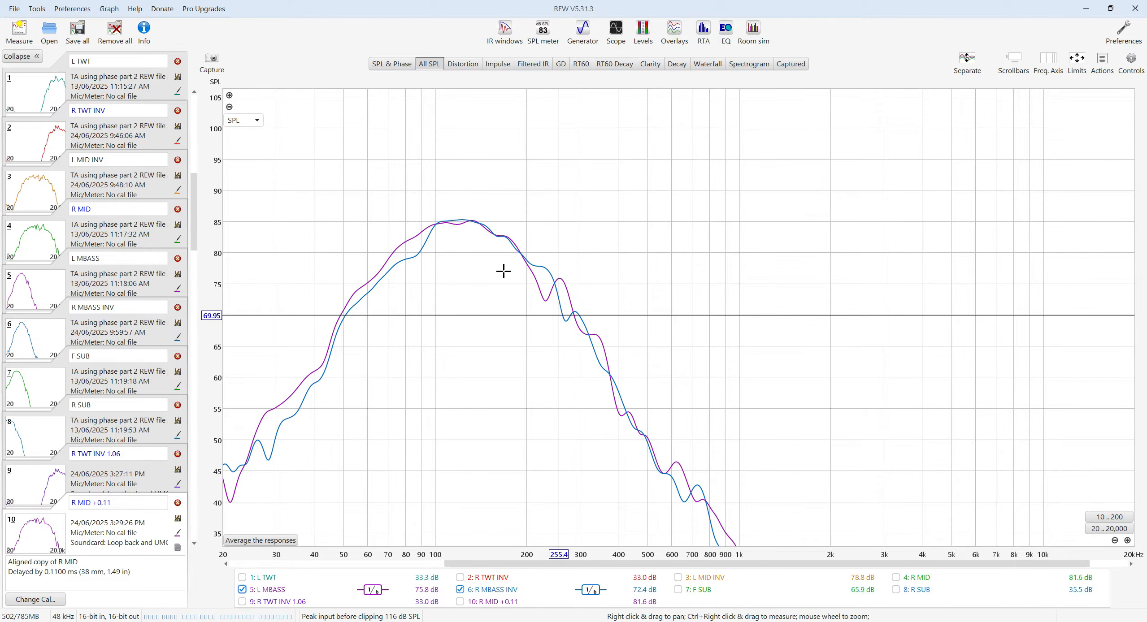
Open the phase overlay in a maximised window with only L MBASS and R MBASS INV shown, and compare their phase traces.
click(674, 32)
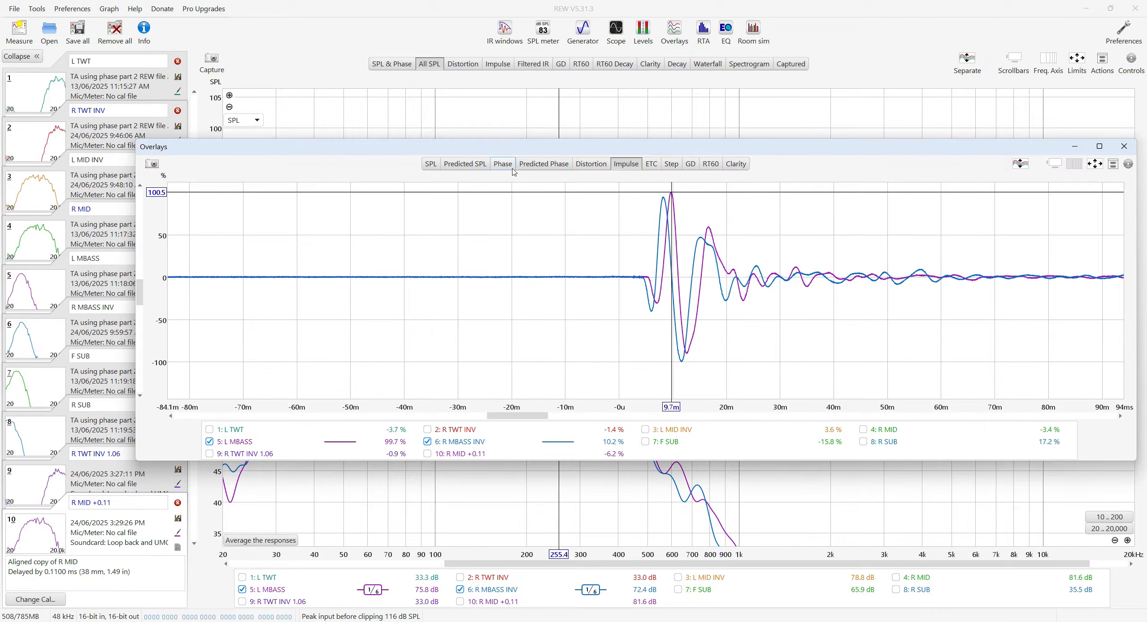
click(503, 164)
click(1098, 146)
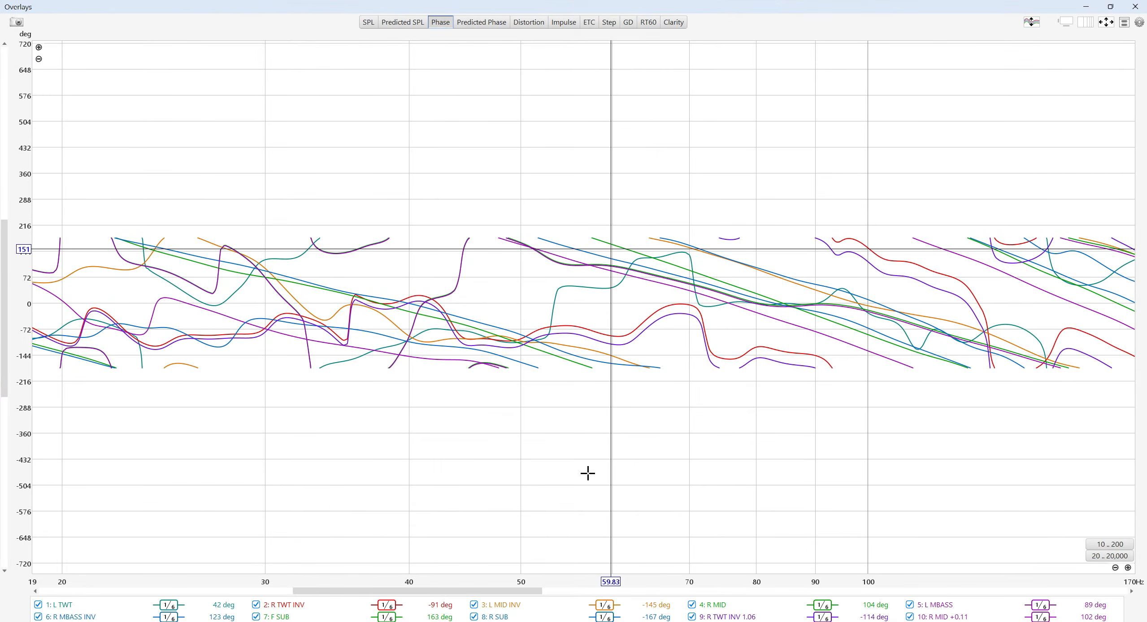
right_click(555, 611)
click(578, 470)
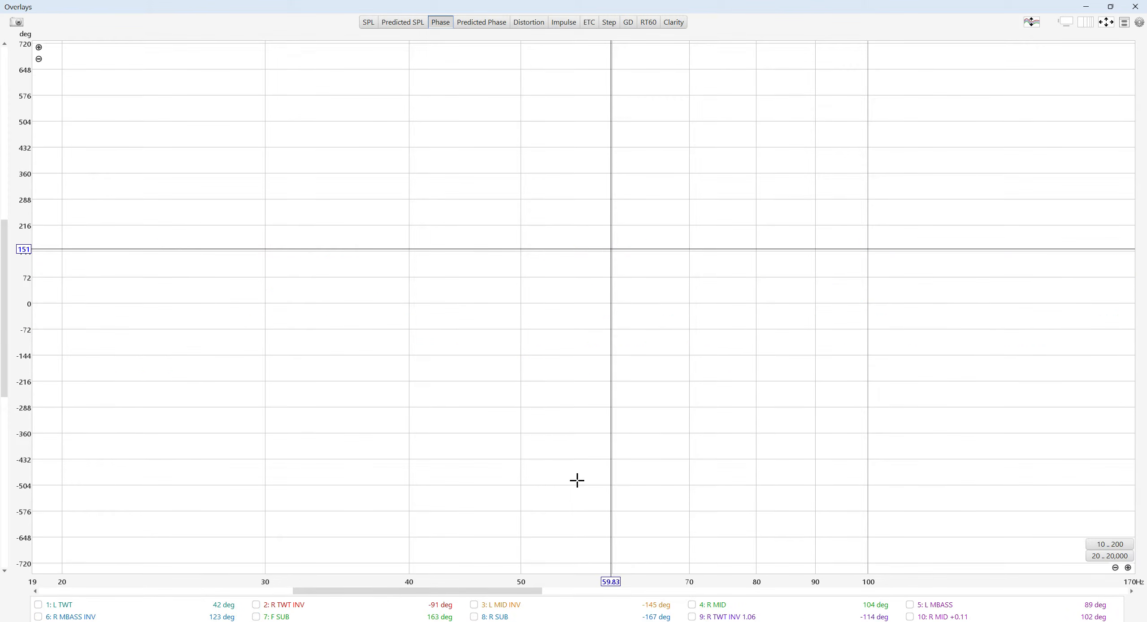
click(938, 605)
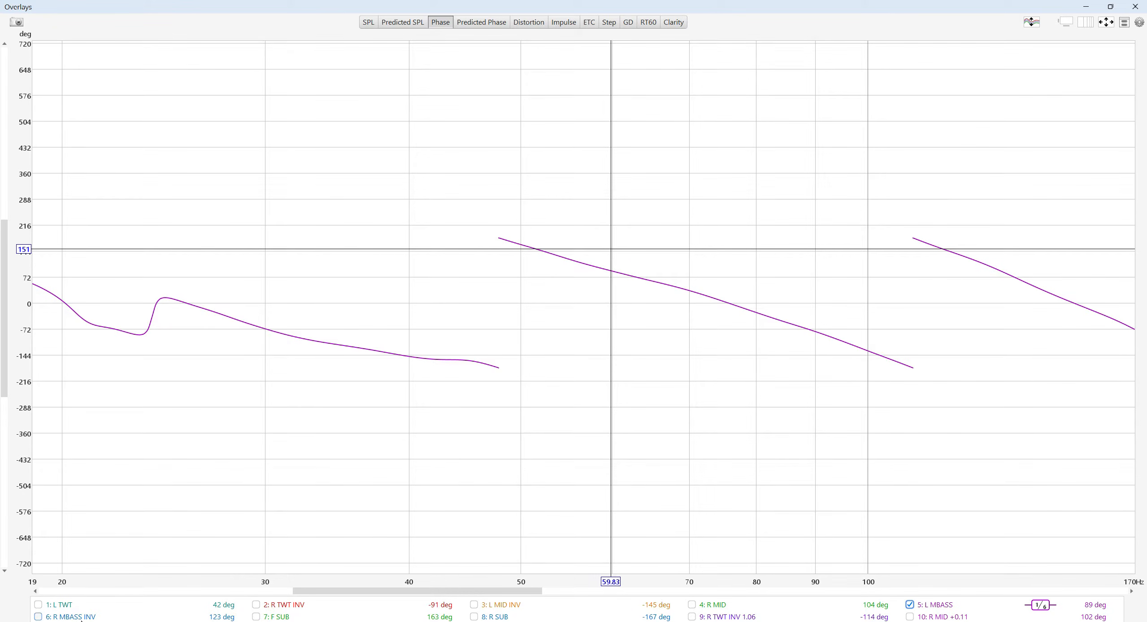
click(74, 618)
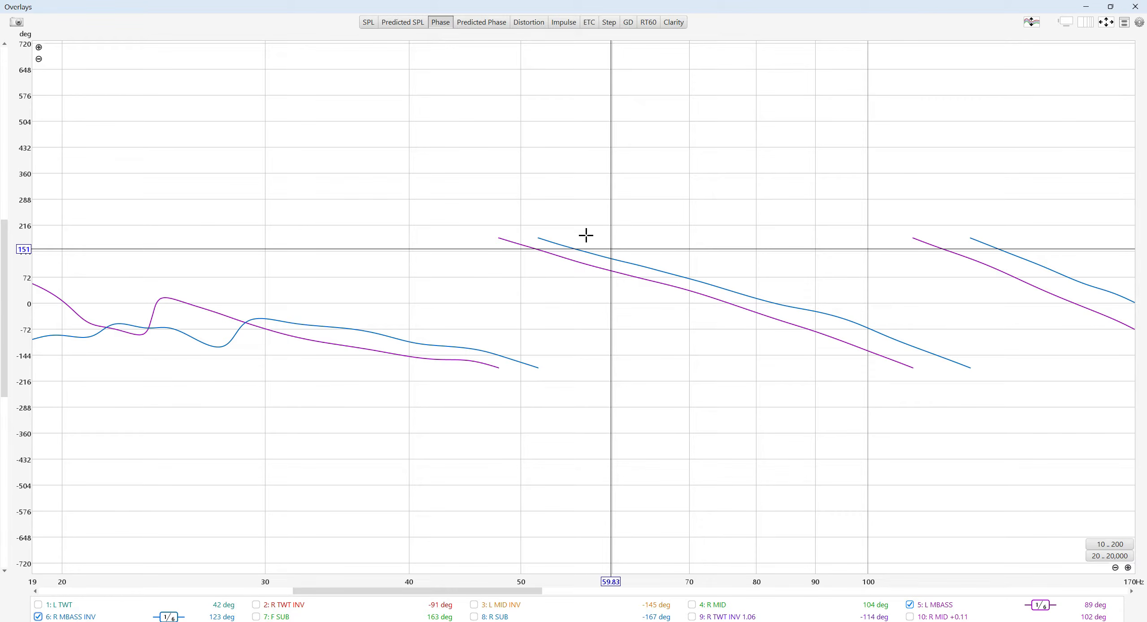
scroll(587, 335, down, 4)
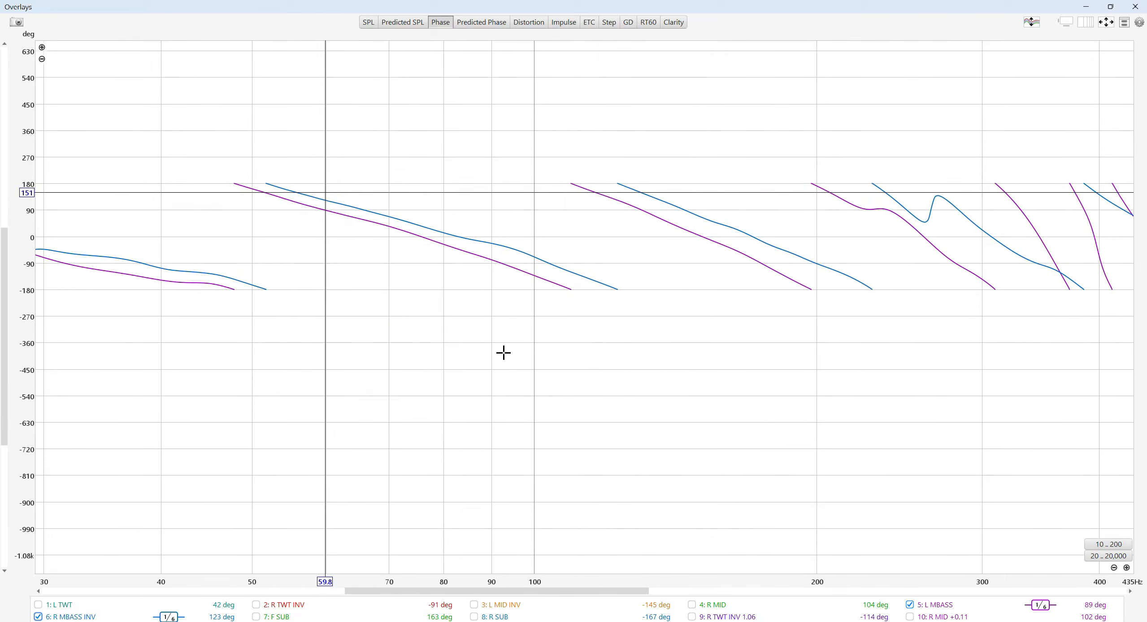
scroll(503, 353, down, 3)
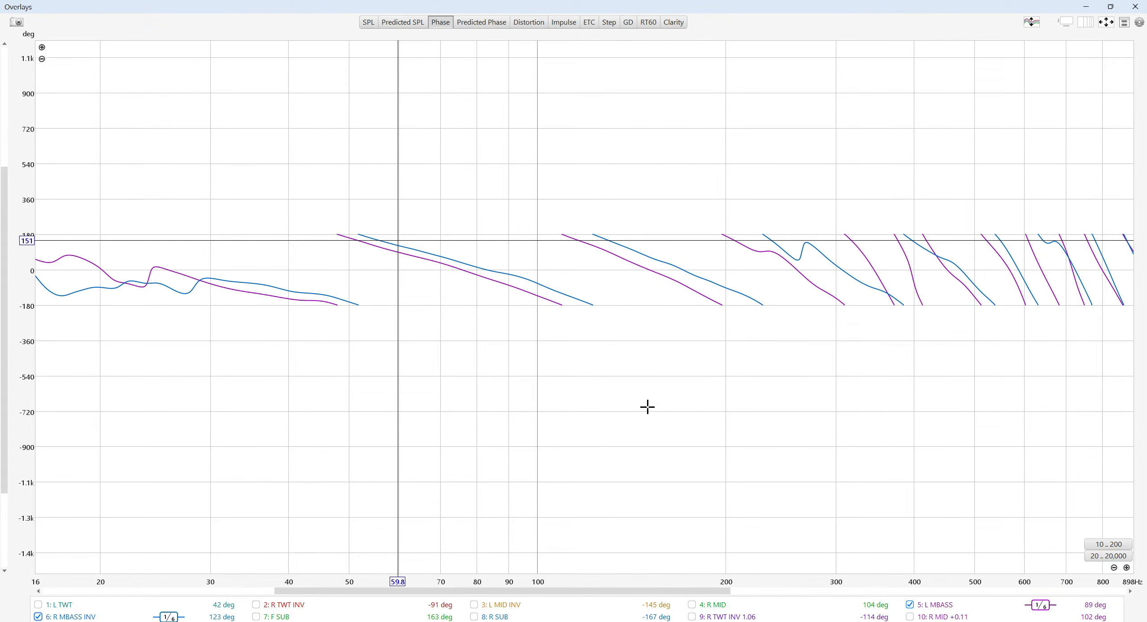
Examine the gap between the L MBASS and R MBASS INV phase traces from about 60 to 300 Hz, and close the overlays.
drag(648, 407, 576, 418)
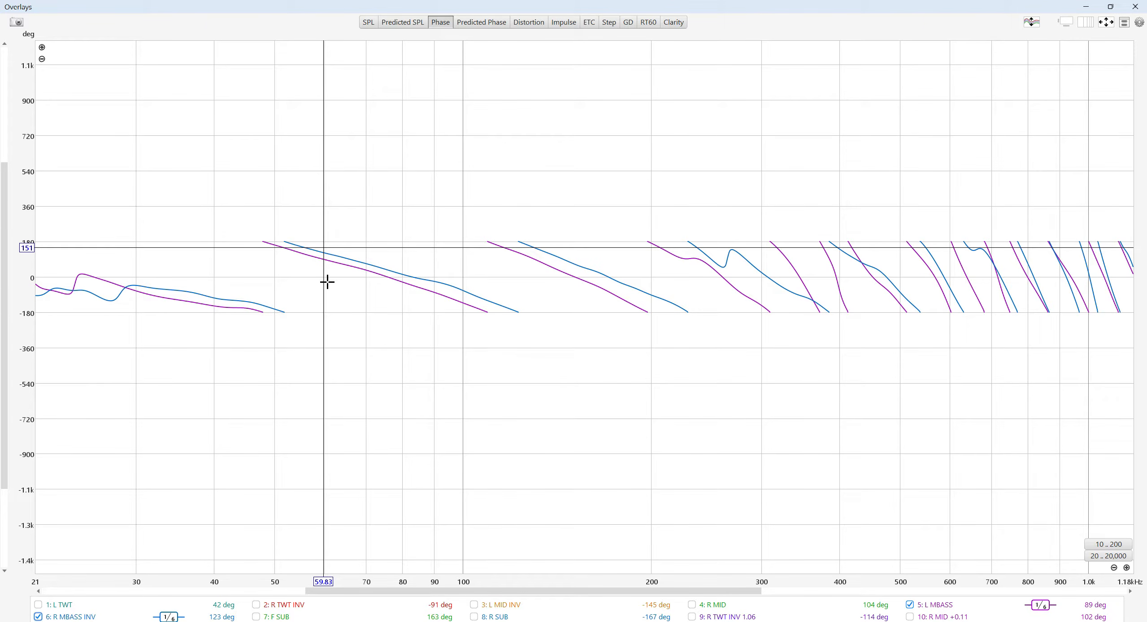
drag(335, 342, 324, 375)
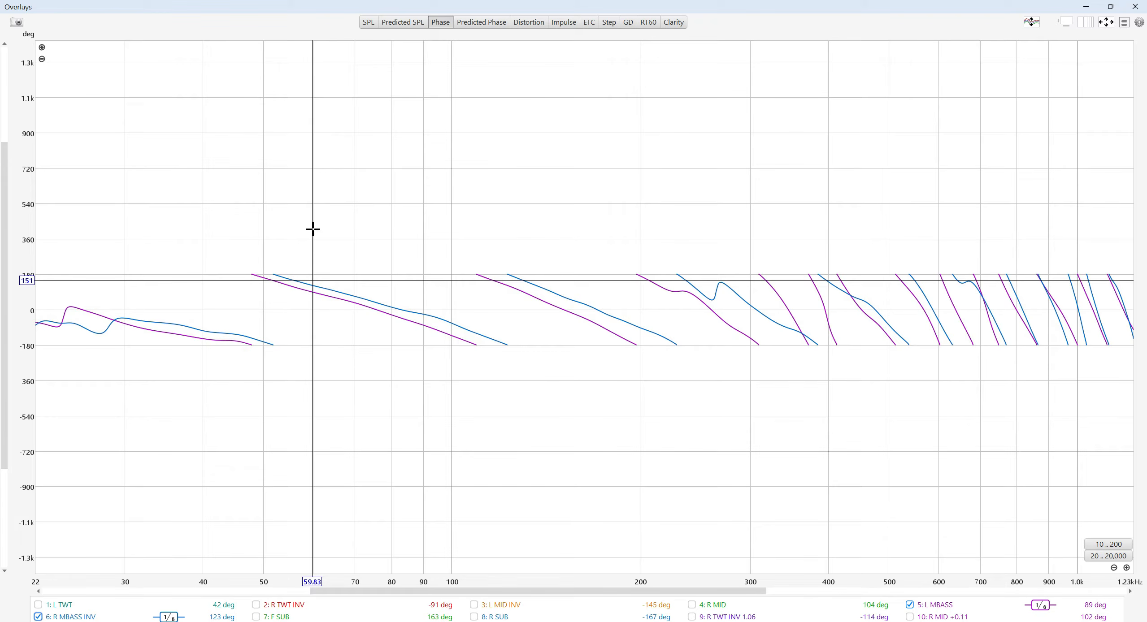
mouse_move(312, 219)
mouse_down()
mouse_move(313, 389)
mouse_move(760, 430)
mouse_move(750, 433)
mouse_up()
click(587, 376)
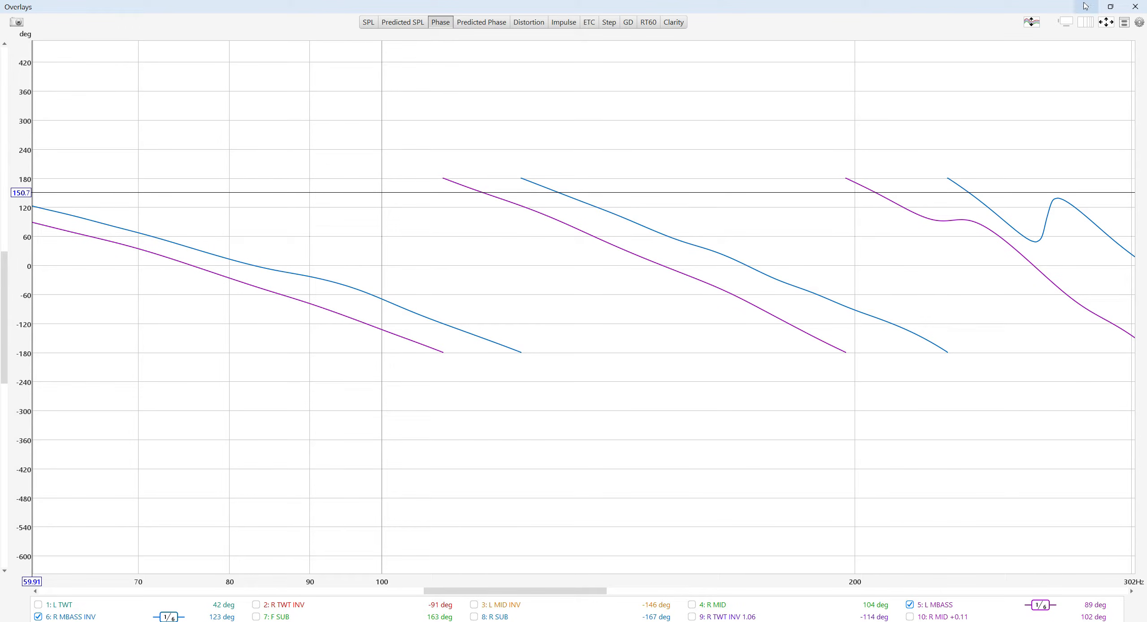
click(1135, 6)
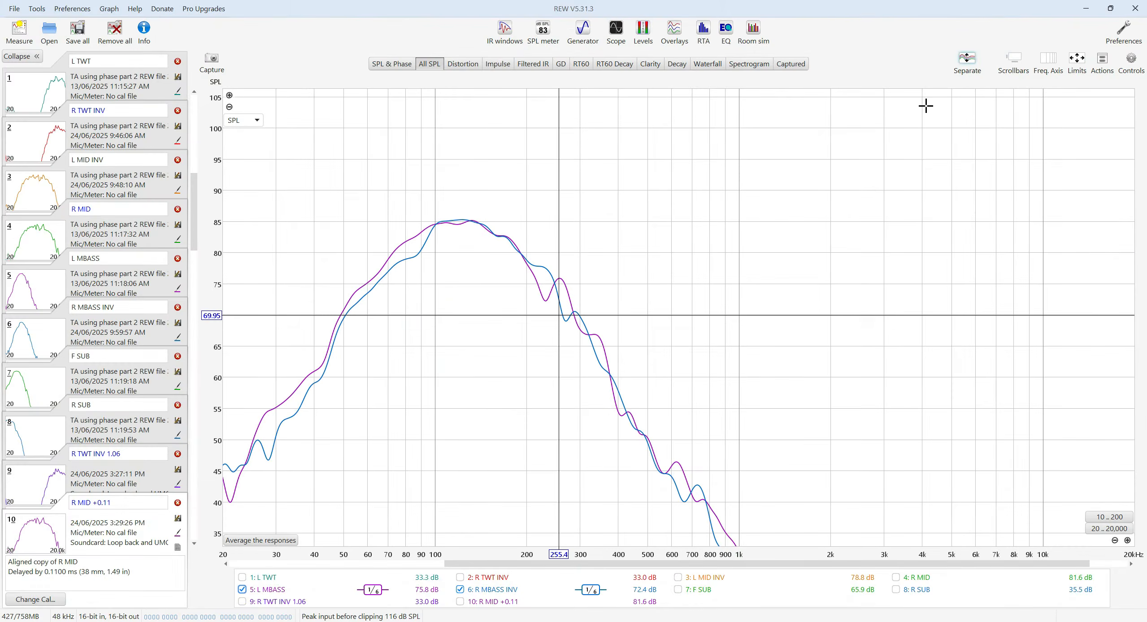
Open the alignment tool for the All SPL measurements and choose L MBASS as the first measurement.
click(1102, 65)
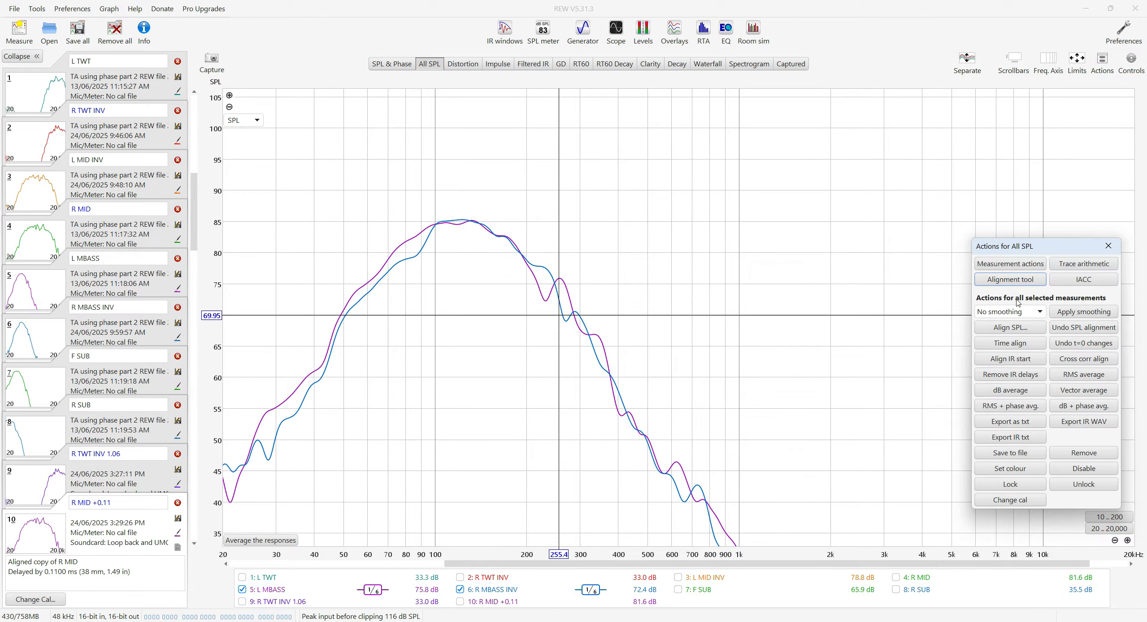
click(1010, 280)
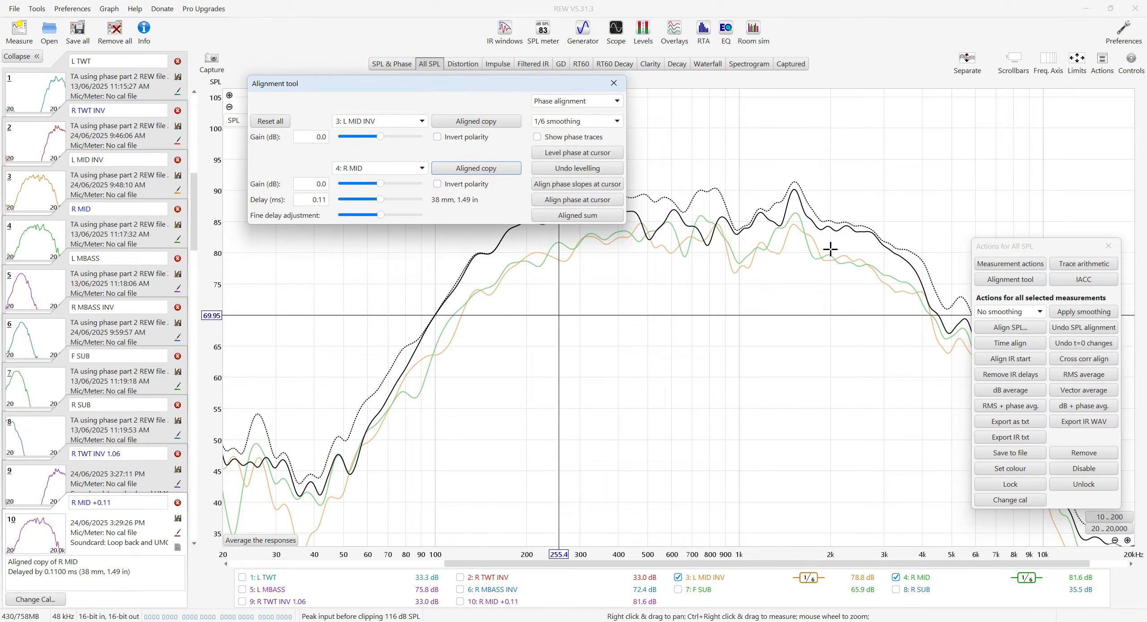
click(421, 121)
click(395, 185)
click(403, 169)
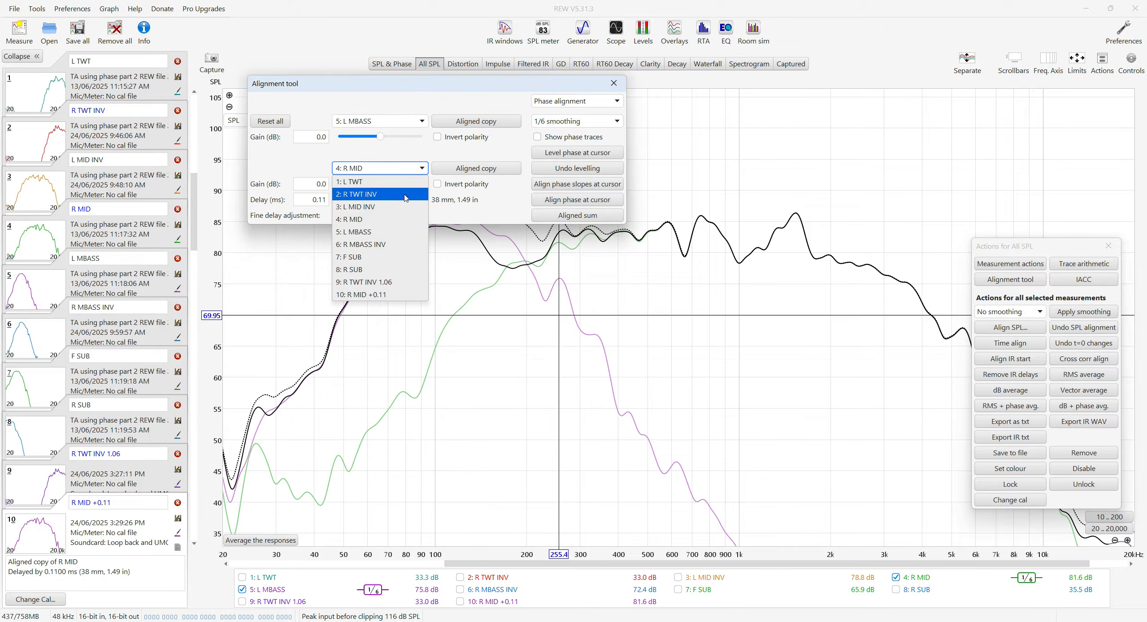
click(377, 232)
drag(451, 89, 687, 79)
click(1108, 246)
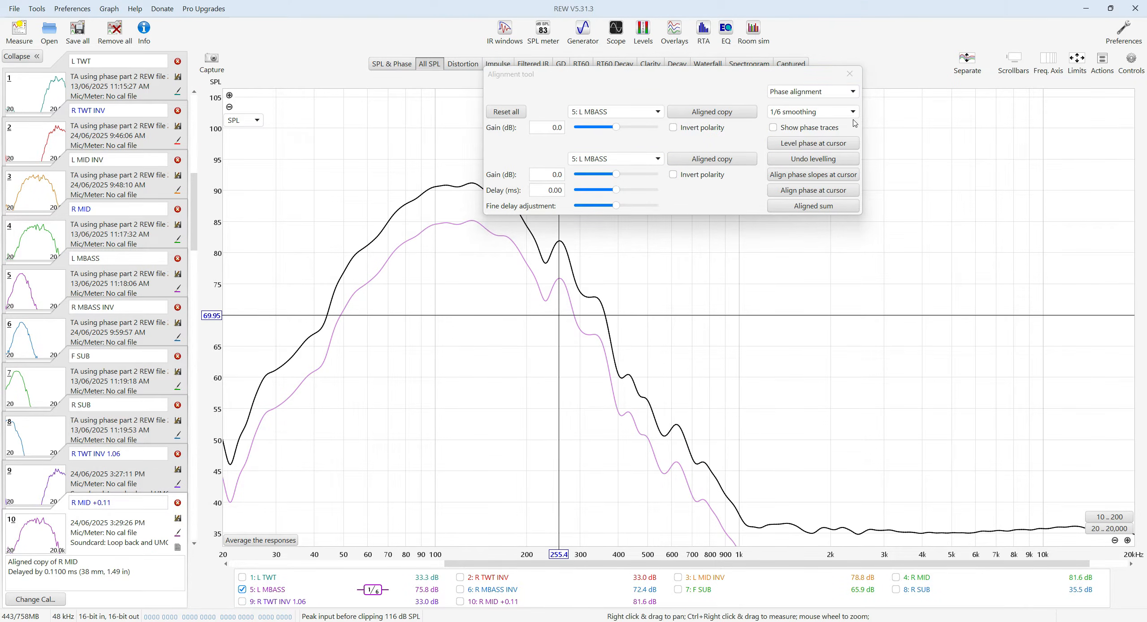
Show the phase traces in the alignment tool and choose R MBASS INV as the second measurement.
click(778, 129)
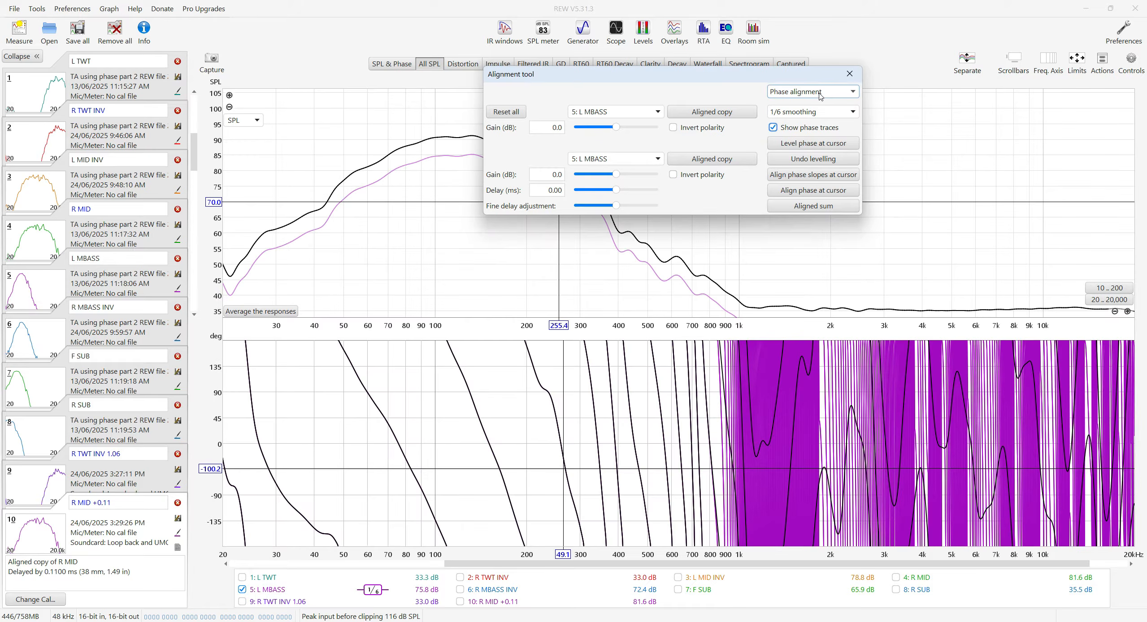
drag(690, 77, 895, 80)
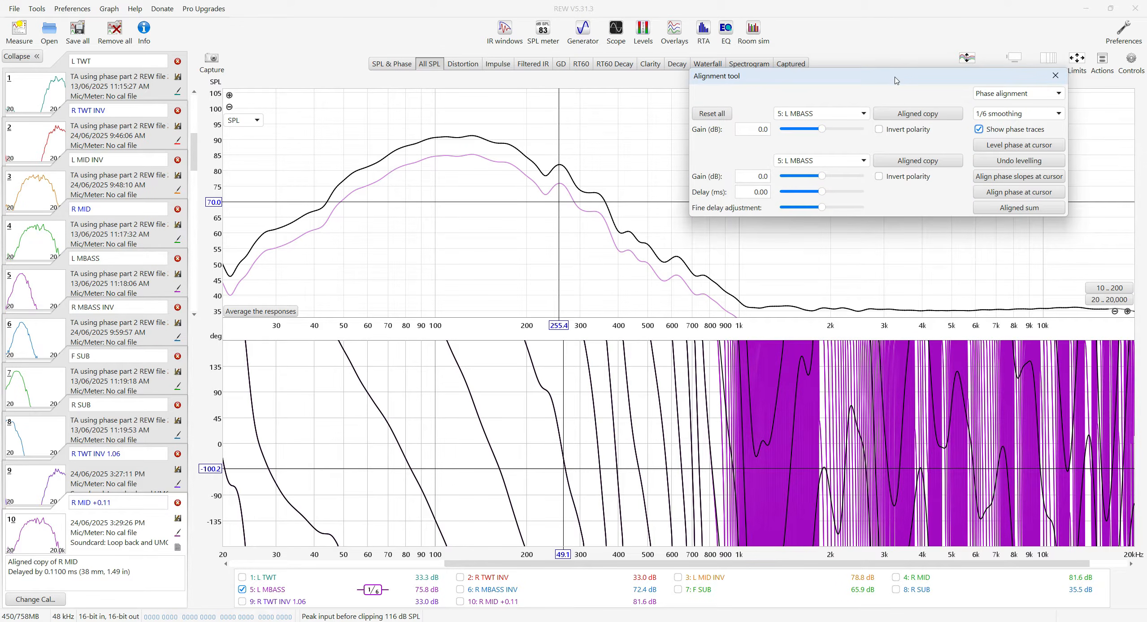
click(864, 160)
click(824, 237)
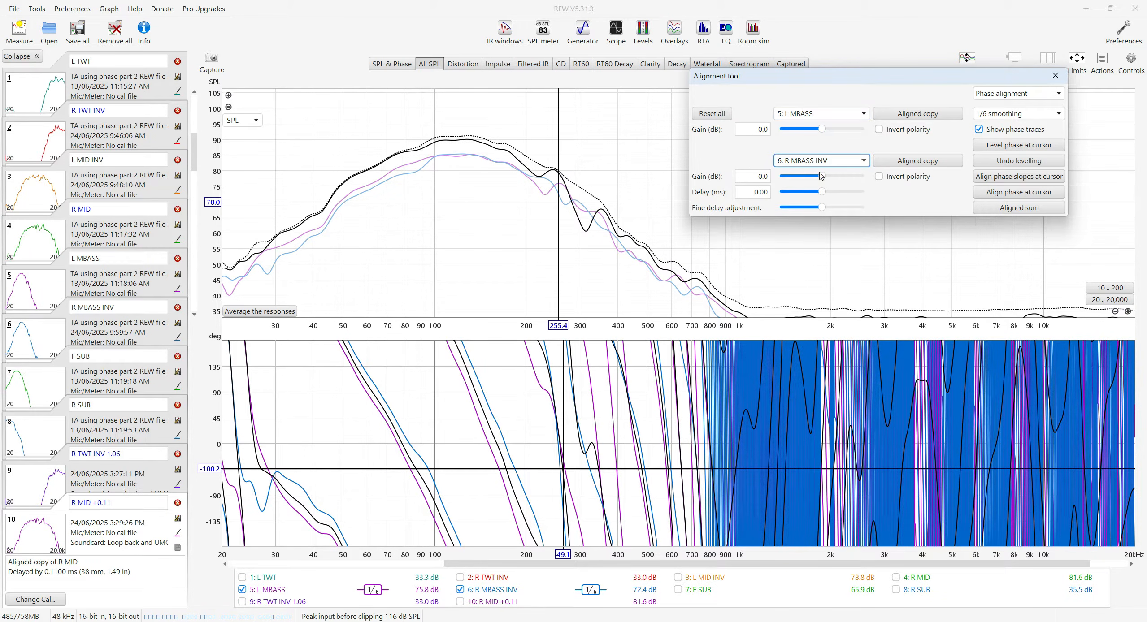
Finely raise the R MBASS INV delay to 1.20 ms so its phase trace overlaps the L MBASS trace.
click(823, 208)
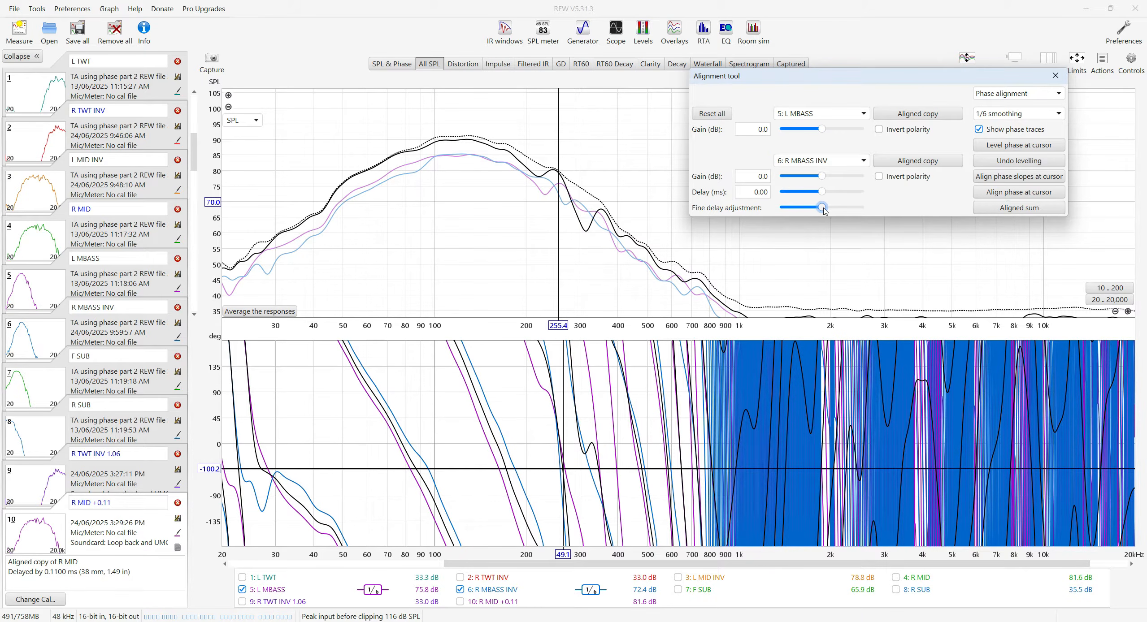
drag(824, 210, 824, 211)
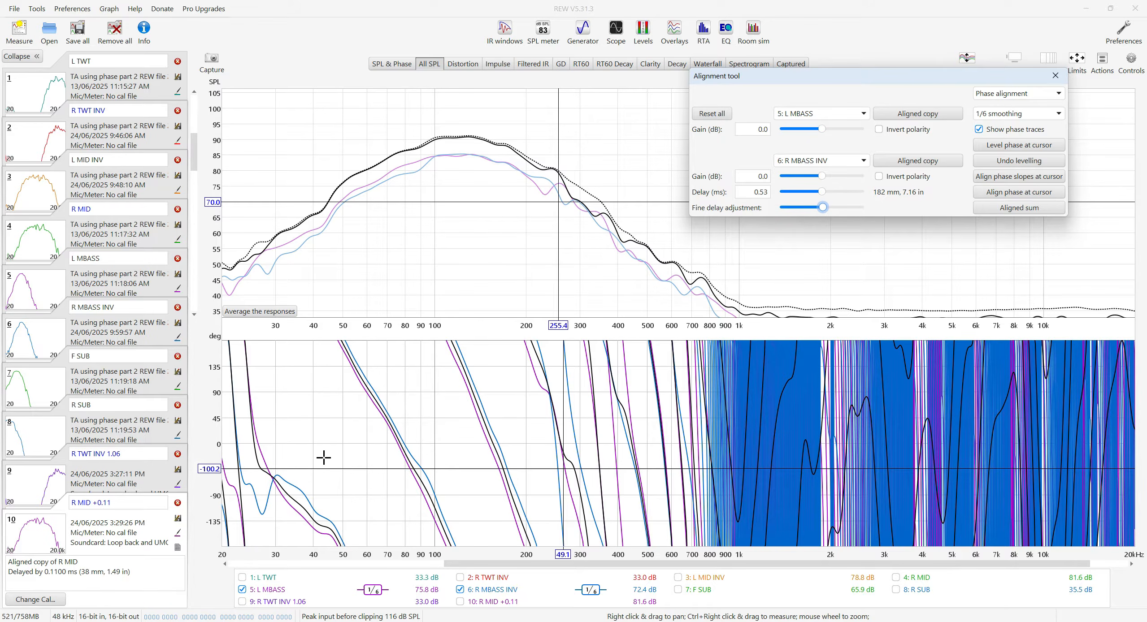
key(Right)
key(Right)
key(Right)
key(Right)
key(Right)
key(Right)
key(Right)
key(Right)
key(Right)
key(Right)
key(Right)
key(Right)
key(Right)
key(Right)
key(Right)
key(Right)
key(Right)
key(Right)
key(Right)
key(Right)
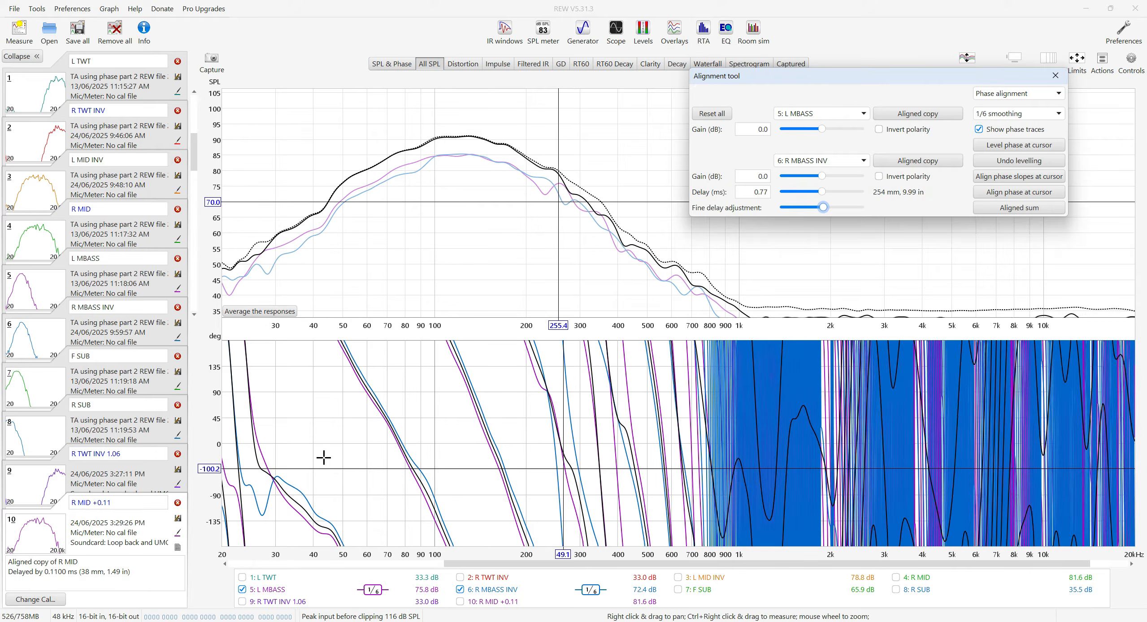
key(Right)
key(Right)
key(Right)
key(Right)
key(Right)
key(Right)
key(Right)
key(Right)
key(Right)
key(Right)
key(Right)
key(Right)
key(Right)
key(Right)
key(Right)
key(Right)
key(Right)
key(Right)
key(Right)
key(Right)
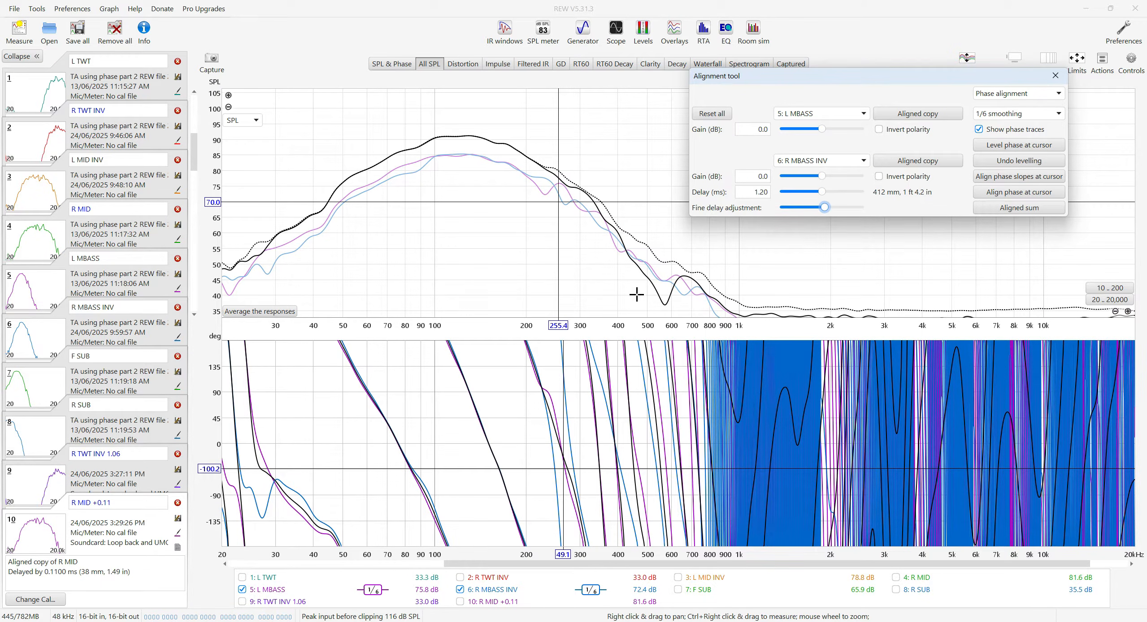
click(1054, 76)
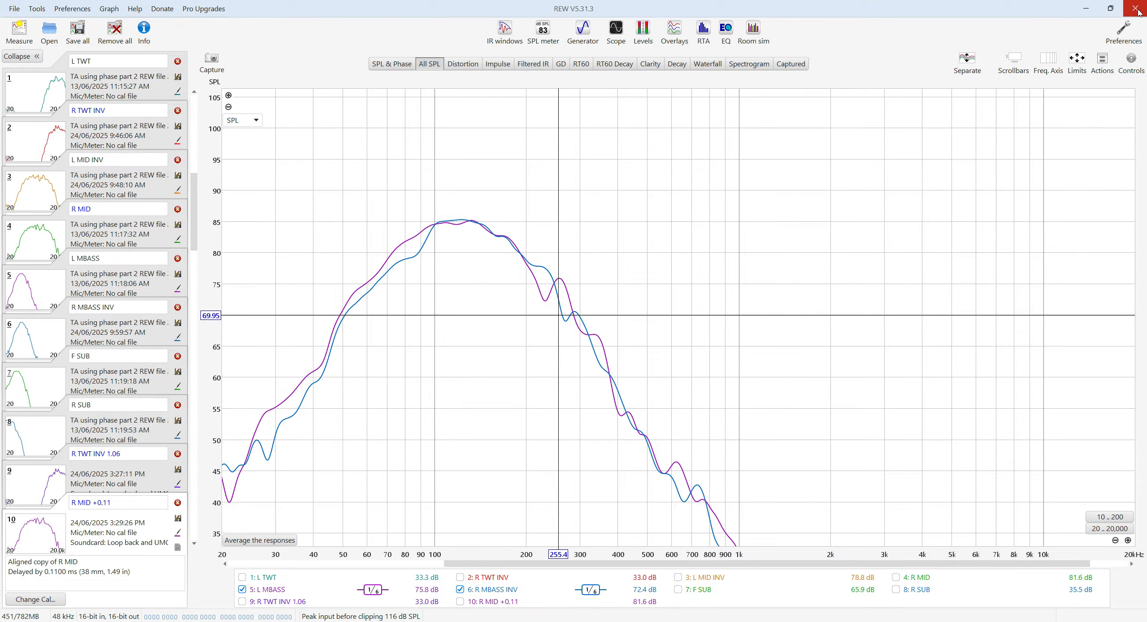
click(1101, 60)
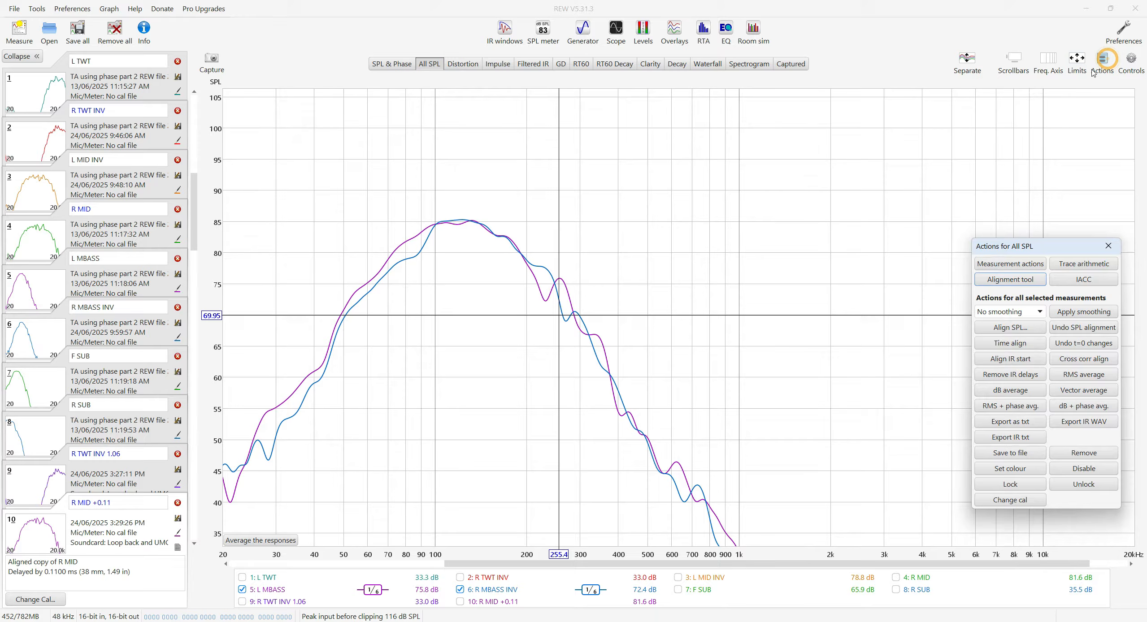
click(1010, 279)
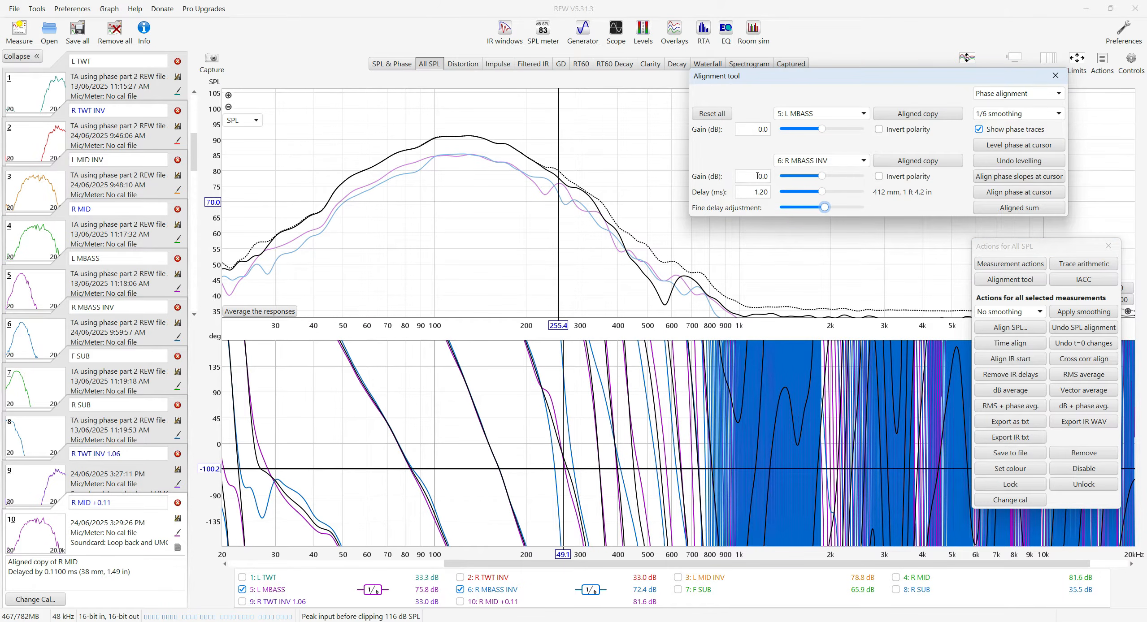
click(1108, 246)
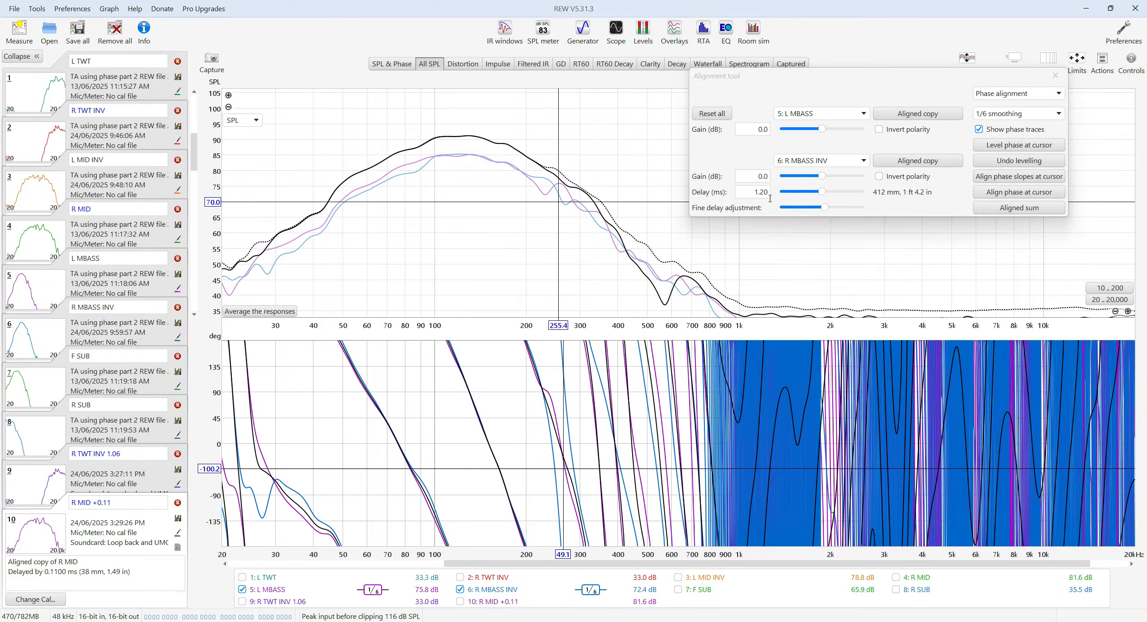
Create an aligned copy of R MBASS INV, rename it "R MBASS +1.20", and close the alignment tool.
click(903, 162)
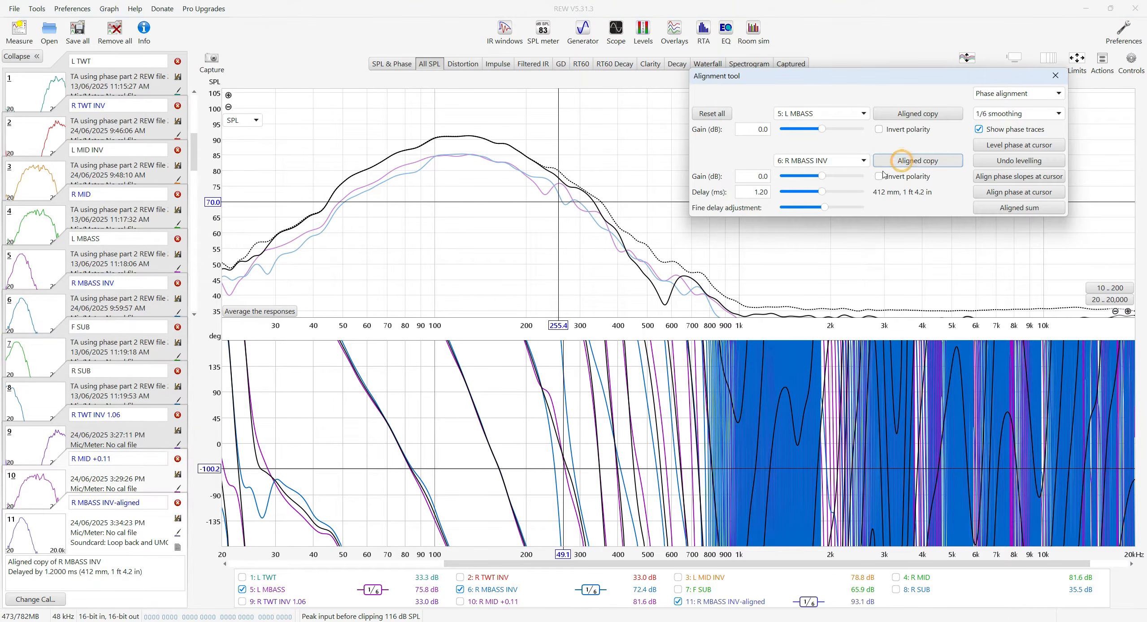
drag(144, 504, 105, 504)
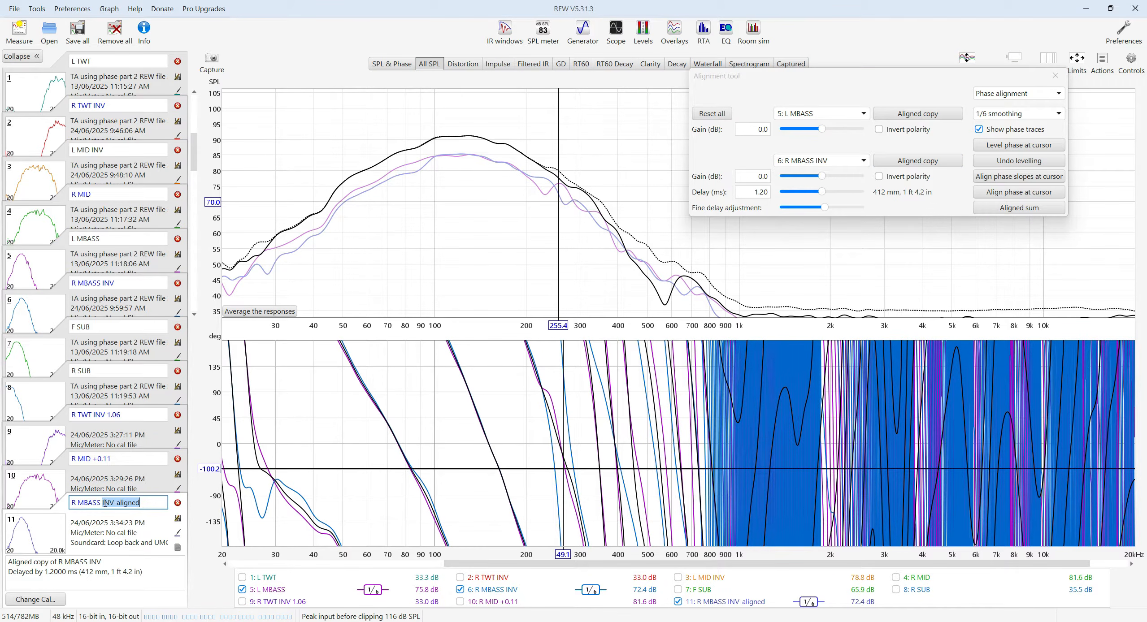
text(+1.20)
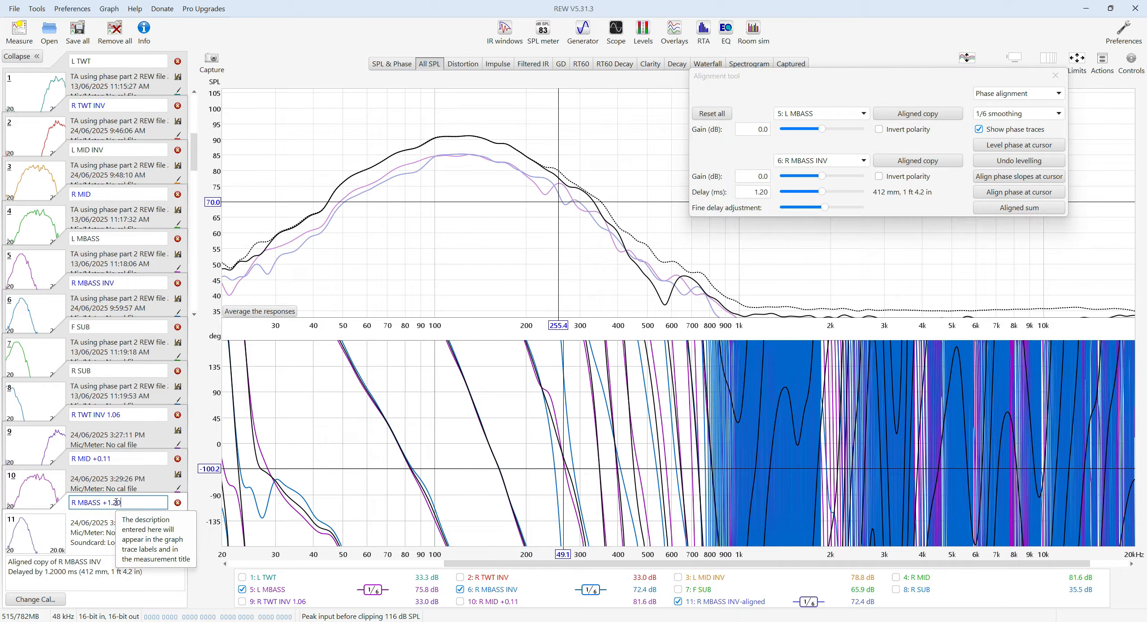
key(Return)
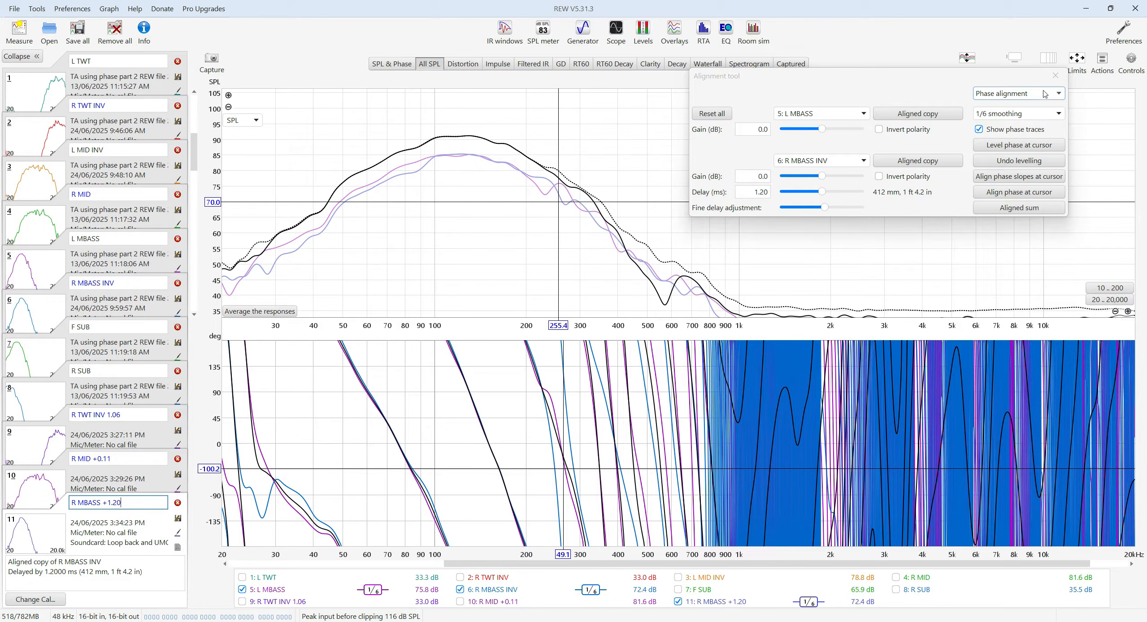
click(1055, 75)
Open the impulse overlay and show only L MBASS and R MBASS +1.20.
click(674, 31)
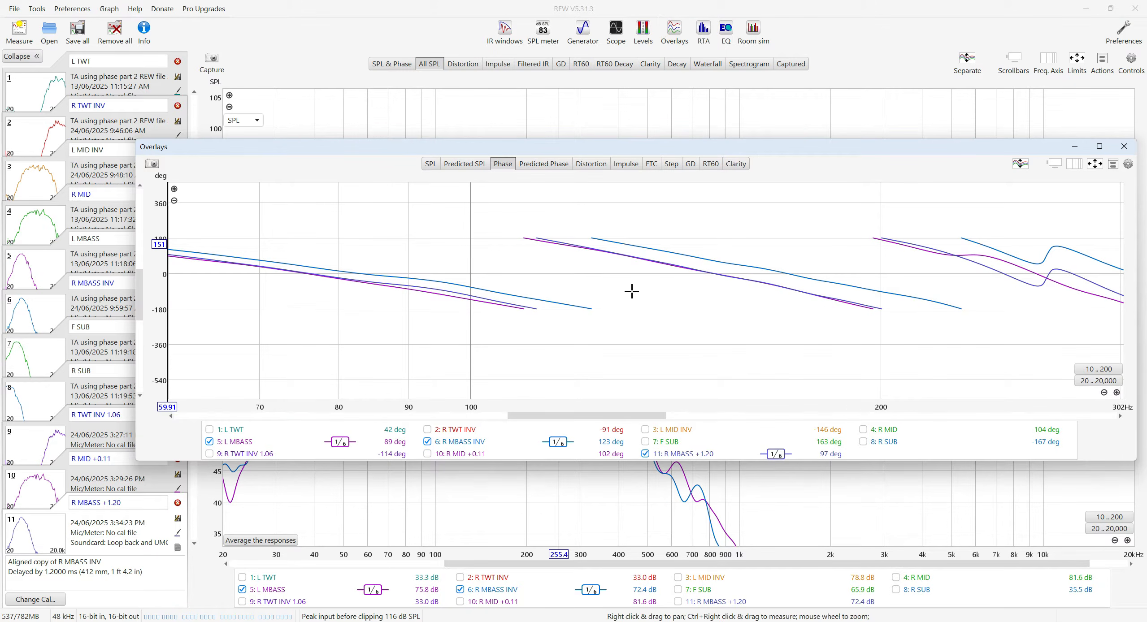
click(626, 164)
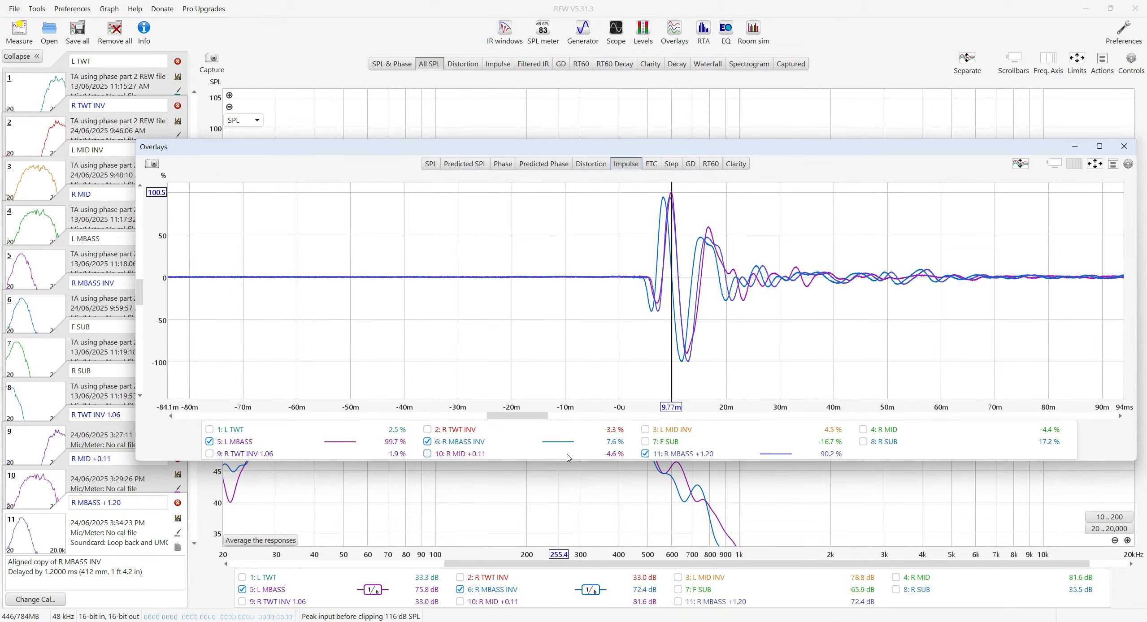
right_click(559, 435)
click(599, 454)
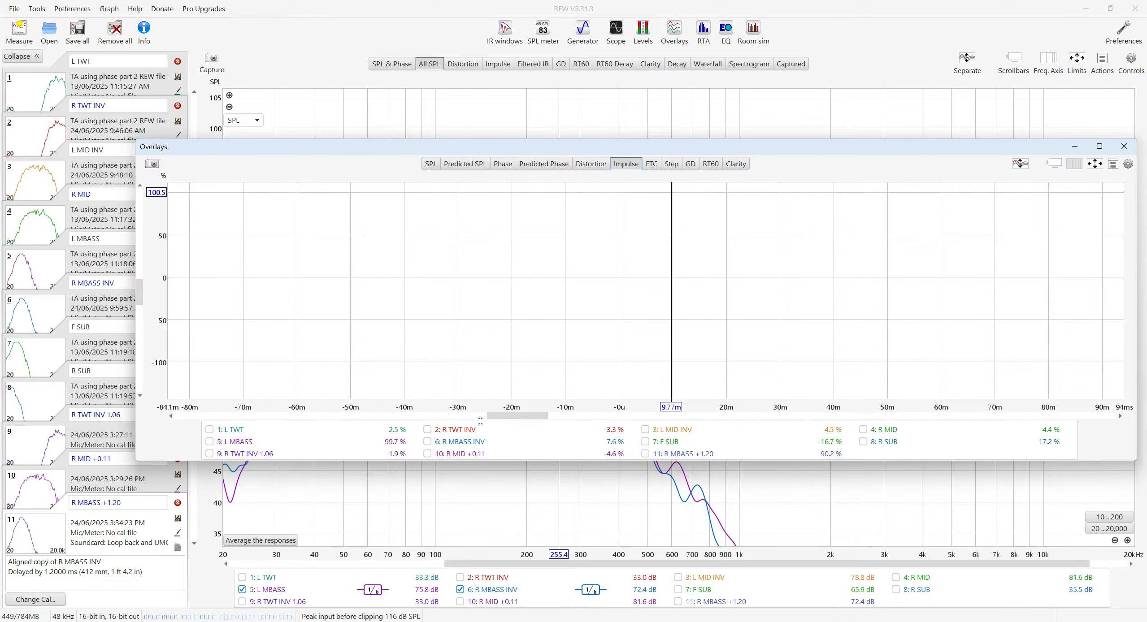
click(238, 441)
click(646, 454)
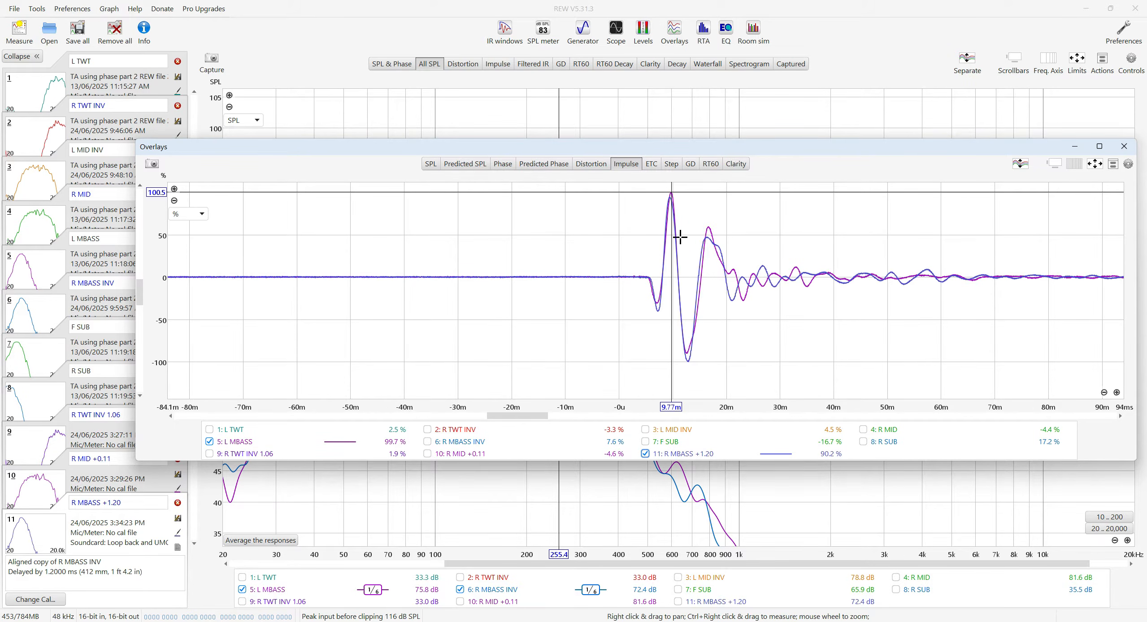
Examine how the L MBASS and R MBASS +1.20 impulse peaks and dips line up, maximising the overlay window.
scroll(693, 289, up, 2)
drag(673, 235, 686, 213)
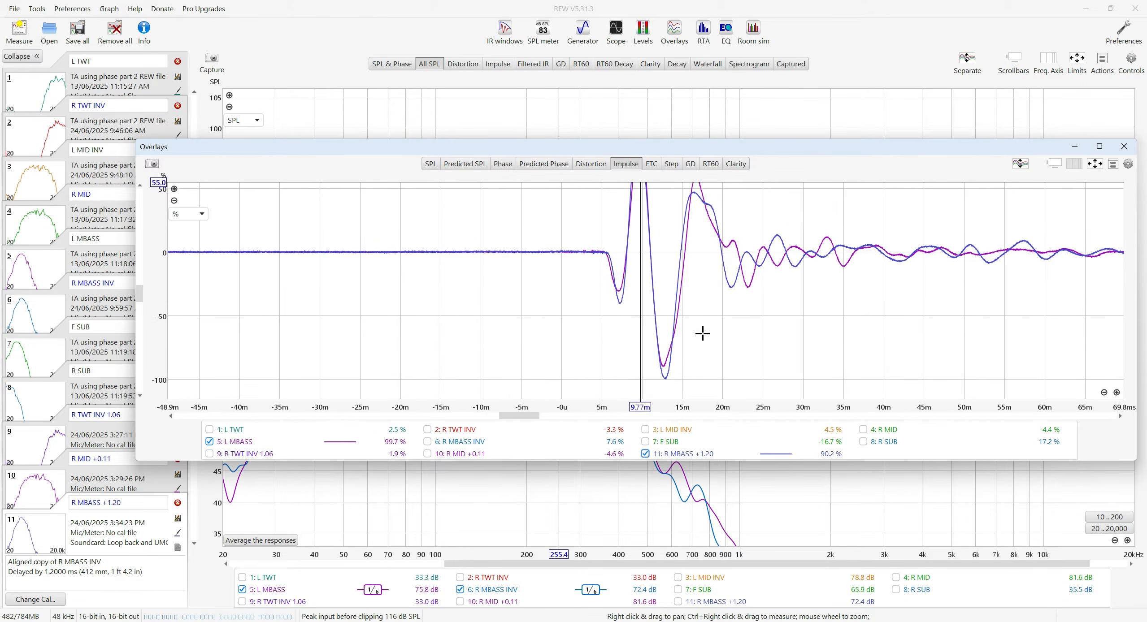
drag(635, 259, 635, 338)
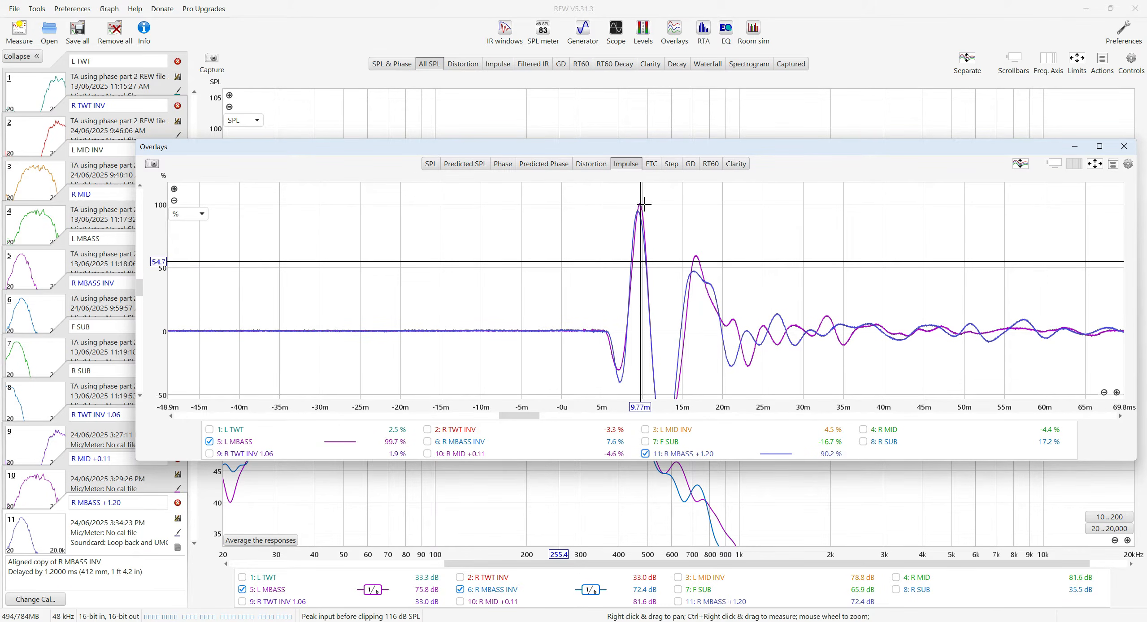
drag(678, 301, 669, 236)
drag(658, 288, 691, 335)
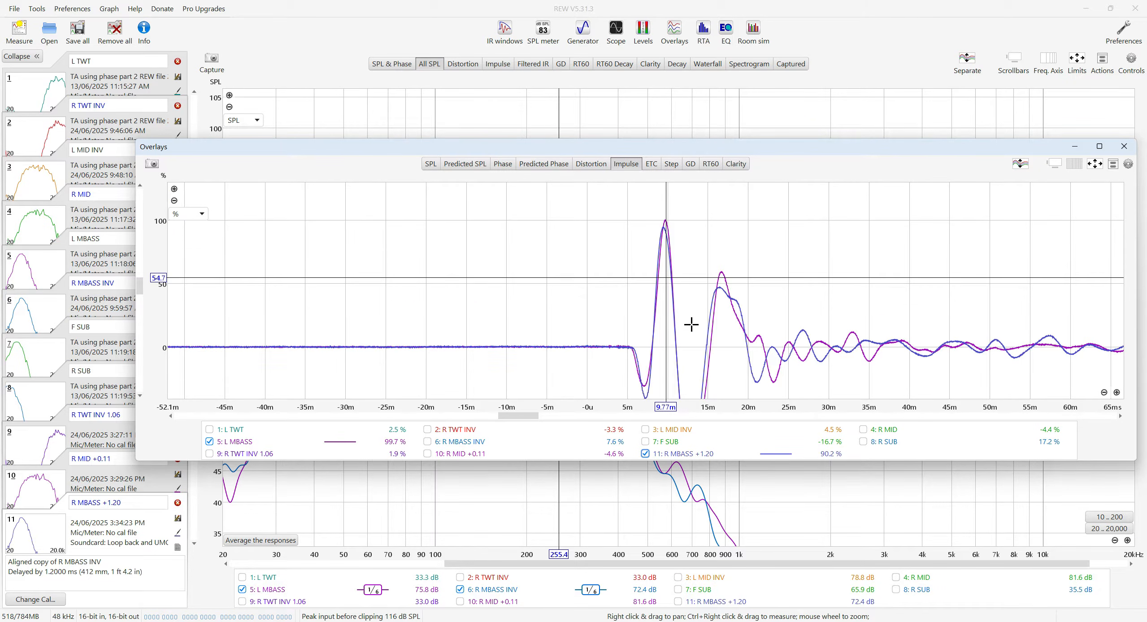
scroll(691, 325, down, 1)
drag(740, 383, 727, 340)
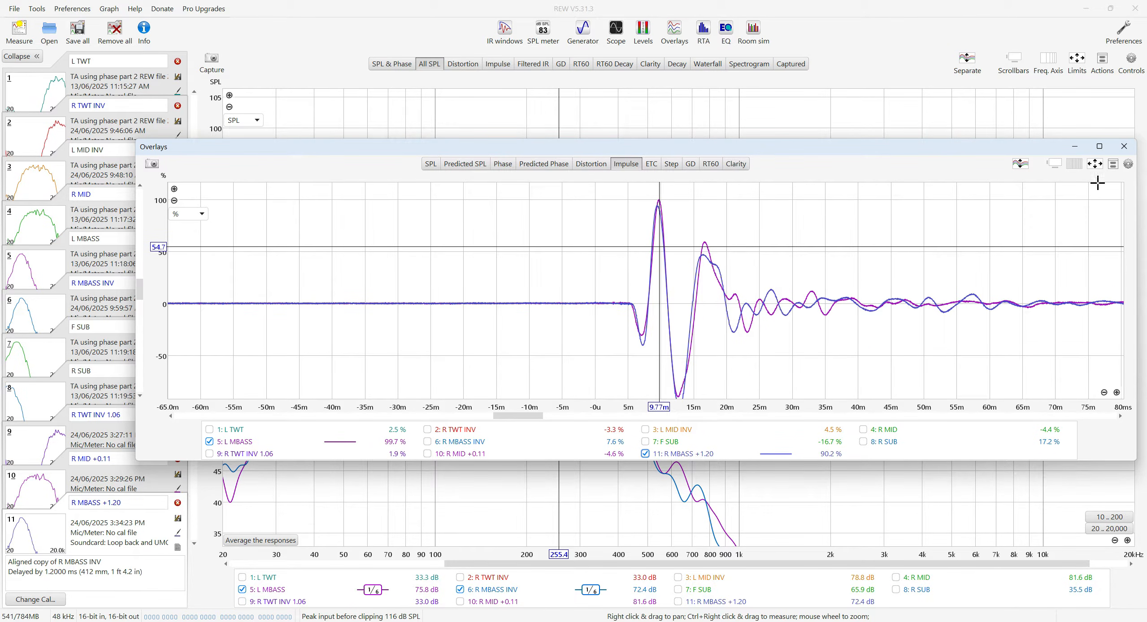
click(1098, 147)
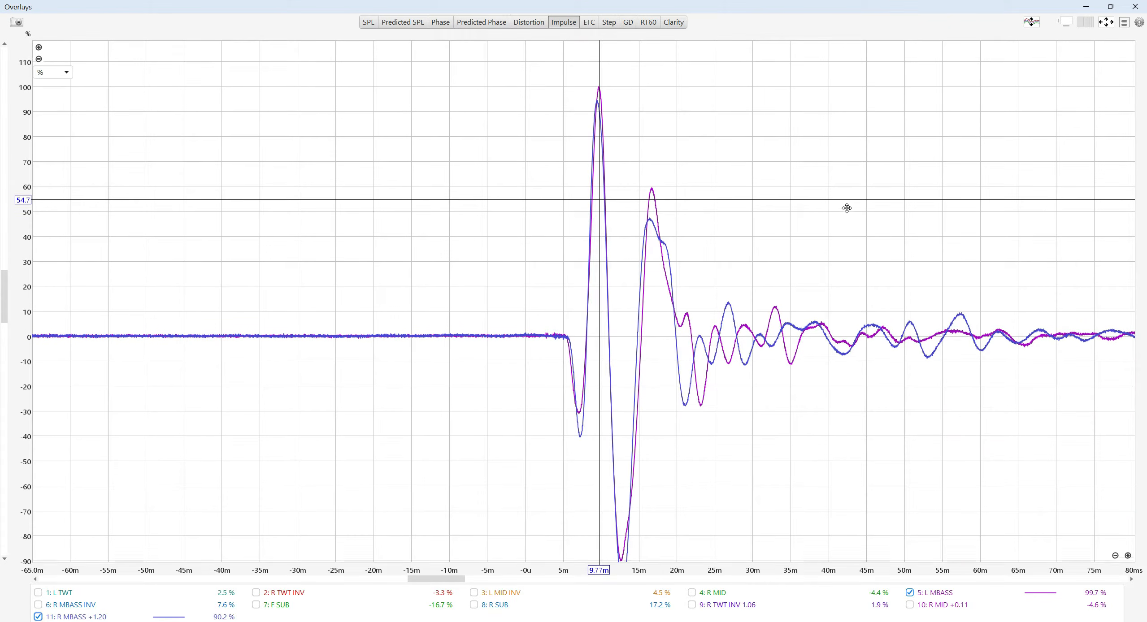
drag(846, 208, 841, 229)
drag(958, 147, 992, 72)
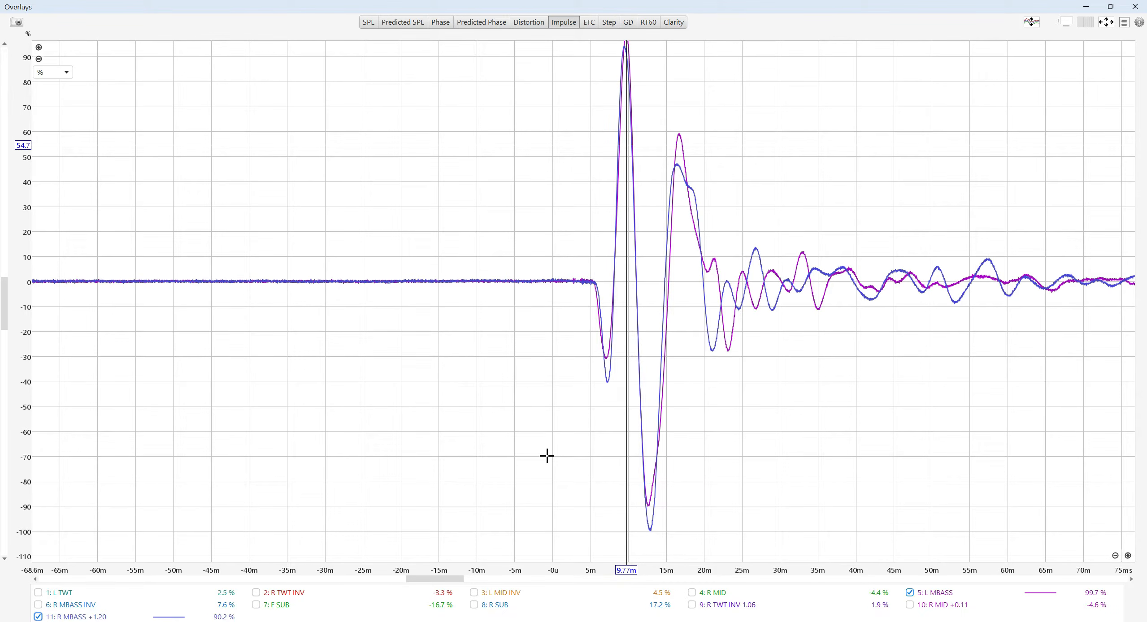
Switch to the Helix DSP PC-Tool and set the Front R Low delay on Output F to 1.20 ms.
click(372, 621)
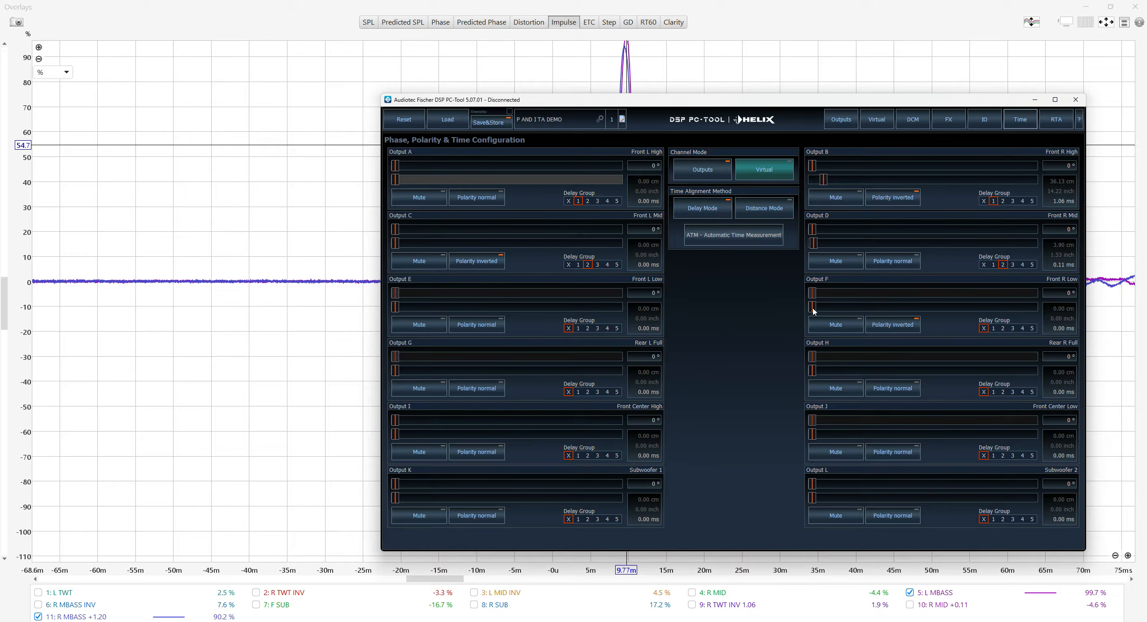
drag(812, 308, 844, 308)
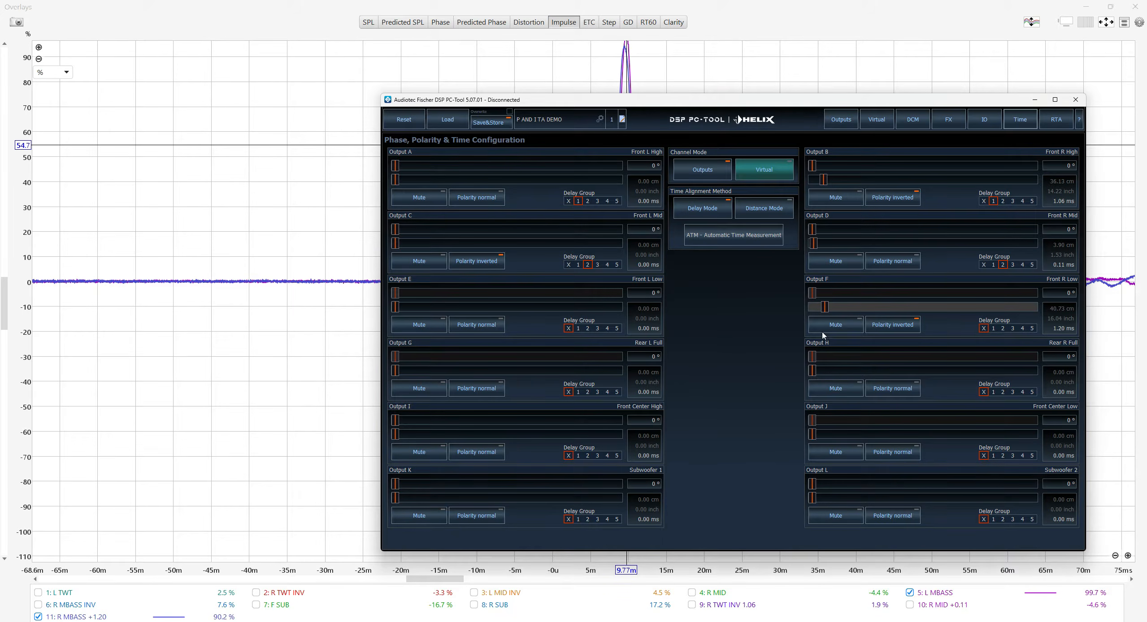
Assign Front R Low and Front L Low to delay group 3 and minimise the DSP window.
click(1012, 328)
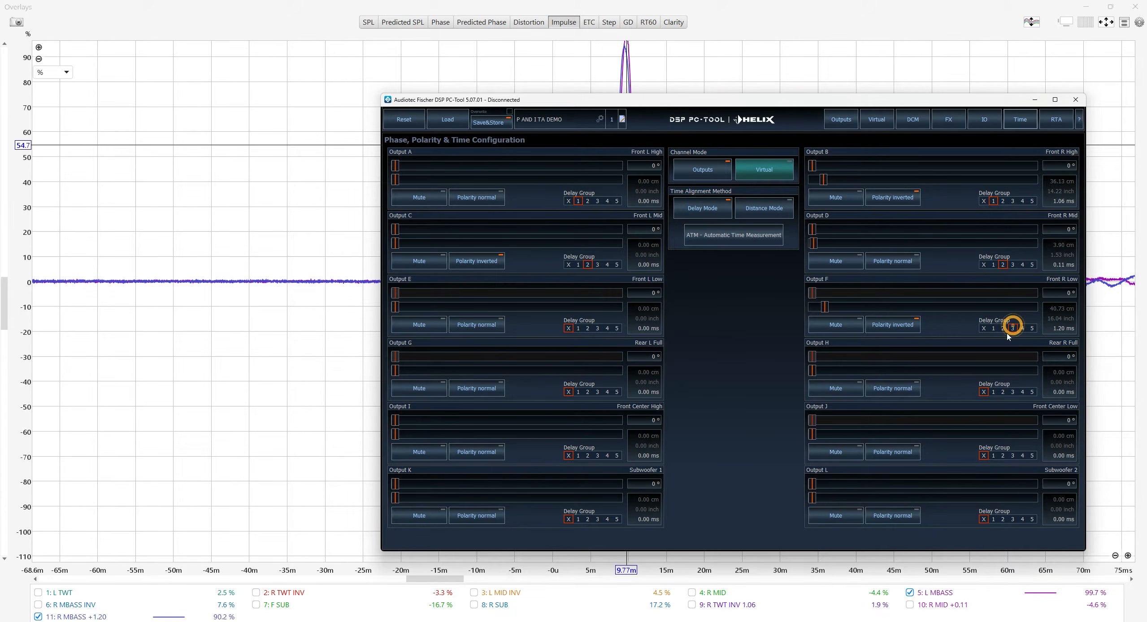
click(597, 328)
click(1034, 99)
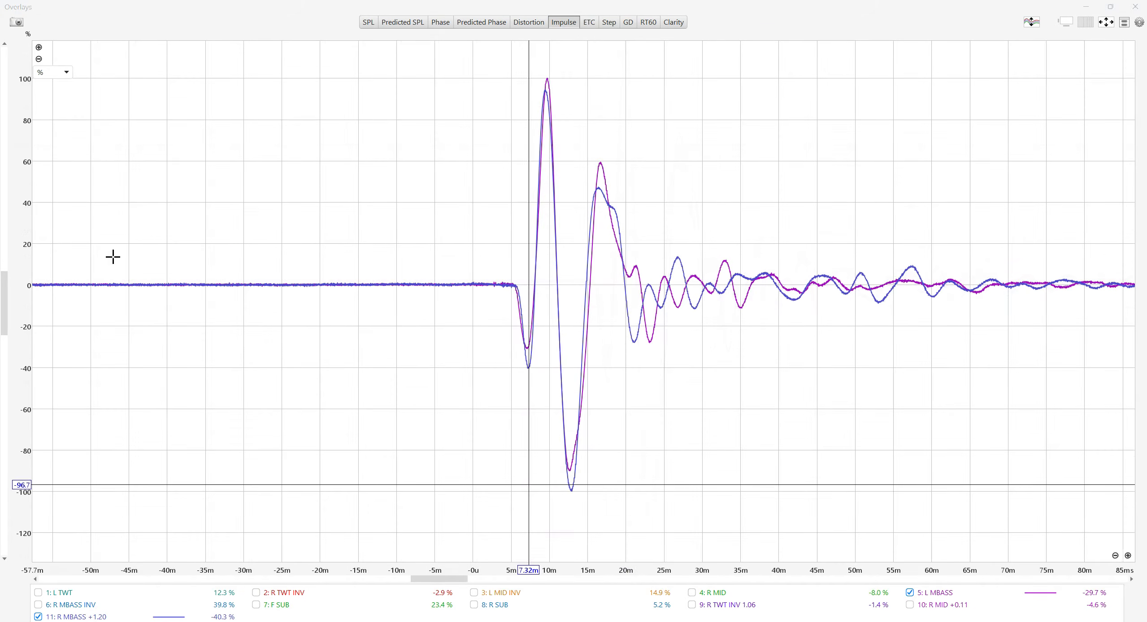
Clear the overlay selections and show only L TWT, R TWT INV 1.06, L MID INV and R MID +0.11.
right_click(385, 449)
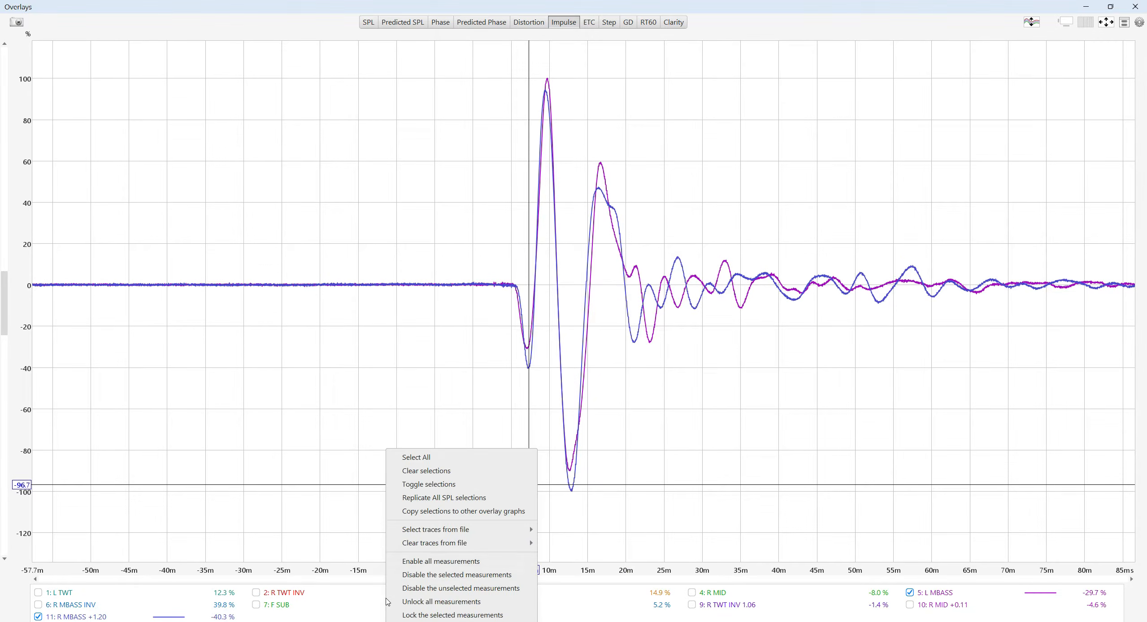
click(455, 470)
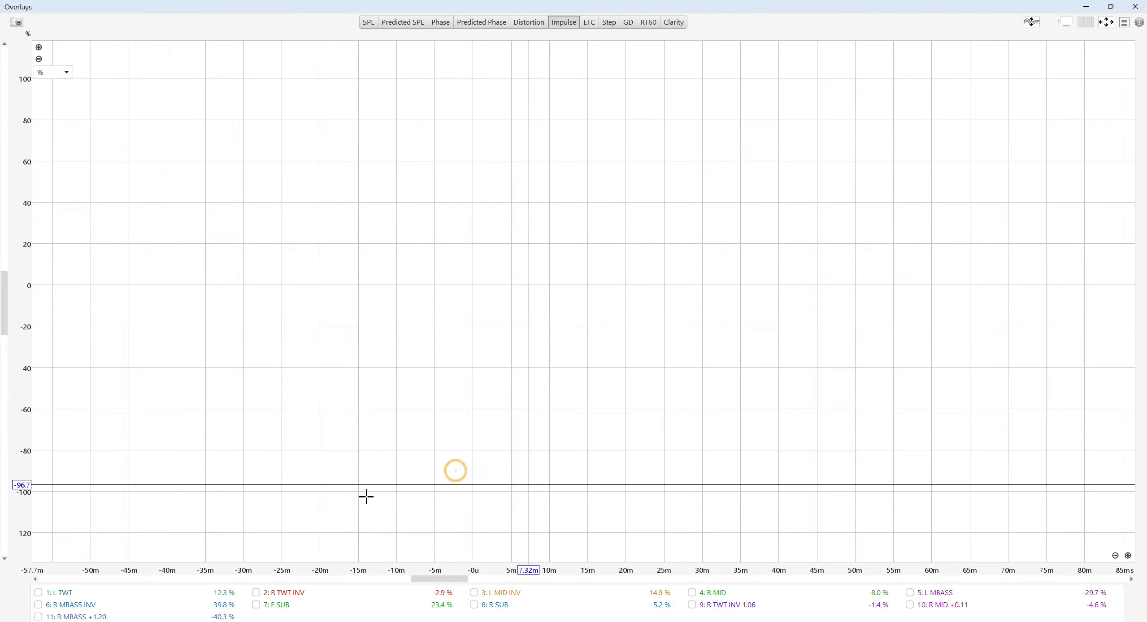
click(66, 595)
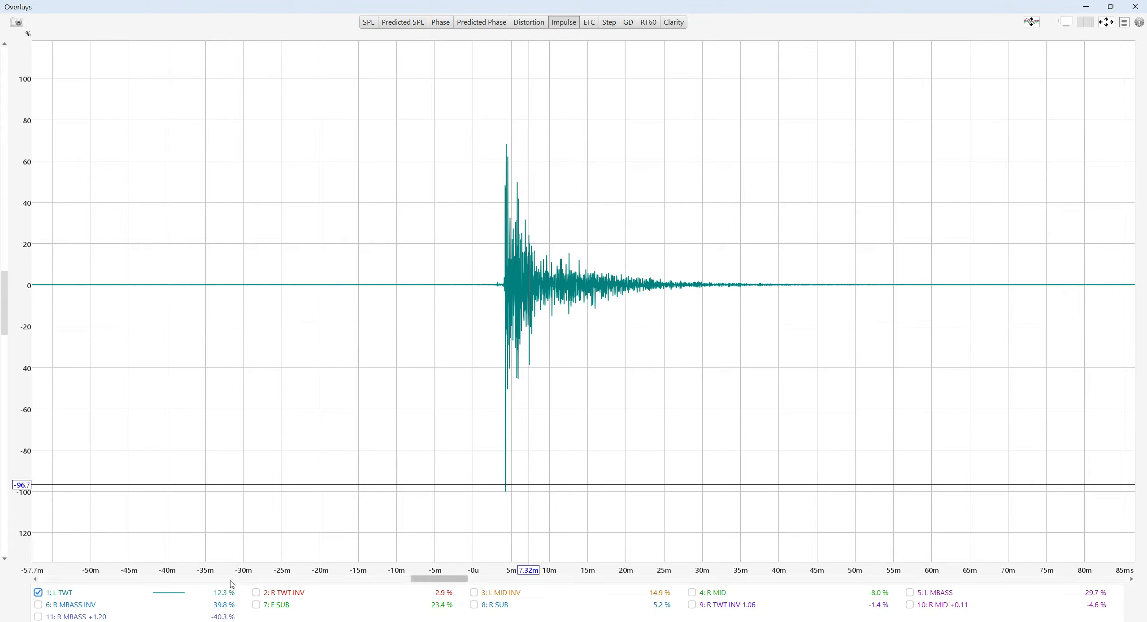
click(725, 605)
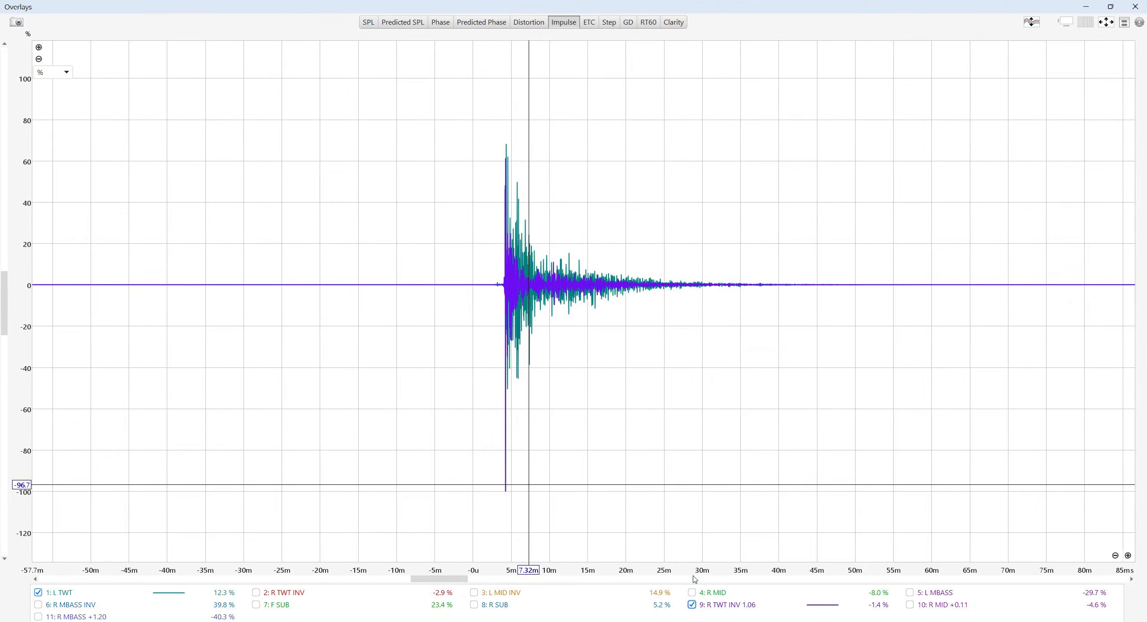
click(500, 594)
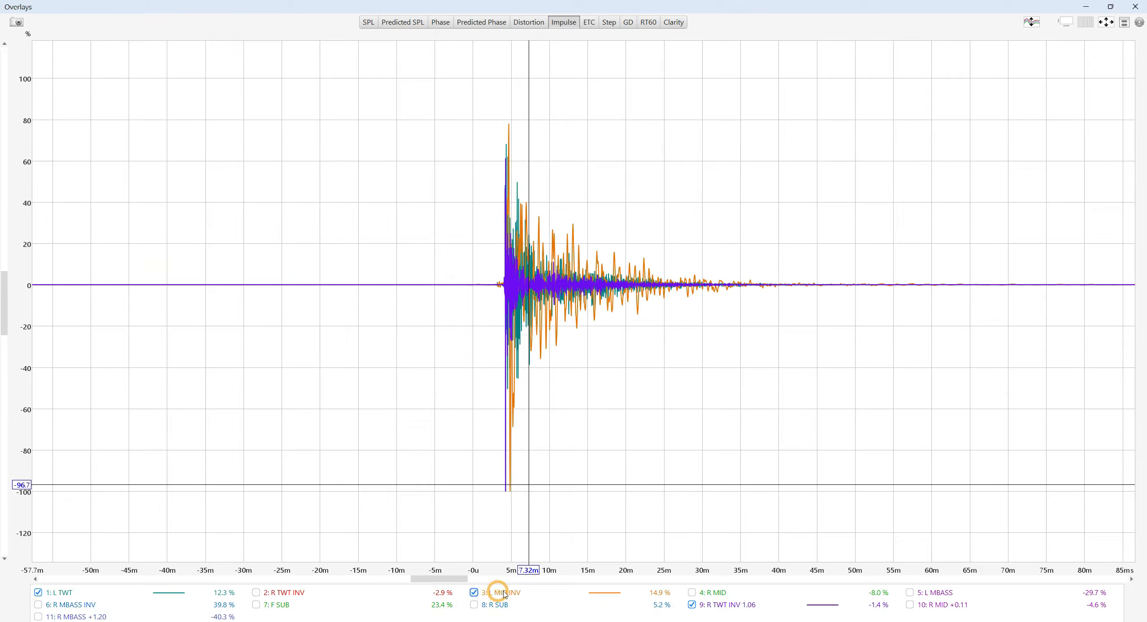
click(923, 607)
Measure the time gap between the tweeter and midrange impulse dips near -100 %, and close the overlay window.
scroll(509, 515, up, 5)
scroll(489, 474, up, 5)
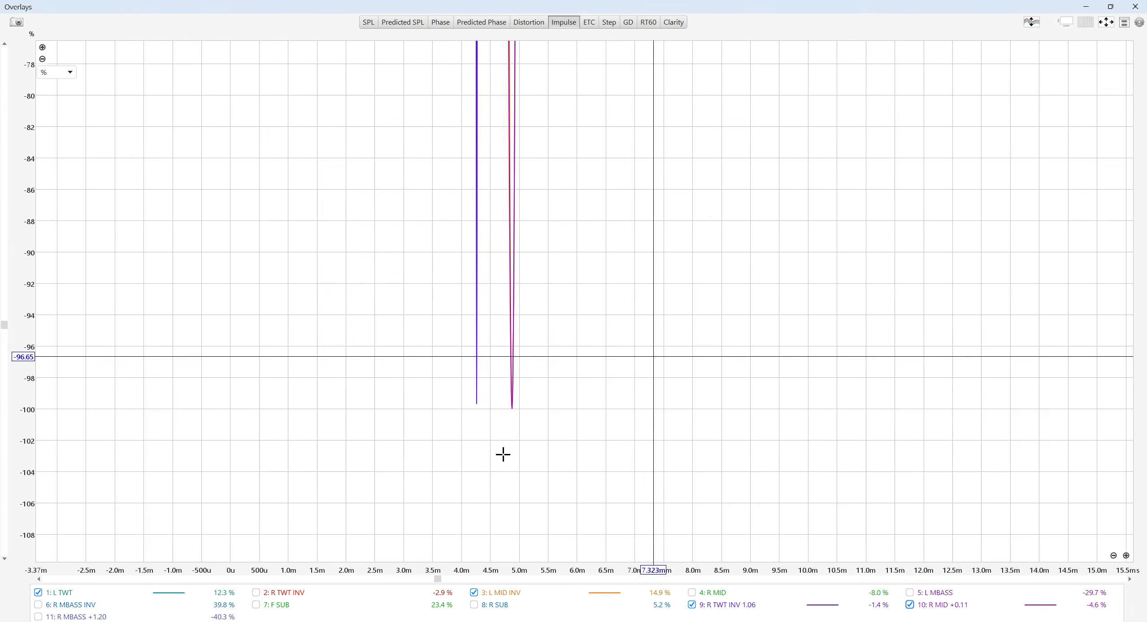
scroll(503, 455, up, 5)
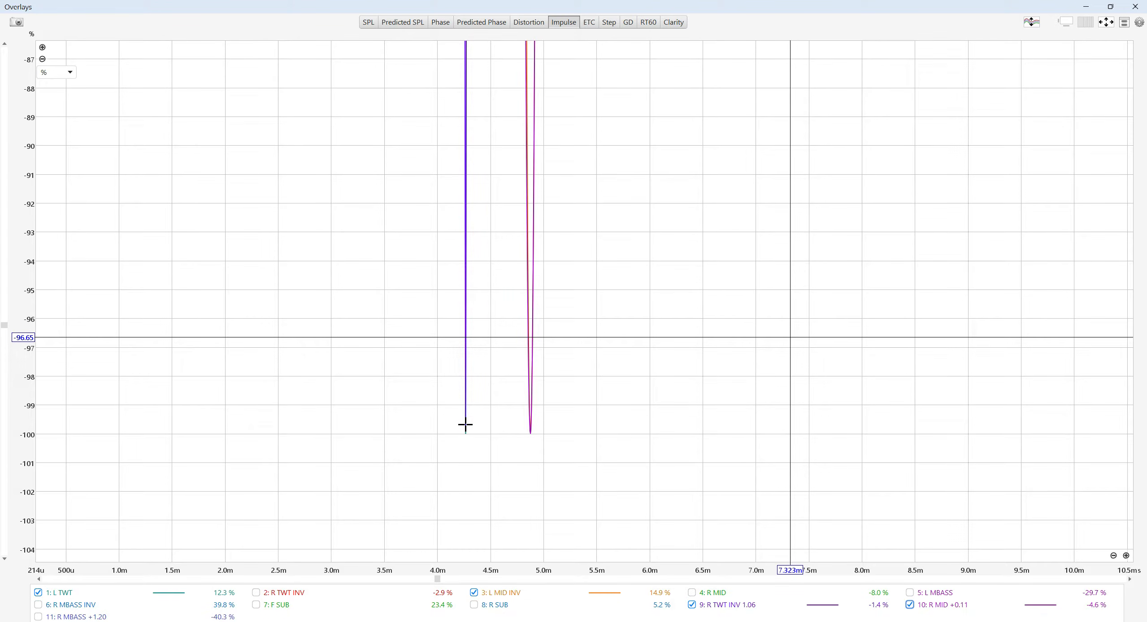
mouse_move(465, 425)
mouse_down()
mouse_move(524, 423)
mouse_move(530, 439)
mouse_up()
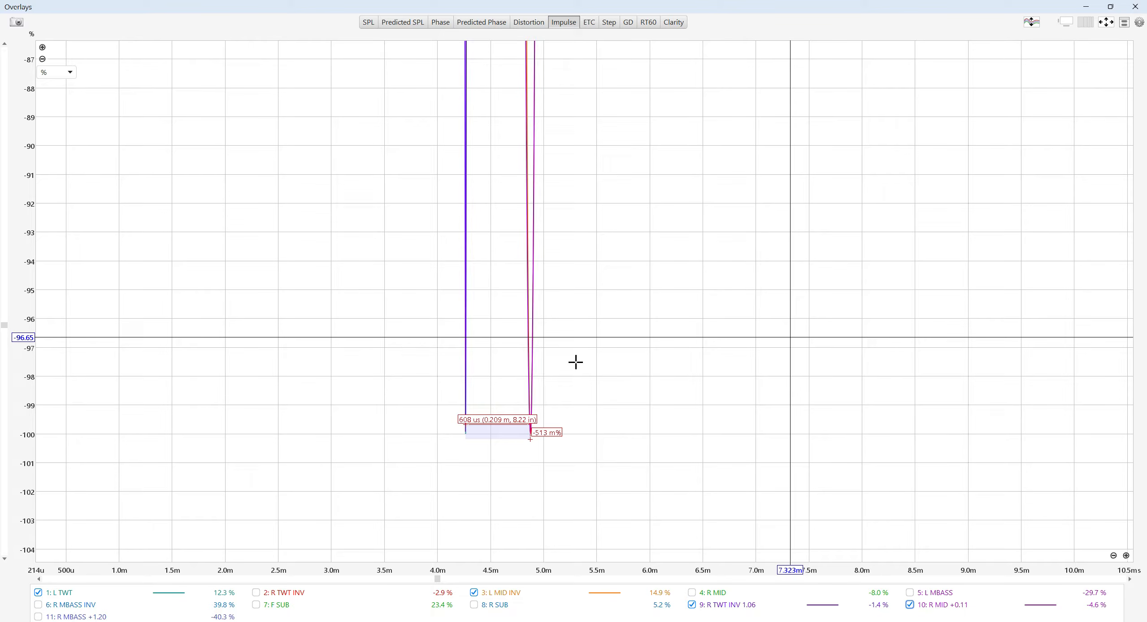
click(1134, 7)
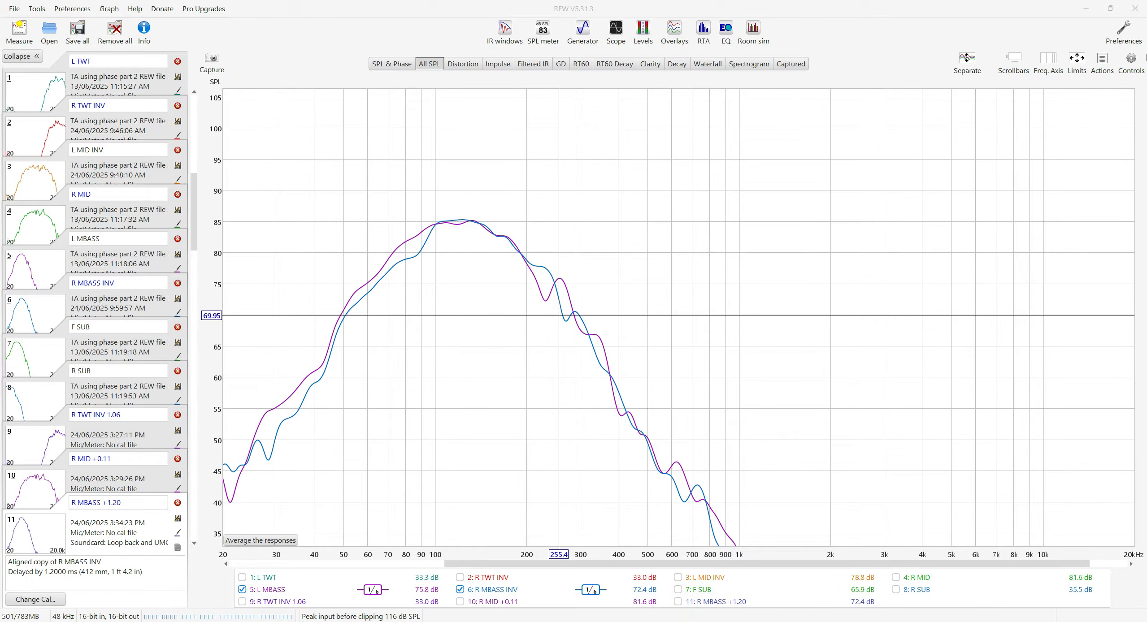
Using the alignment tool with L TWT as the reference, create an aligned copy of R TWT INV 1.06 delayed by 0.61 ms.
click(1101, 58)
click(1010, 280)
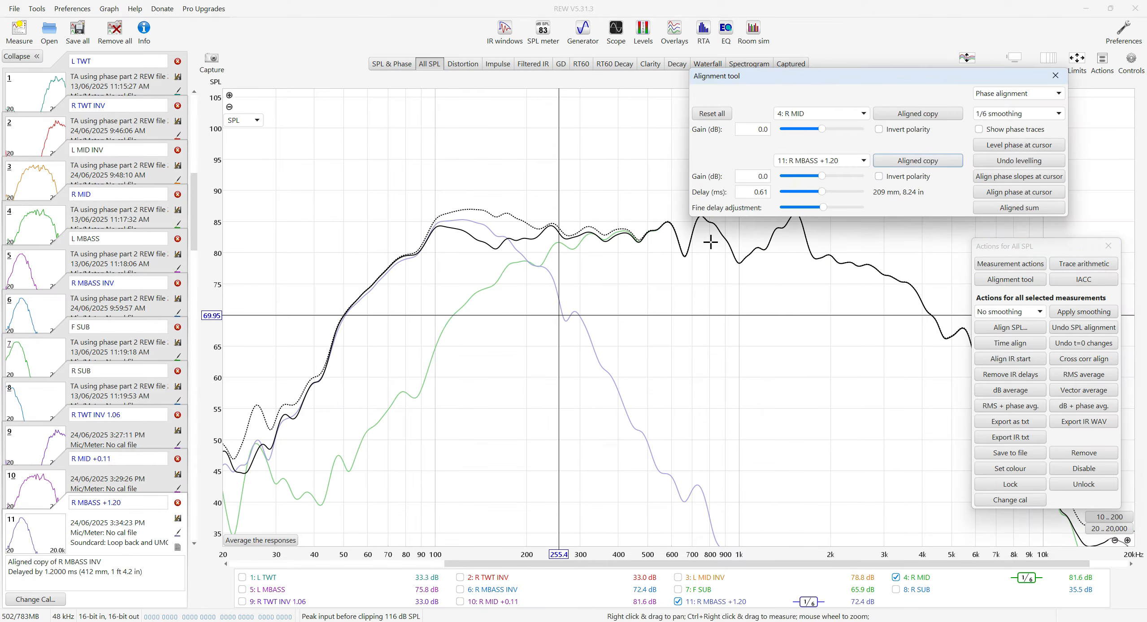
click(863, 116)
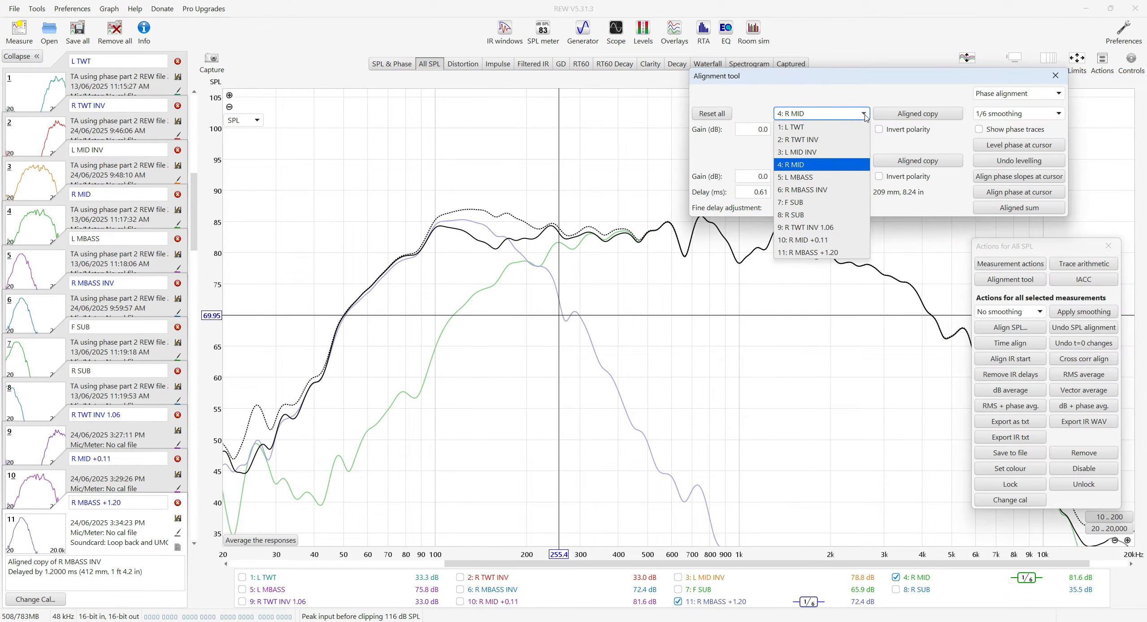
click(800, 127)
click(860, 161)
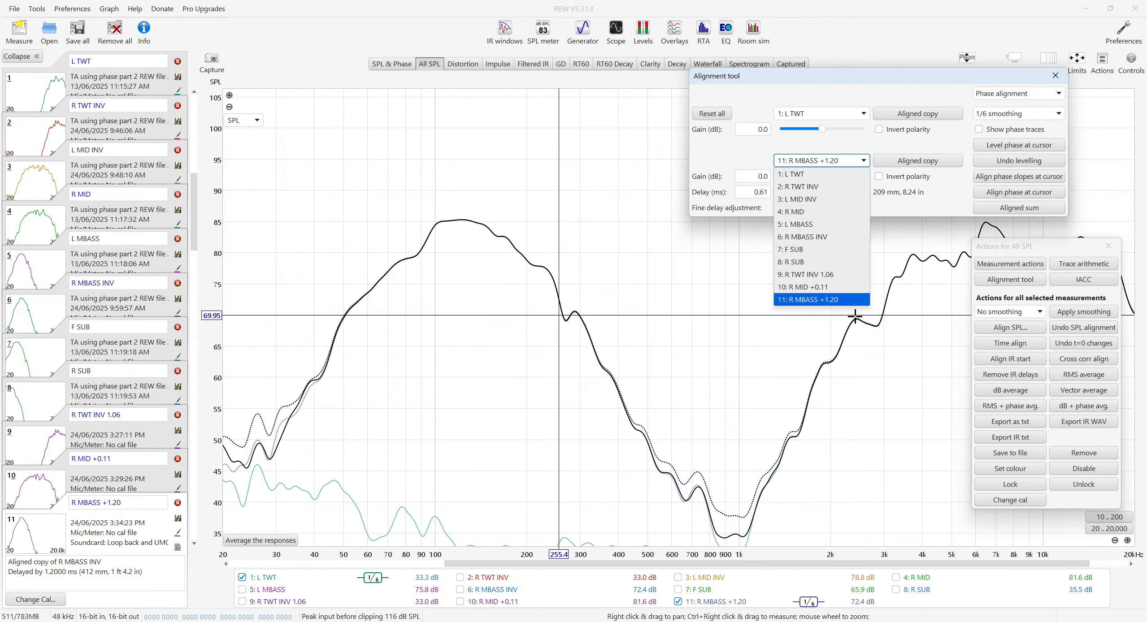
click(831, 275)
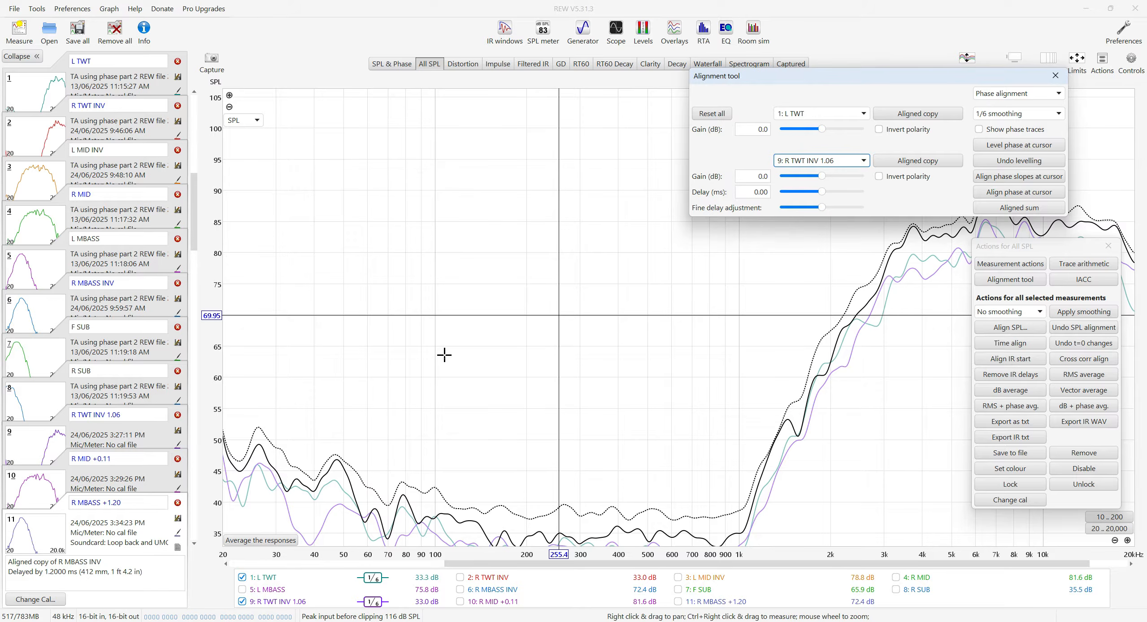
drag(768, 192, 746, 192)
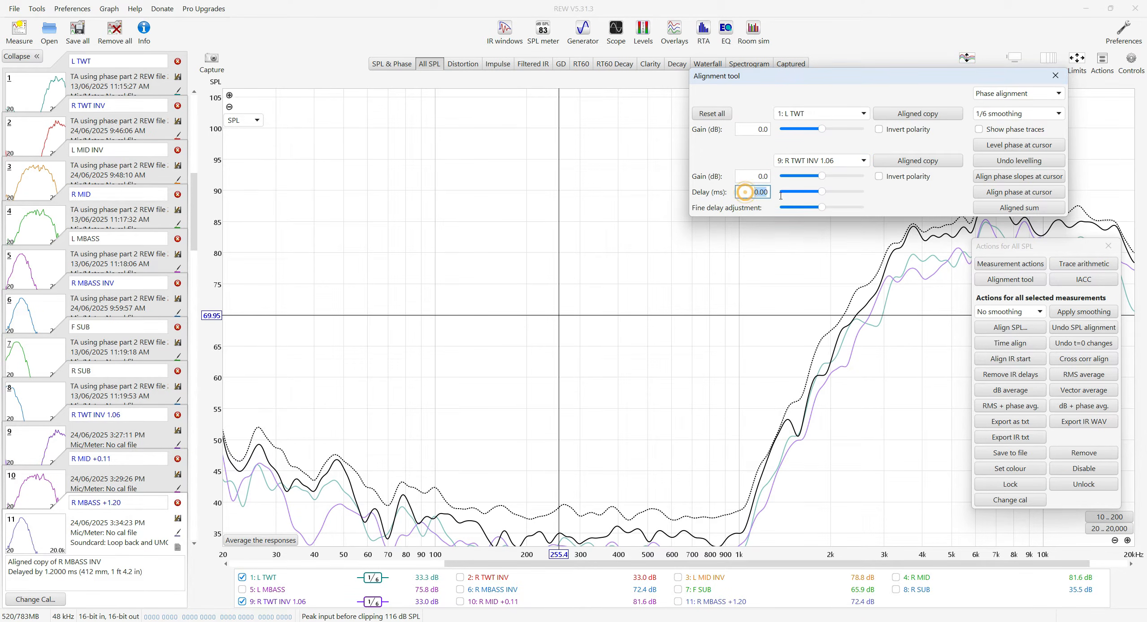
text(.61)
key(Return)
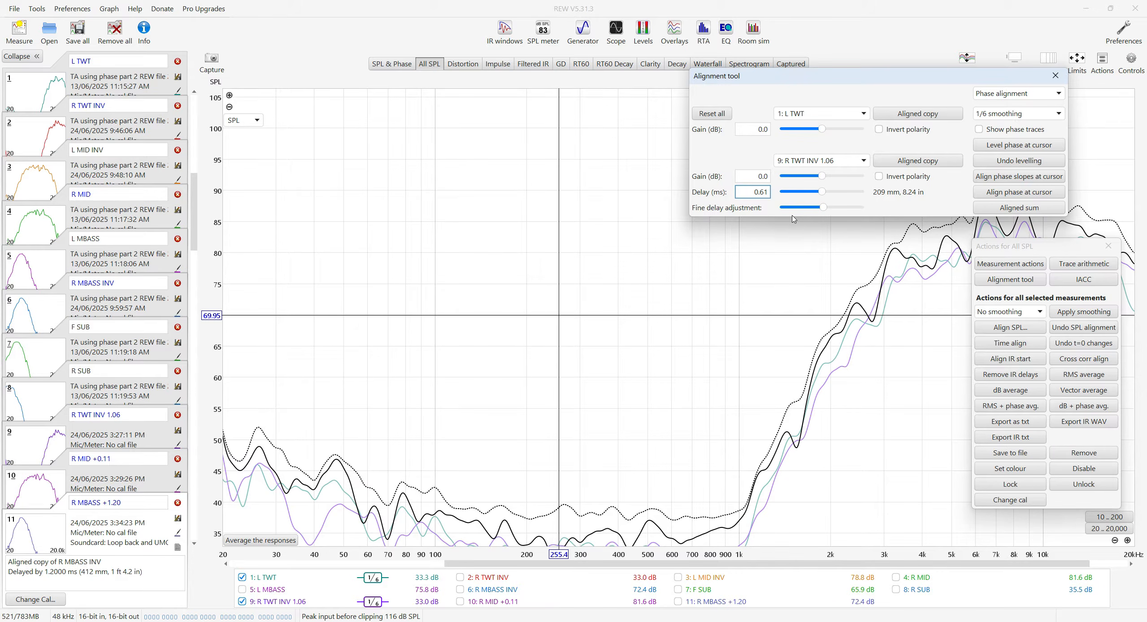
click(918, 161)
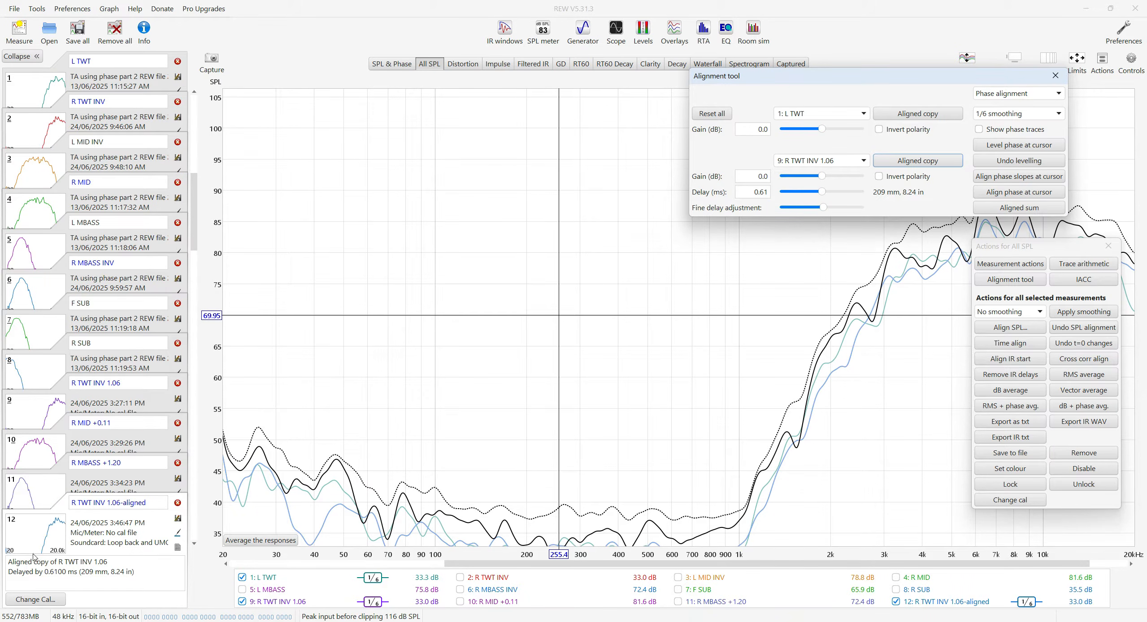
Rename the aligned right tweeter copy "R TWT INV 1.67".
click(143, 502)
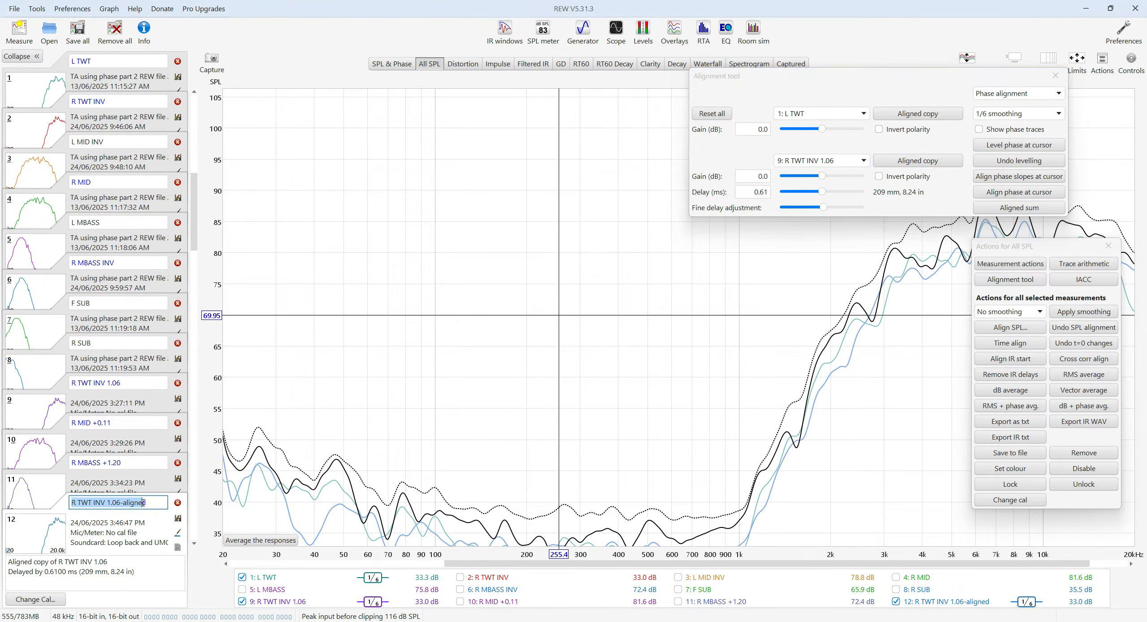
drag(149, 505, 114, 504)
text(6)
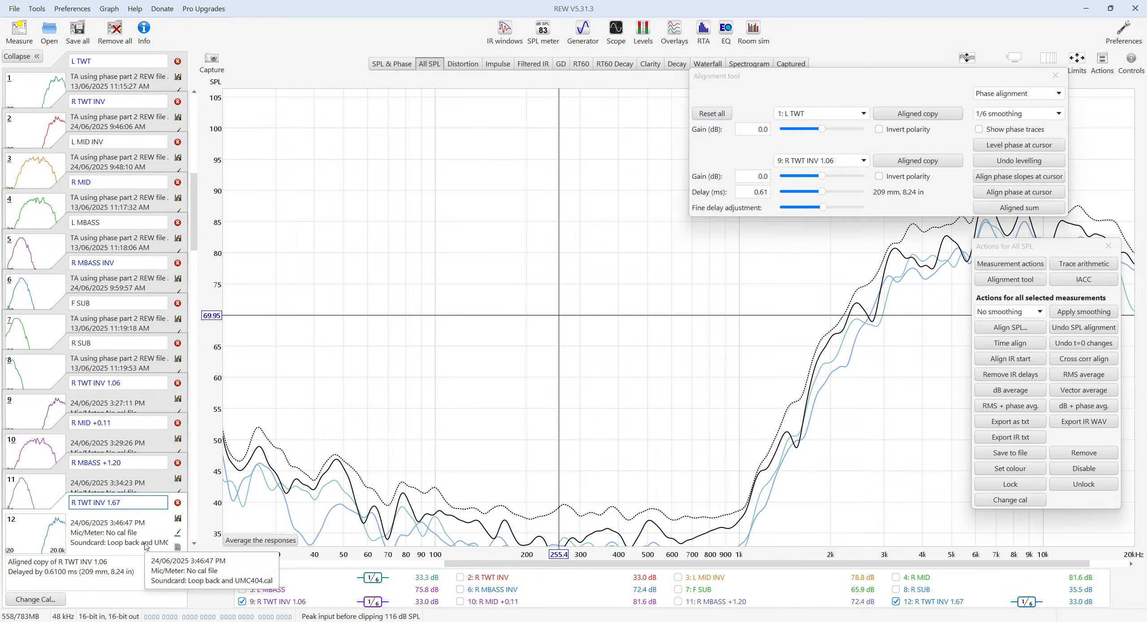
Select L TWT as the second alignment trace and create an aligned copy of it delayed by 0.61 ms.
click(859, 162)
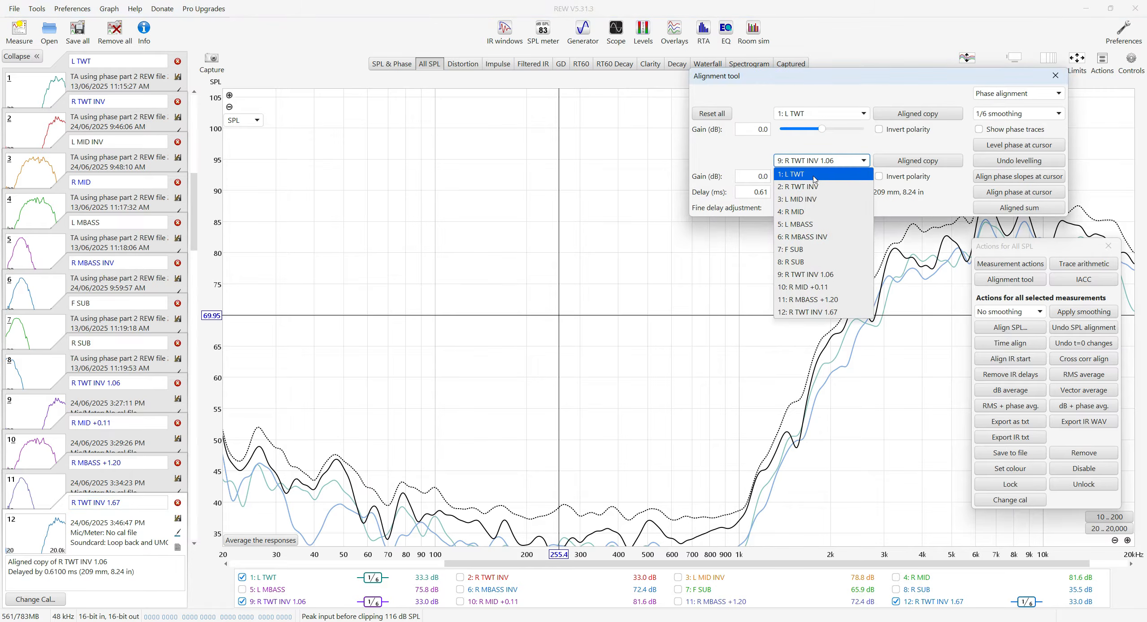
click(811, 174)
click(757, 192)
key(BackSpace)
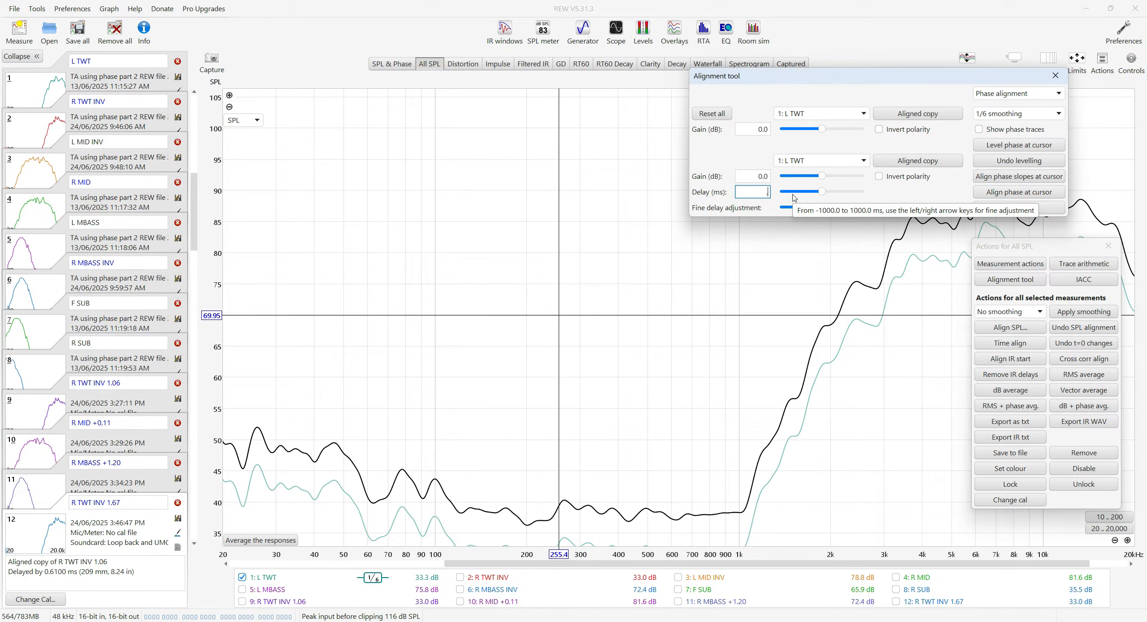
key(Return)
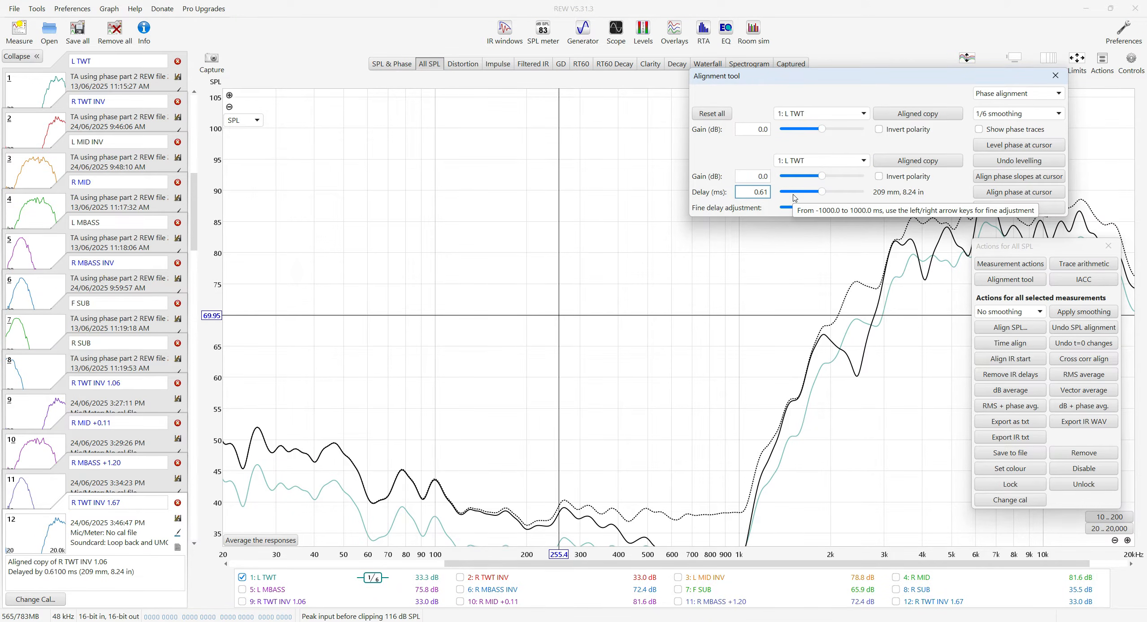
click(919, 161)
Rename the aligned left tweeter copy "L TWT +0.61" and close the alignment tool and the actions window.
click(129, 503)
double_click(130, 502)
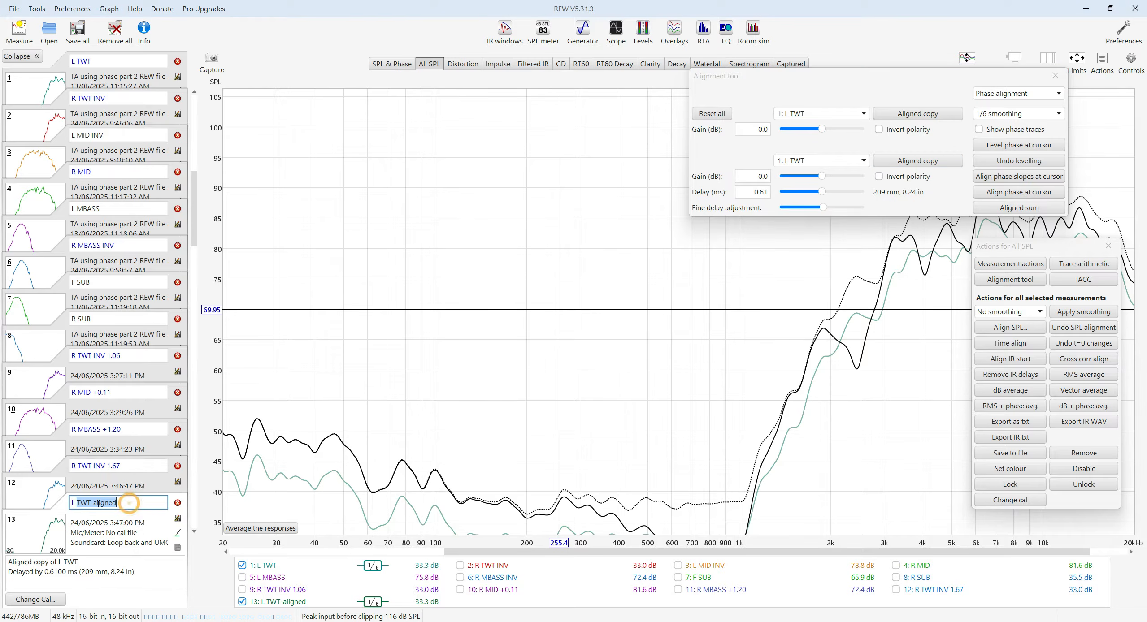
click(118, 502)
double_click(117, 502)
click(117, 504)
drag(117, 504, 94, 504)
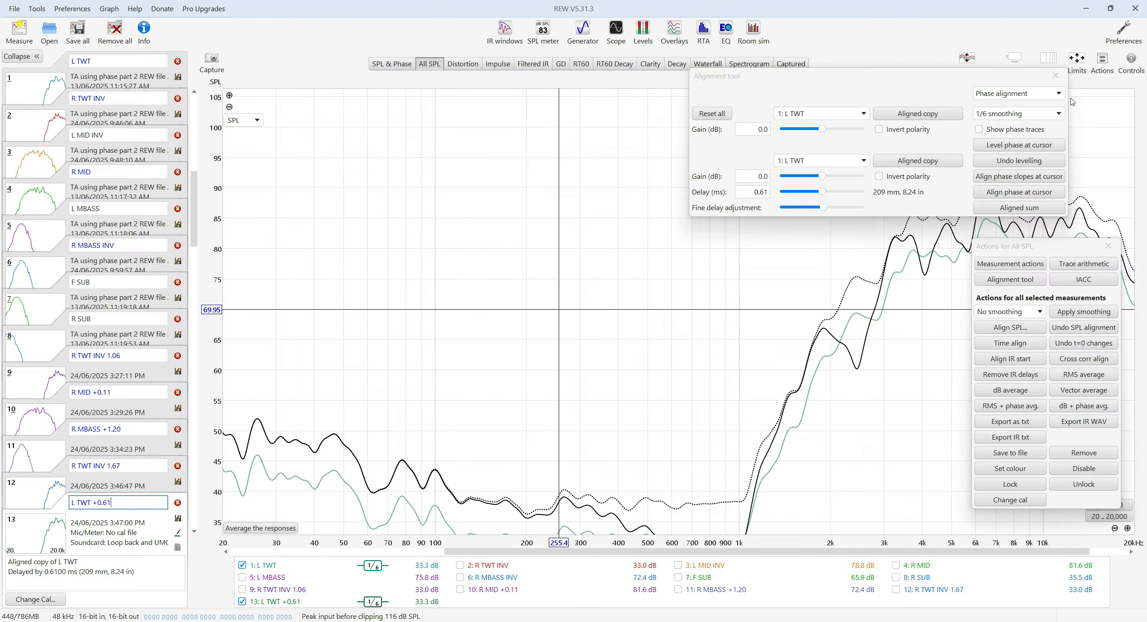
click(1055, 75)
click(1109, 245)
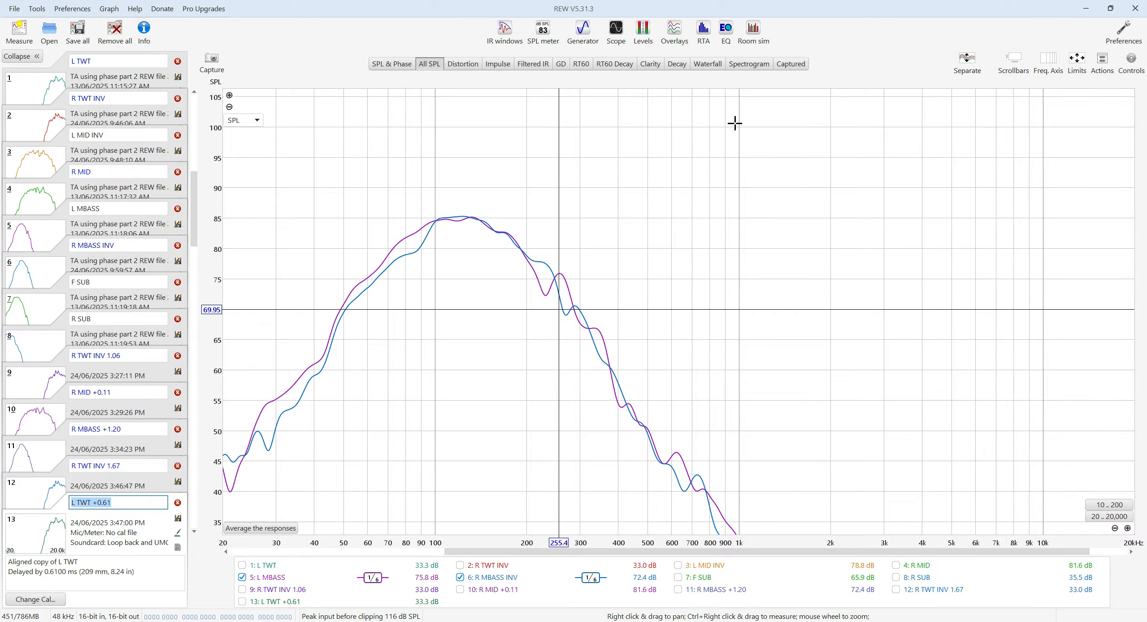
Open the impulse overlay full-screen and hide L TWT and R TWT INV 1.06, keeping the delayed tweeter and midrange traces.
click(674, 33)
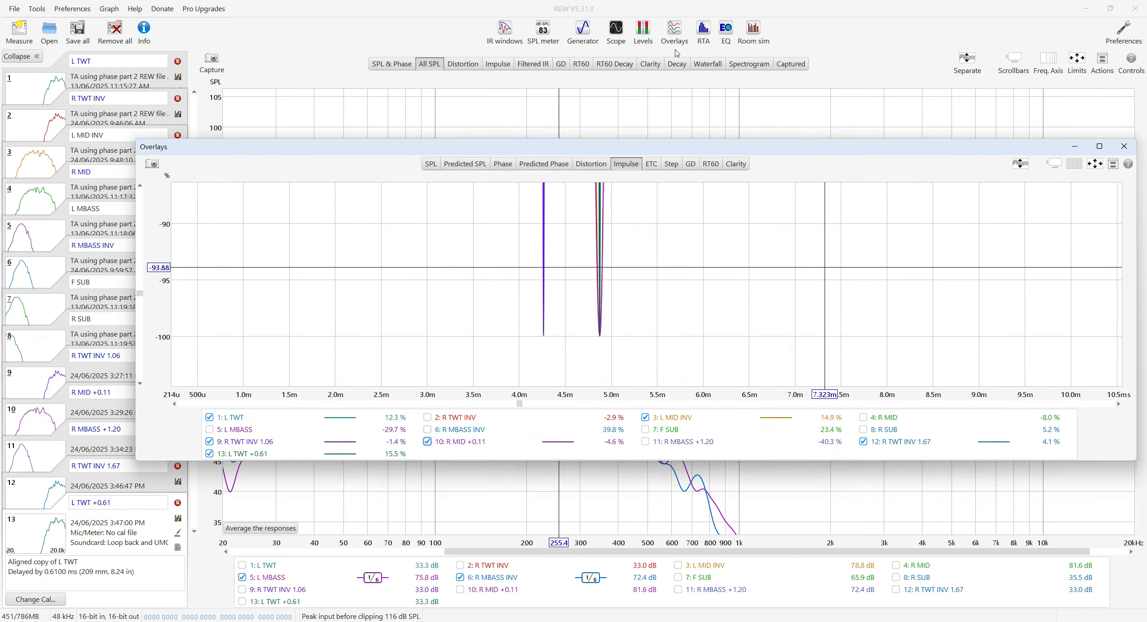
click(1100, 146)
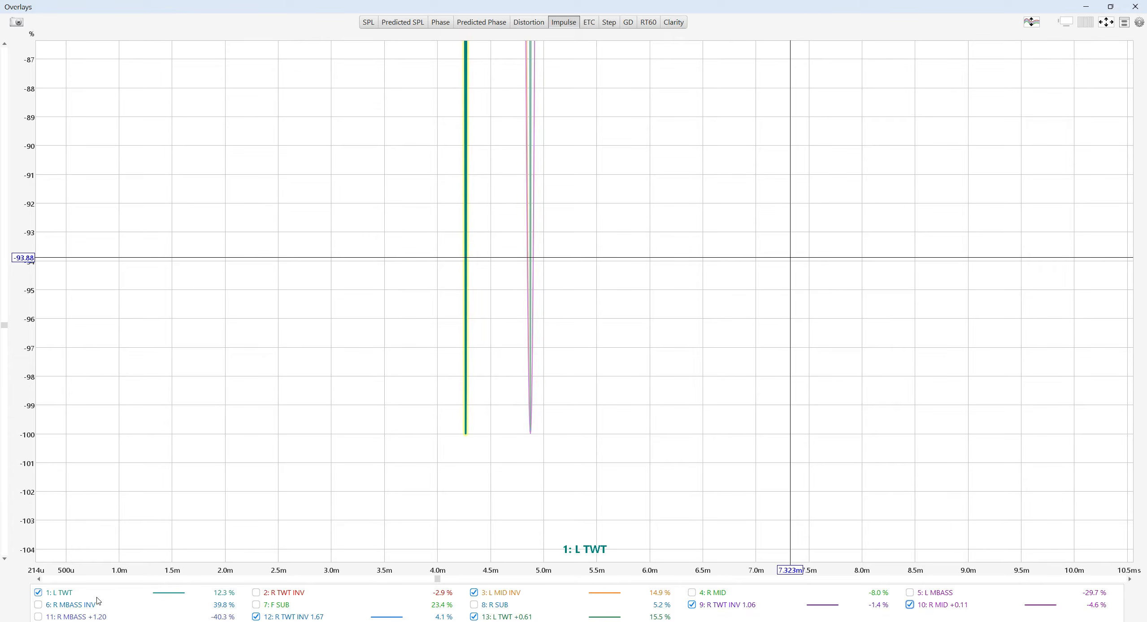
click(66, 597)
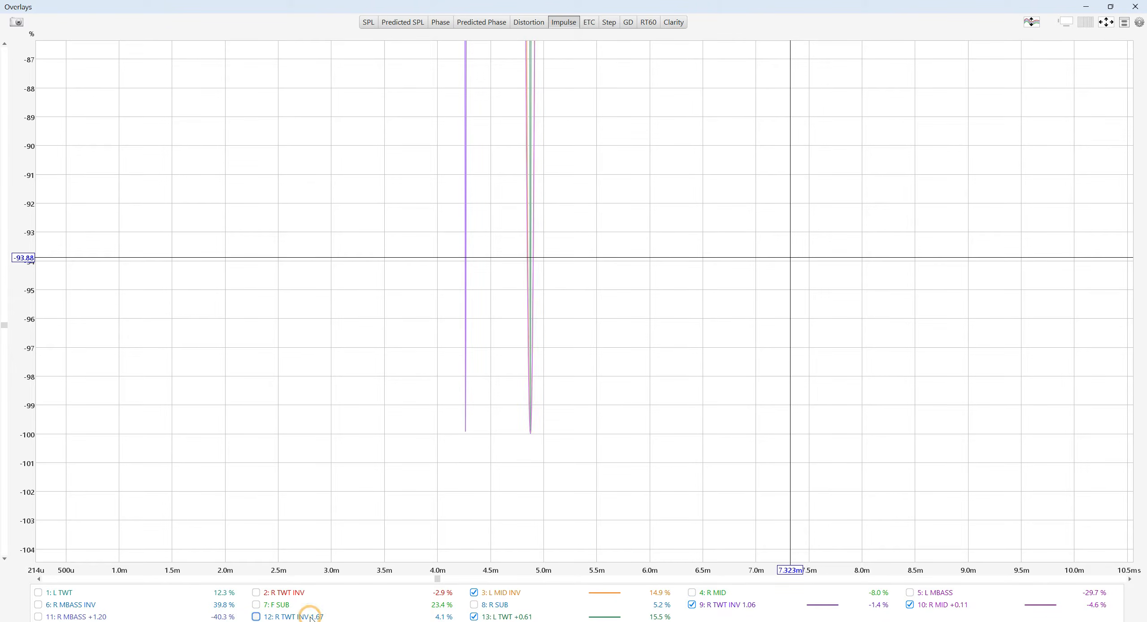
click(722, 605)
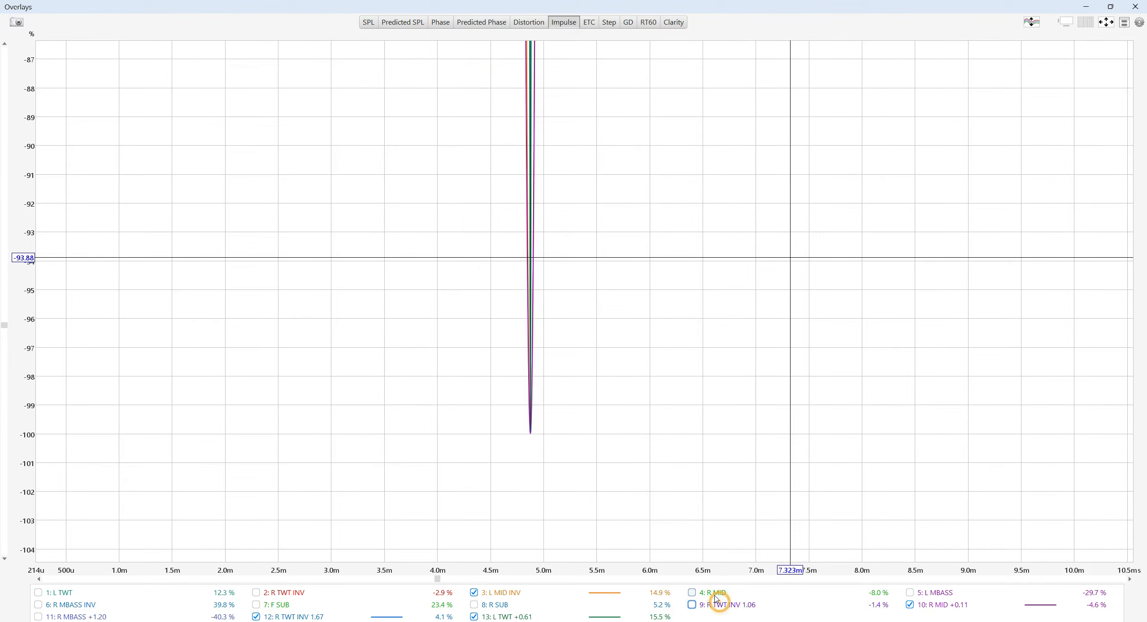
Examine how the impulse dips of L TWT +0.61, R TWT INV 1.67, L MID INV and R MID +0.11 line up.
scroll(566, 379, up, 3)
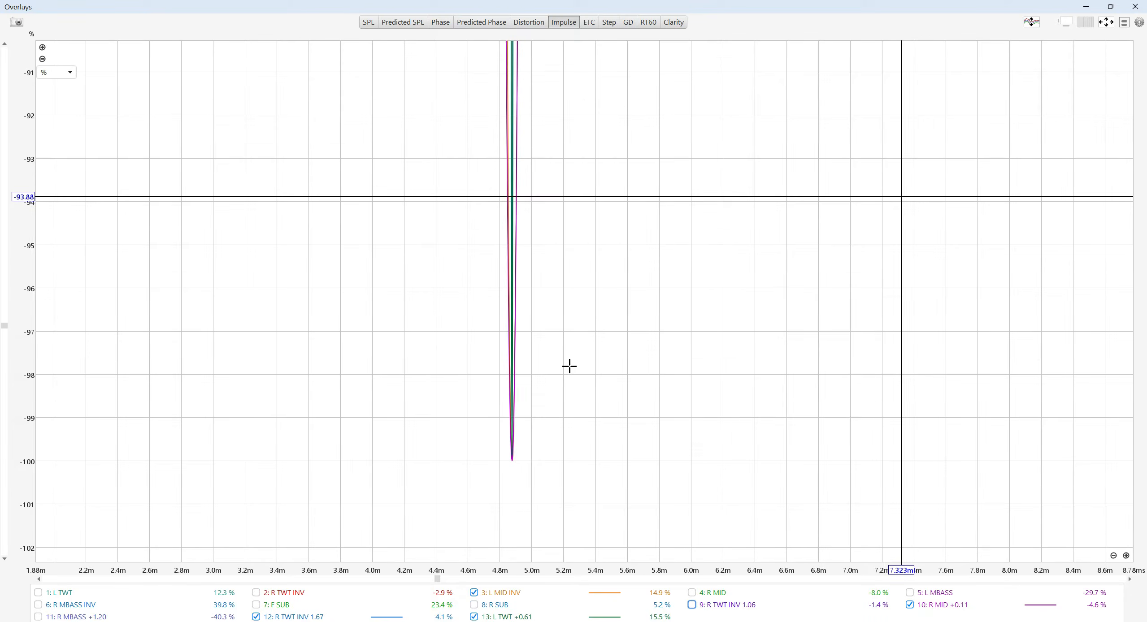
scroll(570, 446, up, 4)
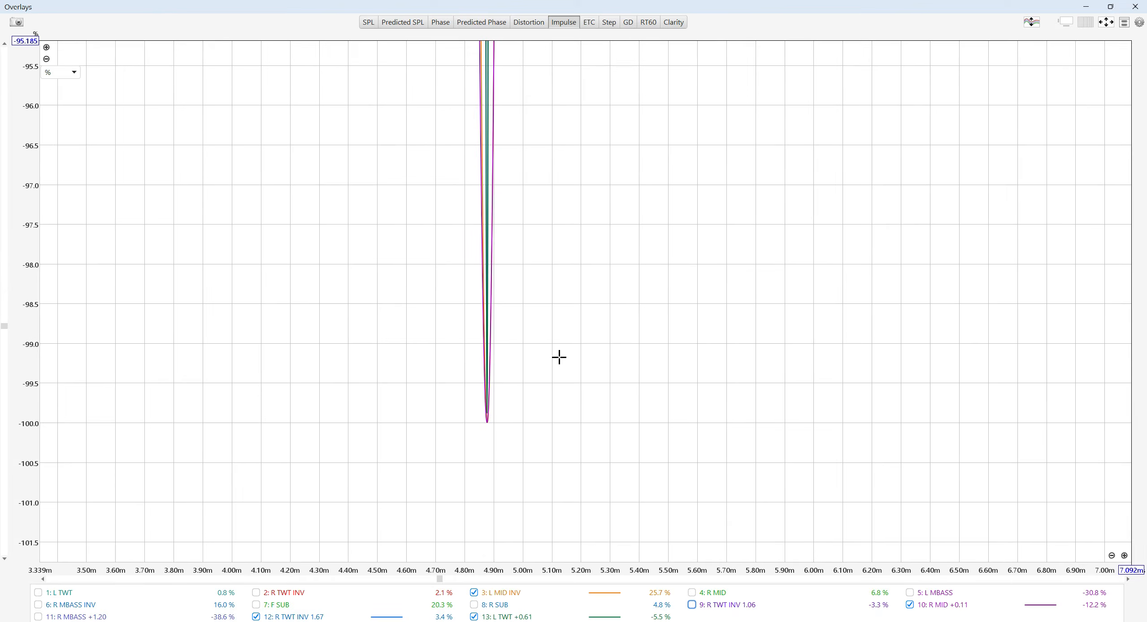
scroll(596, 408, up, 4)
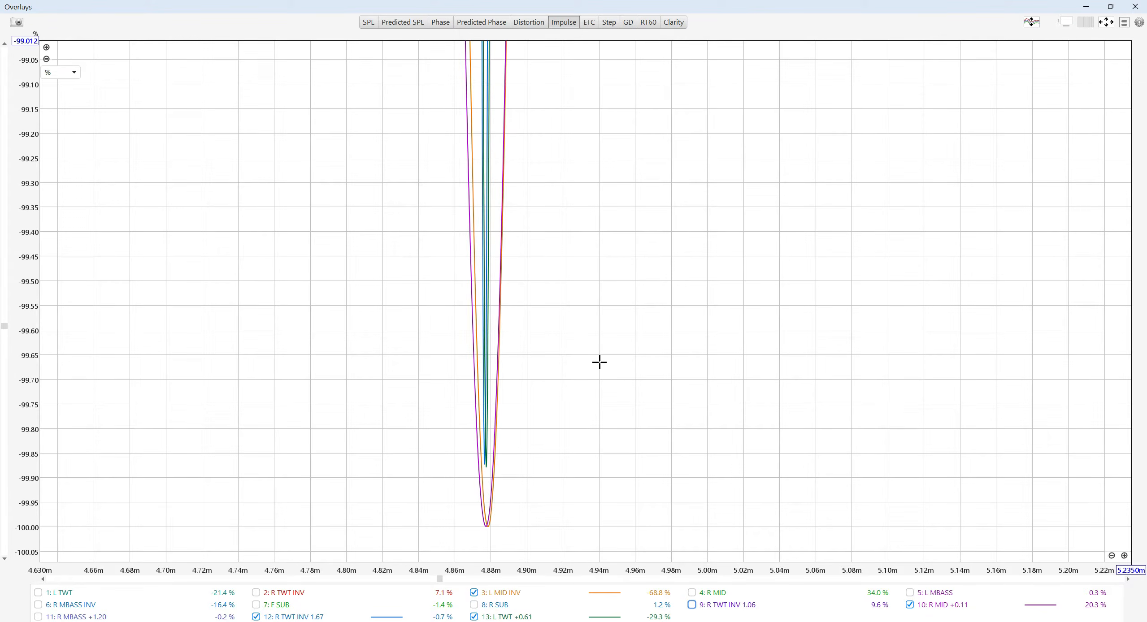
scroll(599, 362, down, 12)
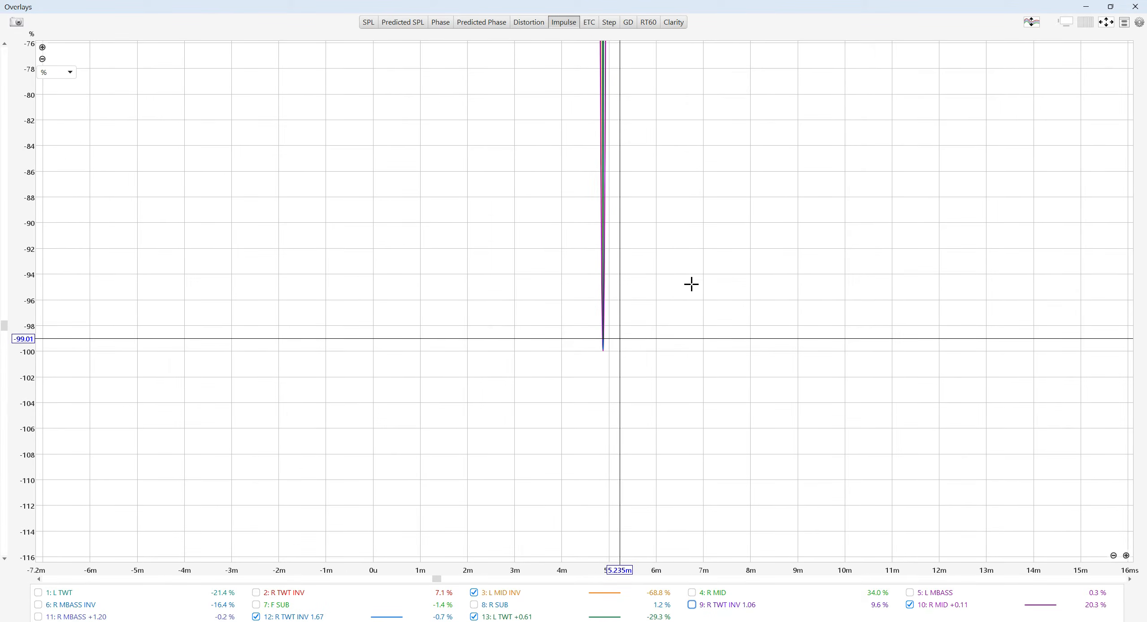
scroll(691, 284, down, 7)
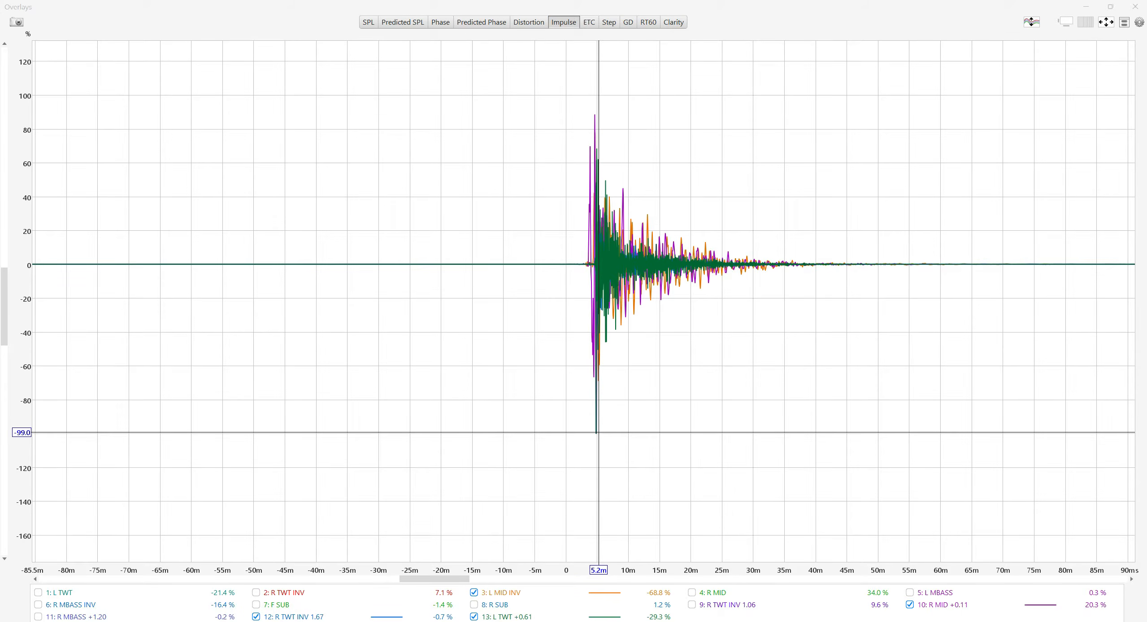
Switch to the Audiotec Fischer DSP PC-Tool and set the Front L High delay to 0.61 ms with its delay group linked.
mouse_move(372, 621)
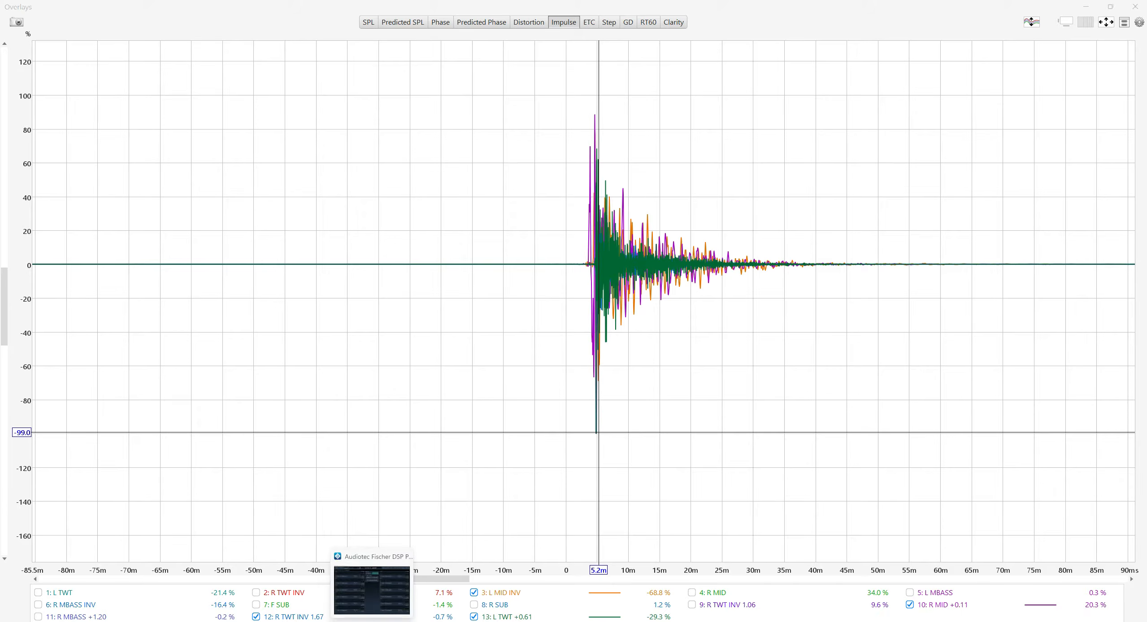
click(371, 591)
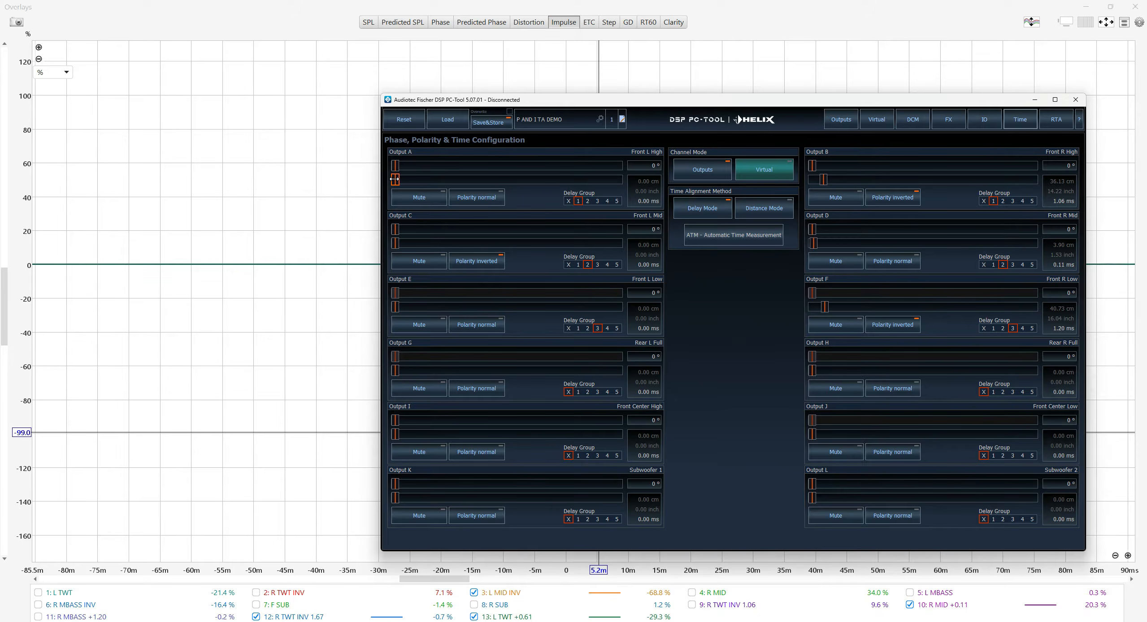
drag(394, 178, 401, 180)
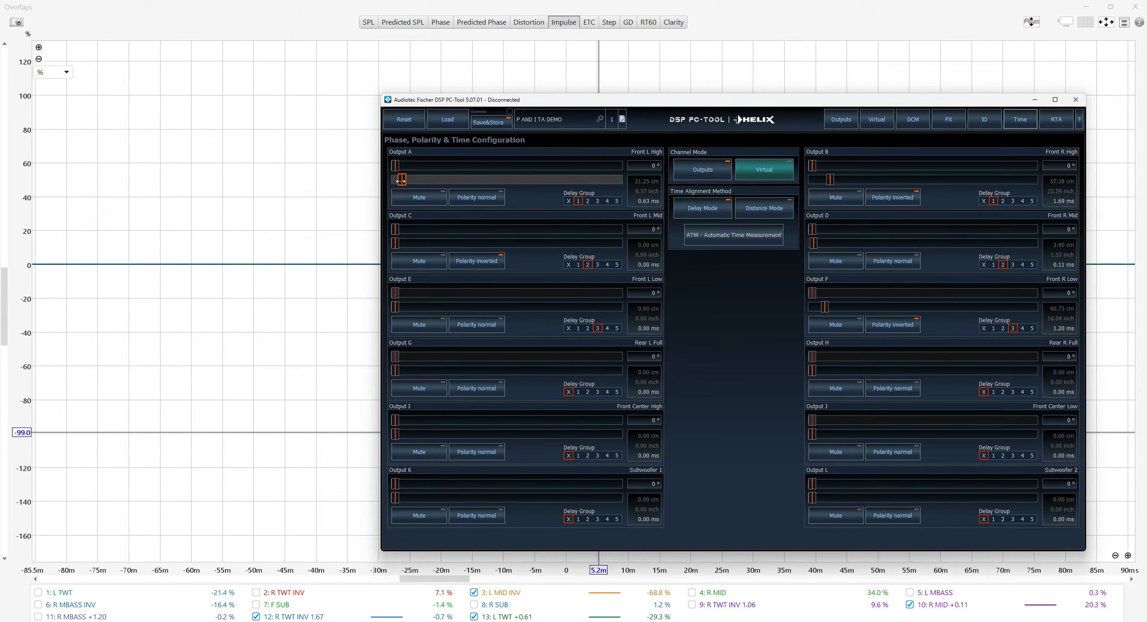
click(395, 184)
click(394, 184)
click(411, 181)
Assign the Front L High and Front R High outputs to delay group 2 and return to the REW overlays.
click(589, 203)
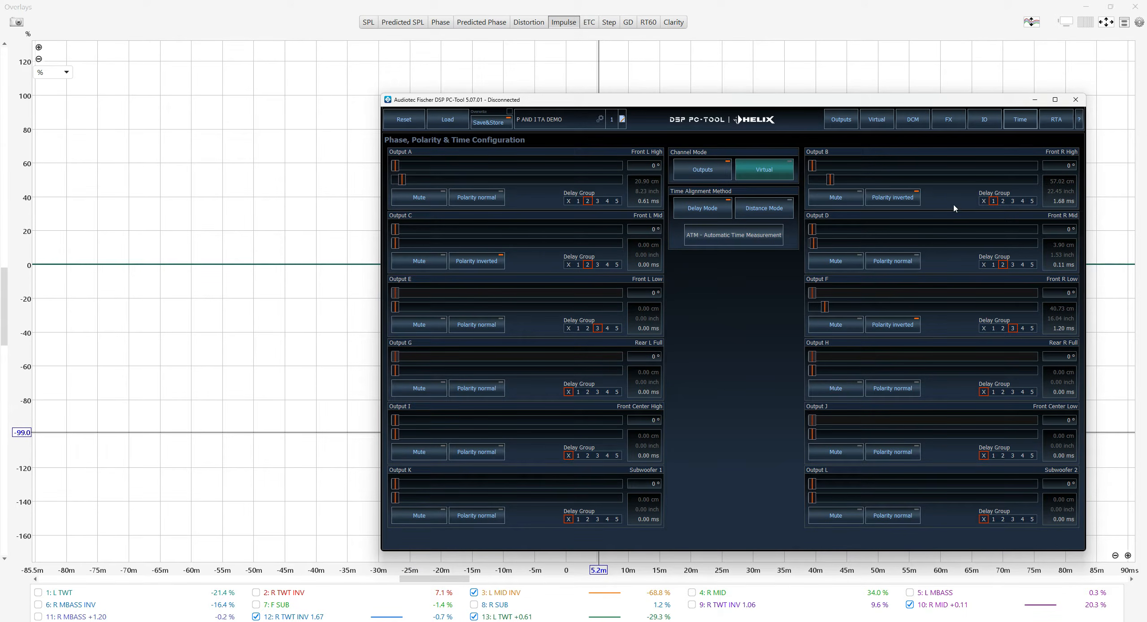
click(1004, 201)
click(1035, 101)
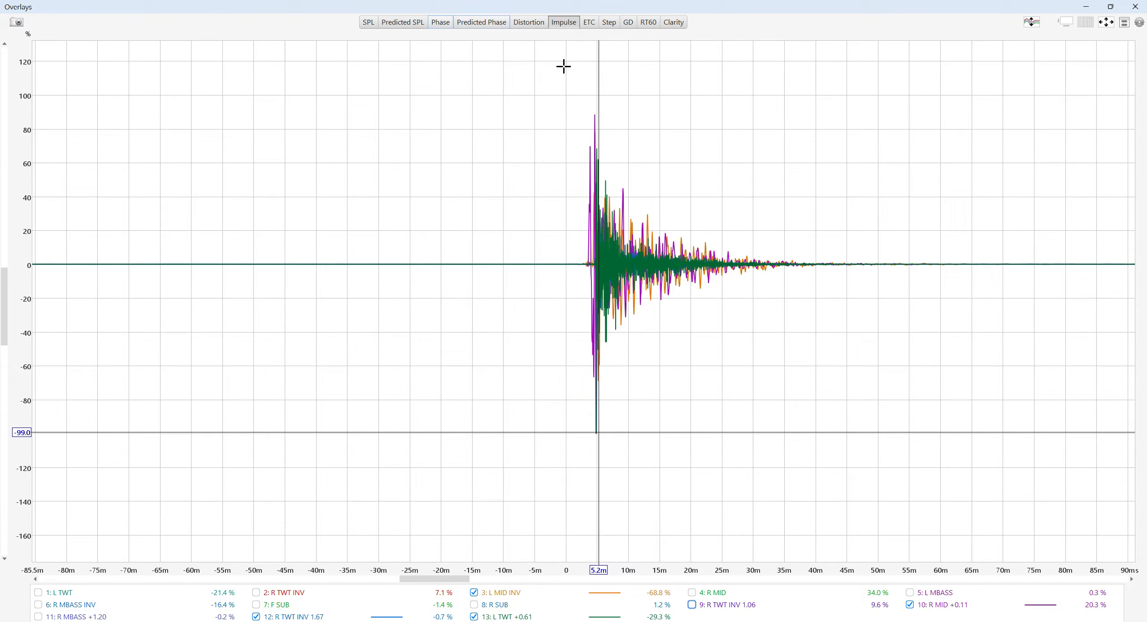
Clear the trace selections in the phase overlay and show only R MBASS +1.20 and R MID +0.11.
click(440, 24)
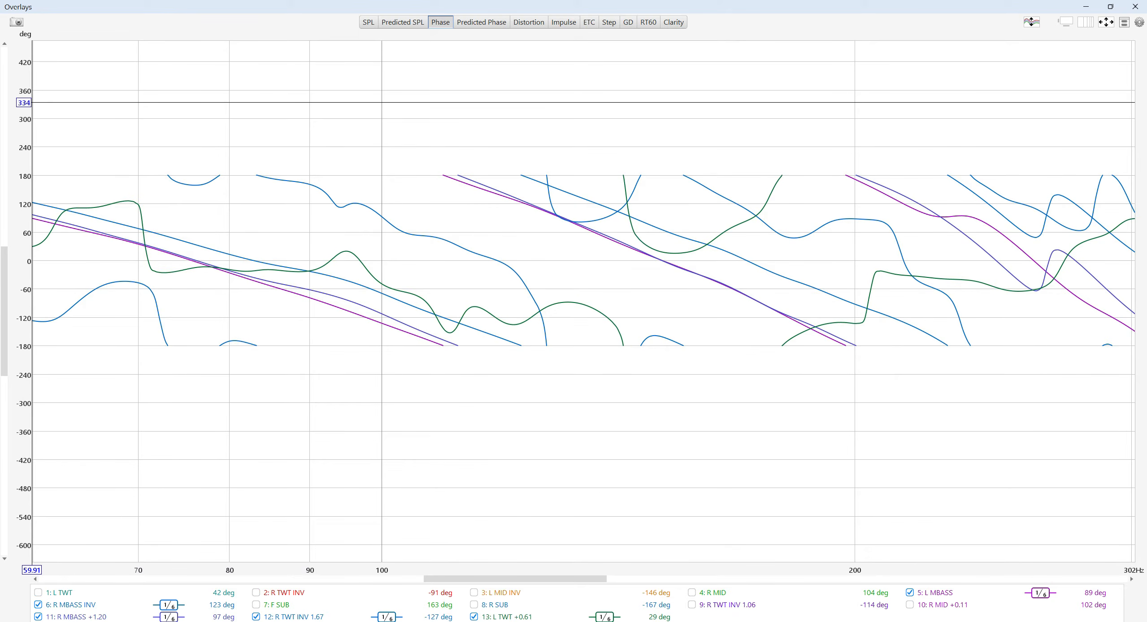
right_click(801, 601)
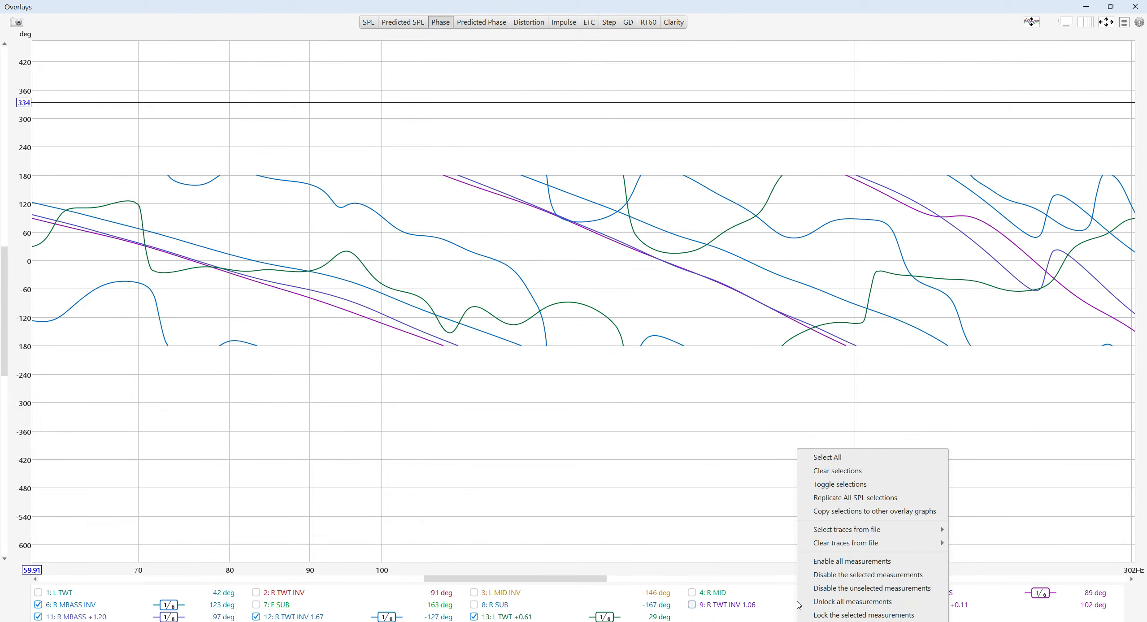
click(837, 471)
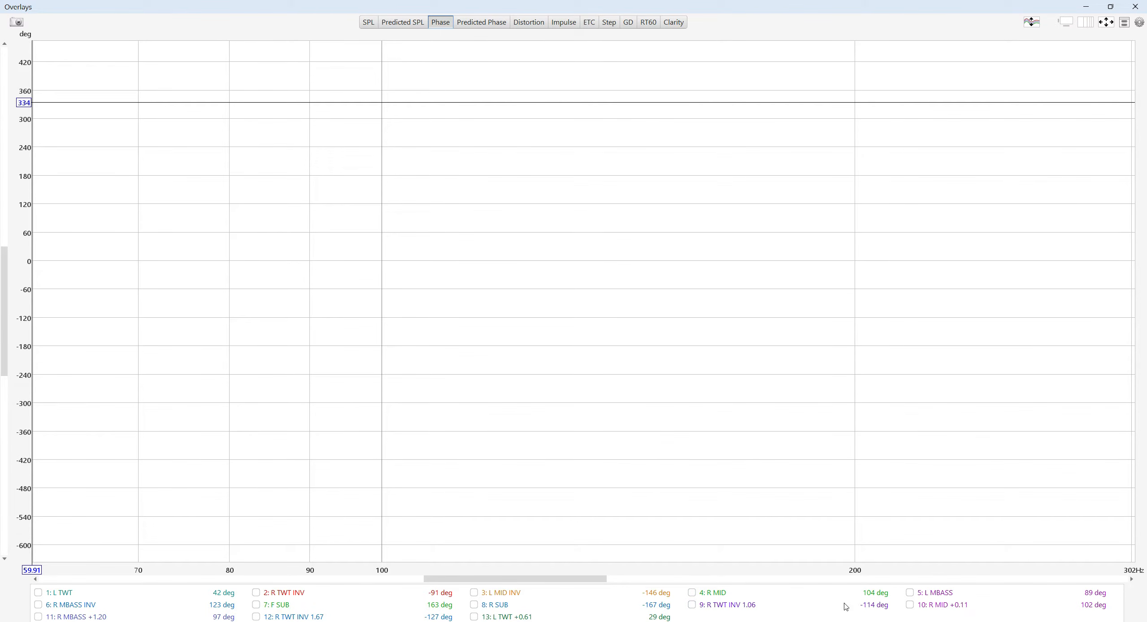
click(38, 617)
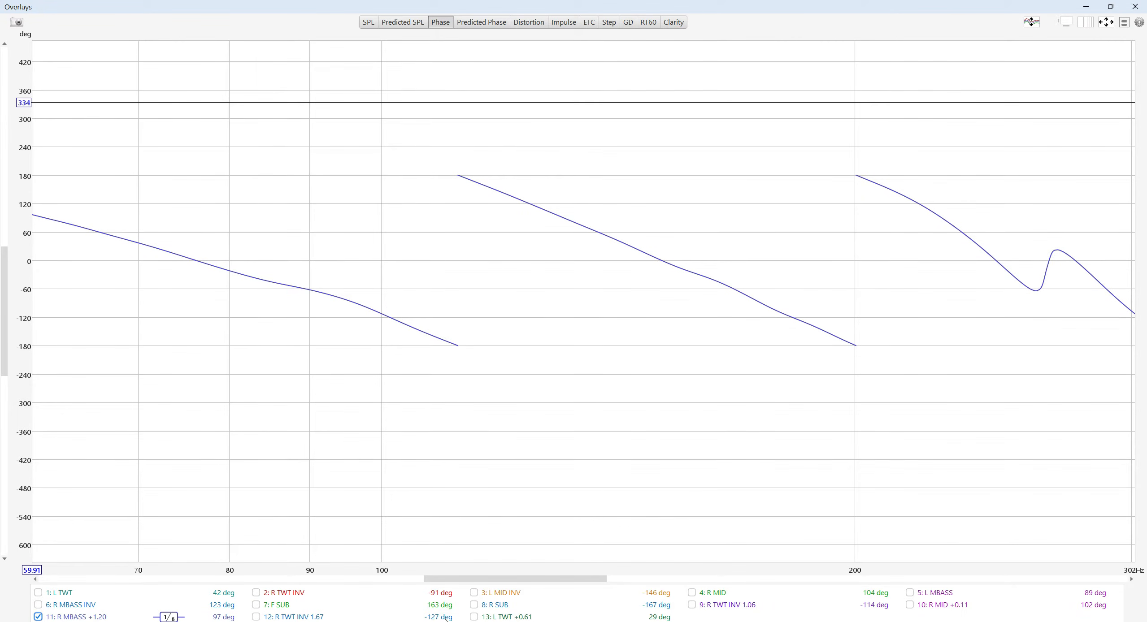
click(909, 605)
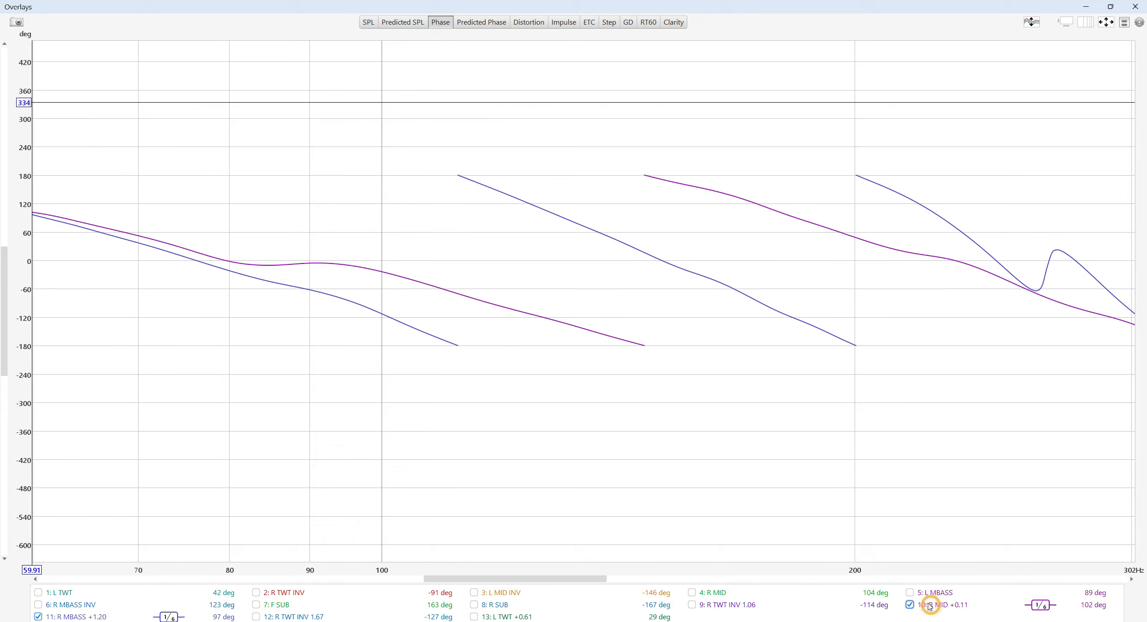
Examine how the phase traces of R MBASS +1.20 and R MID +0.11 compare across the frequency range around their crossover.
scroll(722, 357, down, 3)
scroll(721, 358, down, 6)
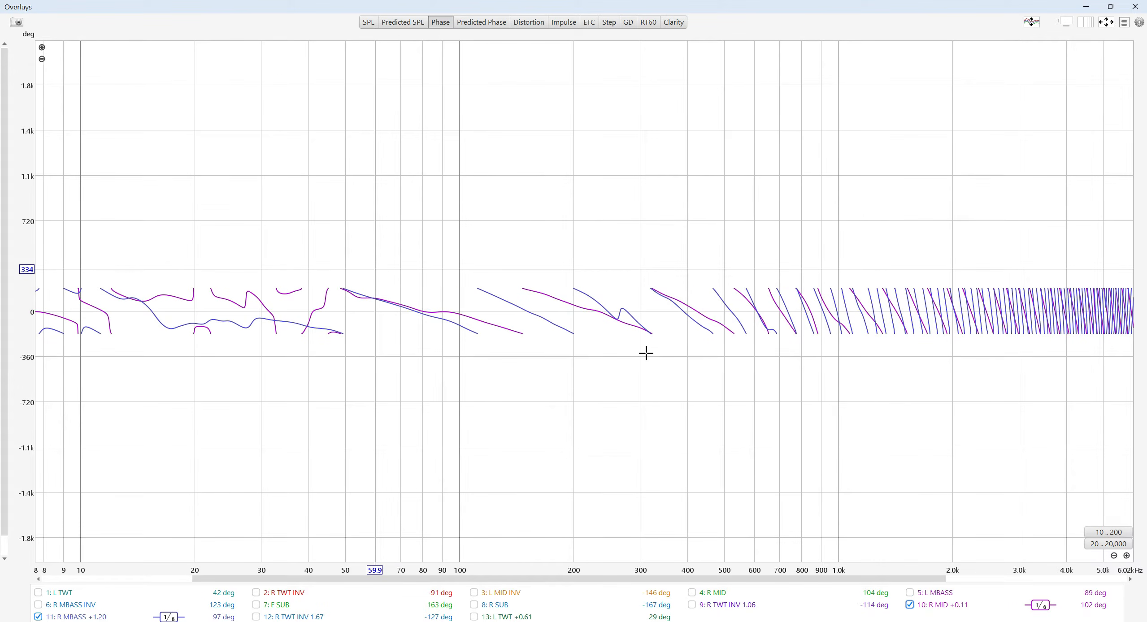
drag(752, 453, 595, 453)
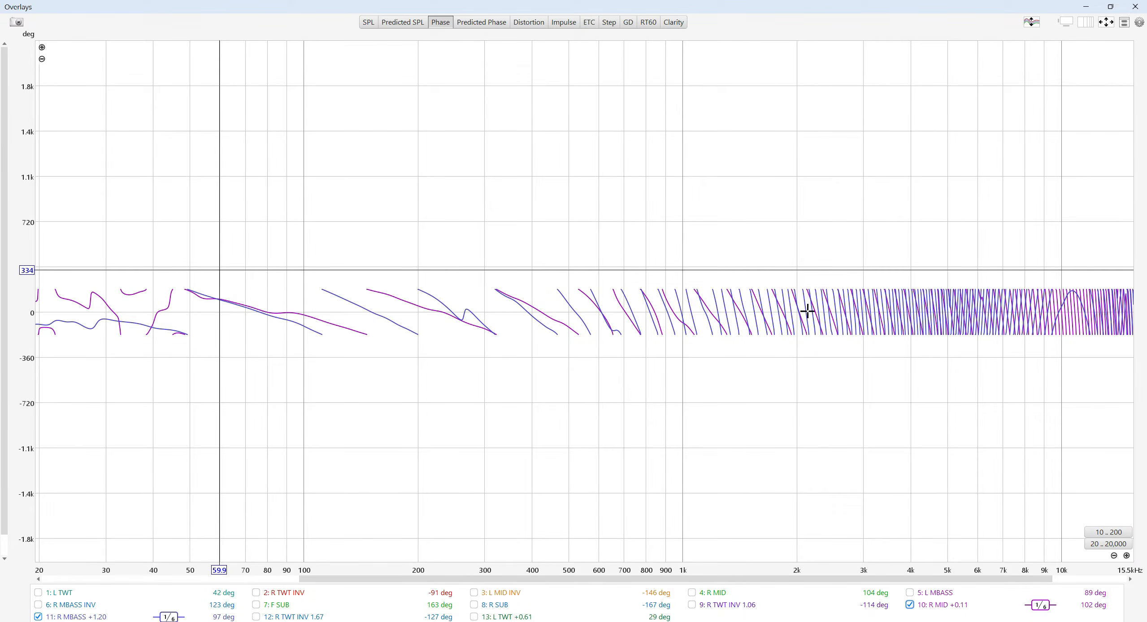
drag(486, 358, 700, 358)
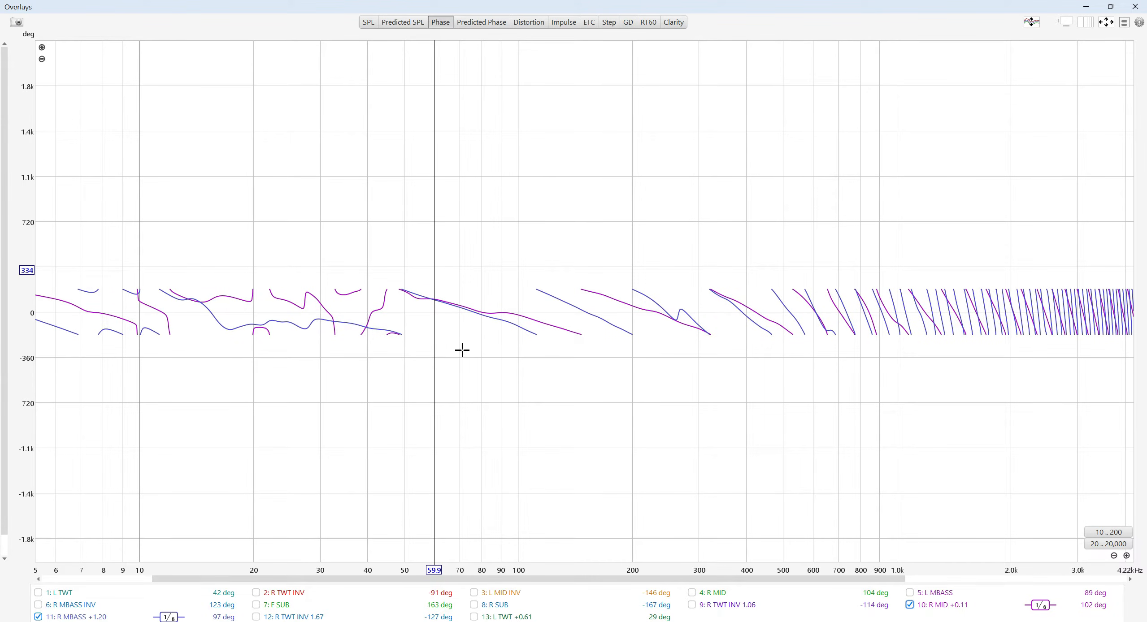
drag(557, 360, 570, 392)
drag(542, 330, 543, 330)
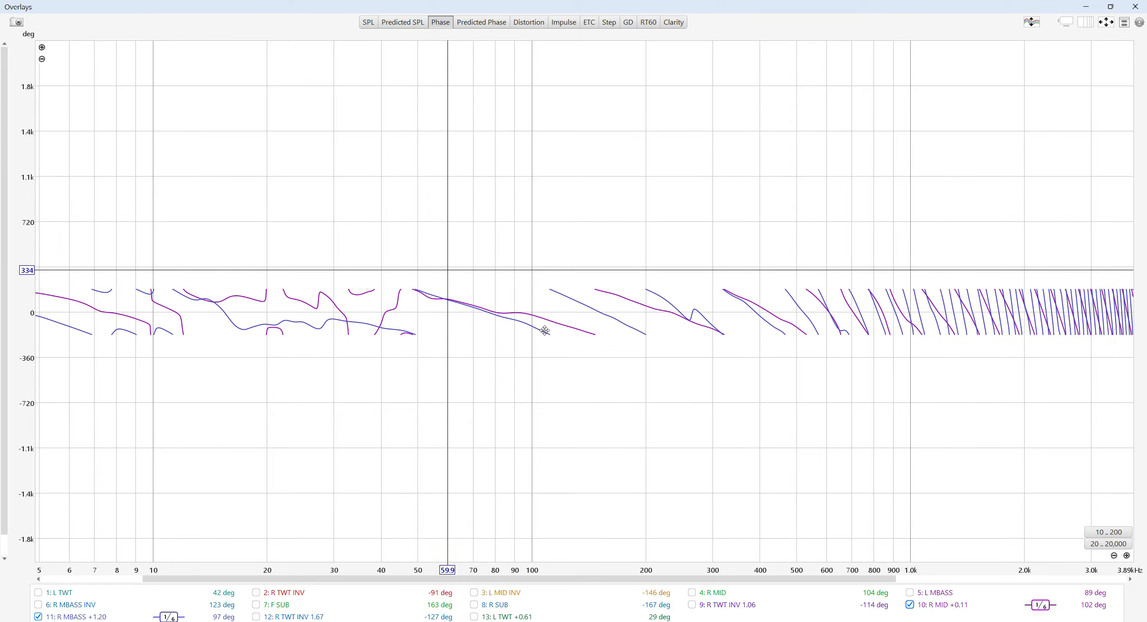
scroll(533, 324, up, 5)
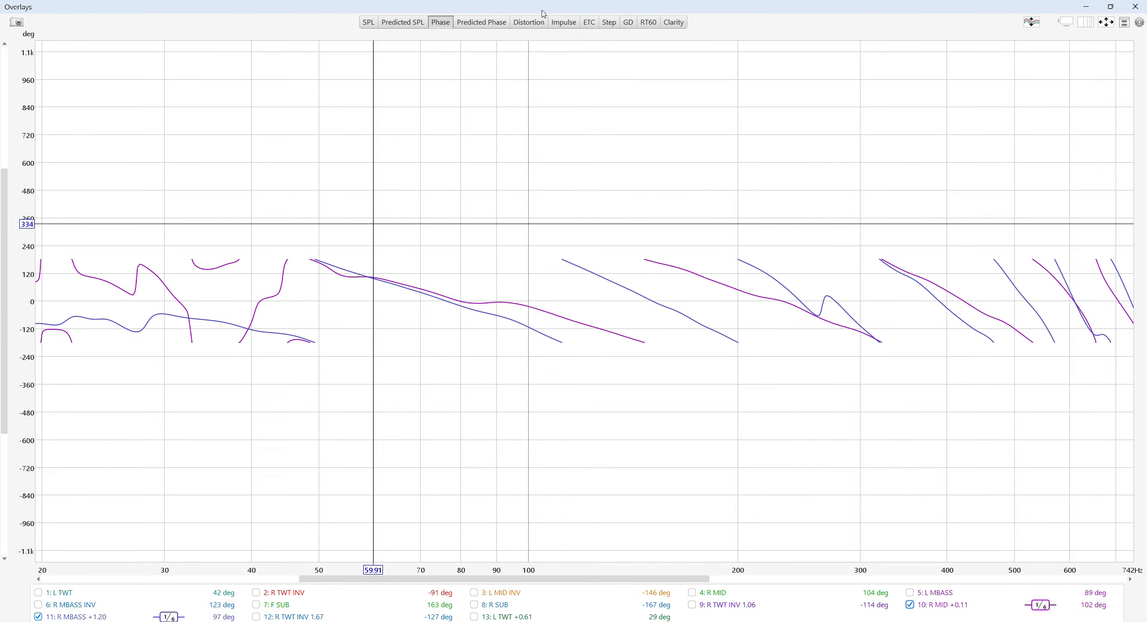
Clear the trace selections in the impulse overlay and show only L MBASS and R MBASS +1.20.
click(564, 22)
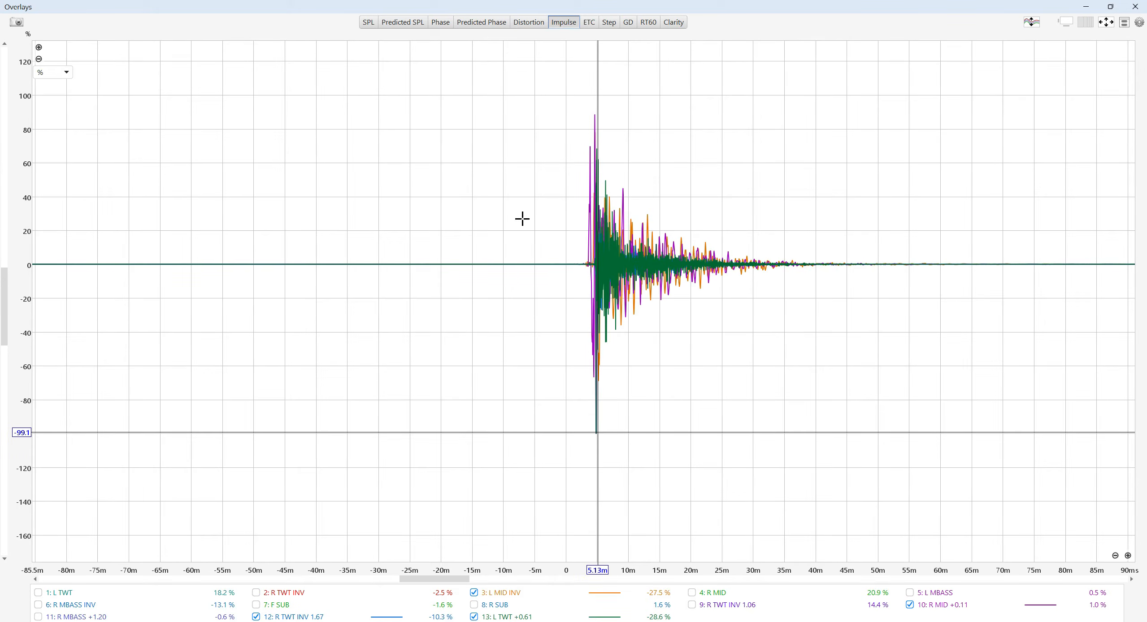
right_click(567, 605)
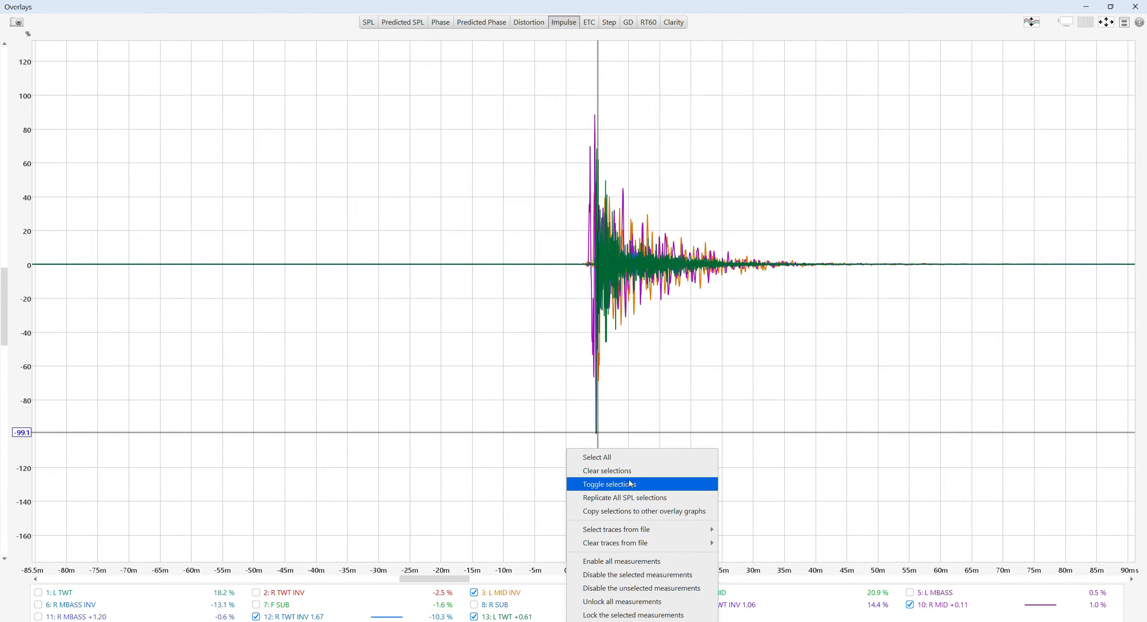
click(619, 471)
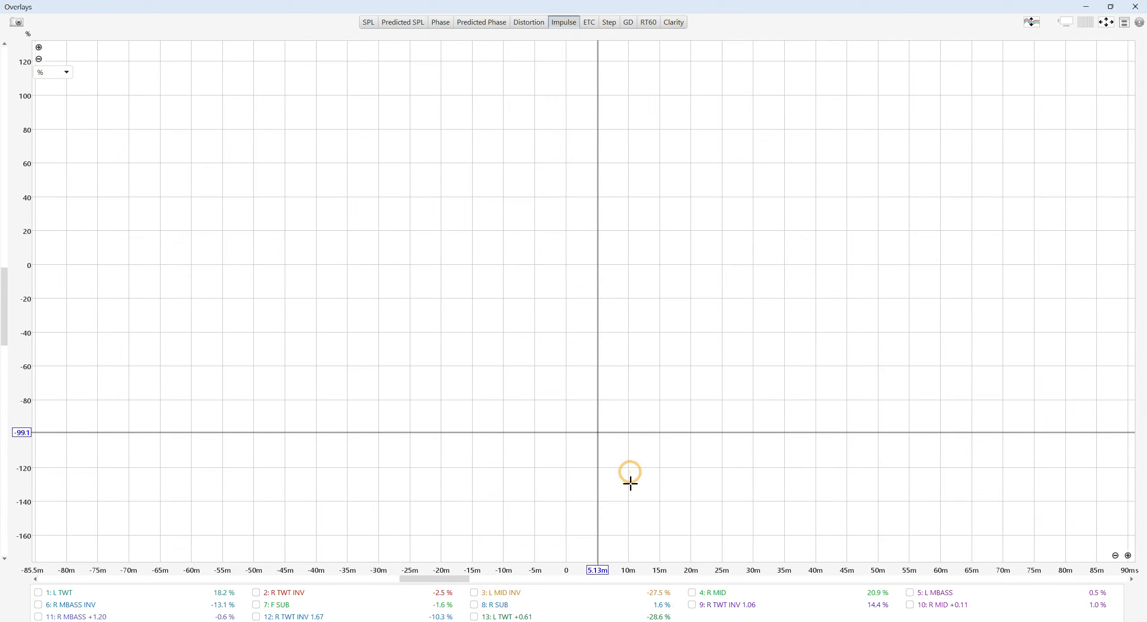
click(927, 595)
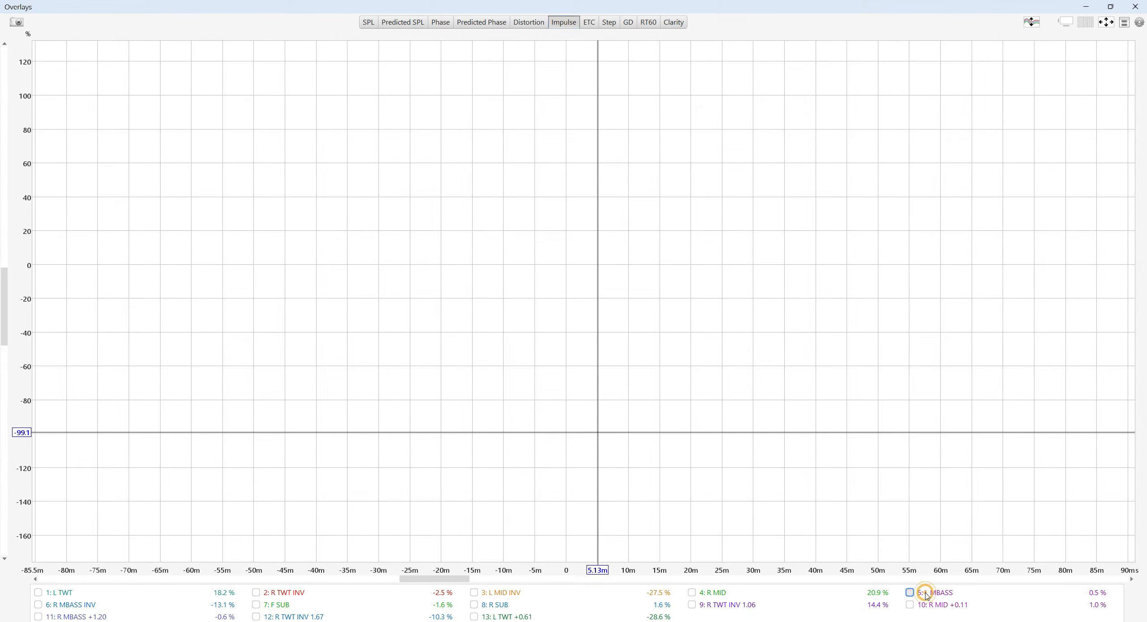
click(66, 618)
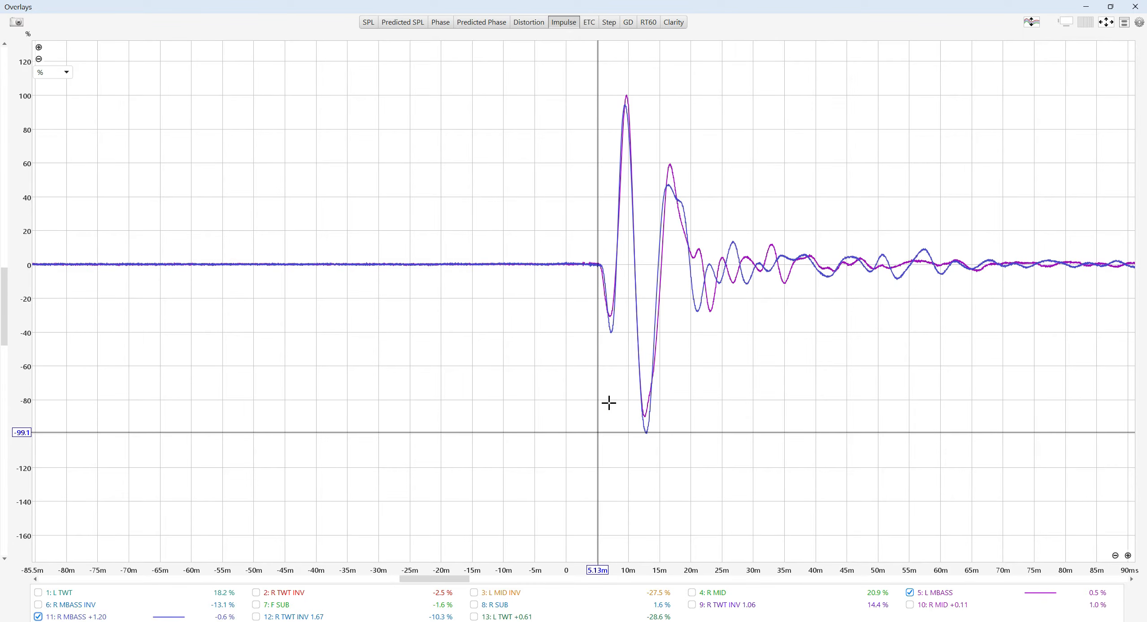
Compare the main peaks and dips of L MBASS and R MBASS +1.20, temporarily overlaying L TWT and L MID INV.
click(624, 95)
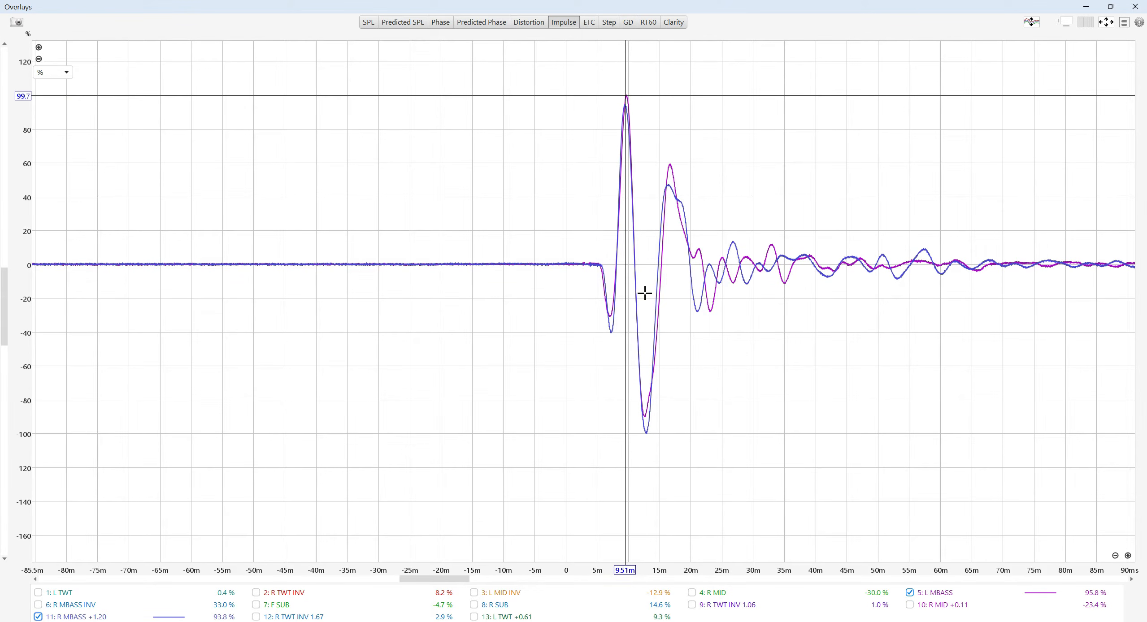
drag(650, 147, 644, 176)
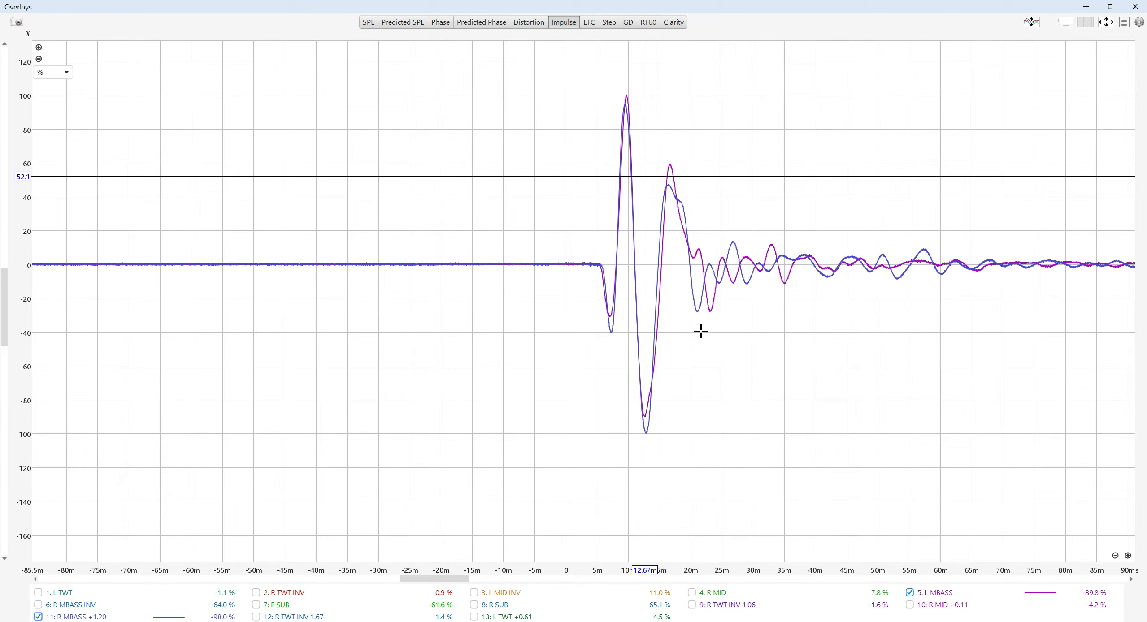
click(38, 592)
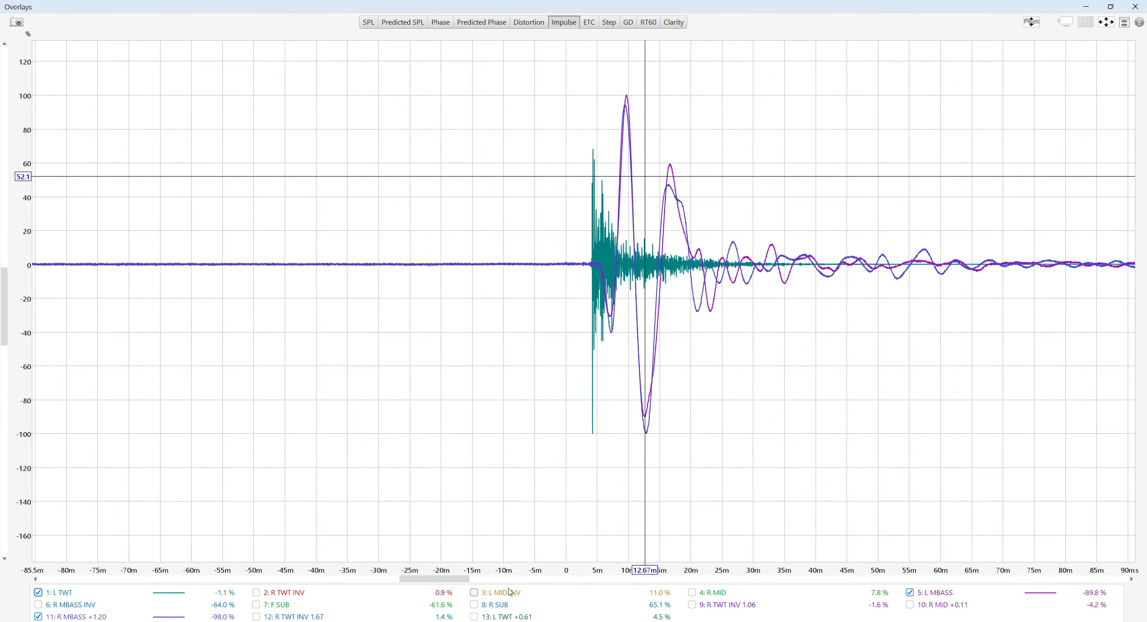
click(473, 593)
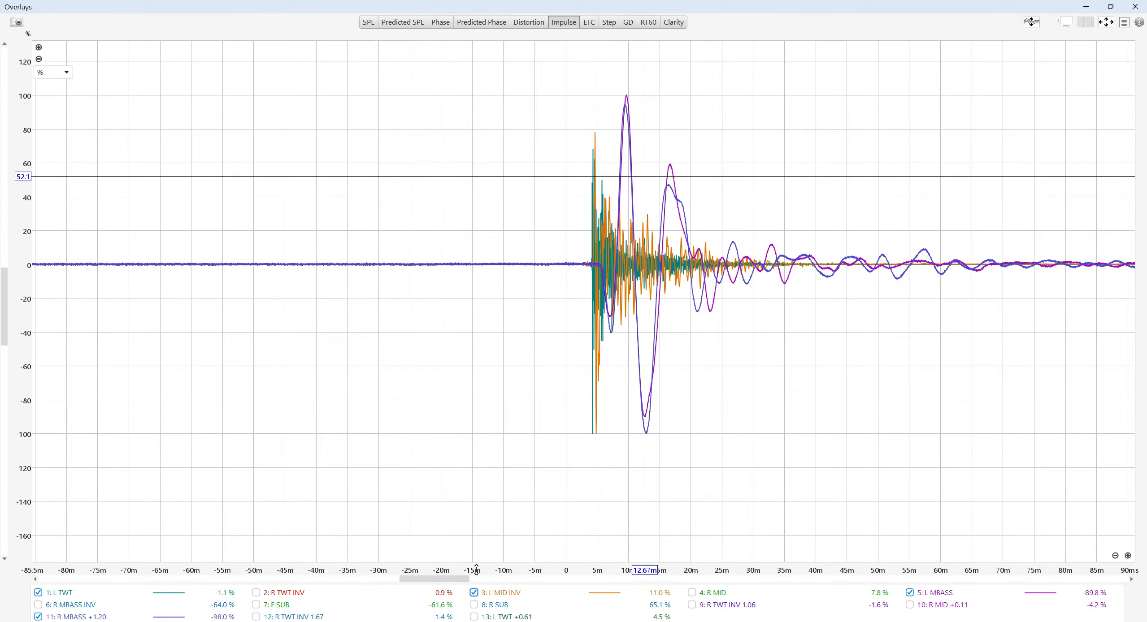
click(474, 593)
click(38, 591)
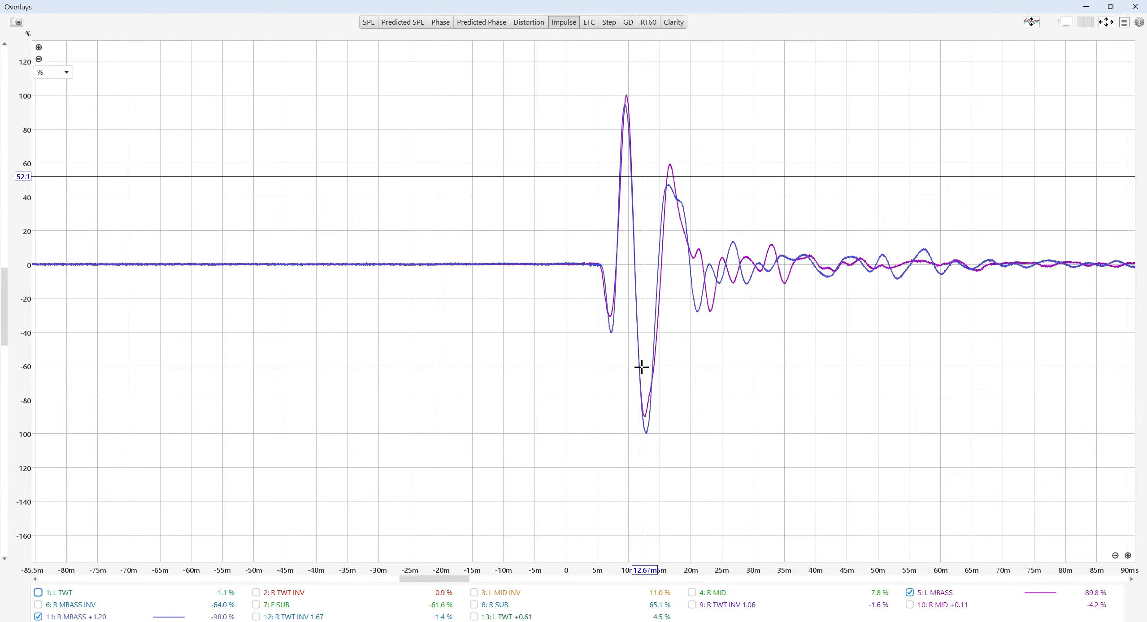
click(626, 95)
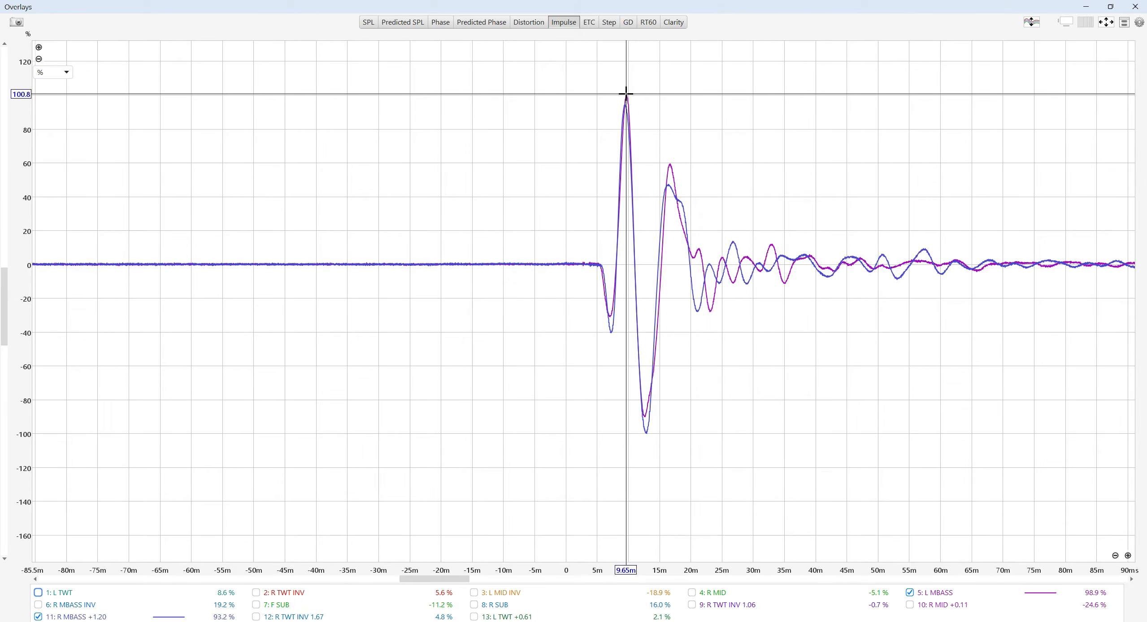
drag(624, 95, 625, 95)
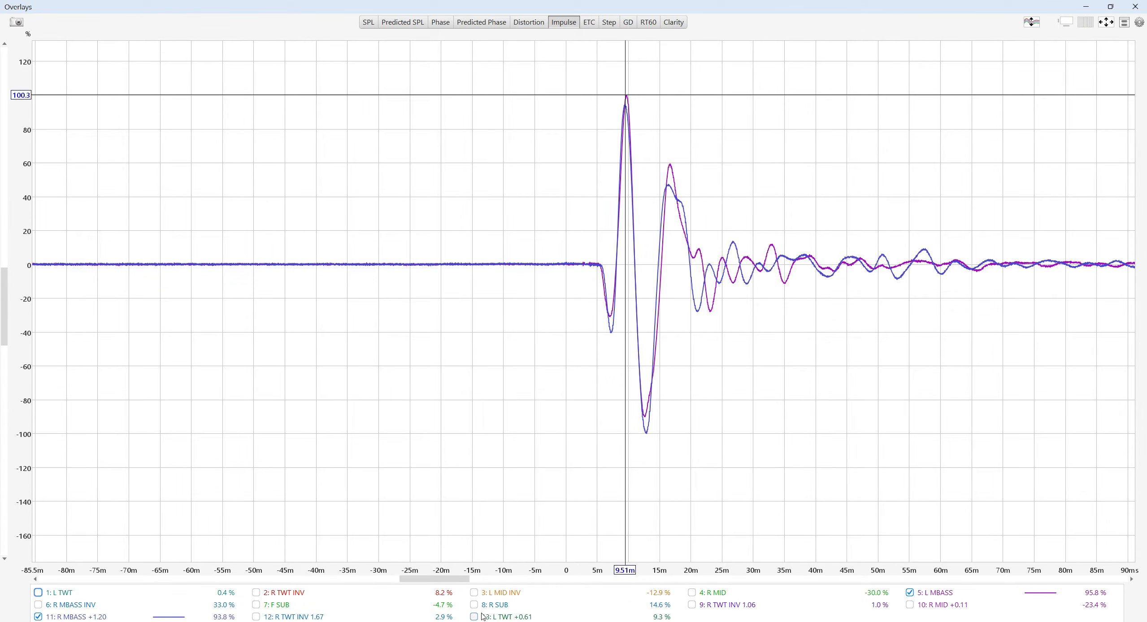
Hide L MBASS and add L TWT +0.61, R TWT INV 1.67, R MID +0.11 and L MID INV to the impulse overlay.
click(909, 593)
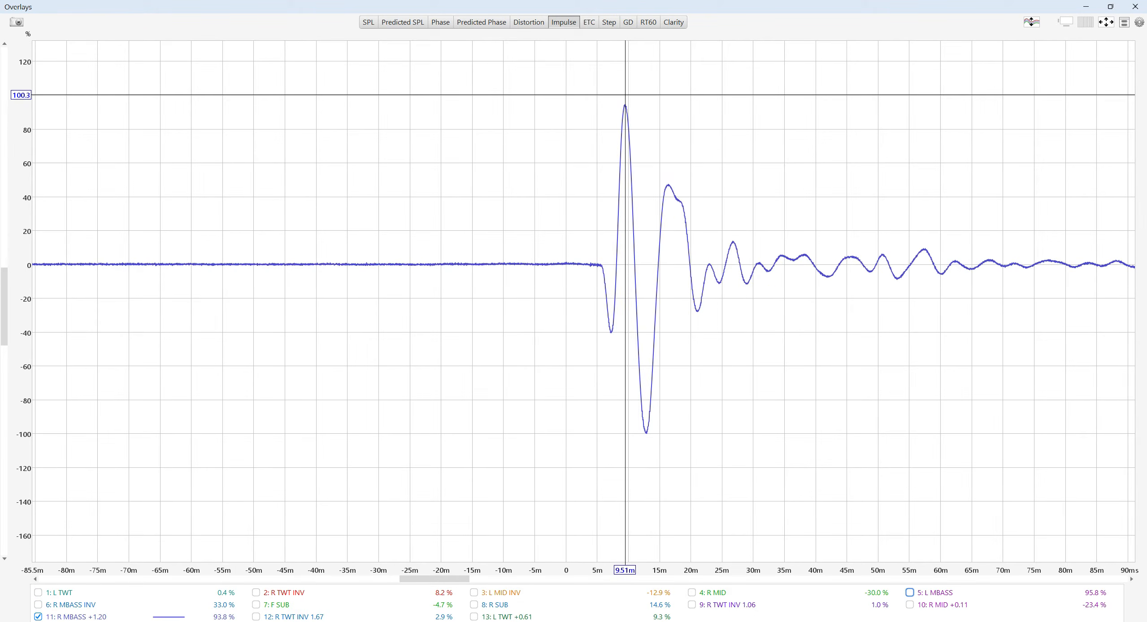
click(474, 617)
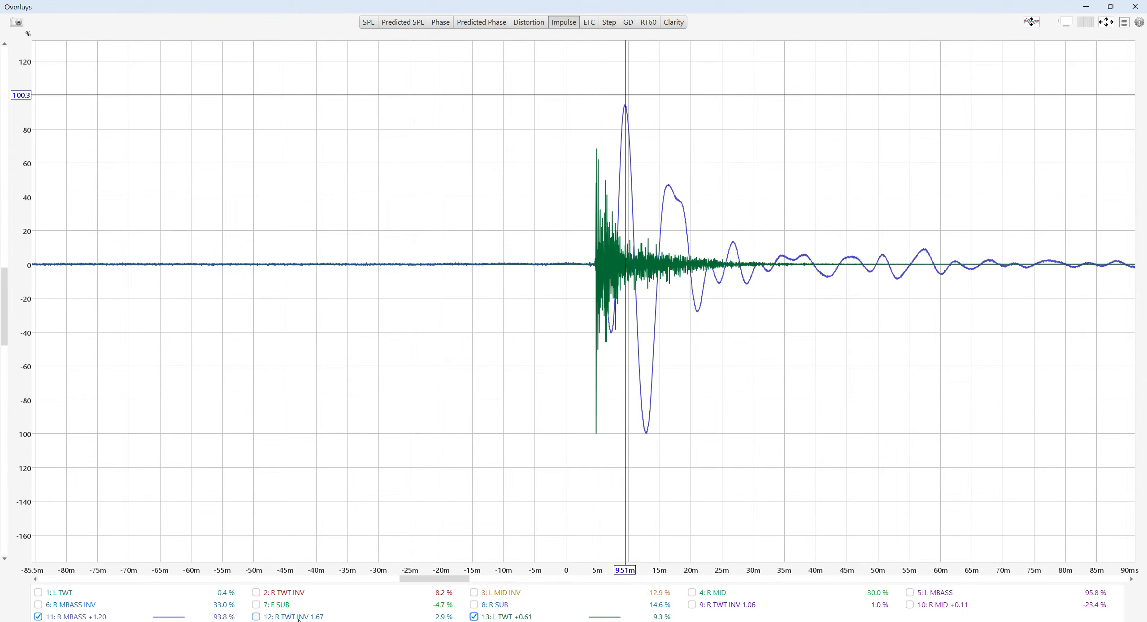
click(256, 617)
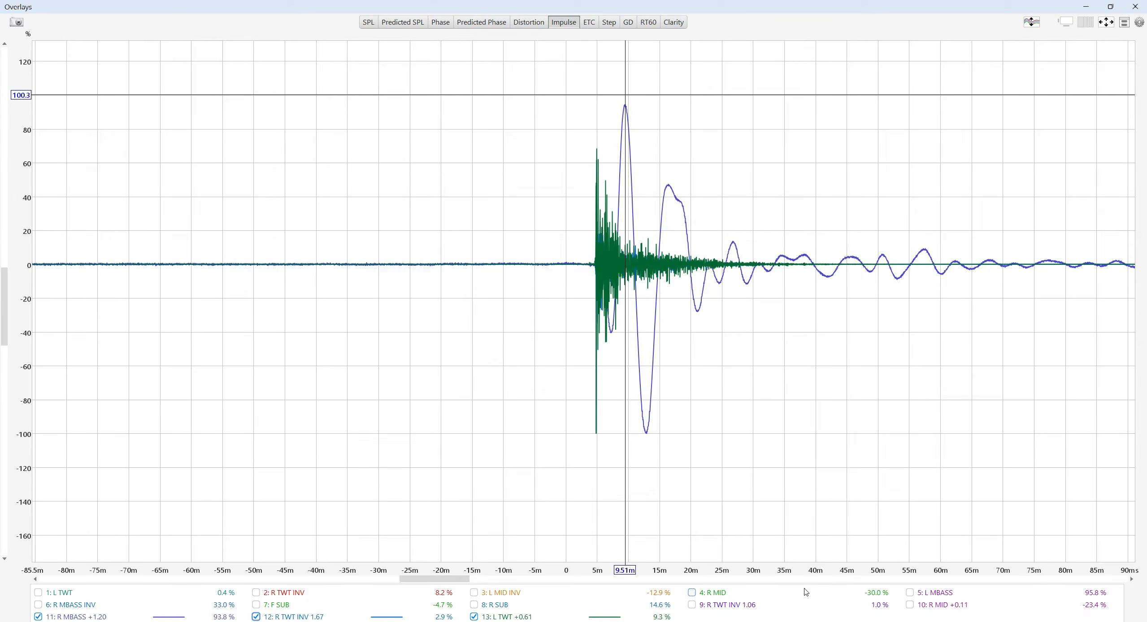
click(938, 608)
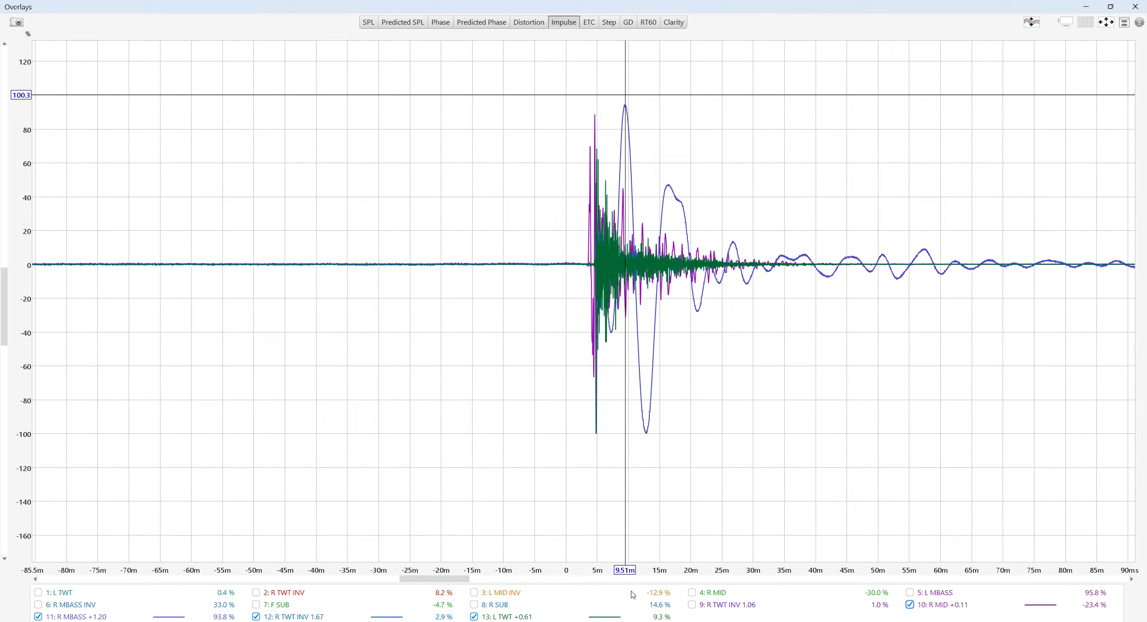
click(503, 593)
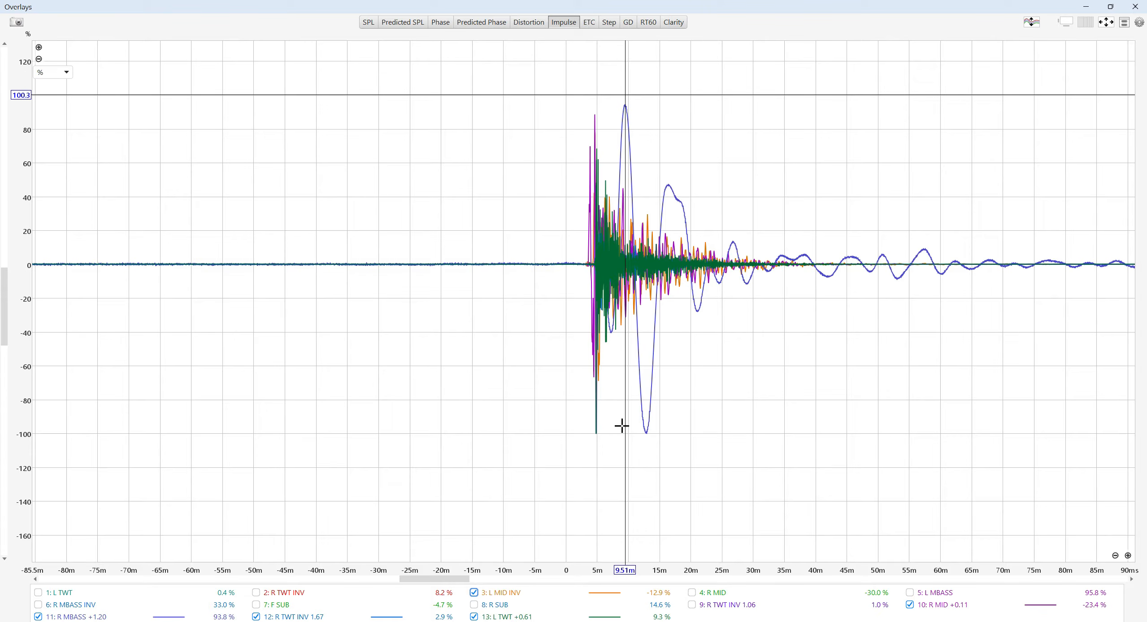
Zoom in on the impulse dips and place the cursor on the aligned tweeter and midrange dip to compare it with R MBASS +1.20.
scroll(594, 418, up, 5)
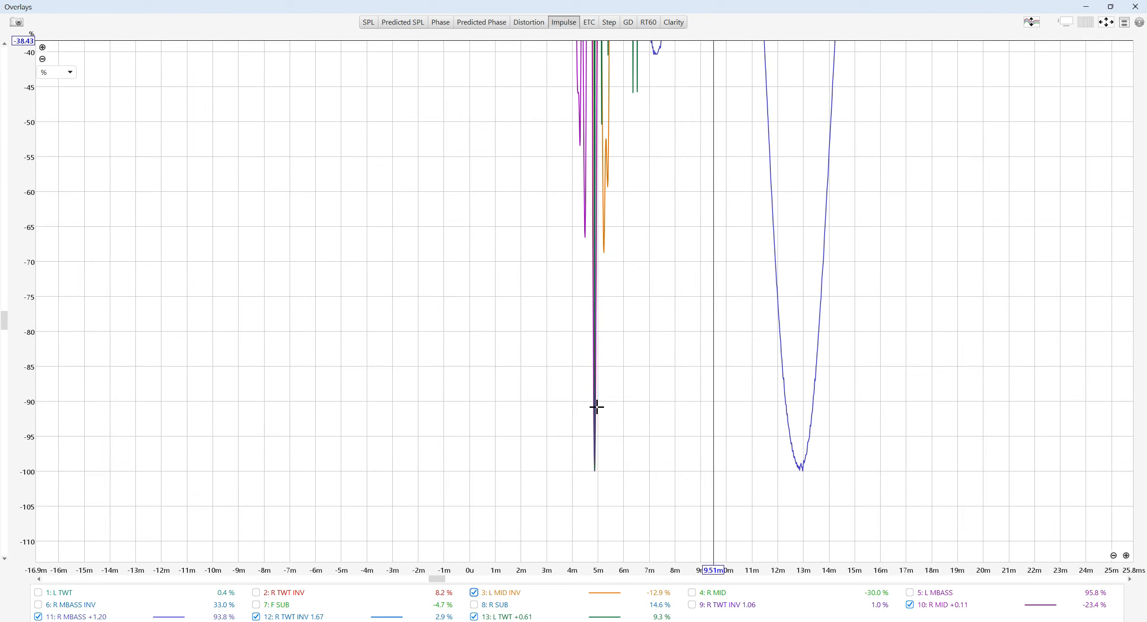
scroll(587, 428, up, 3)
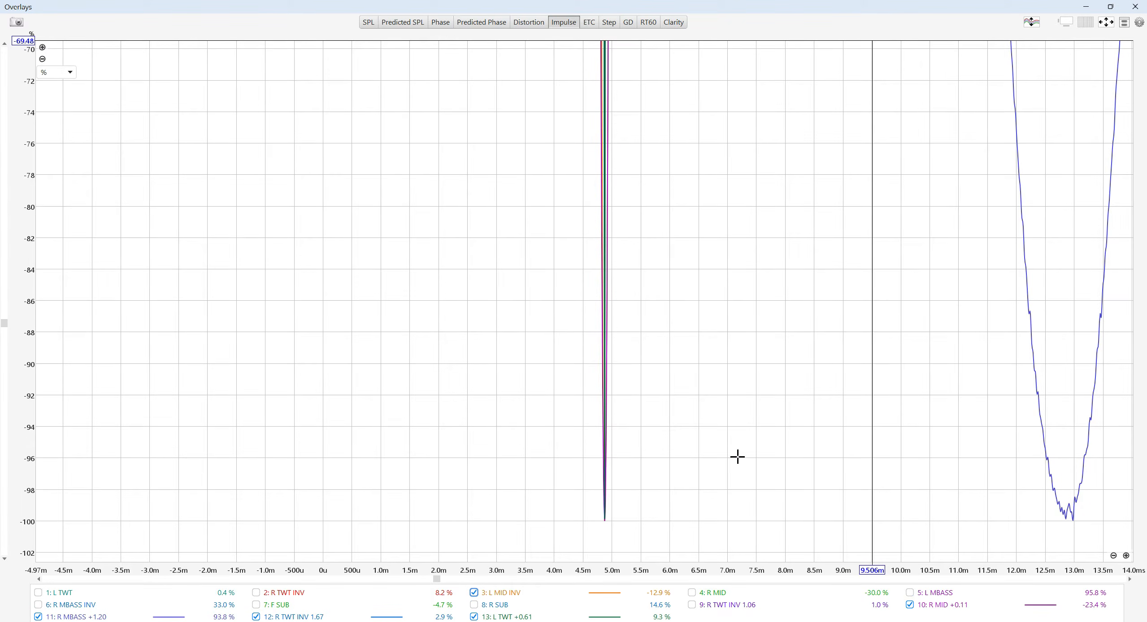
drag(737, 457, 577, 392)
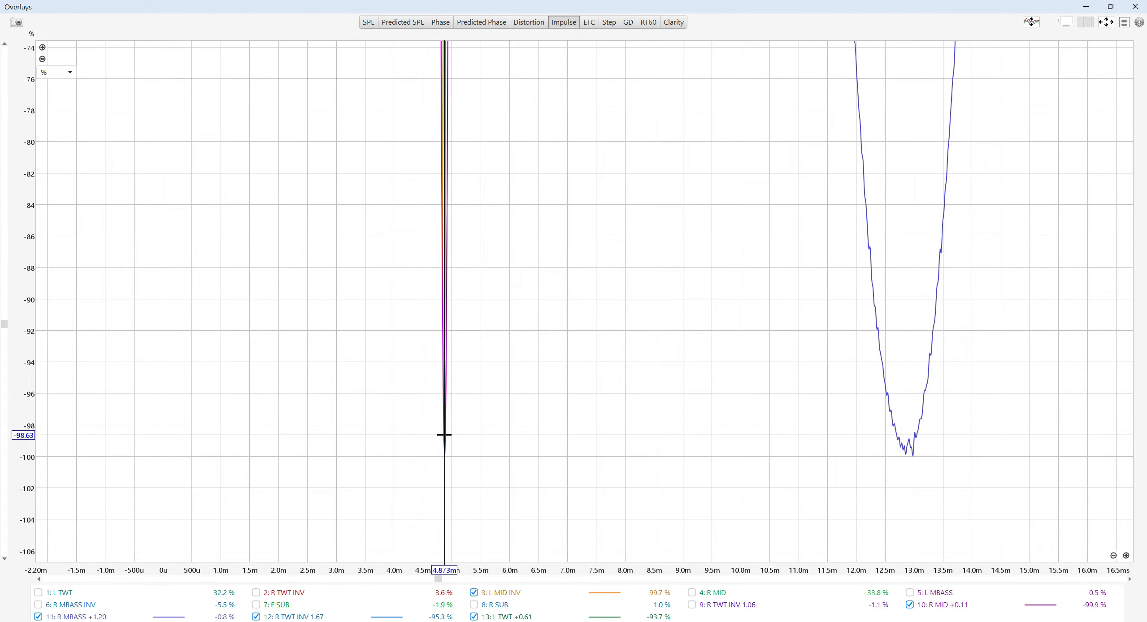
Measure the time offset from the aligned tweeter and midrange dip to the R MBASS +1.20 dip in the impulse overlay.
mouse_move(444, 435)
mouse_down()
mouse_move(763, 448)
mouse_move(891, 476)
mouse_move(906, 494)
mouse_up()
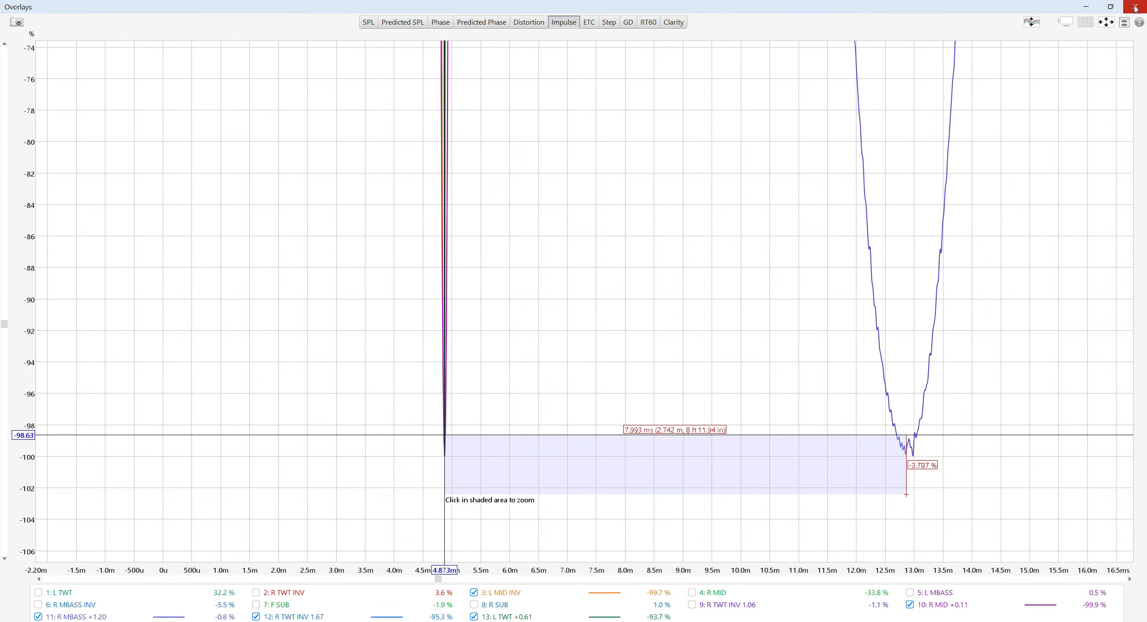
click(1086, 7)
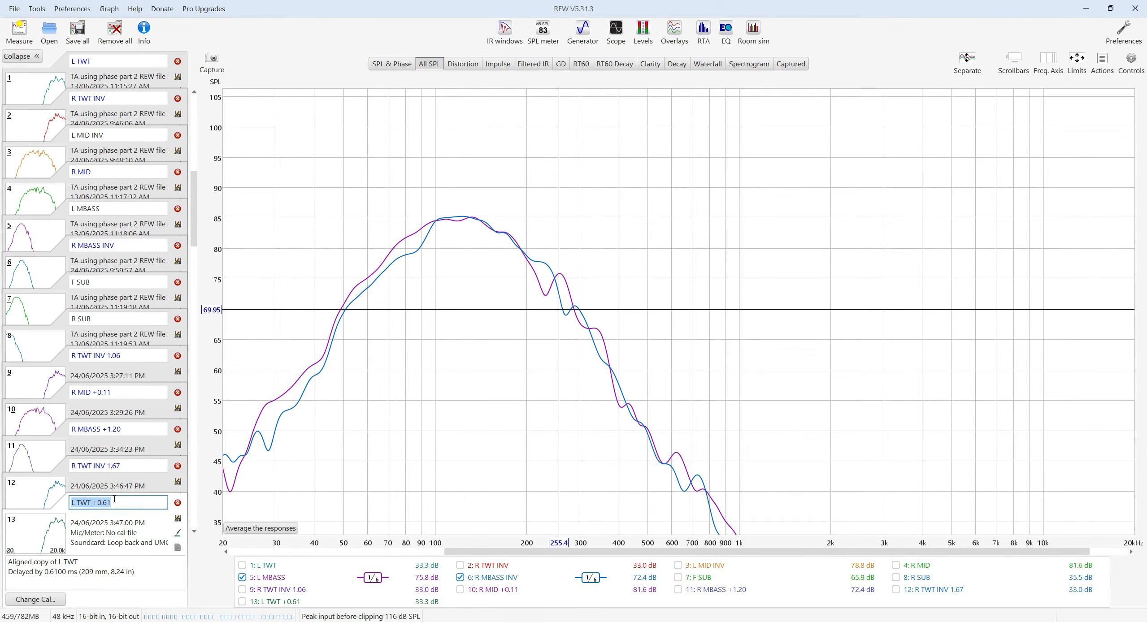
click(114, 500)
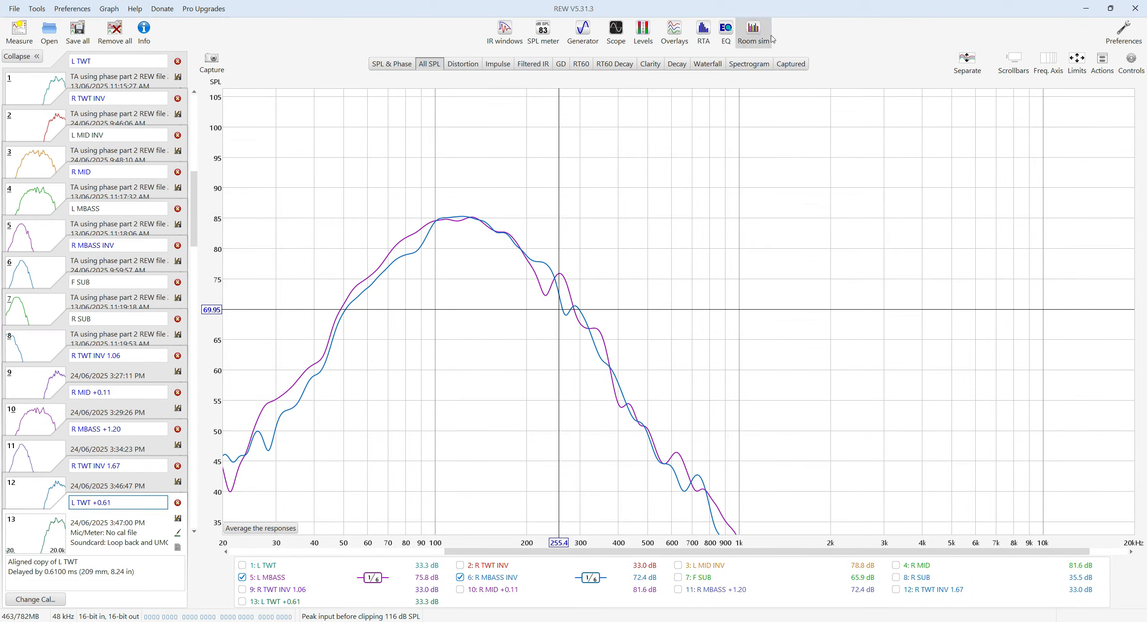
Create an aligned copy of L TWT +0.61 delayed by 8 ms with the Alignment tool.
click(1102, 61)
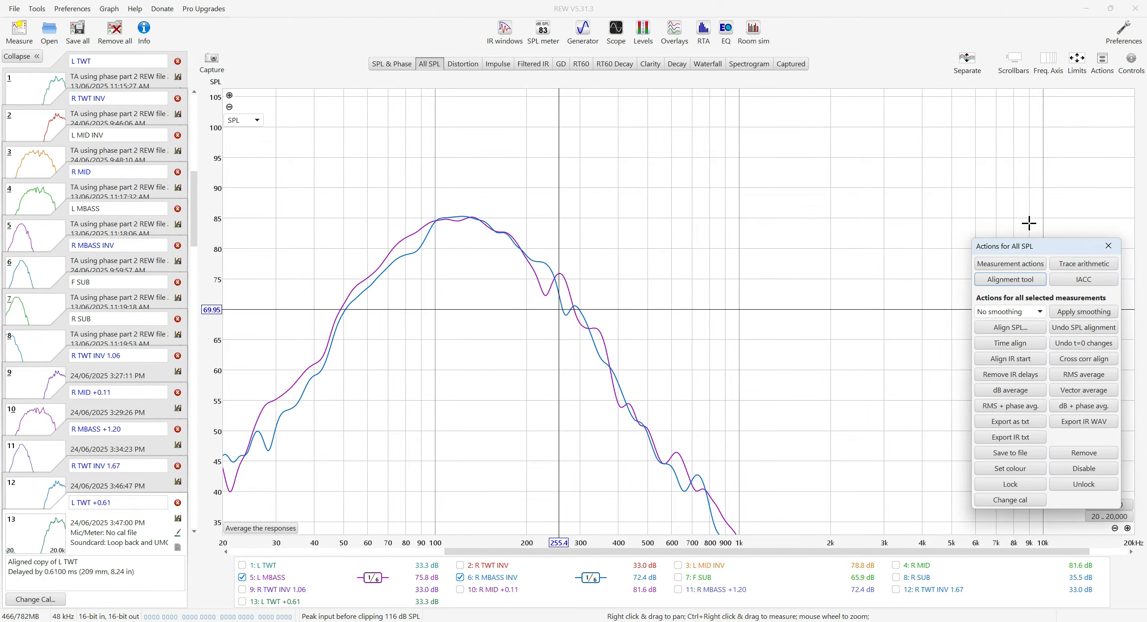
click(1010, 280)
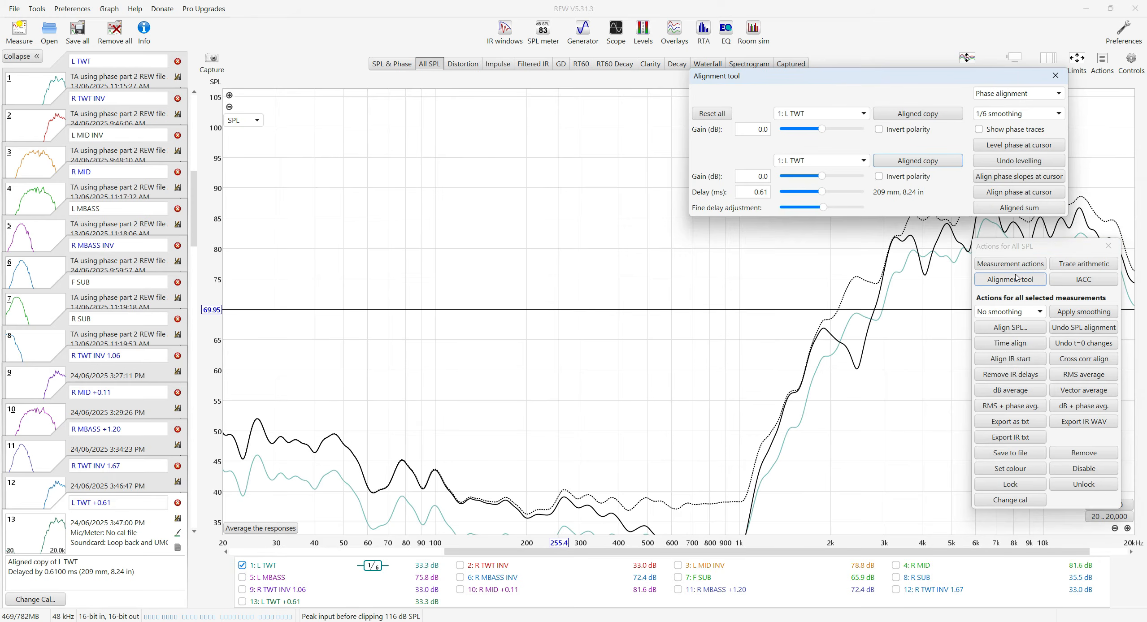
click(865, 163)
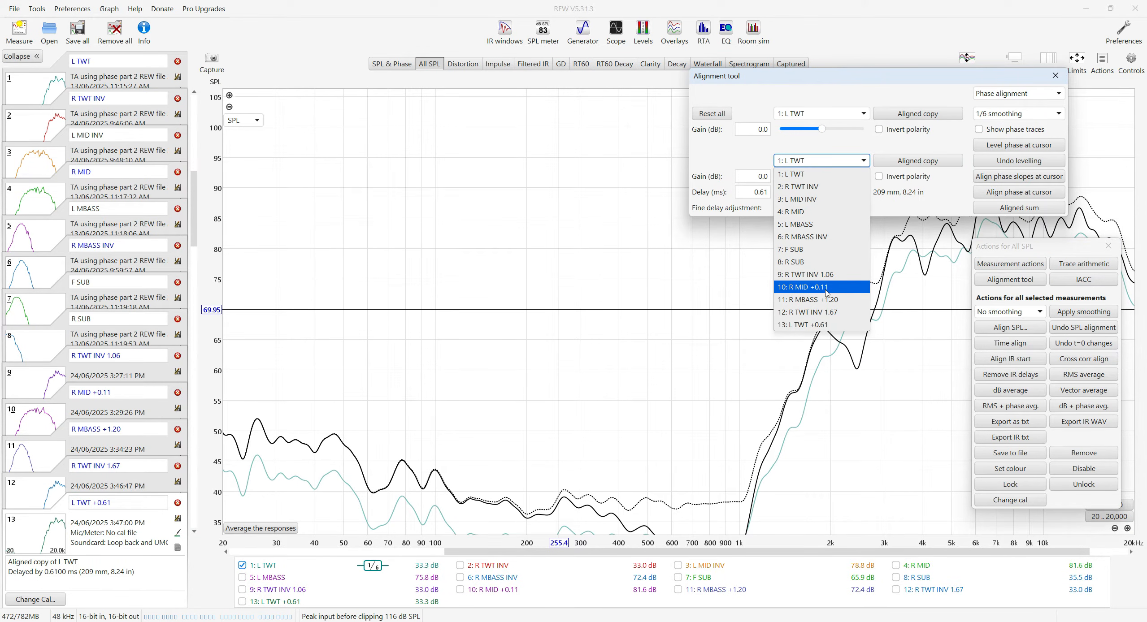
click(823, 324)
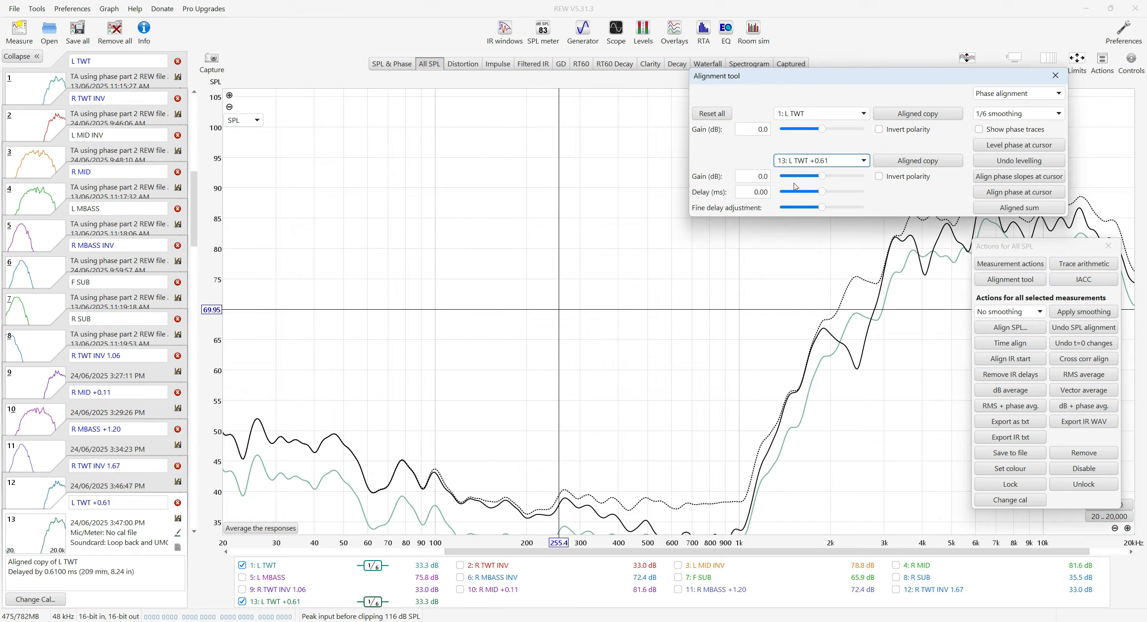
click(753, 193)
text(8)
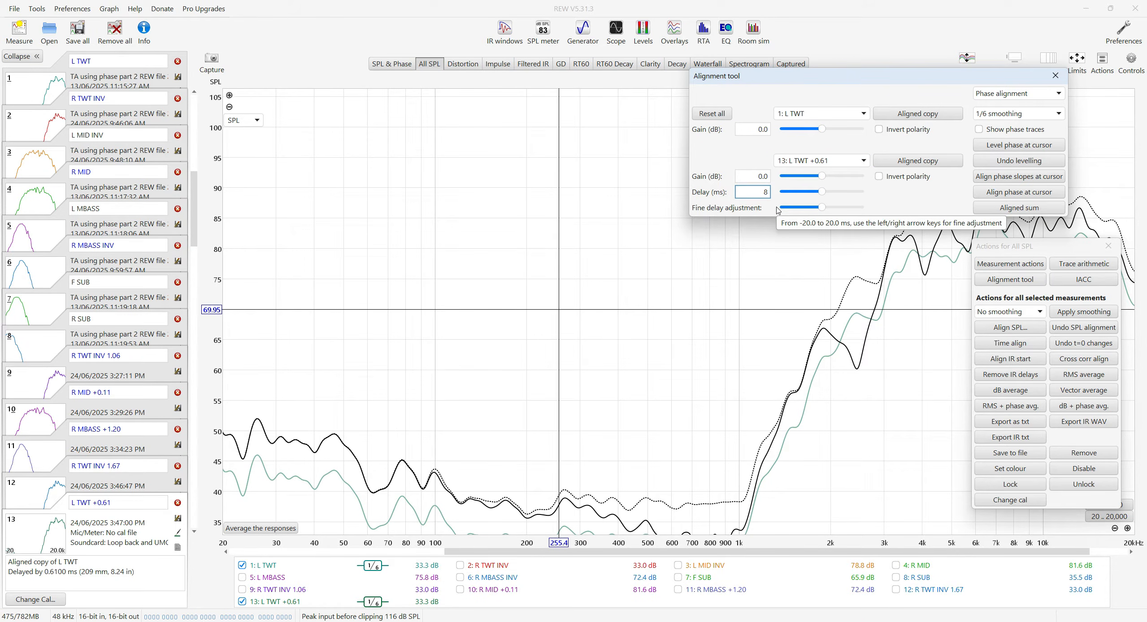
key(Return)
click(918, 160)
Rename the delayed left tweeter copy to L TWT +8.61-aligned.
click(107, 507)
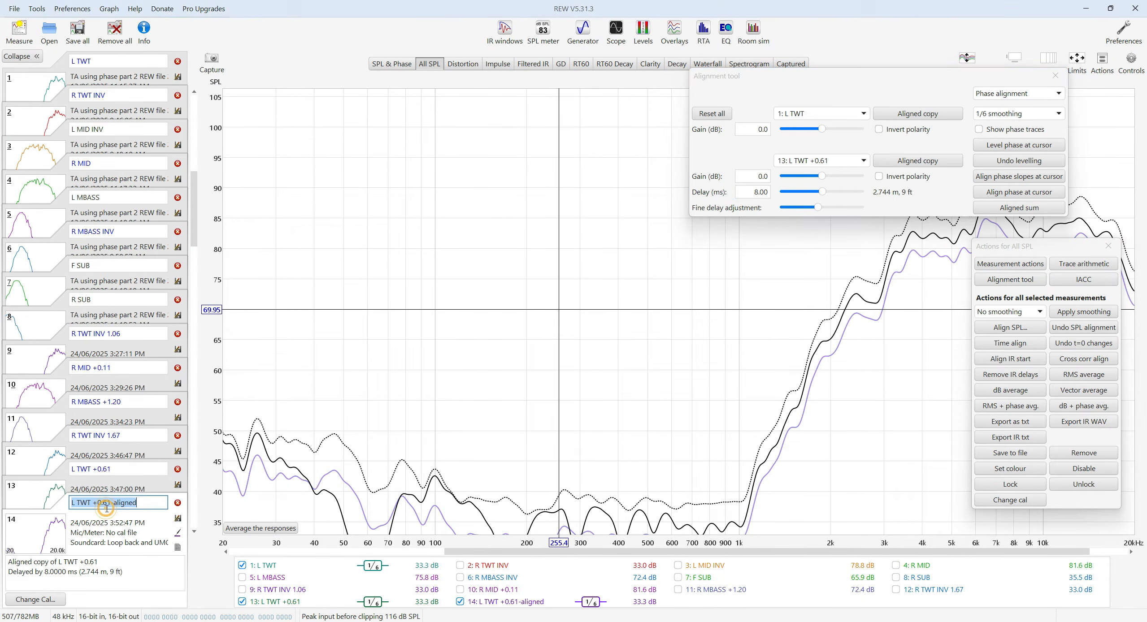
click(108, 507)
key(BackSpace)
text(8)
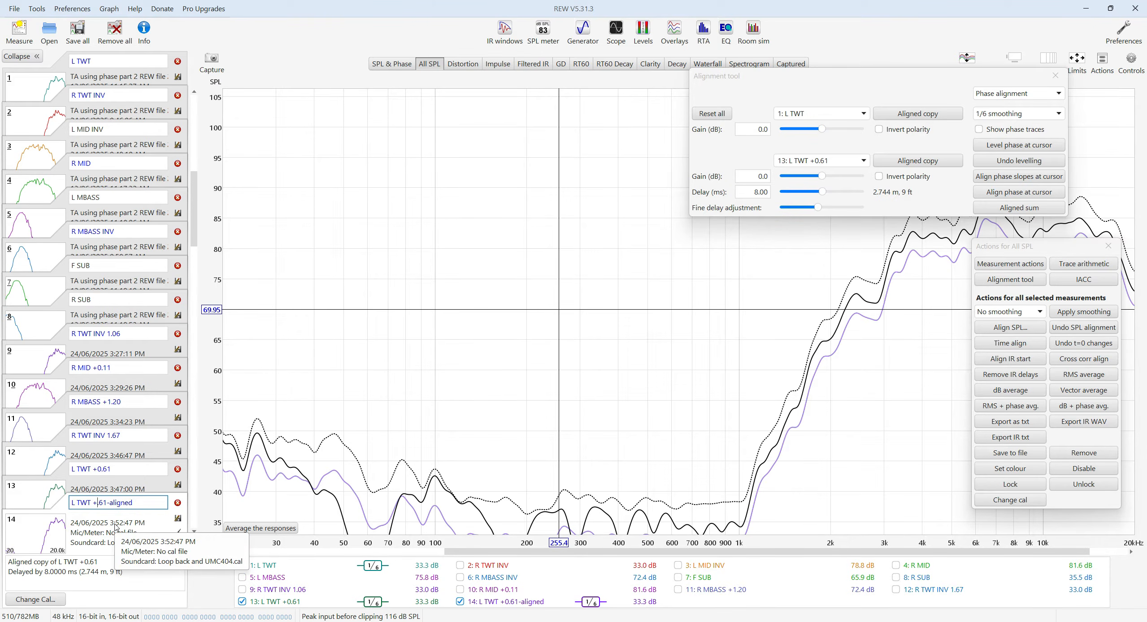
key(Return)
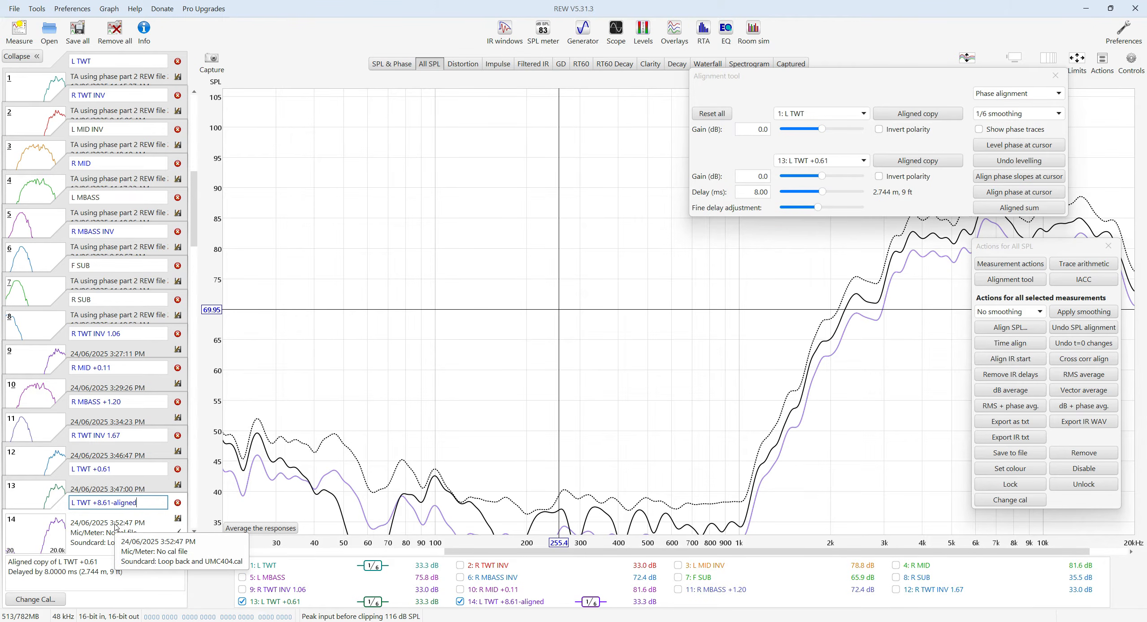
Create an aligned copy of R TWT INV 1.67 with a delay of 8 ms.
click(863, 162)
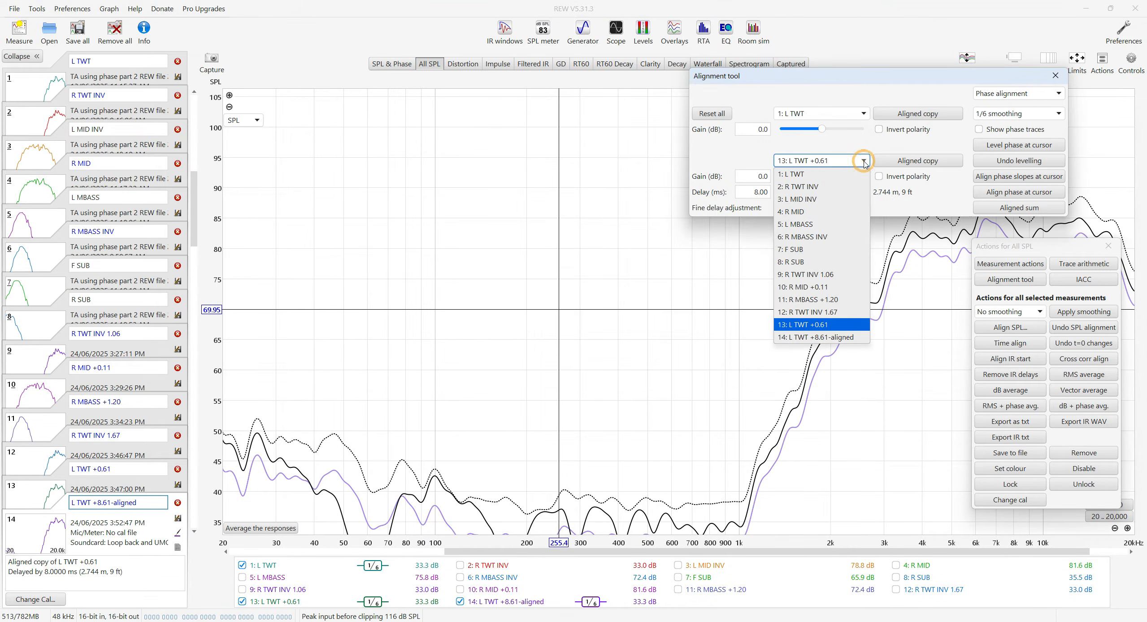
click(835, 315)
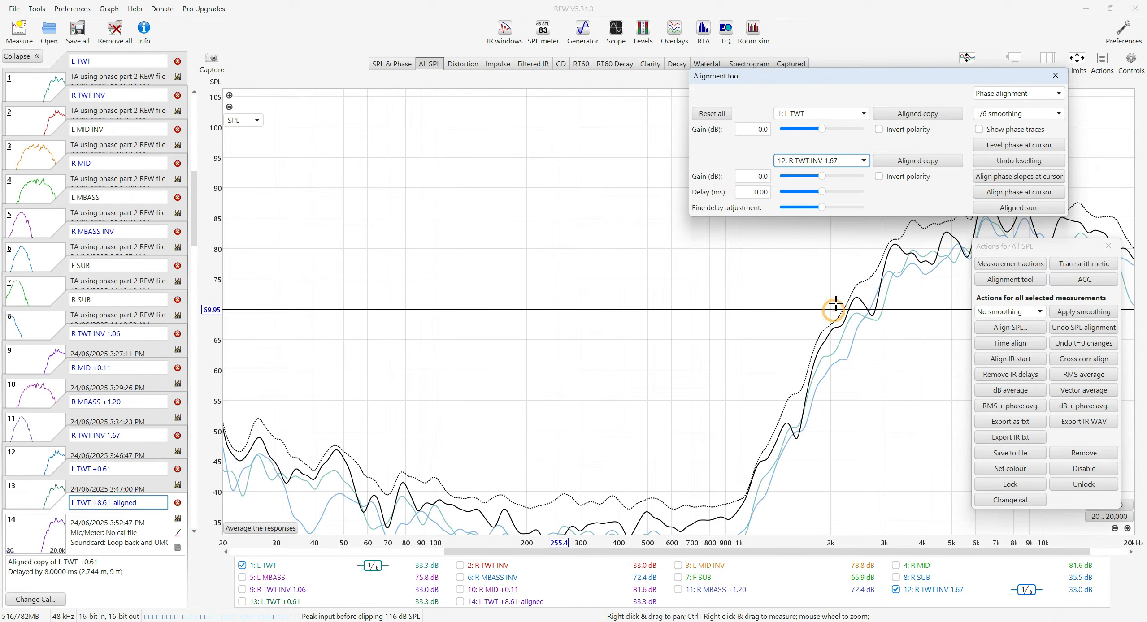
click(747, 195)
text(8)
key(Return)
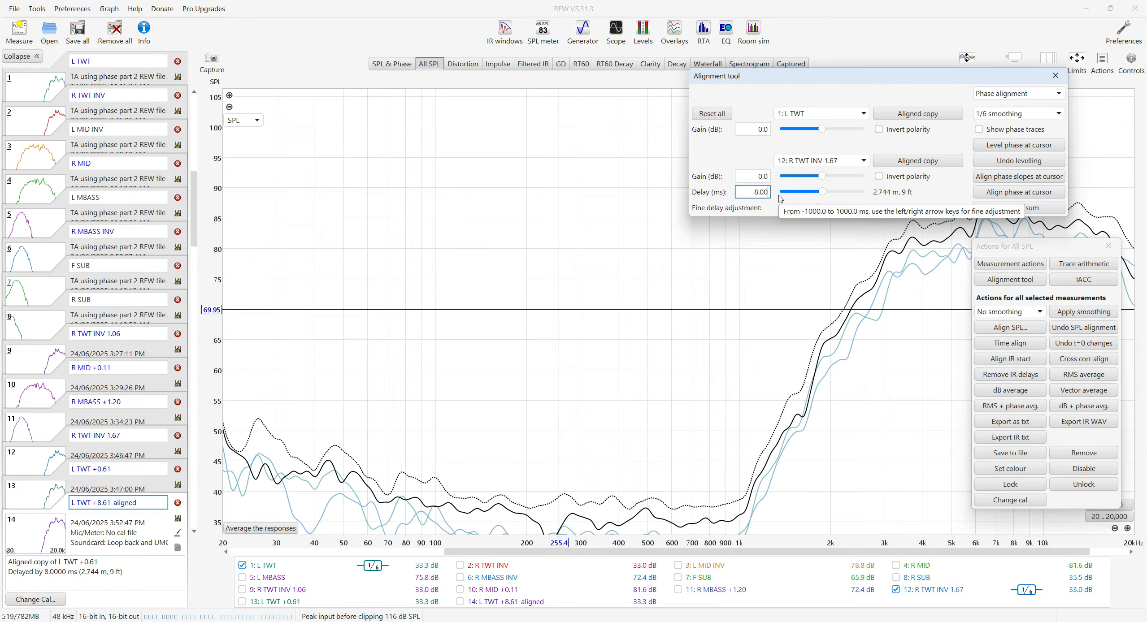
click(905, 164)
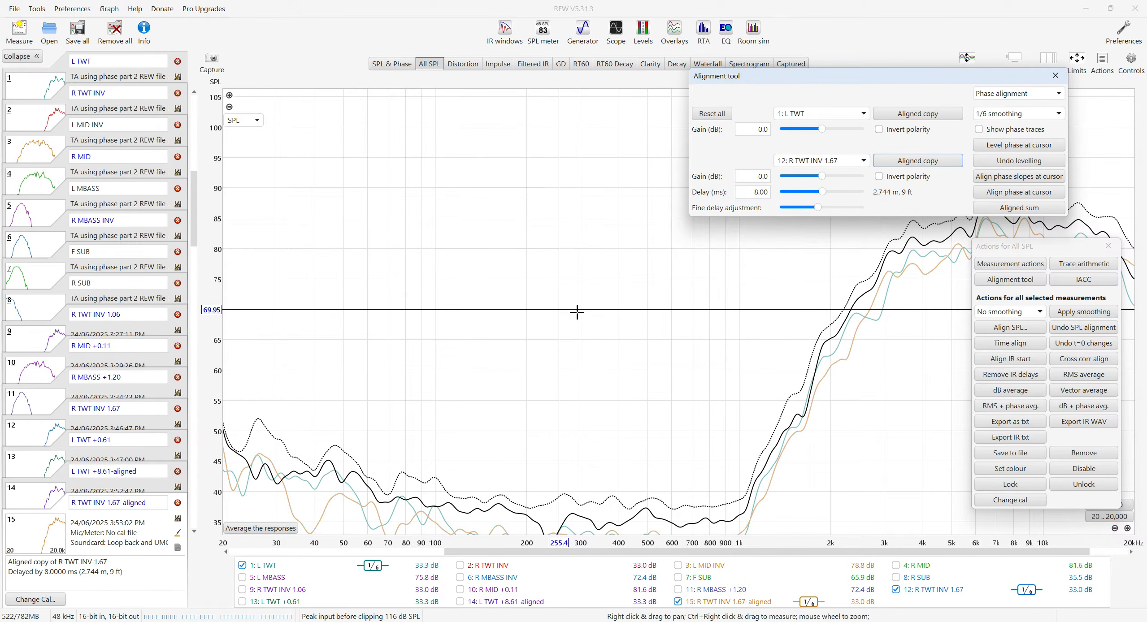
Rename the delayed right tweeter copy to R TWT INV 9.67-aligned.
double_click(110, 501)
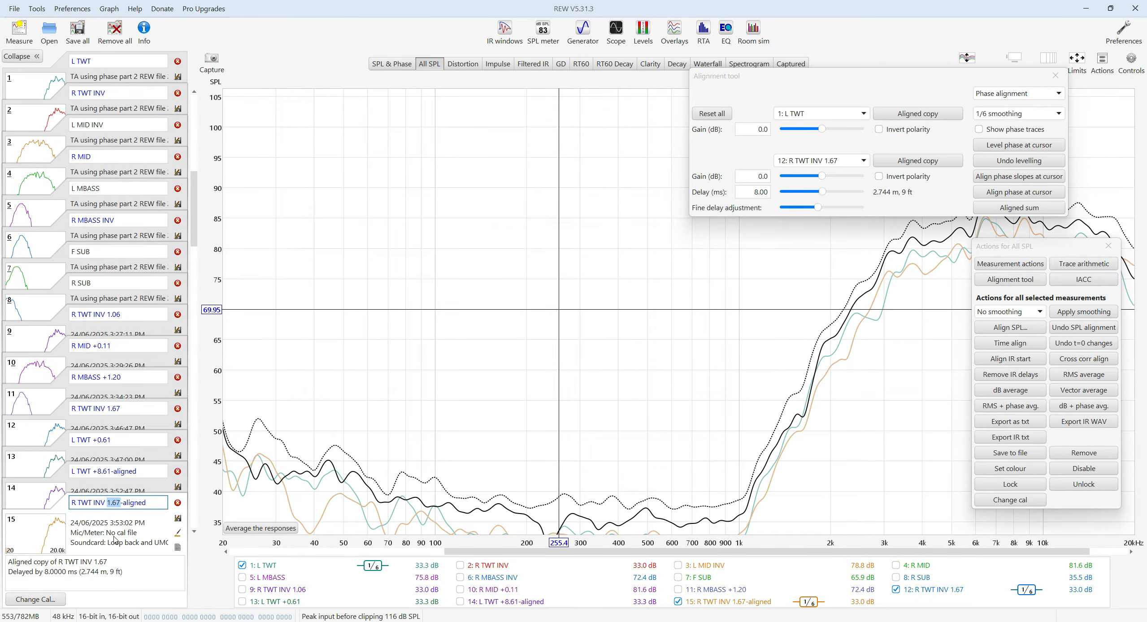
click(107, 504)
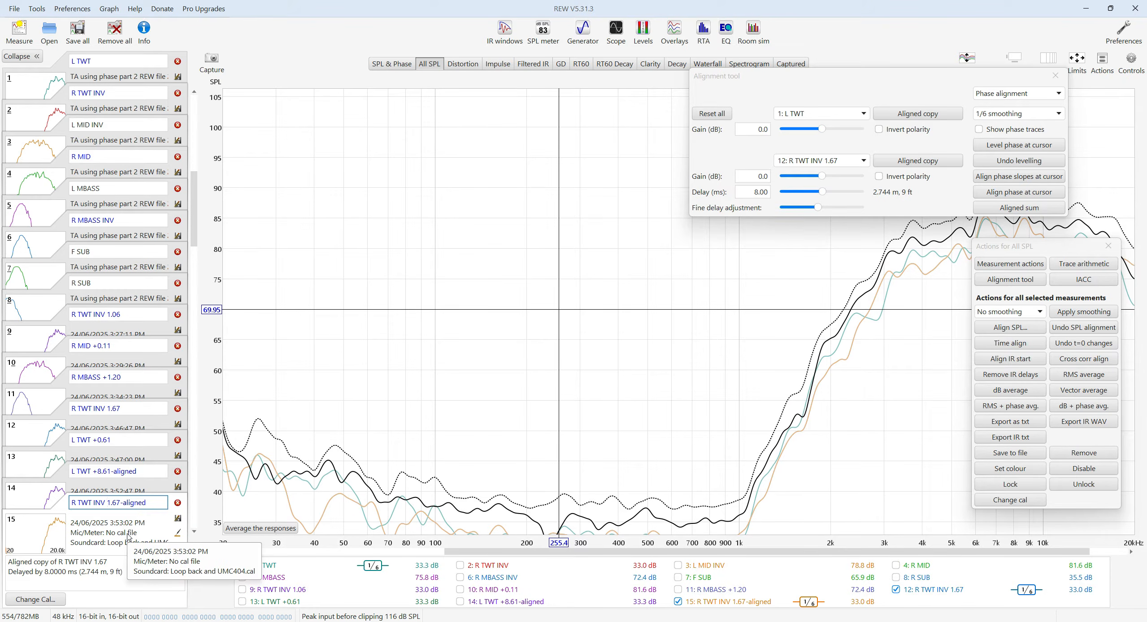
key(Delete)
text(9)
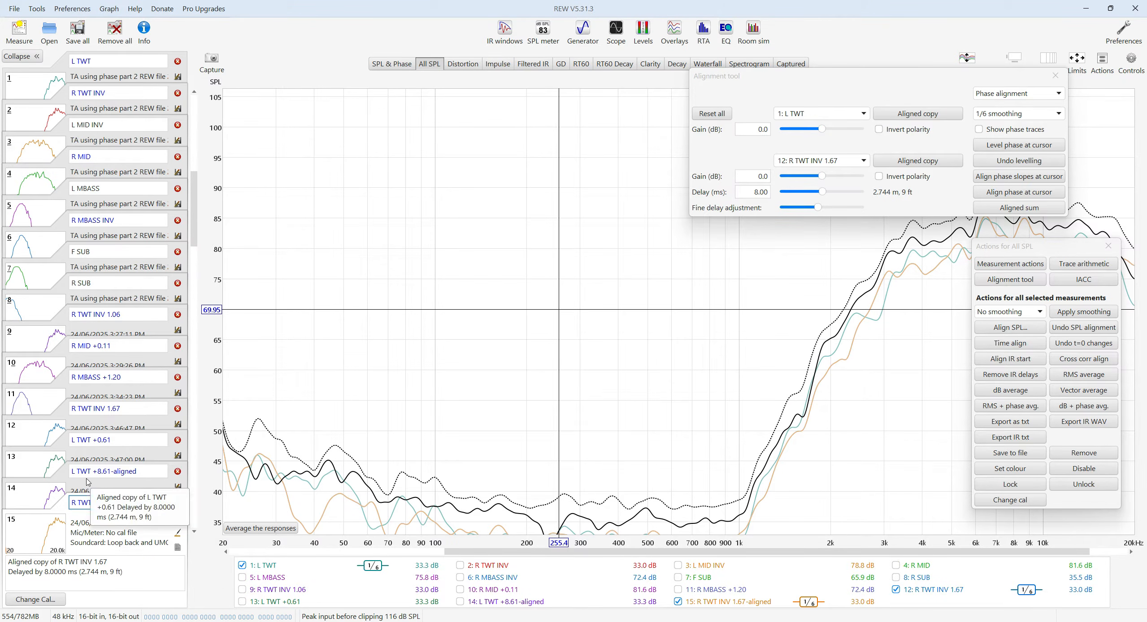
Remove the "-aligned" suffix from both delayed tweeter copies, leaving the names L TWT +8.61 and R TWT INV 9.67.
drag(145, 471, 109, 473)
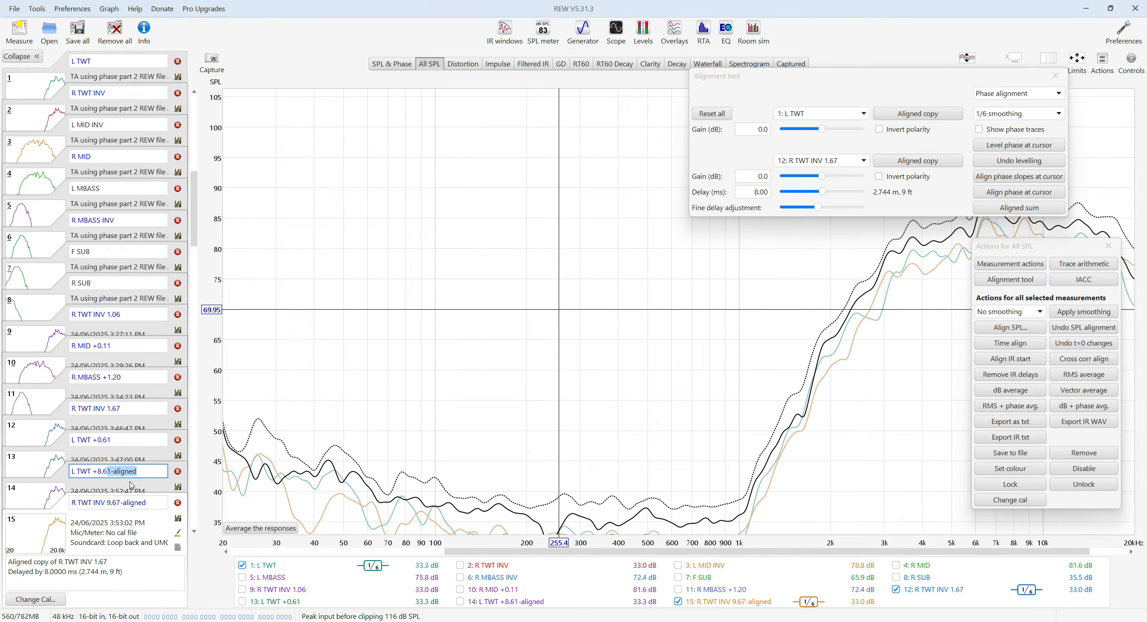
key(BackSpace)
text(1)
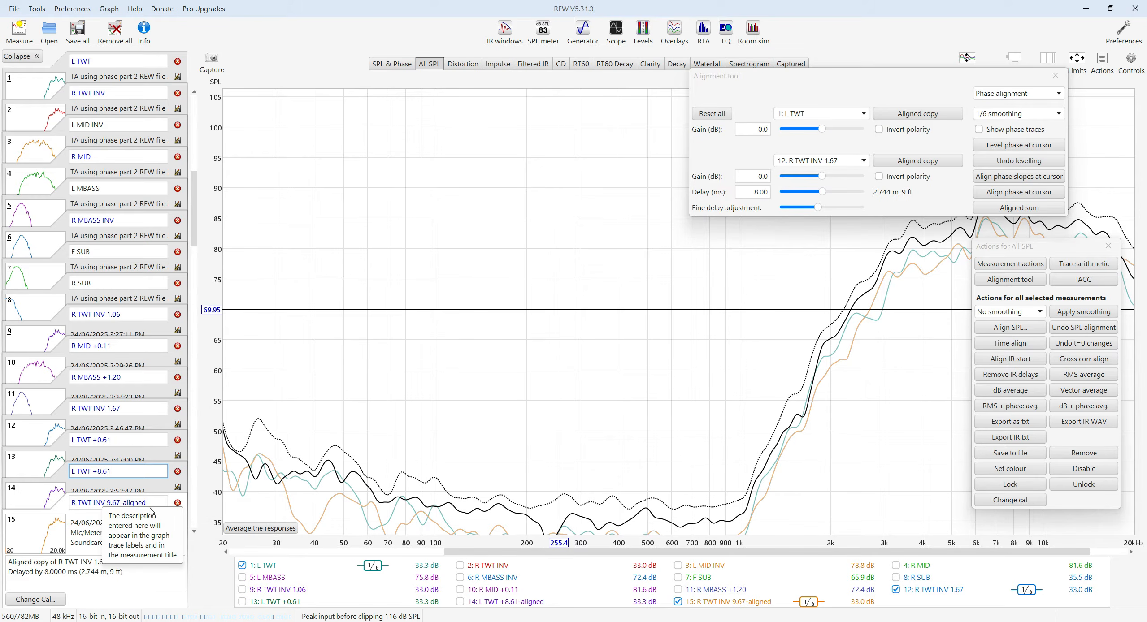
click(152, 502)
double_click(132, 503)
key(BackSpace)
key(BackSpace)
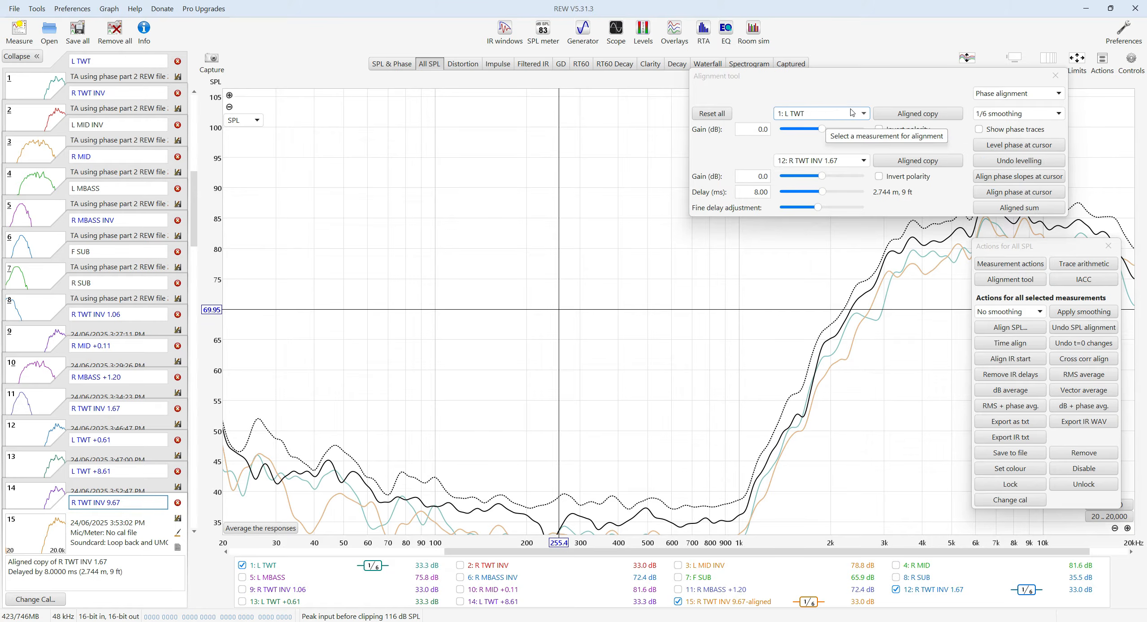
Create an aligned copy of L MID INV with a delay of 8 ms.
click(857, 161)
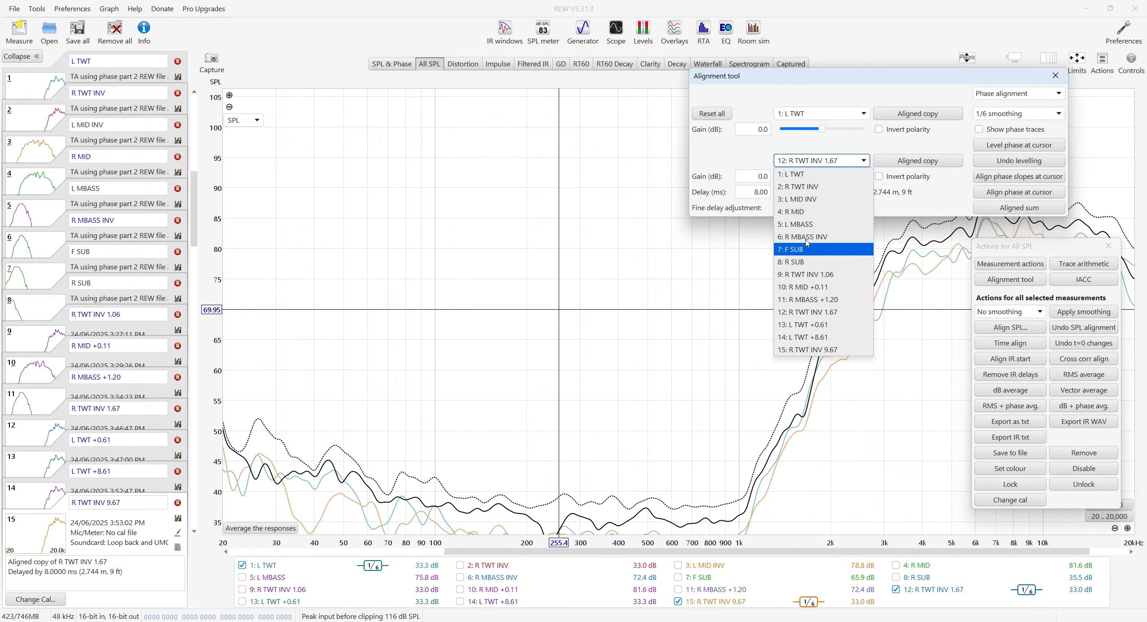
click(817, 200)
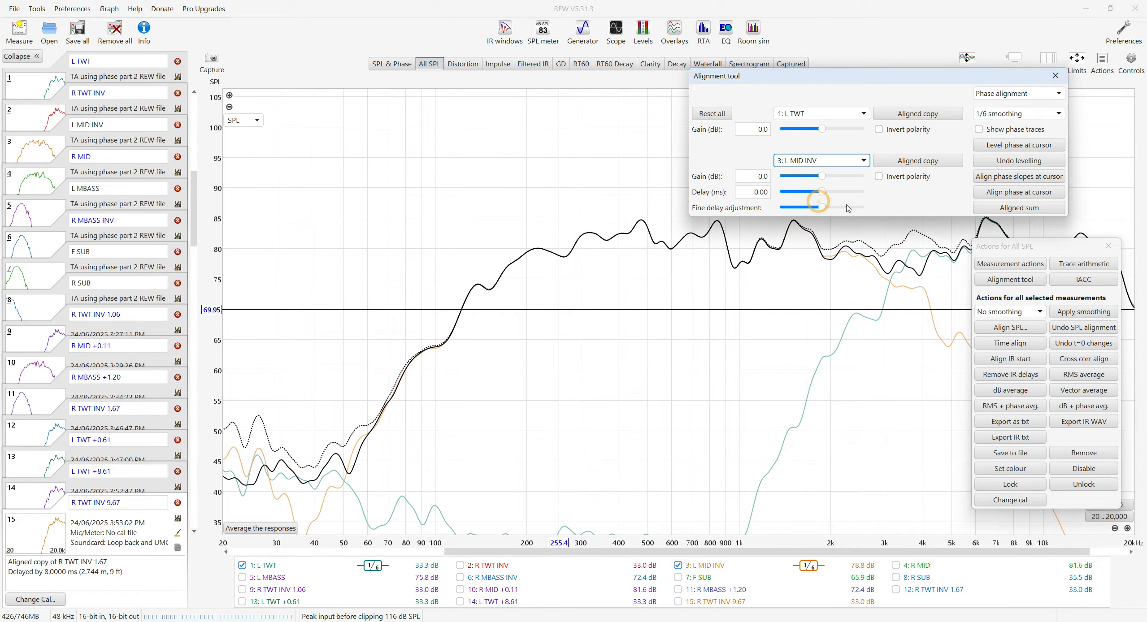
click(755, 194)
text(8)
key(Return)
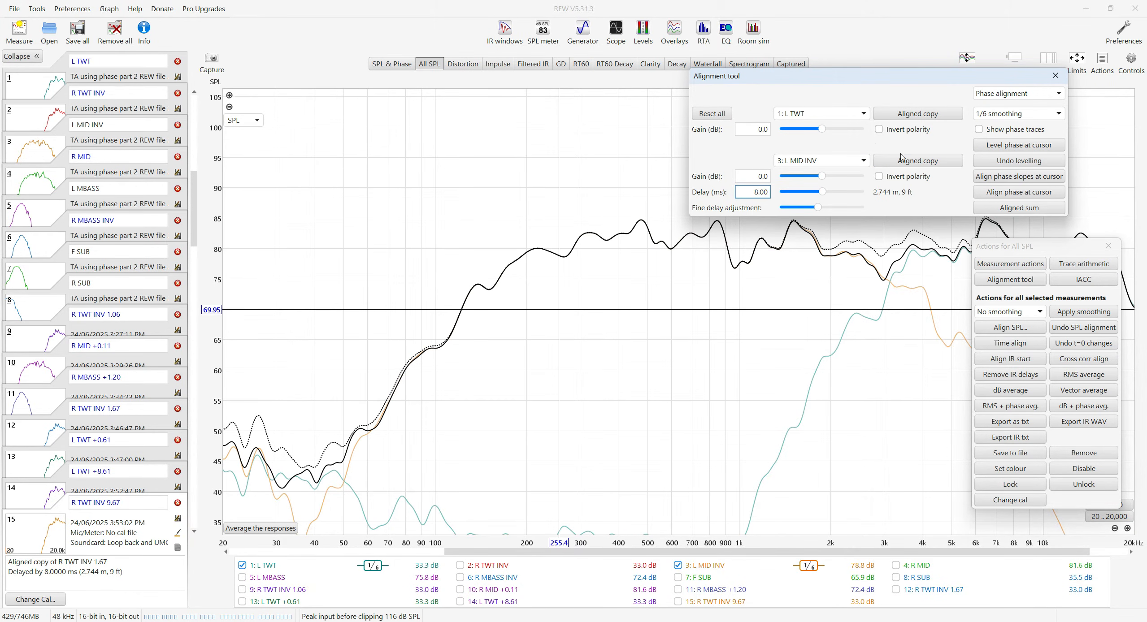
click(914, 161)
Rename the delayed left midrange copy to L MID INV +8.00.
drag(129, 502, 106, 504)
key(BackSpace)
key(BackSpace)
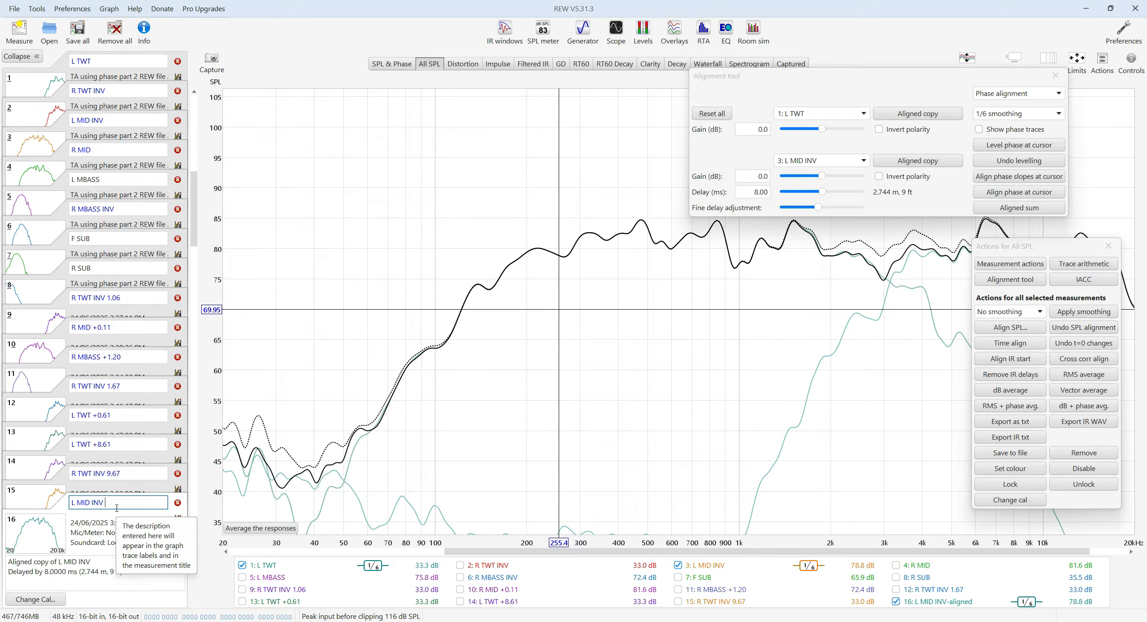
text(+8.00)
key(Return)
Create an aligned copy of R MID +0.11 with a delay of 8 ms.
click(862, 160)
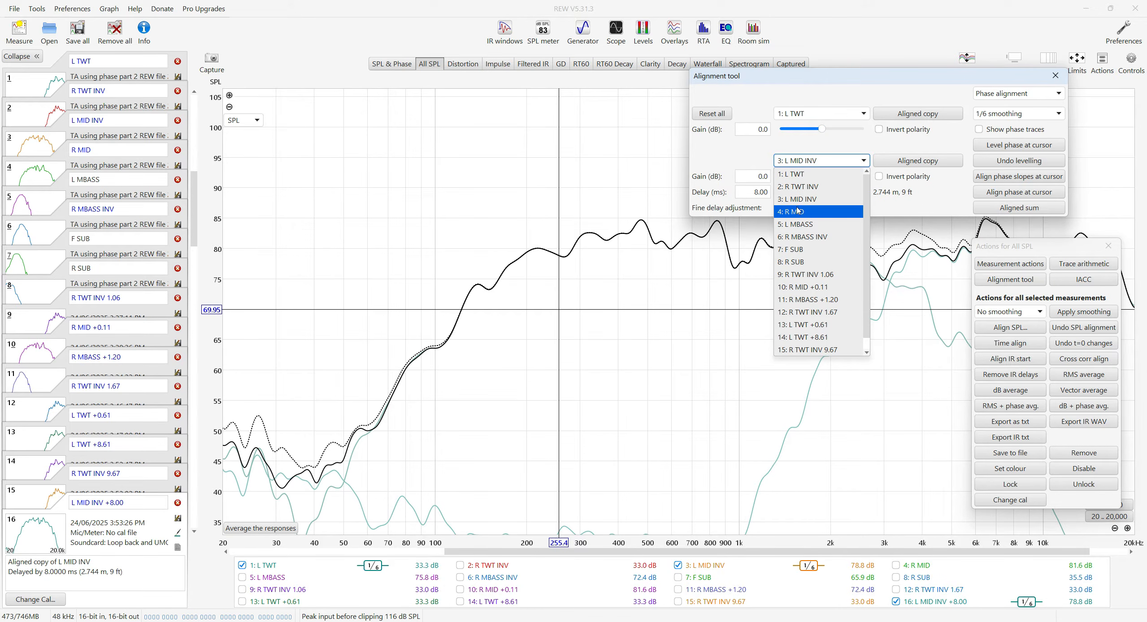
click(809, 288)
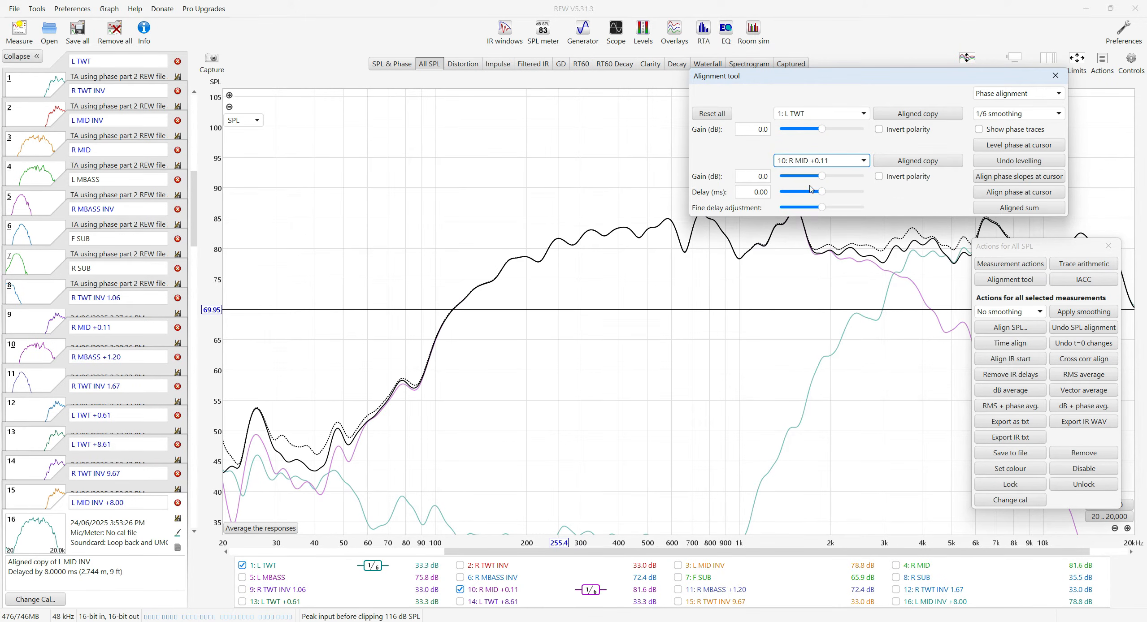
double_click(754, 194)
text(8)
key(Return)
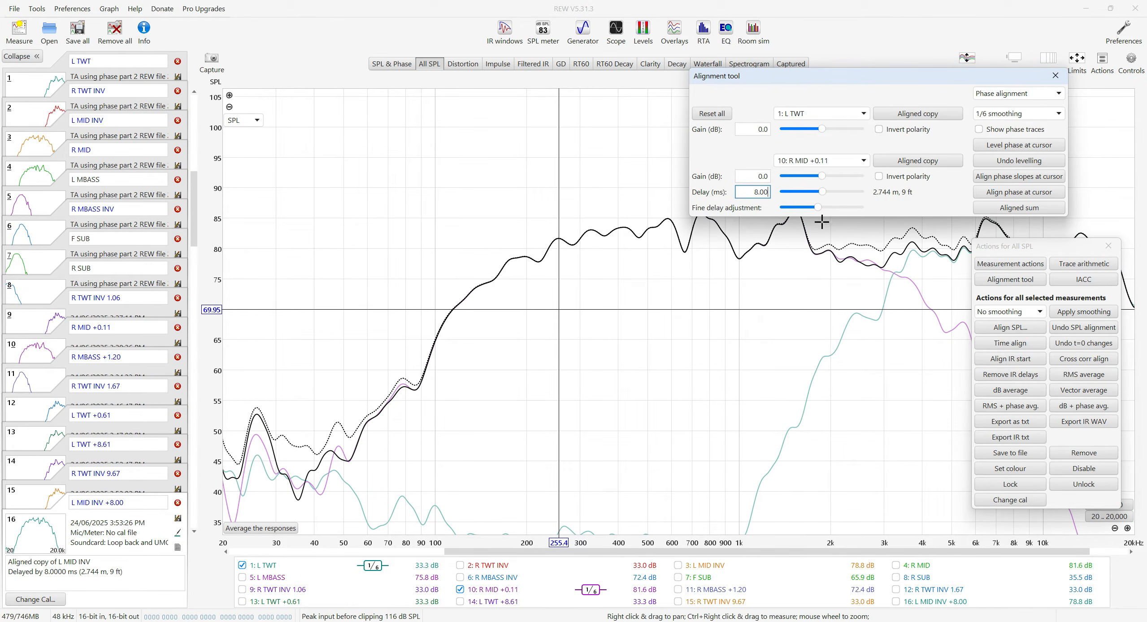
click(917, 160)
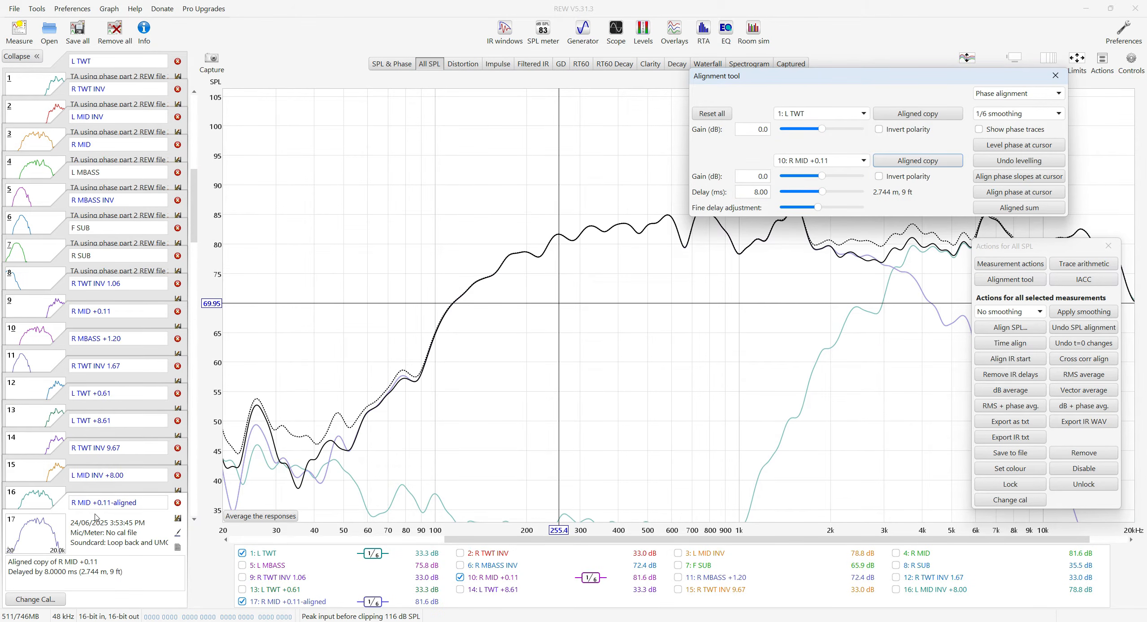
Rename the delayed right midrange copy to R MID +8.11.
click(131, 504)
double_click(113, 505)
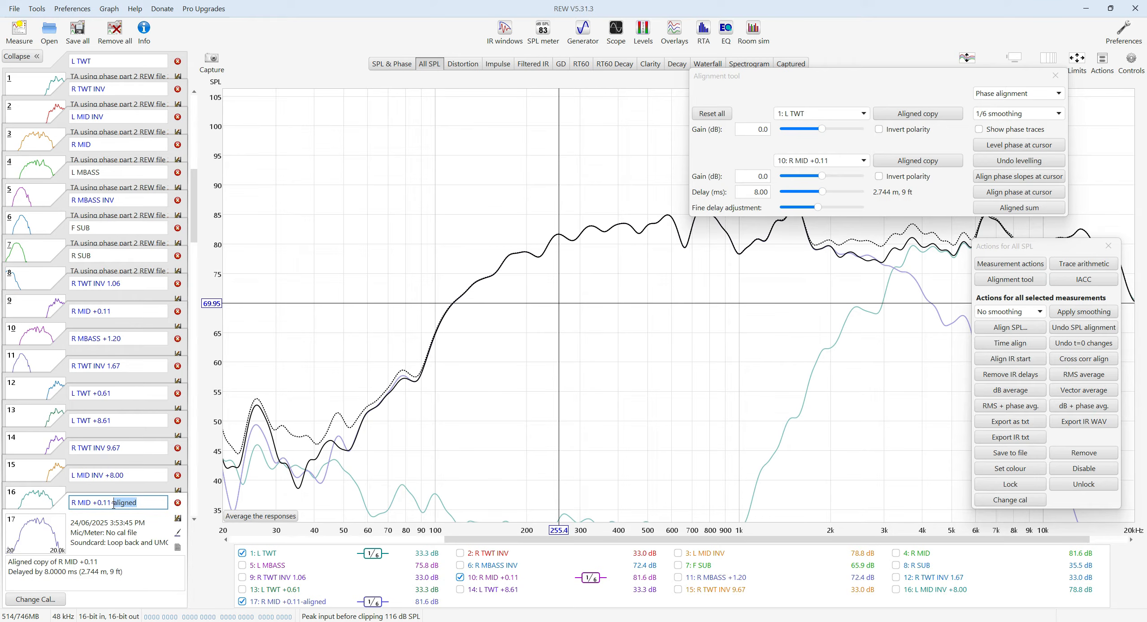
key(BackSpace)
click(101, 503)
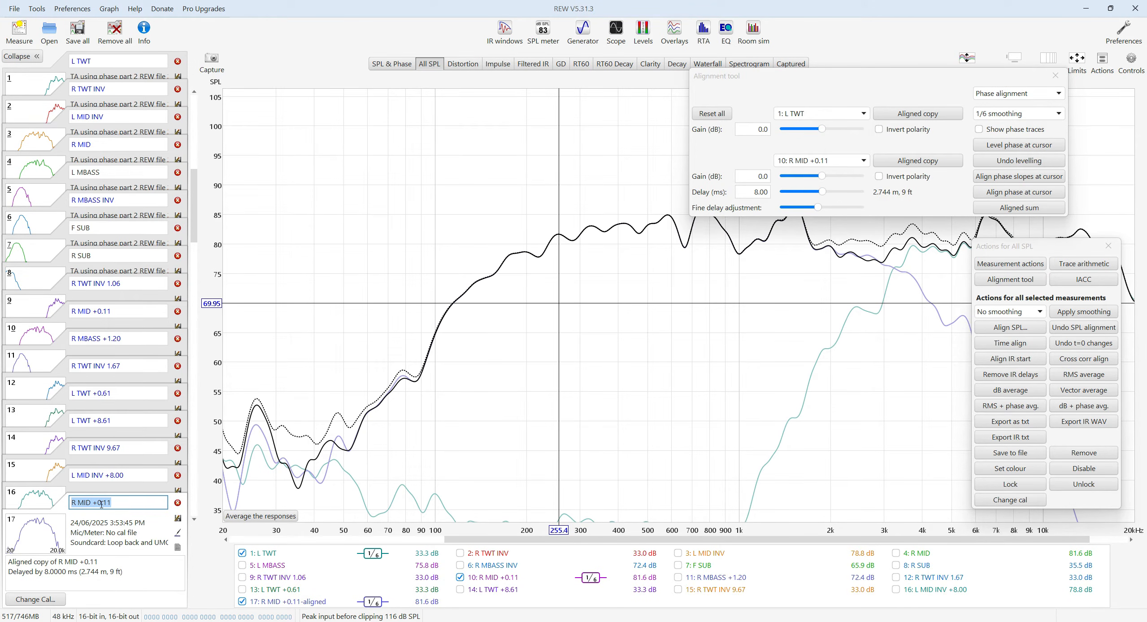
text(8)
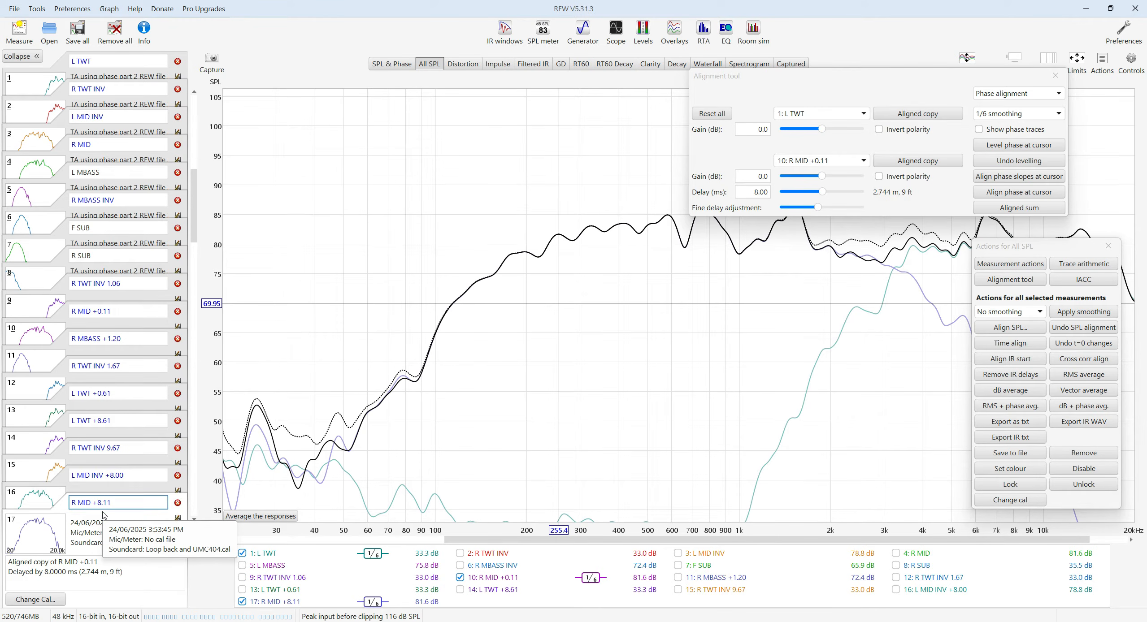
Close the Alignment tool and the All SPL actions, and bring back the impulse overlay.
click(1055, 76)
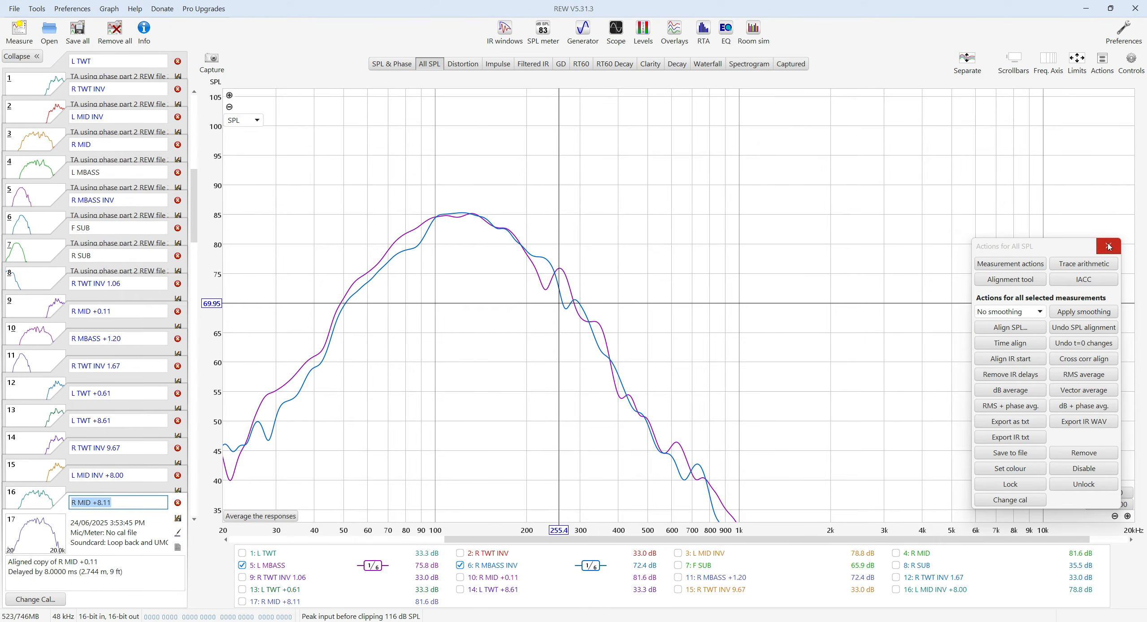
click(1108, 247)
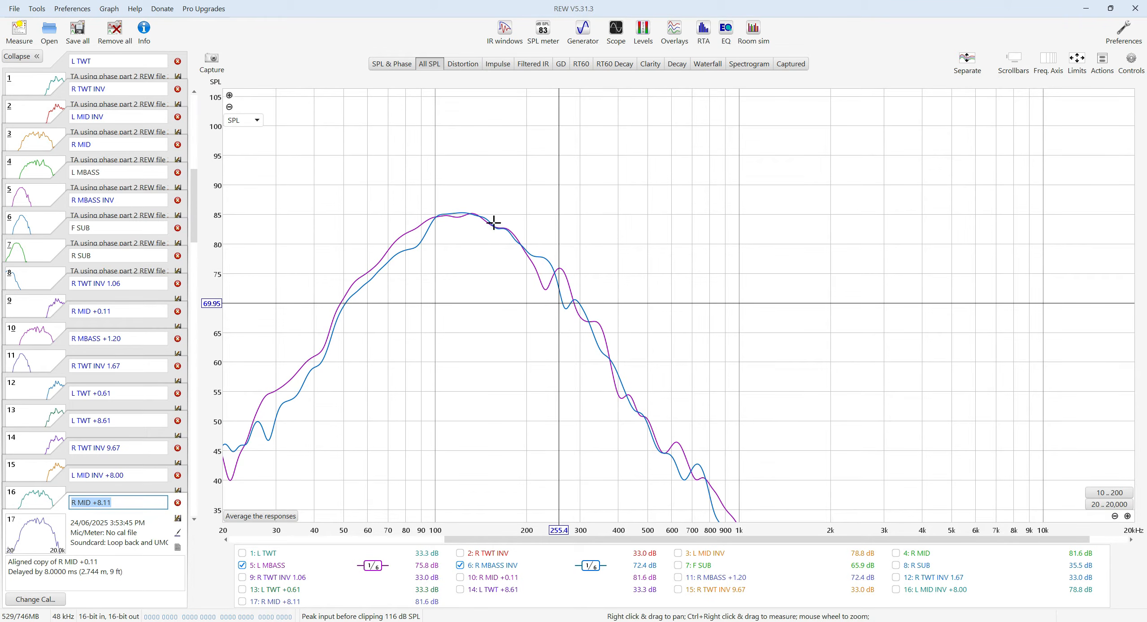
click(680, 30)
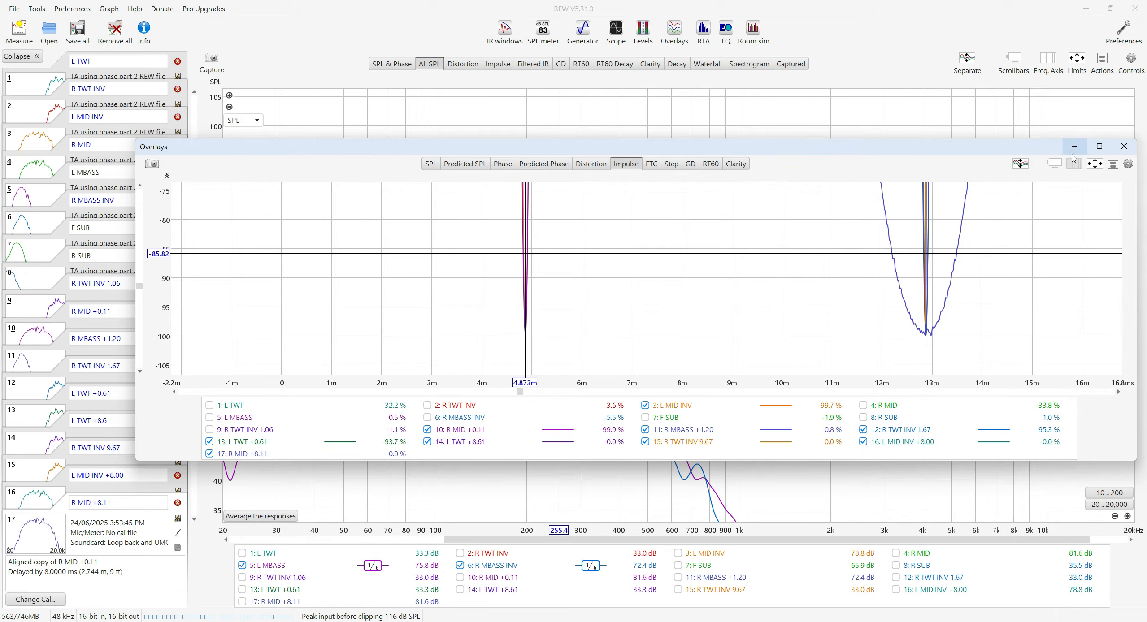
Show only L MBASS, R MBASS +1.20, L TWT +8.61, R TWT INV 9.67, L MID INV +8.00 and R MID +8.11 in the impulse overlay.
click(1099, 146)
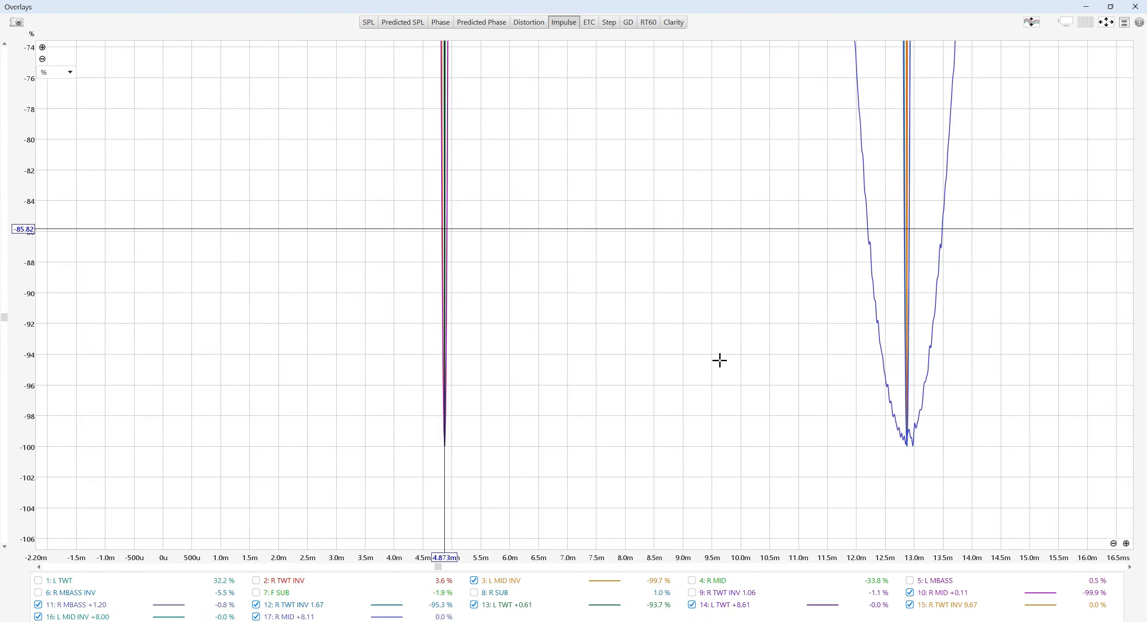
scroll(746, 355, down, 1)
right_click(577, 450)
click(604, 471)
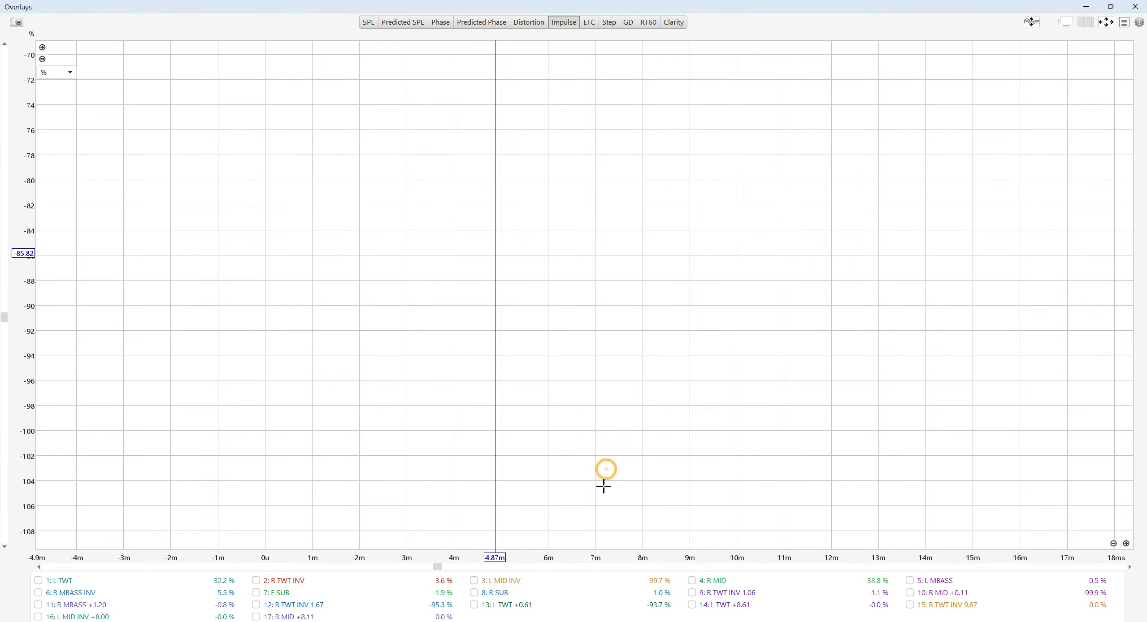
click(947, 583)
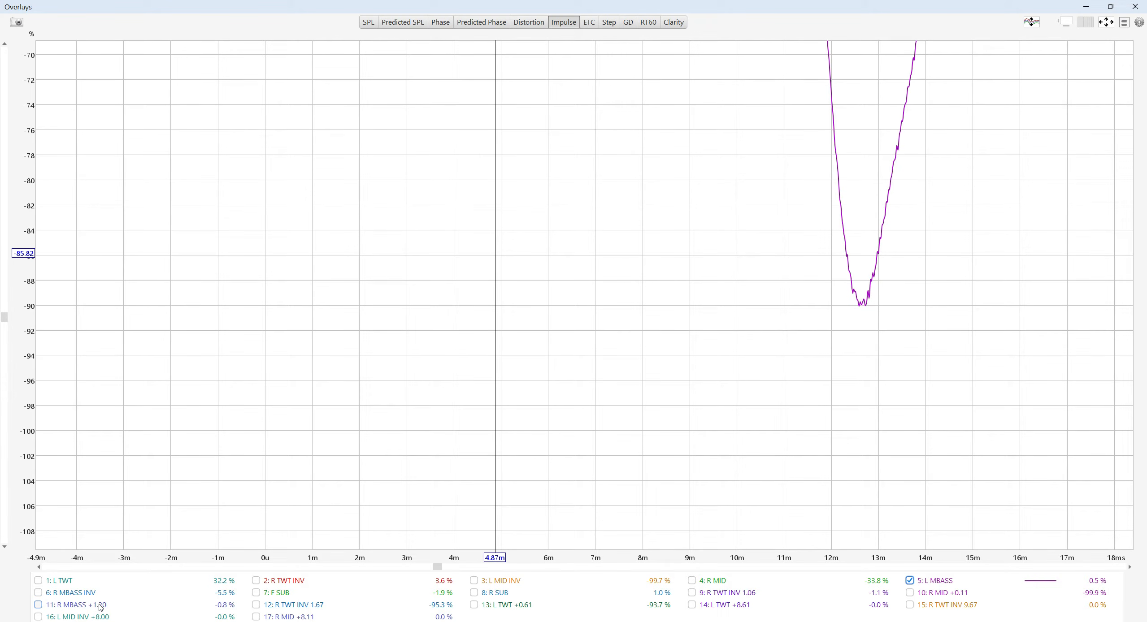
click(100, 608)
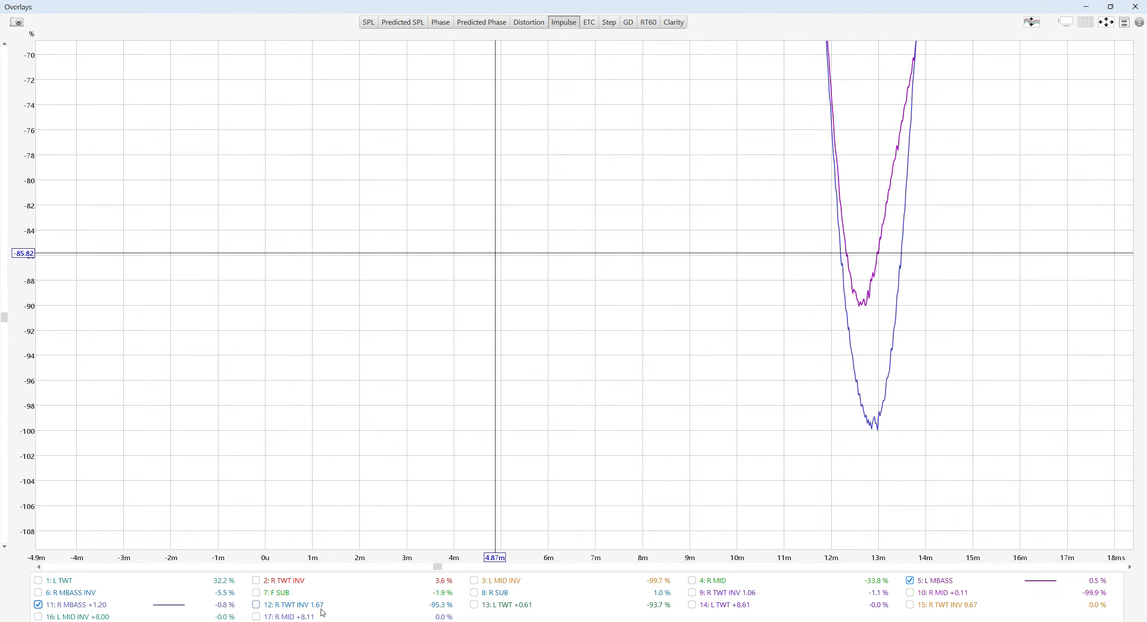
click(691, 605)
click(931, 608)
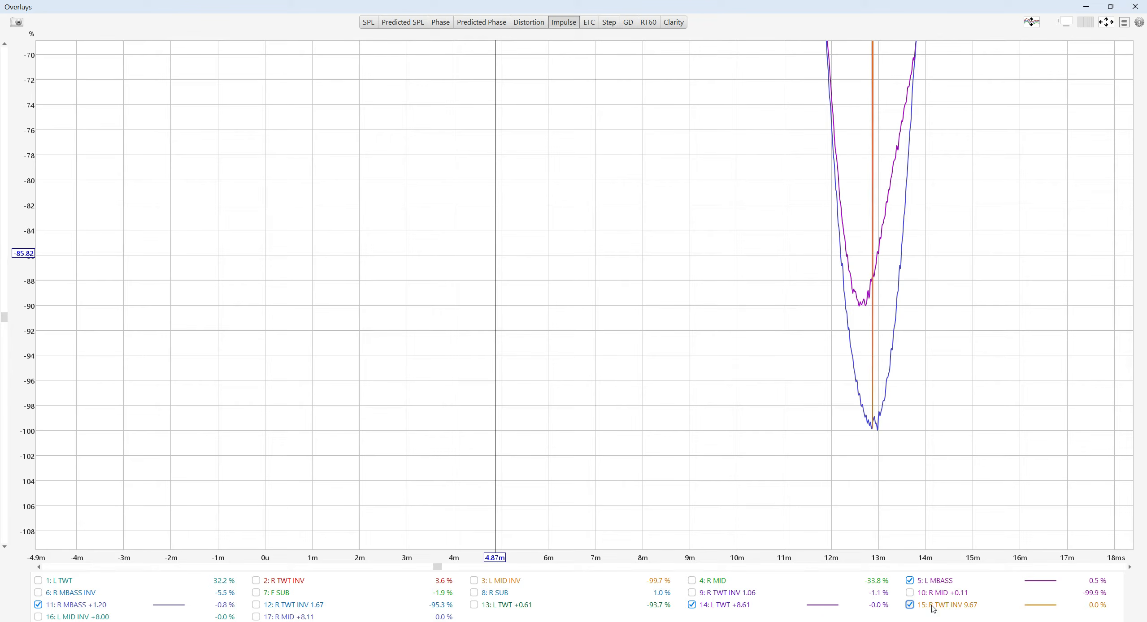
click(98, 618)
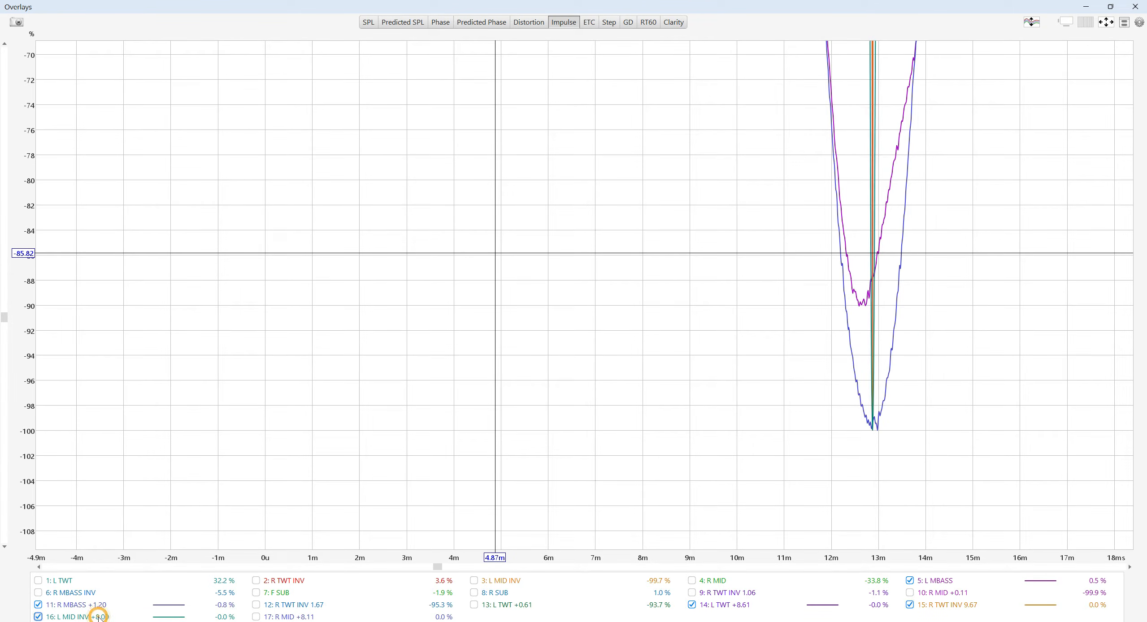
click(307, 618)
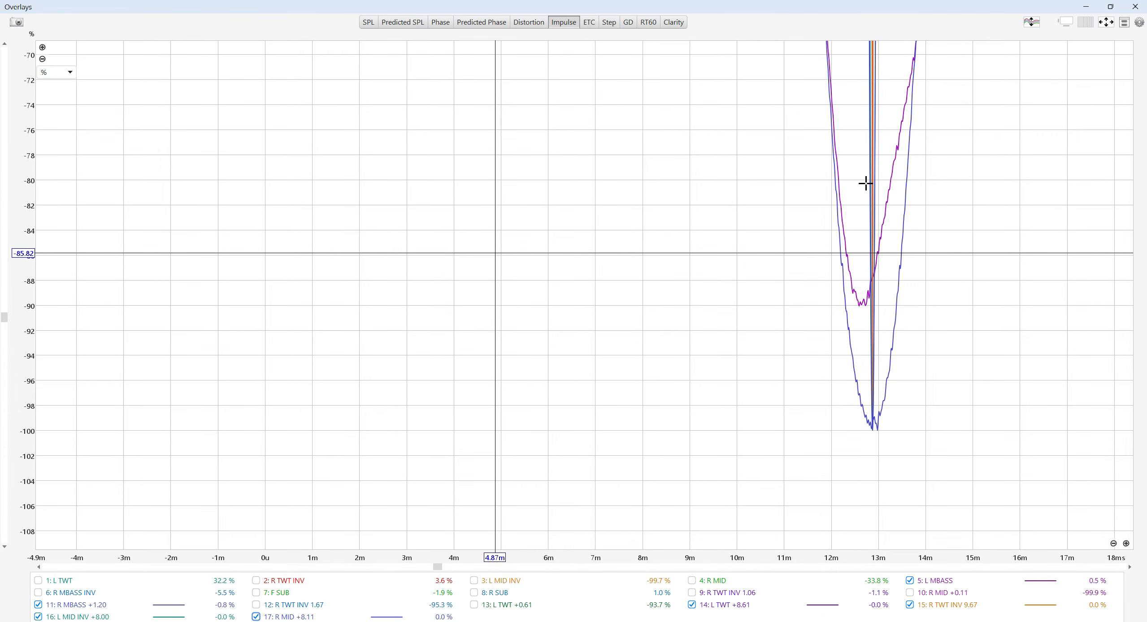
Examine how the delayed tweeter and midrange impulses line up with the midbass peaks, and close the overlay window.
scroll(865, 183, down, 3)
scroll(865, 183, down, 5)
drag(890, 172, 877, 332)
scroll(864, 338, up, 5)
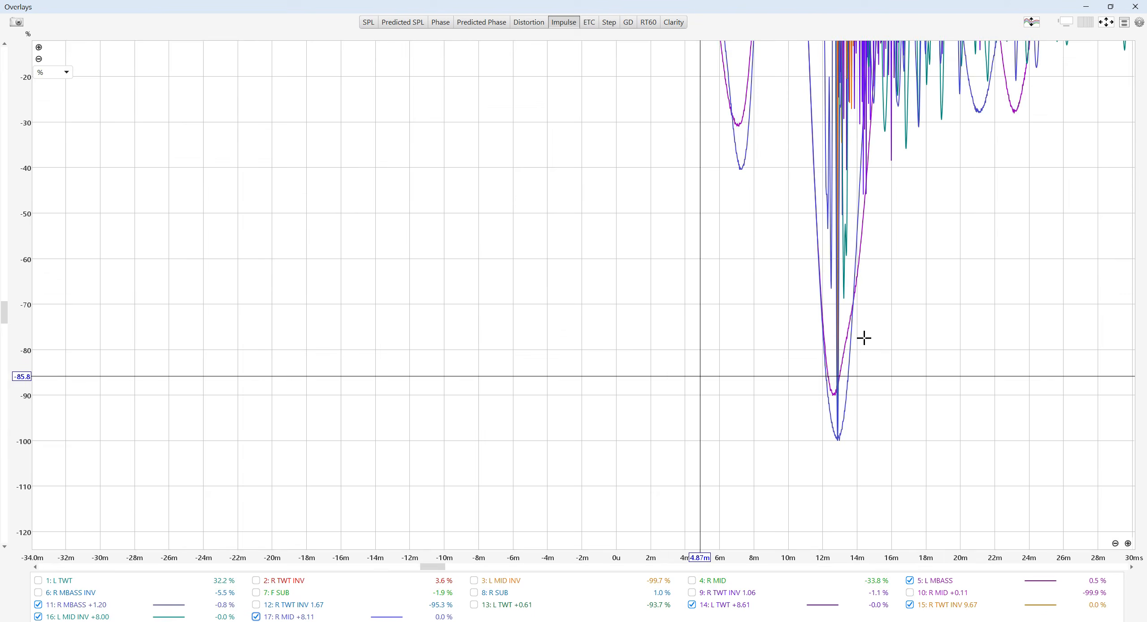
scroll(890, 335, down, 4)
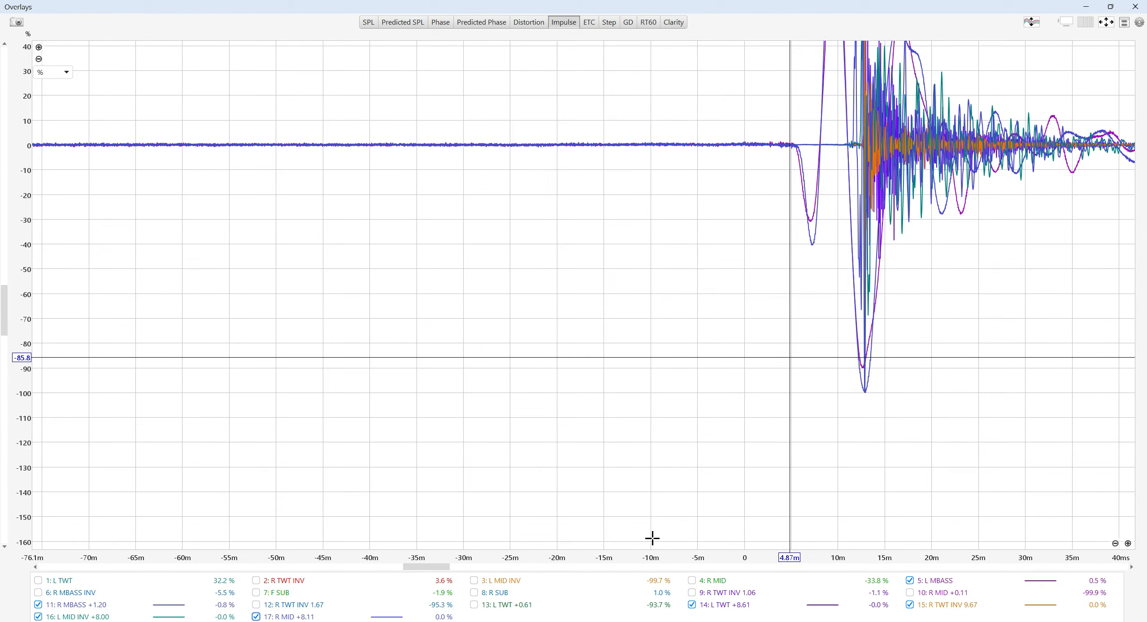
click(1135, 6)
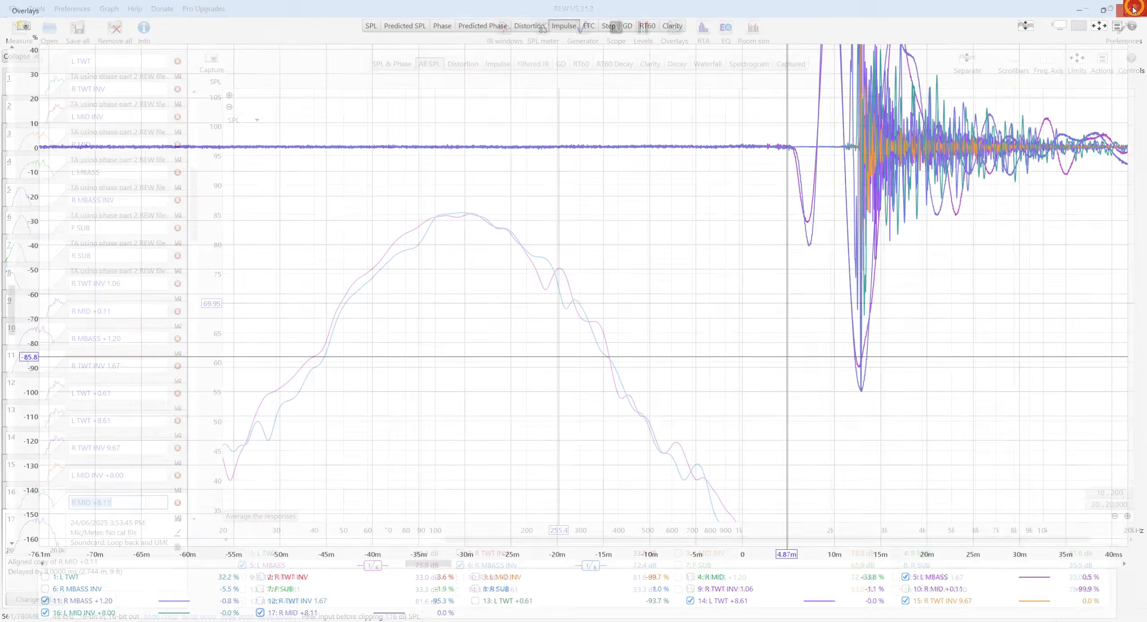
Switch to the Helix DSP PC-Tool and raise the Front L Mid delay to 8.00 ms together with its linked delay group.
click(381, 621)
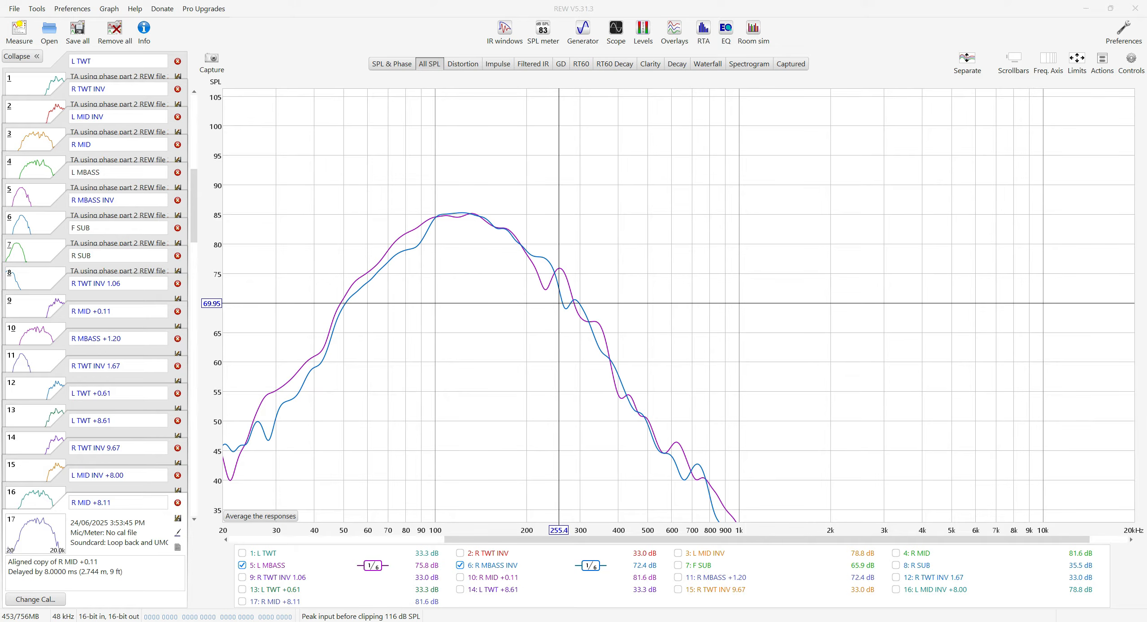
click(422, 621)
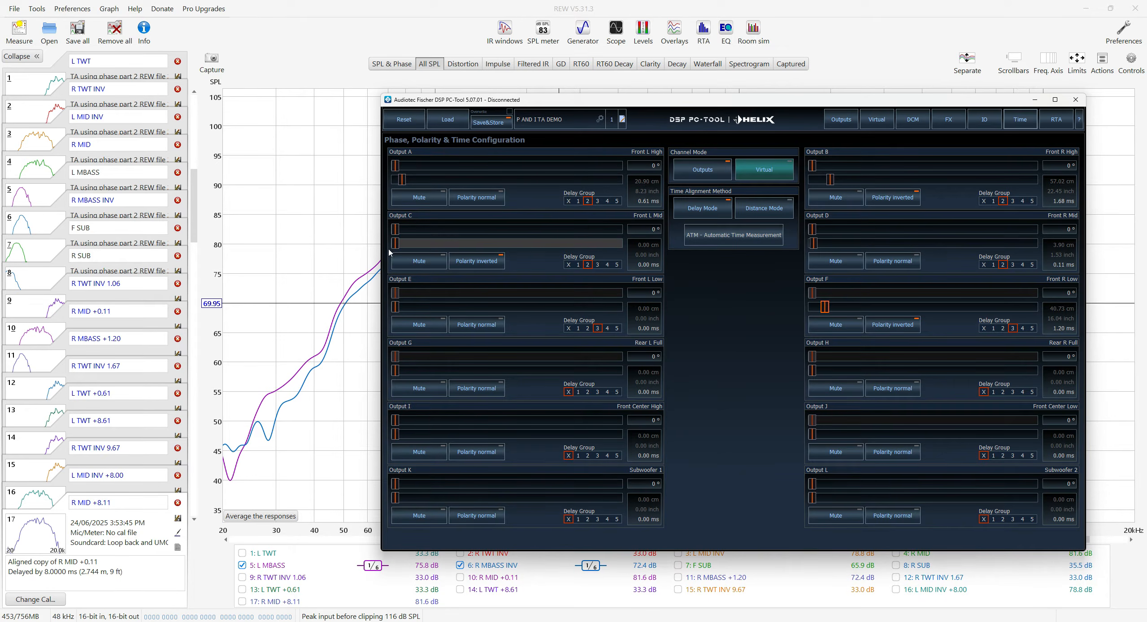
drag(396, 245, 477, 245)
scroll(506, 245, up, 5)
click(469, 246)
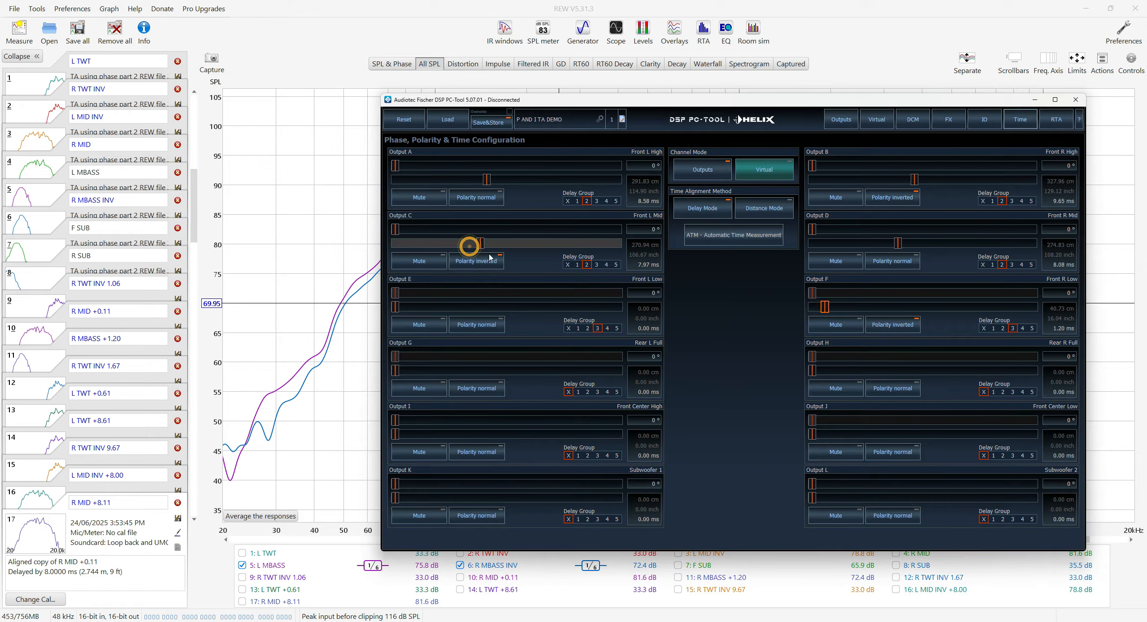
click(499, 246)
Assign the front left and right mid and high outputs to delay group 3, and minimize the DSP tool.
click(1012, 265)
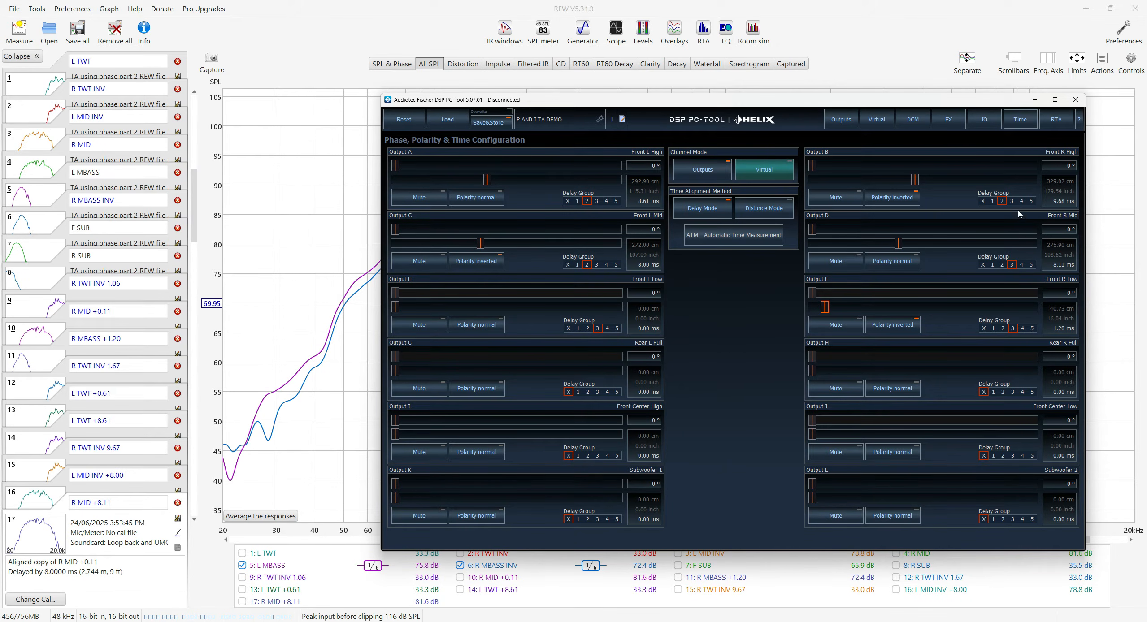
click(1011, 201)
click(597, 201)
click(596, 265)
click(1034, 100)
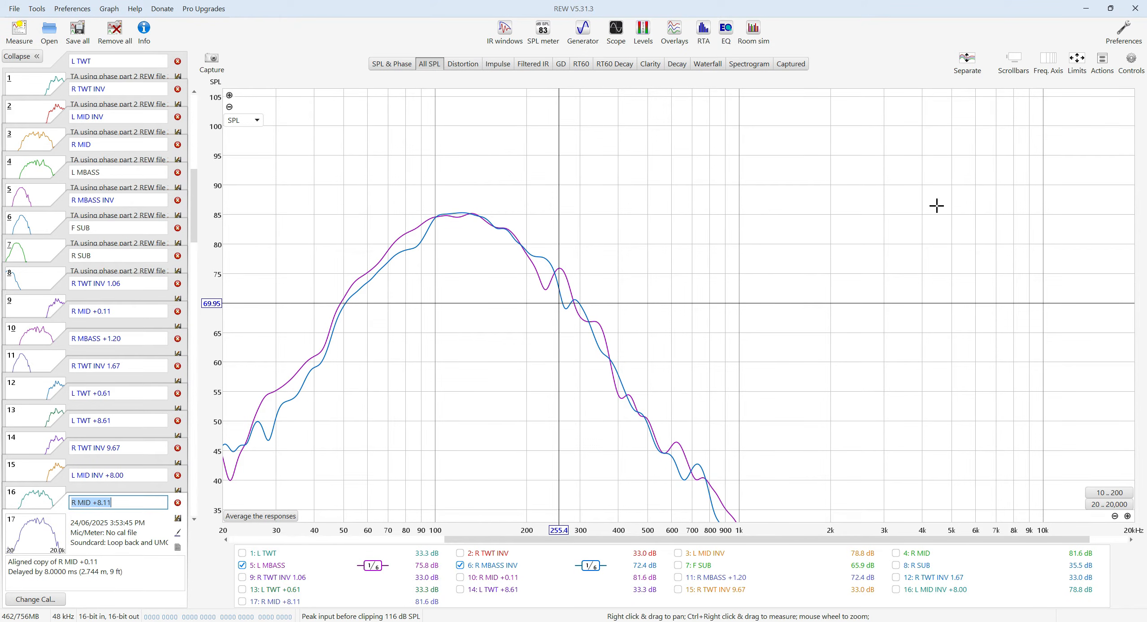
Reopen the overlays on the phase graph and show only the F SUB and L MBASS traces.
click(674, 30)
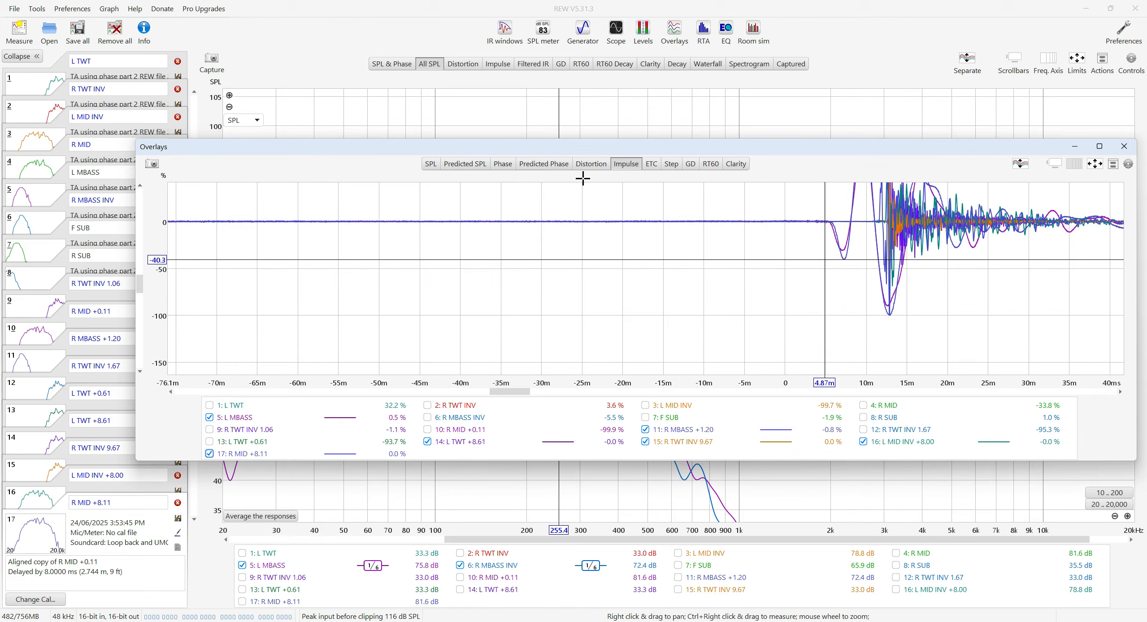
click(502, 164)
click(1099, 146)
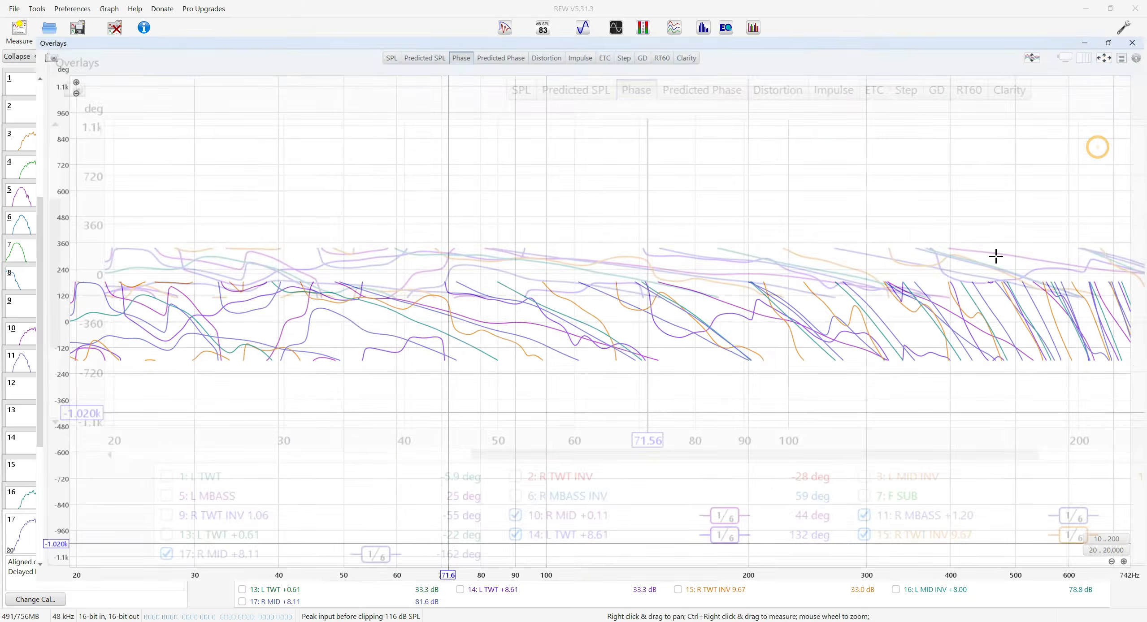
right_click(589, 448)
click(632, 476)
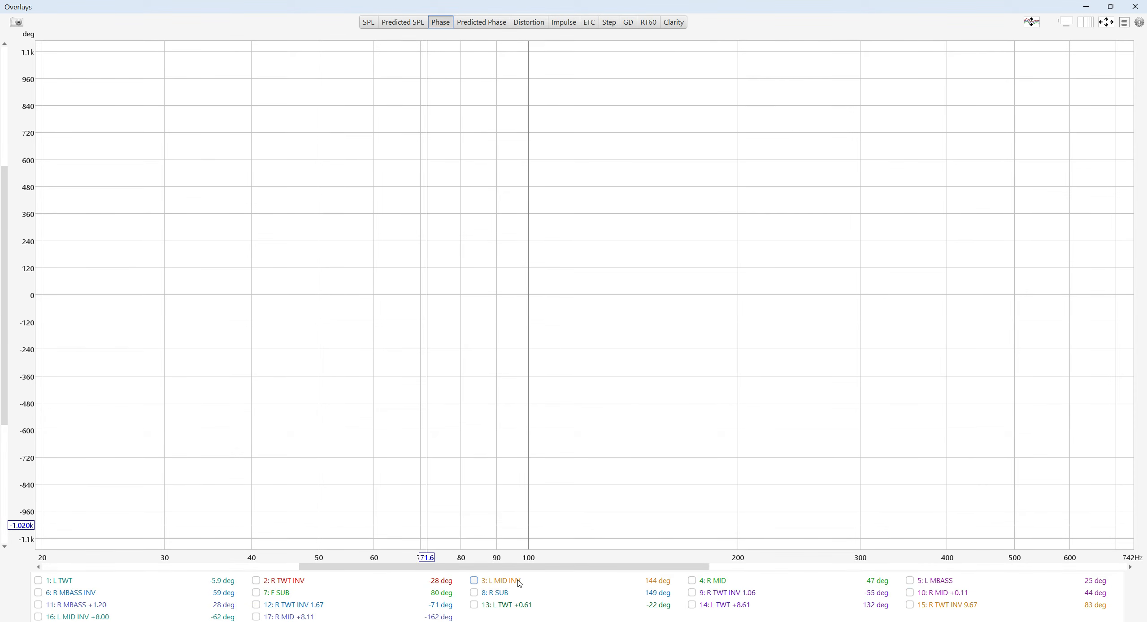
click(279, 593)
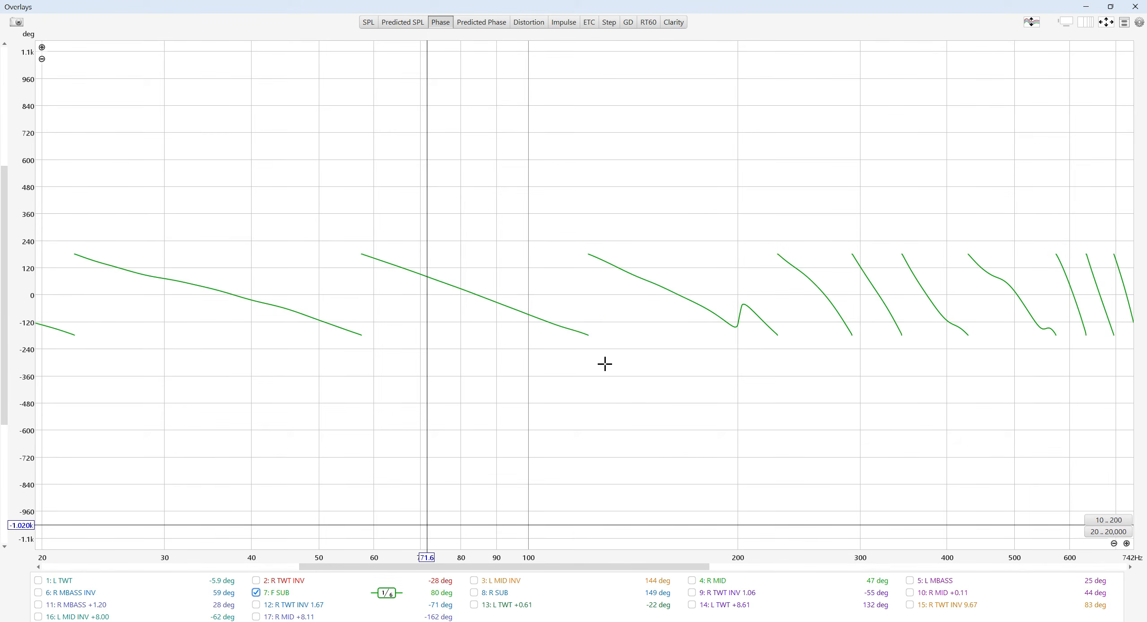
click(910, 581)
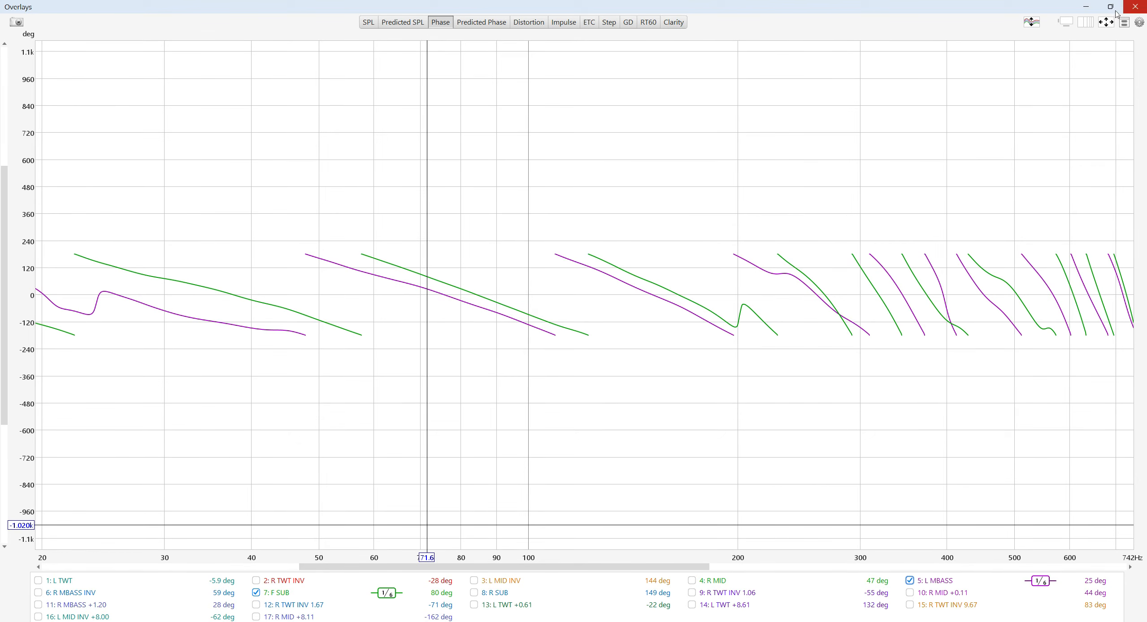
Minimize the phase overlay and show only L MBASS and F SUB on the All SPL graph.
click(1086, 6)
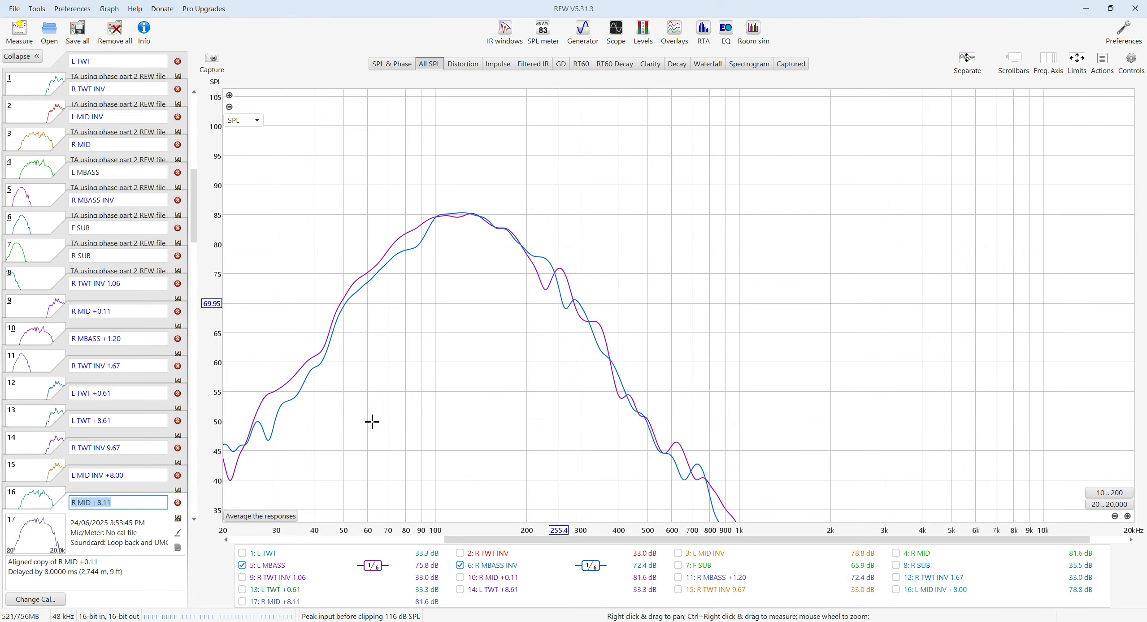
right_click(558, 462)
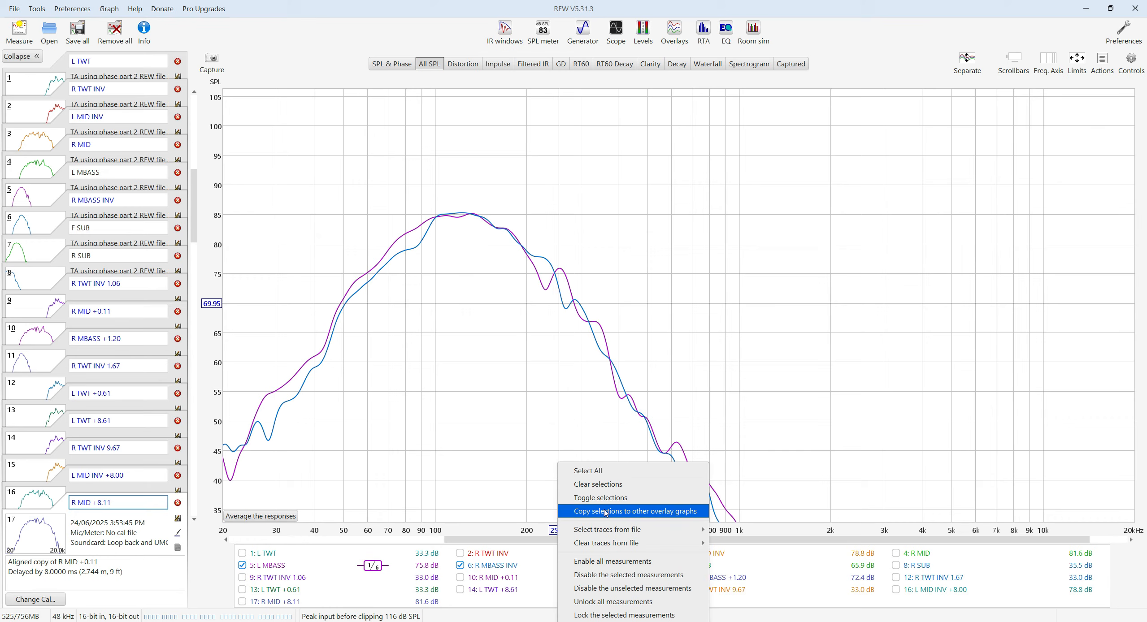
click(605, 484)
click(242, 566)
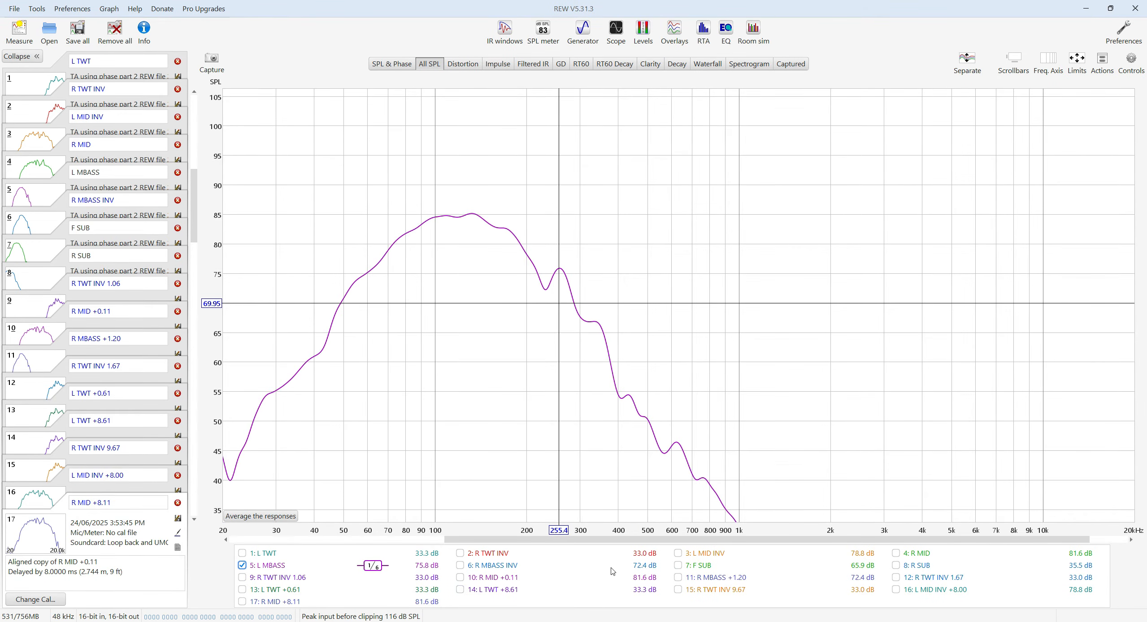
click(698, 566)
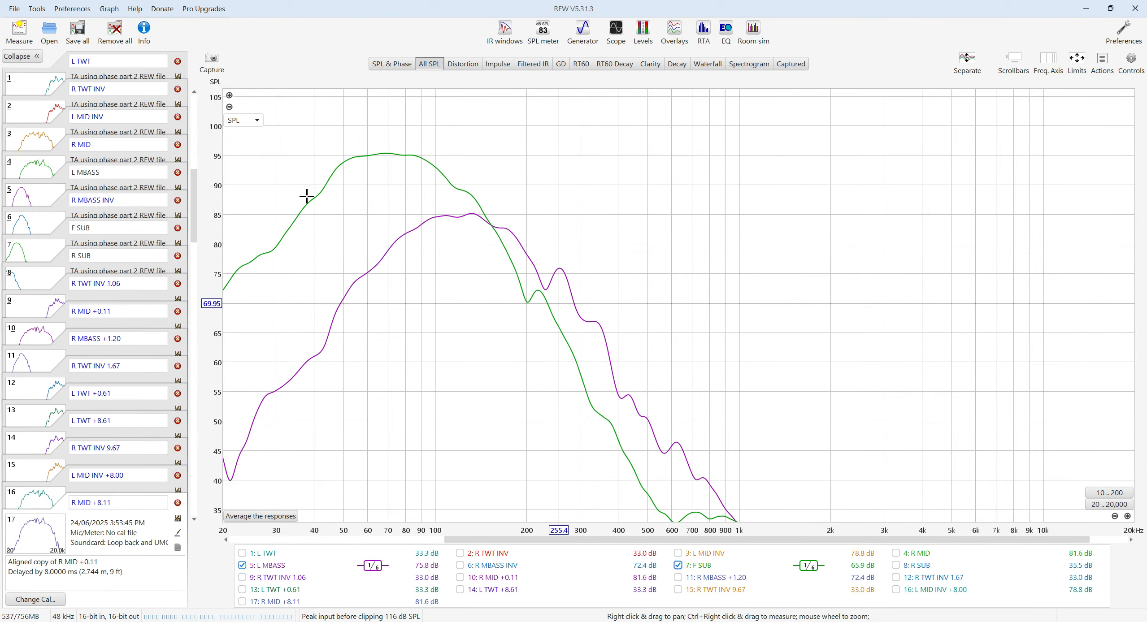
Examine the overlap region and crossing point of the F SUB and L MBASS responses, and minimize the main REW window.
drag(307, 205, 541, 295)
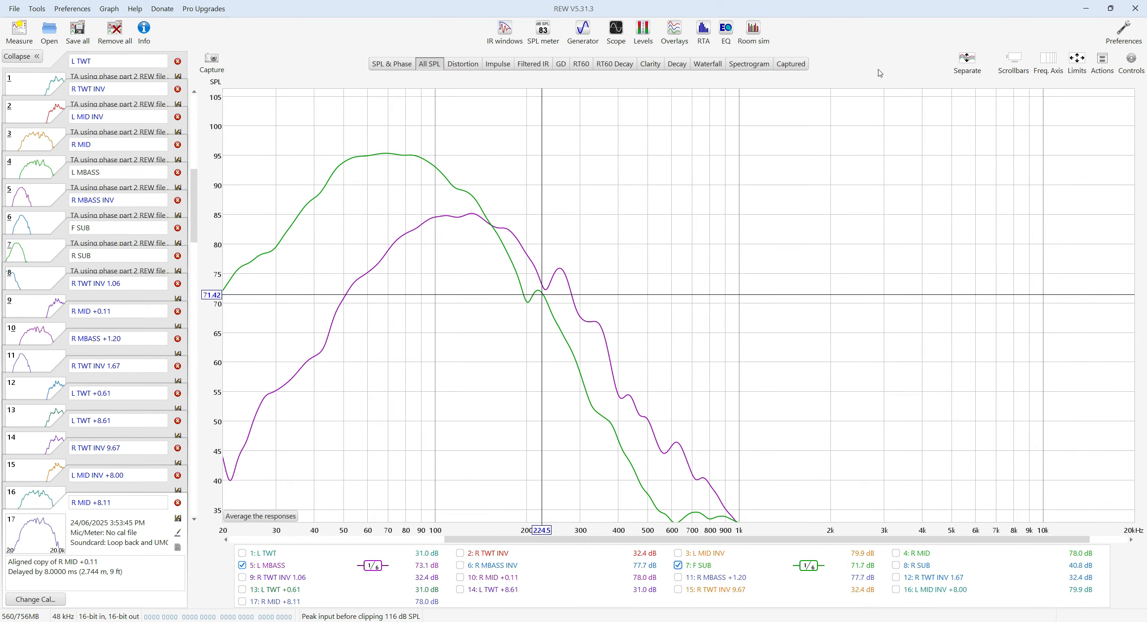
click(491, 224)
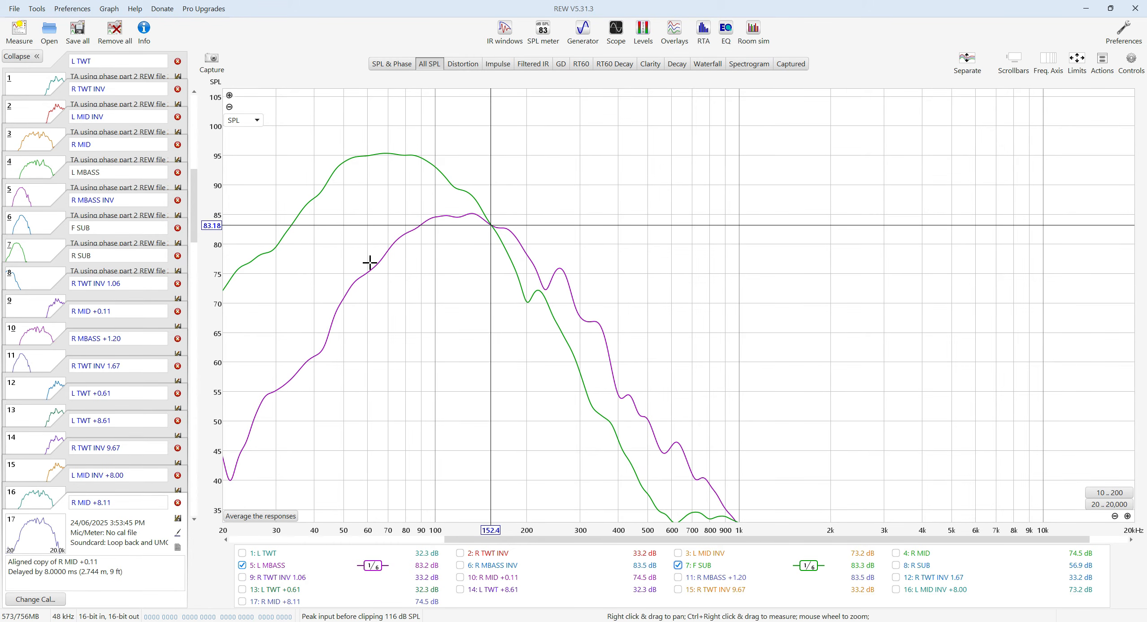
drag(390, 282, 541, 292)
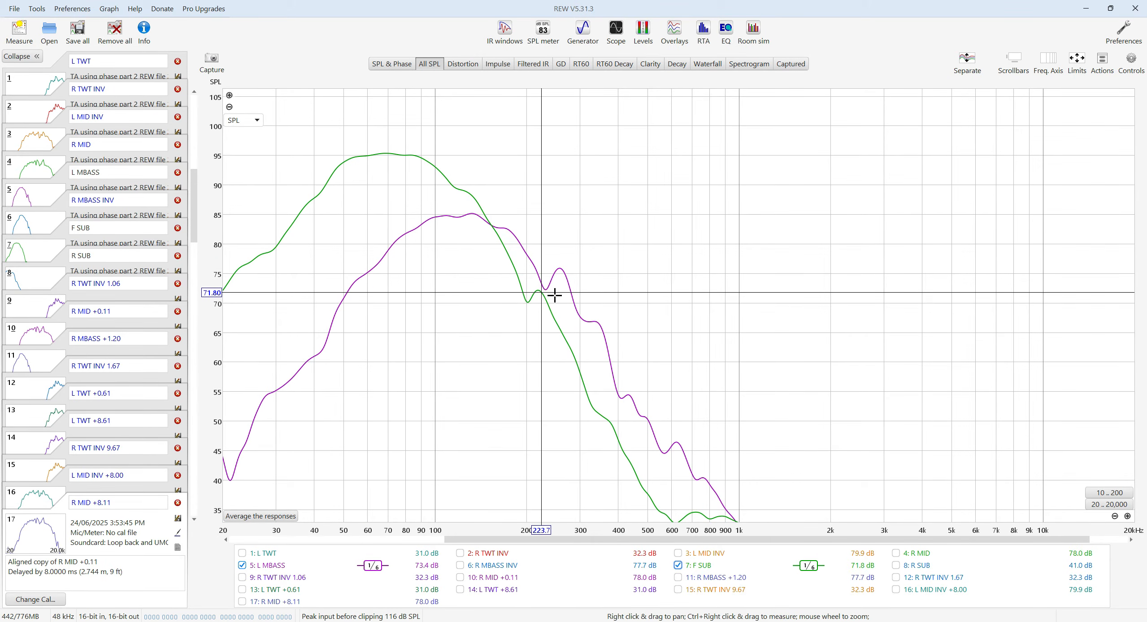
click(1088, 8)
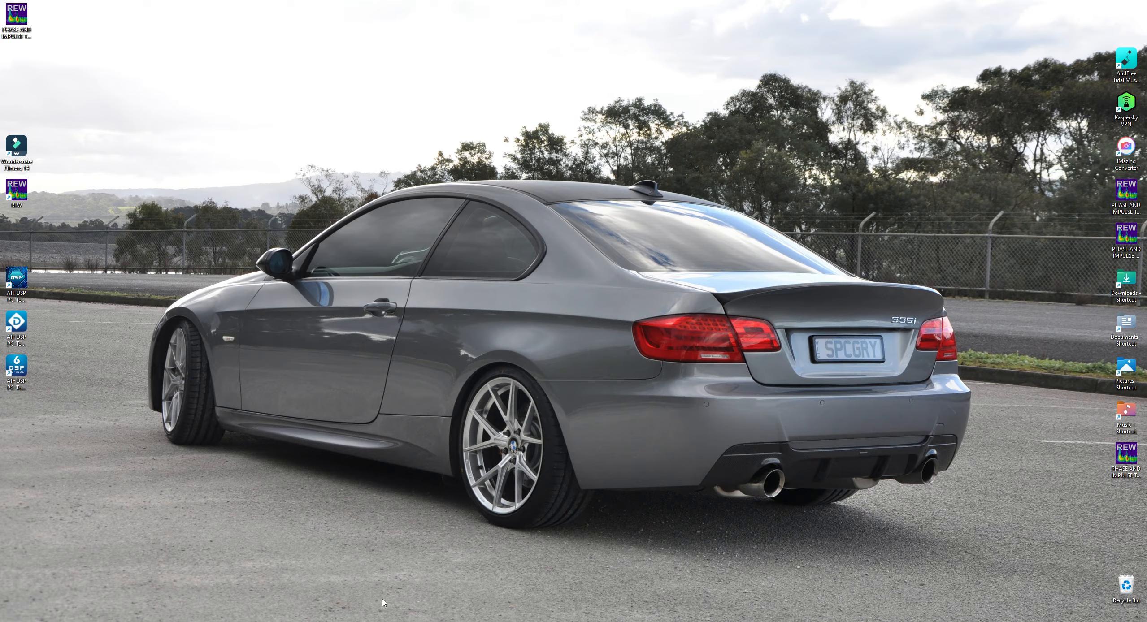
Return to the phase overlay and compare the F SUB and L MBASS phase with the cursor at about 150 Hz.
mouse_move(352, 621)
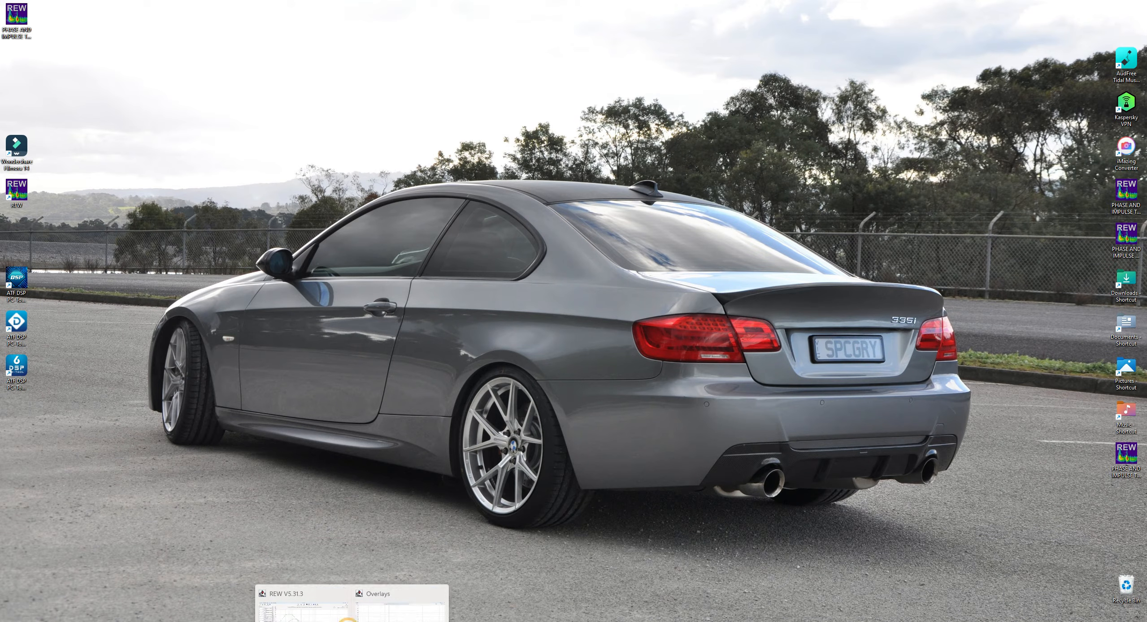
click(384, 587)
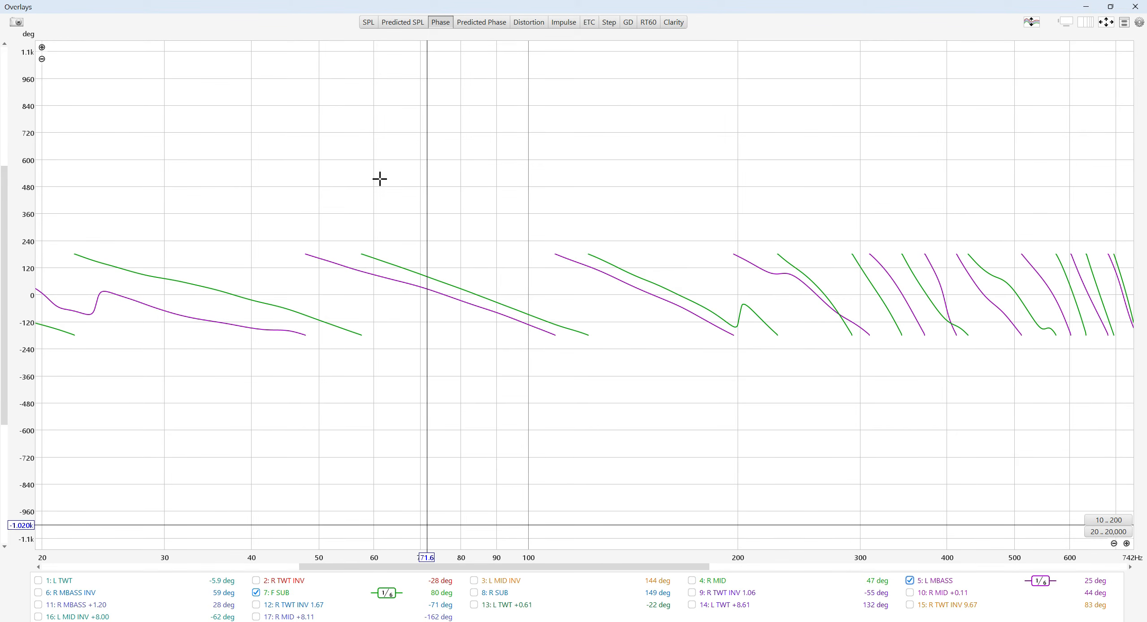
mouse_move(374, 180)
mouse_down()
mouse_move(379, 410)
mouse_move(776, 436)
mouse_up()
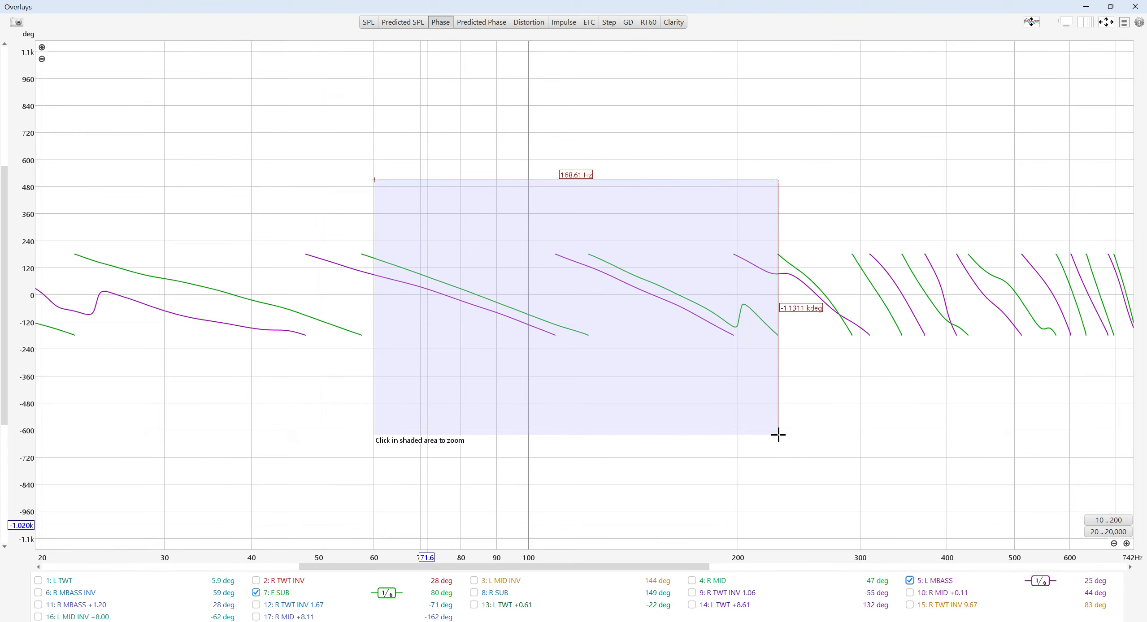
click(618, 332)
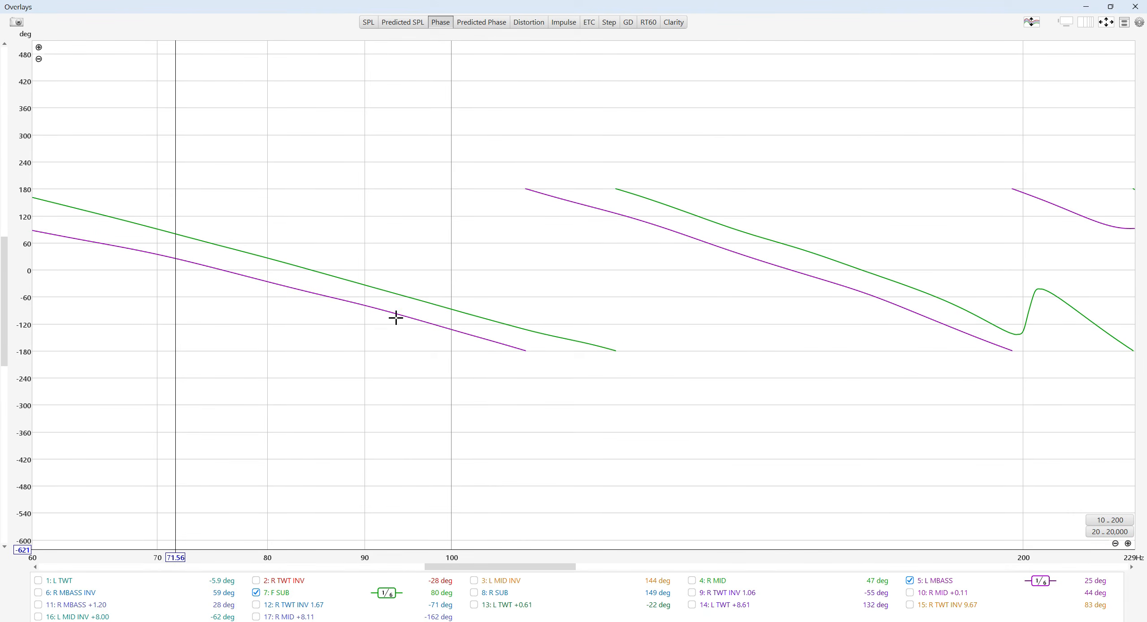
drag(392, 424, 371, 360)
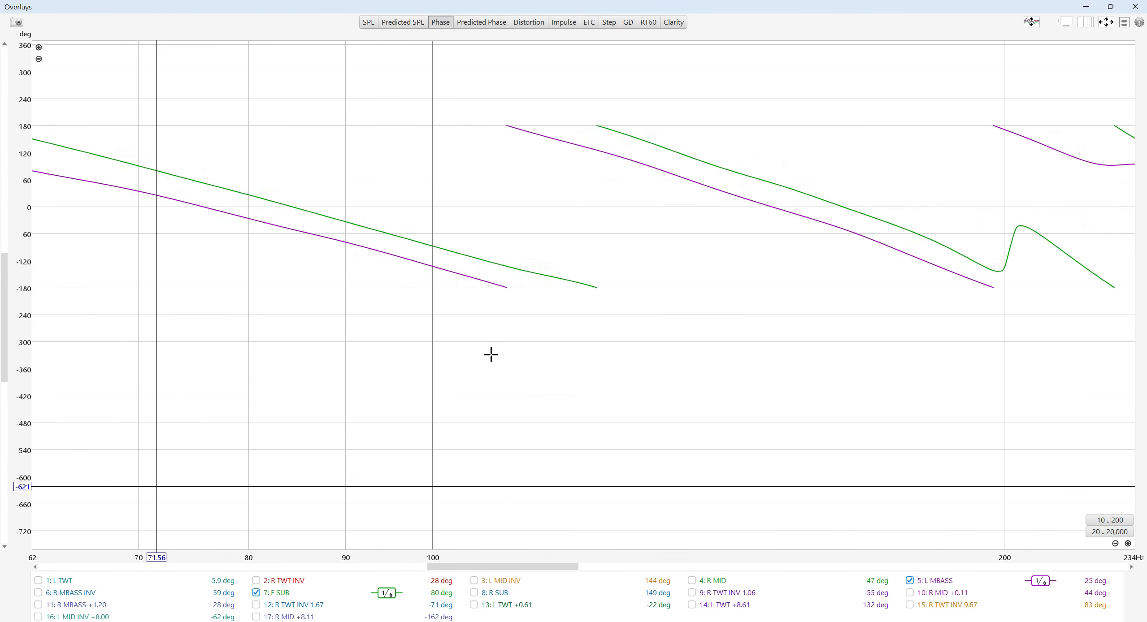
click(732, 172)
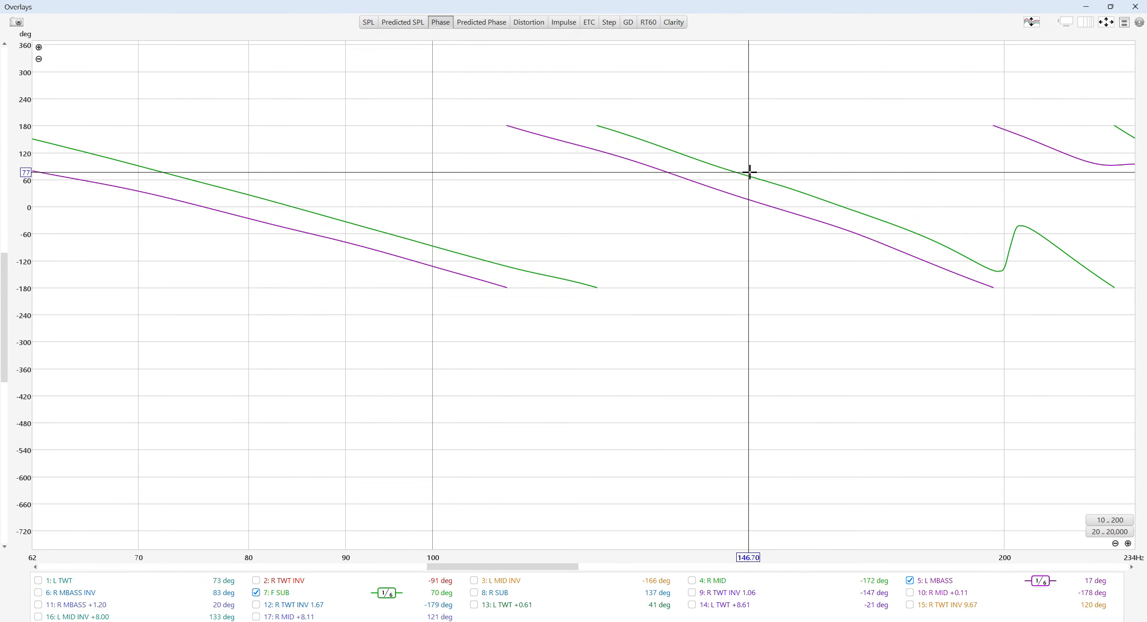
drag(758, 172, 771, 174)
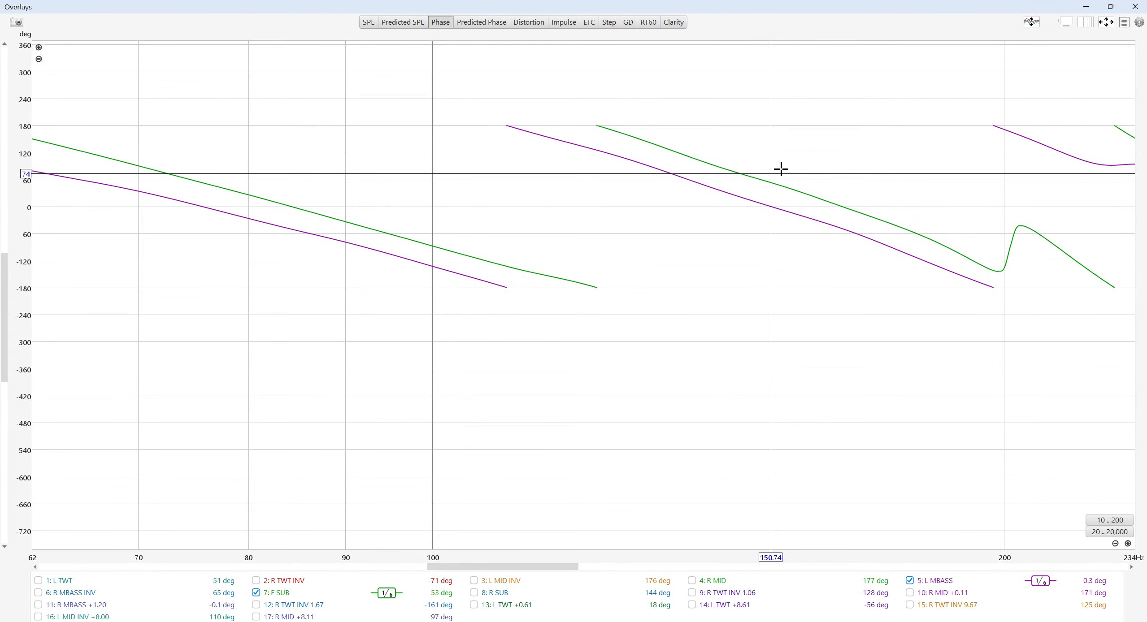
Read the L MBASS and F SUB phase at the roughly 150 Hz crossover point, and minimize the overlays window.
click(771, 207)
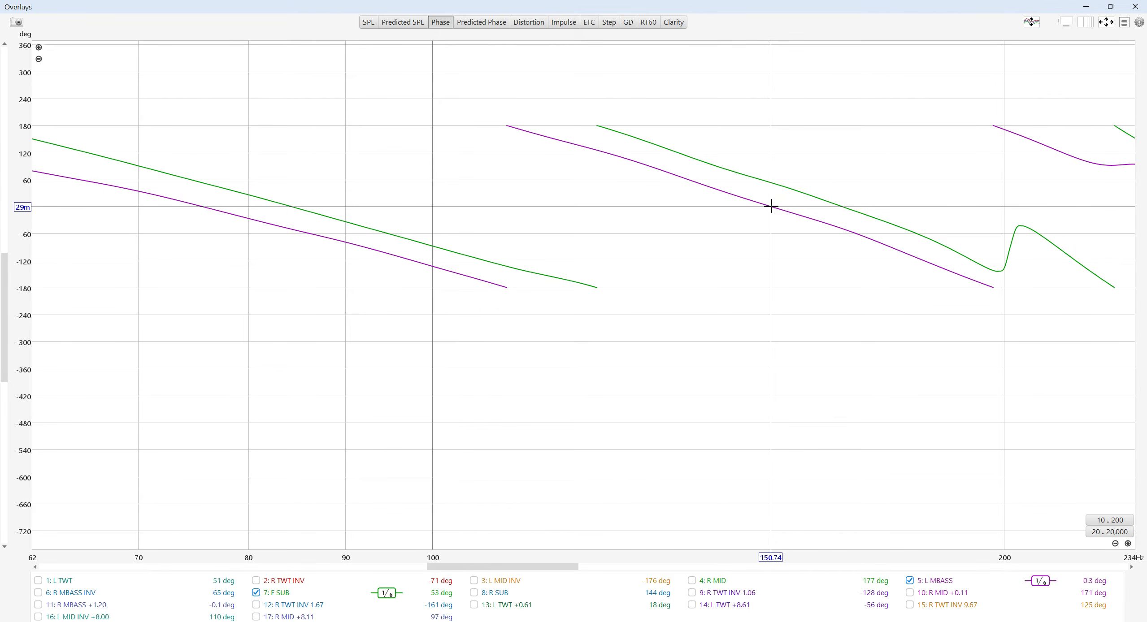
click(770, 182)
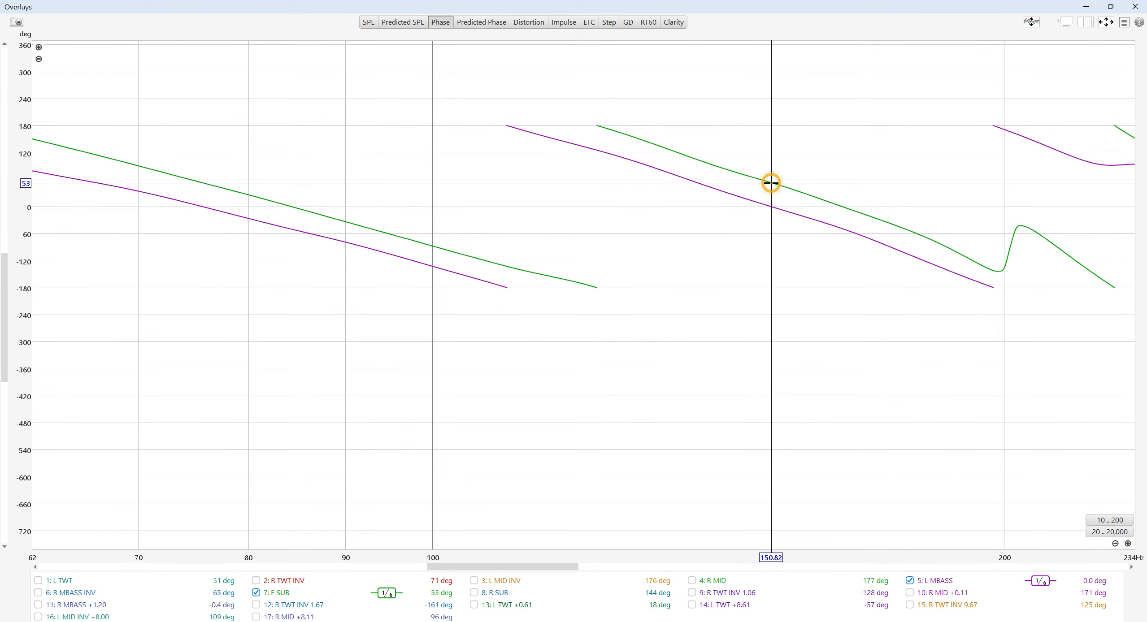
click(1087, 5)
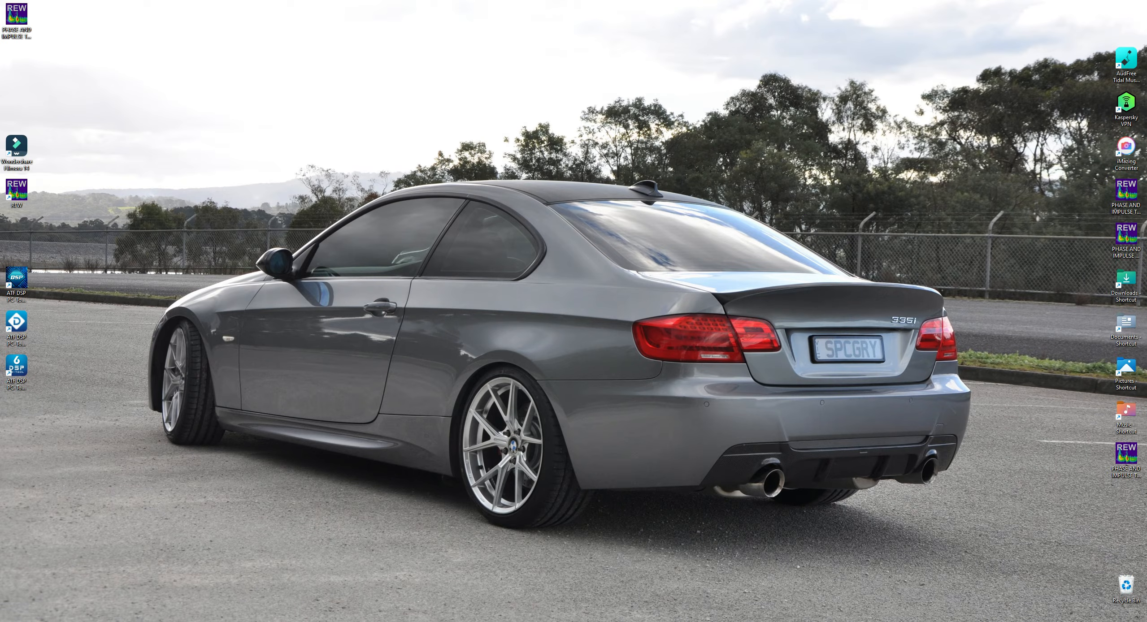
Restore the main REW window and set up the Alignment tool with L MBASS as first and F SUB as second measurement.
click(298, 583)
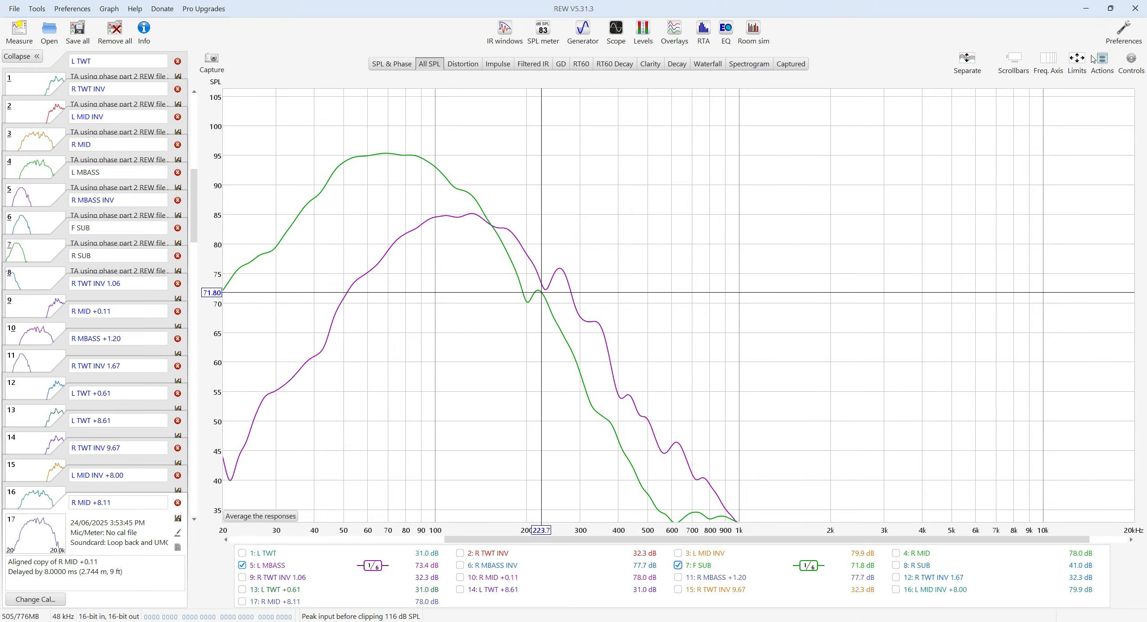
click(1099, 59)
click(1010, 280)
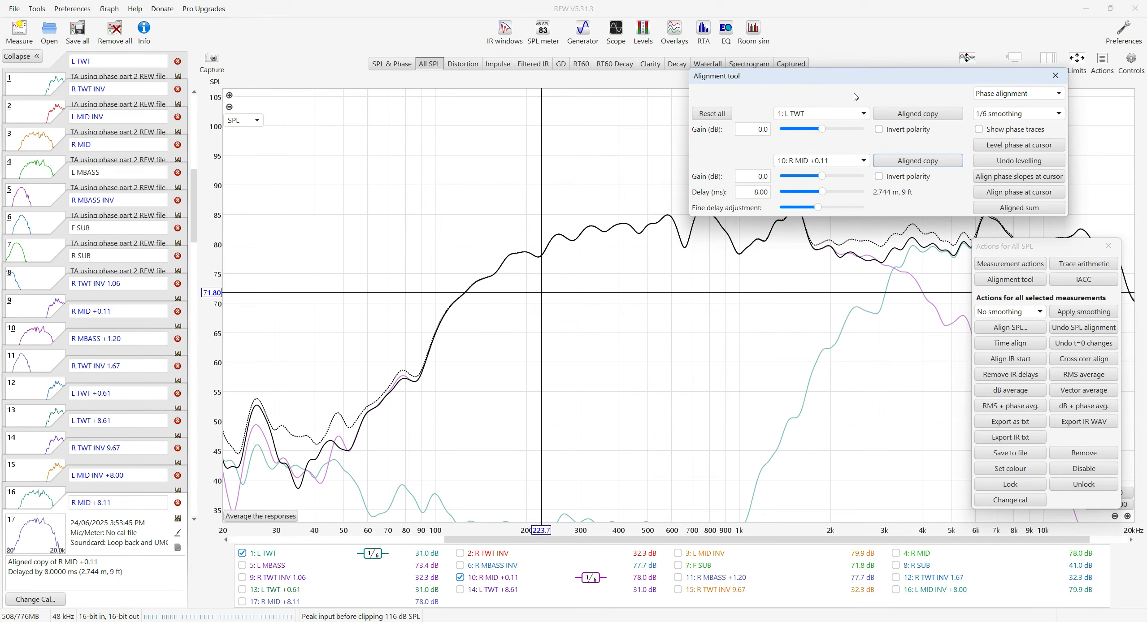
click(863, 114)
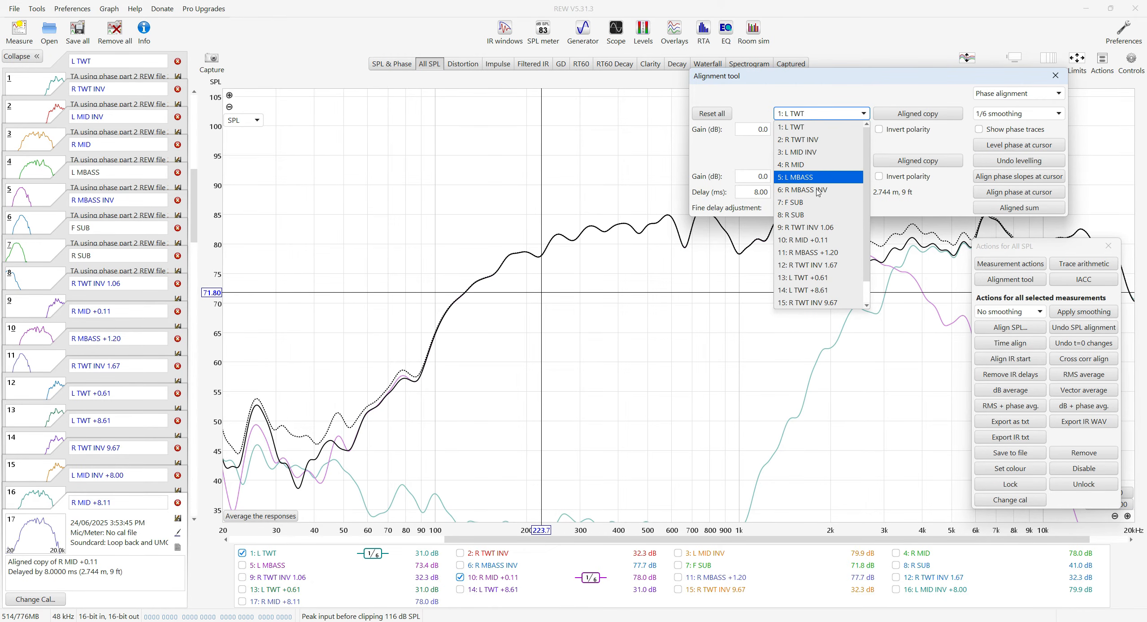
click(838, 177)
click(861, 160)
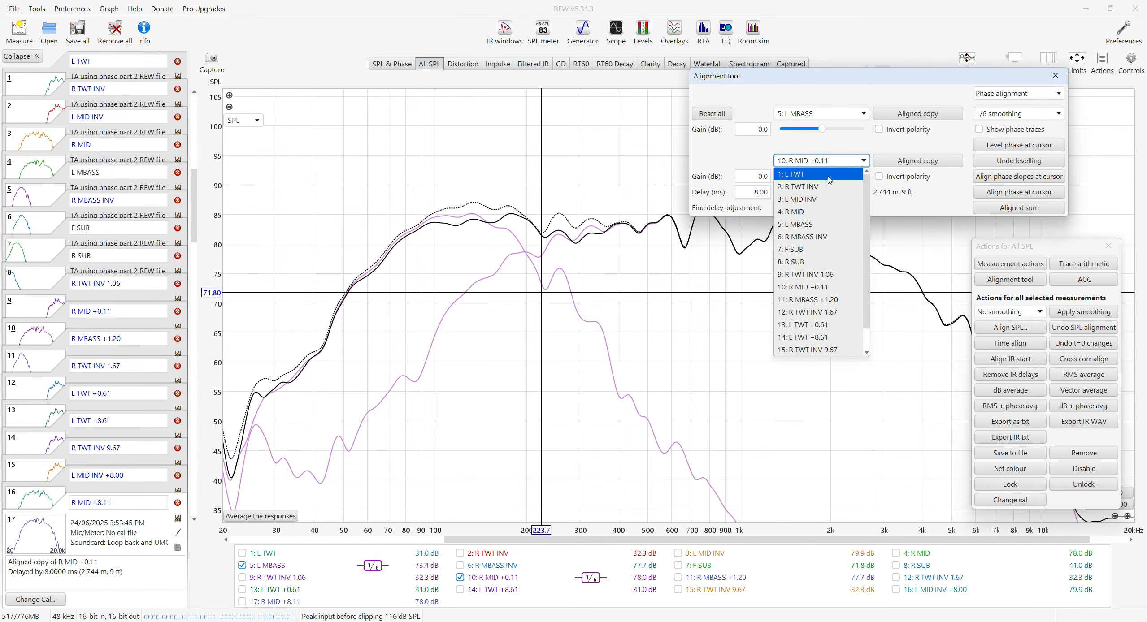
click(807, 248)
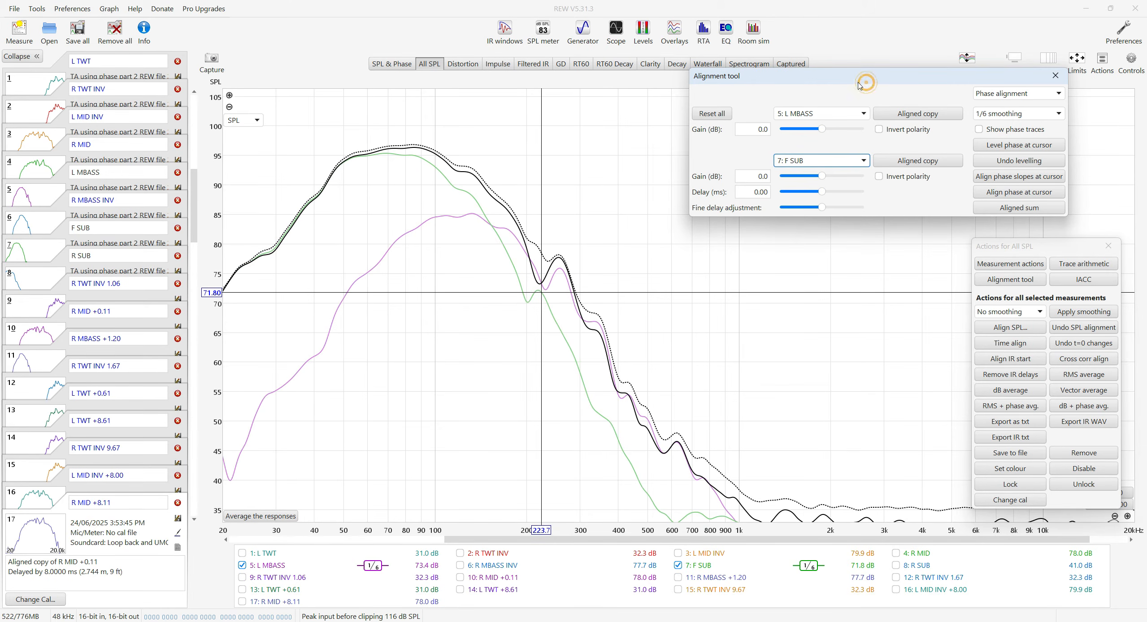
drag(870, 77, 778, 74)
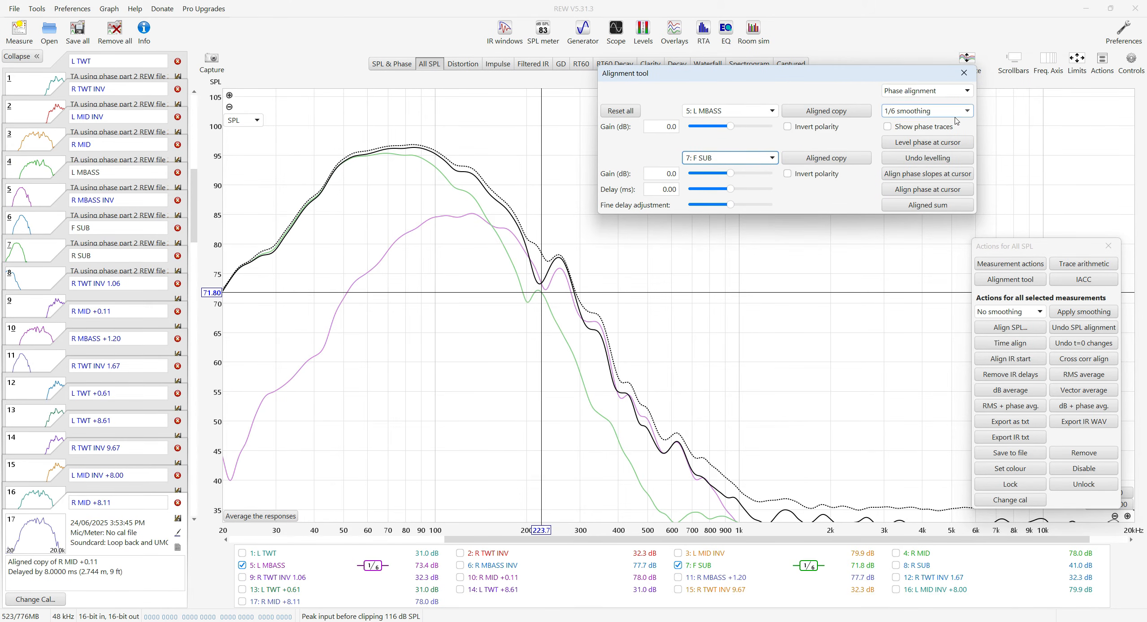
Show the phase traces for the alignment, close the All SPL actions, and place the graph cursor at about 152 Hz.
click(887, 127)
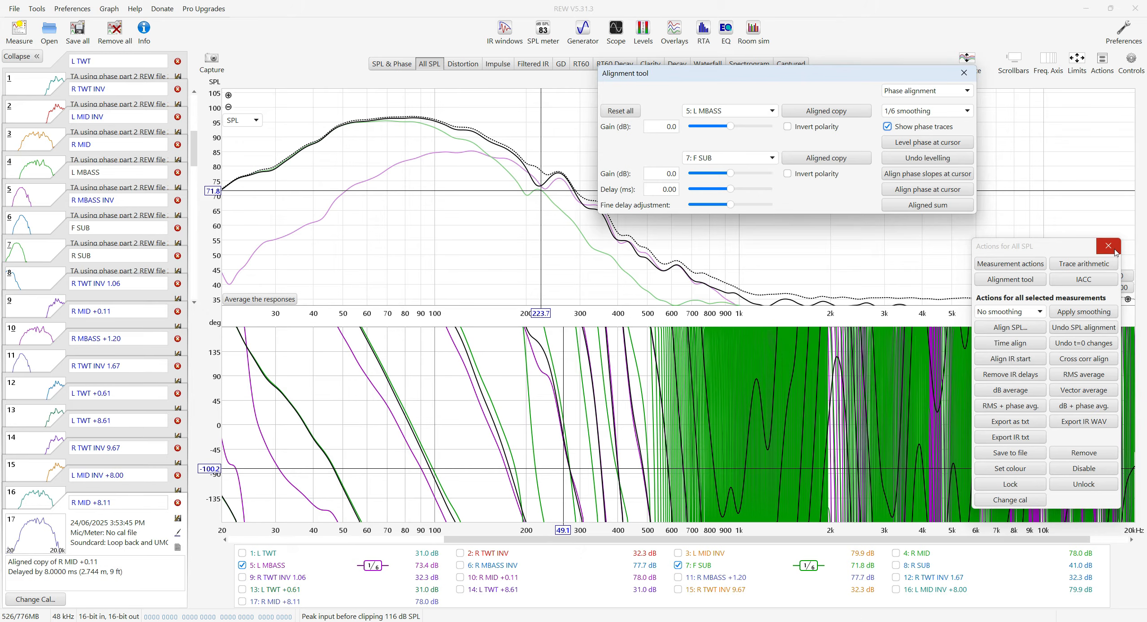
click(1108, 246)
click(485, 142)
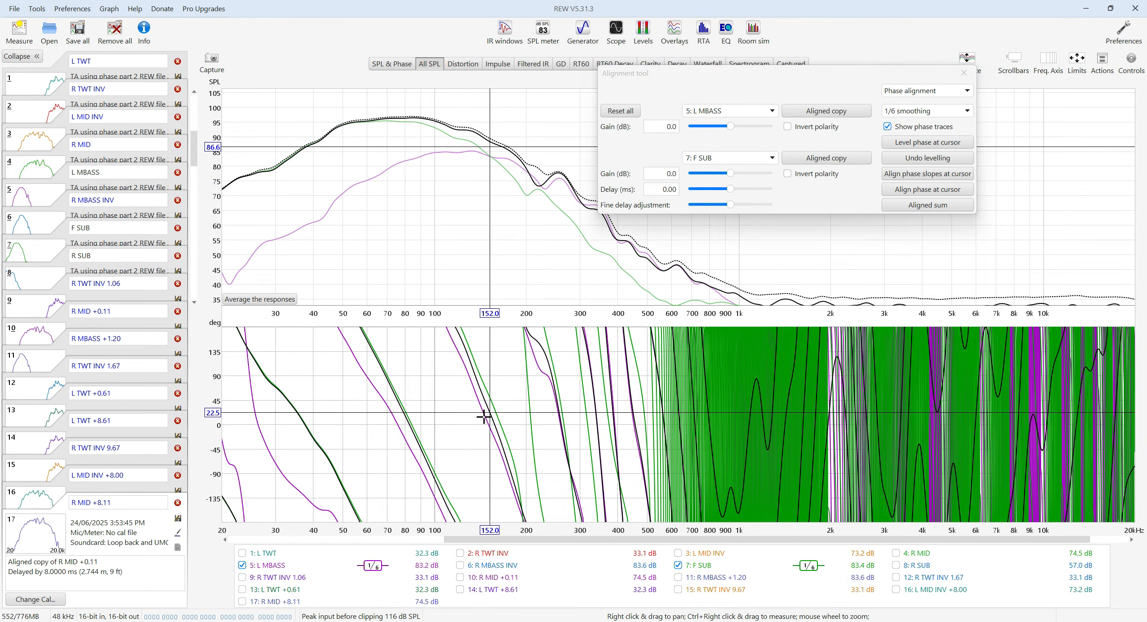
Fine-adjust the F SUB delay to 1.00 ms so its phase trace overlays L MBASS around the crossover.
click(730, 213)
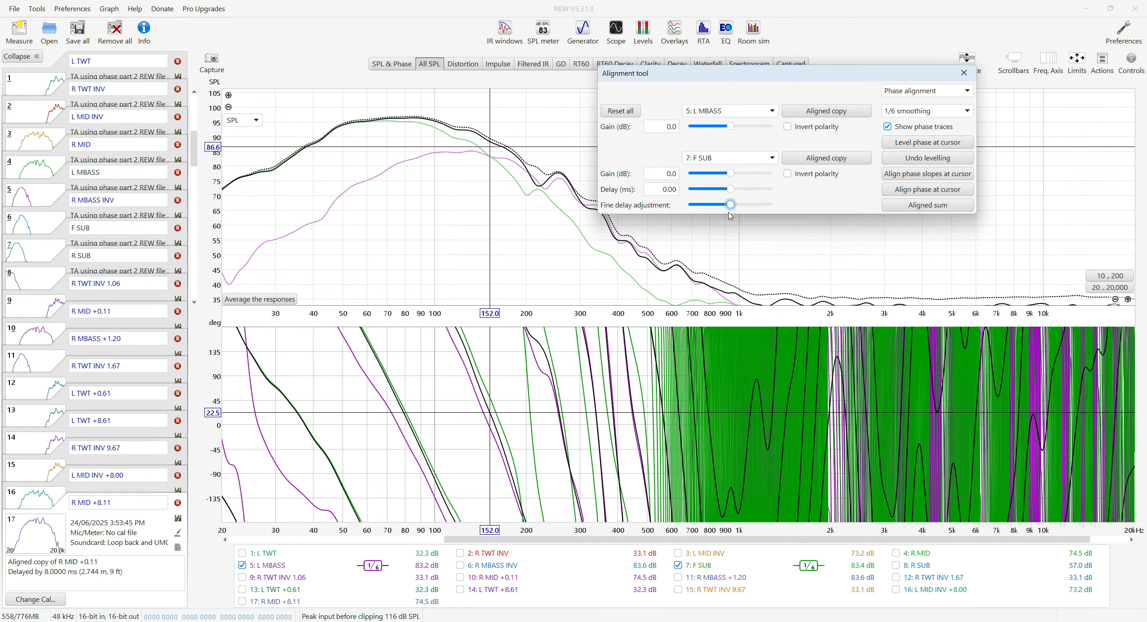
key(Right)
key(Right)
key(Right)
key(Right)
key(Right)
key(Right)
key(Right)
key(Right)
key(Right)
key(Right)
key(Right)
key(Right)
key(Right)
key(Right)
key(Right)
key(Right)
key(Right)
key(Right)
key(Right)
key(Right)
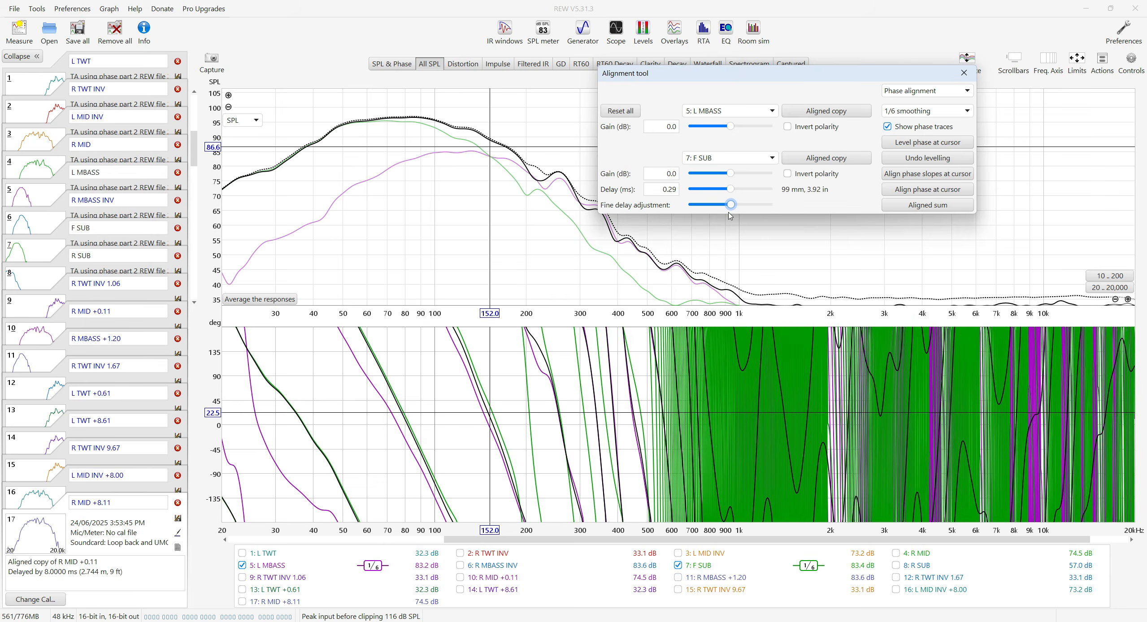
key(Right)
key(Right)
key(Right)
key(Right)
key(Right)
key(Right)
key(Right)
key(Right)
key(Right)
key(Right)
key(Right)
key(Right)
key(Right)
key(Right)
key(Right)
key(Right)
key(Right)
key(Right)
key(Right)
key(Right)
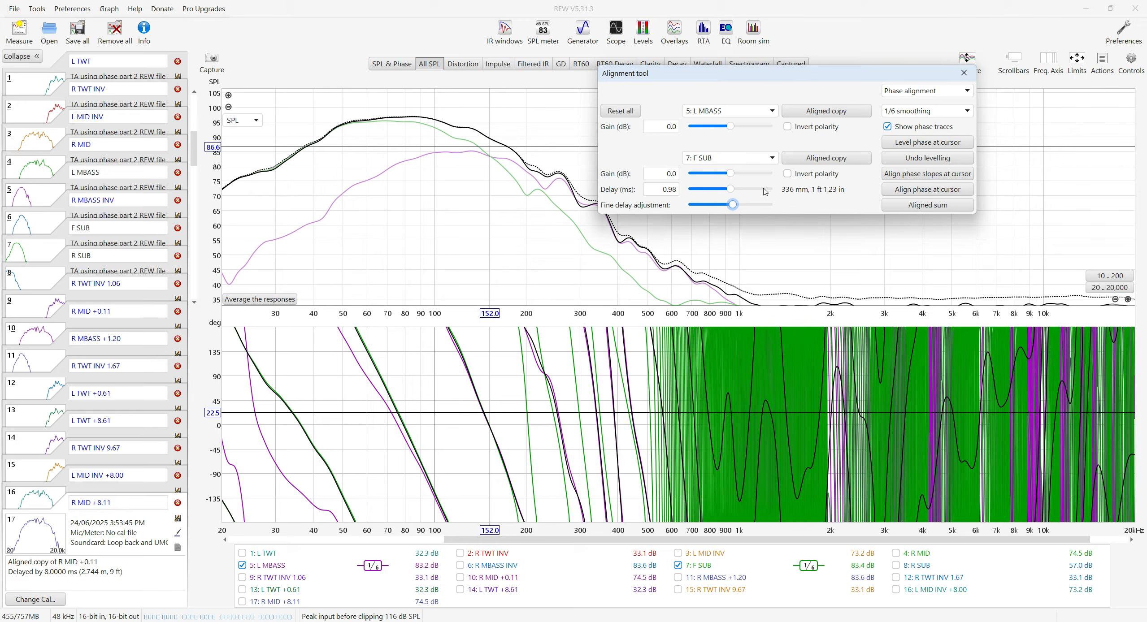
drag(735, 205, 734, 205)
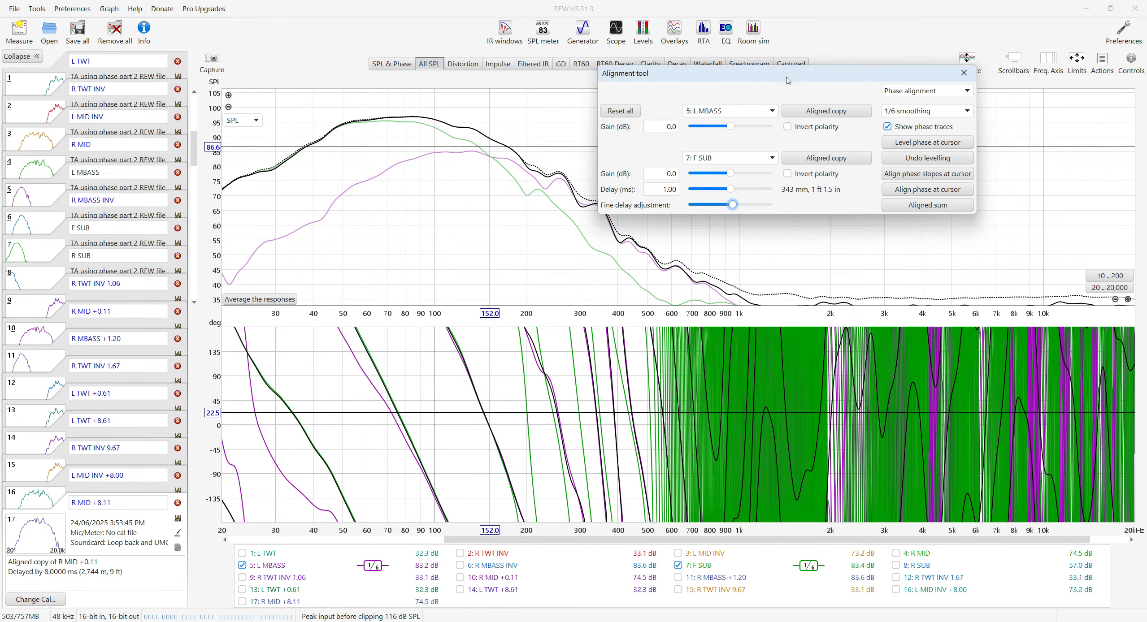
Compare the delayed F SUB against R MBASS INV in the Alignment tool, and switch back to L MBASS.
click(772, 111)
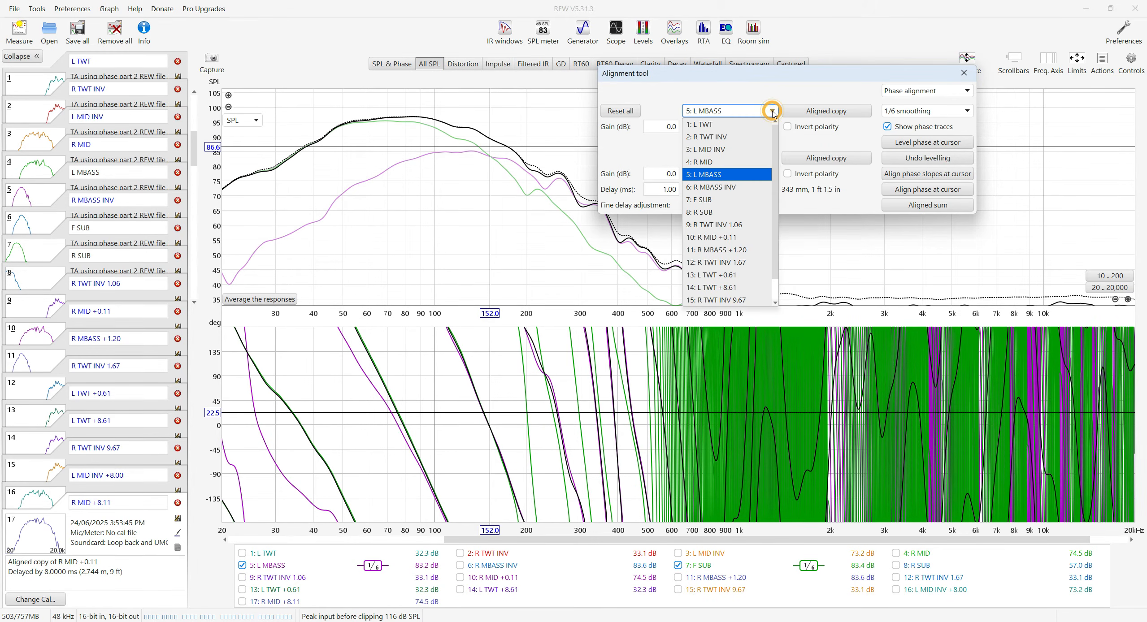
click(741, 187)
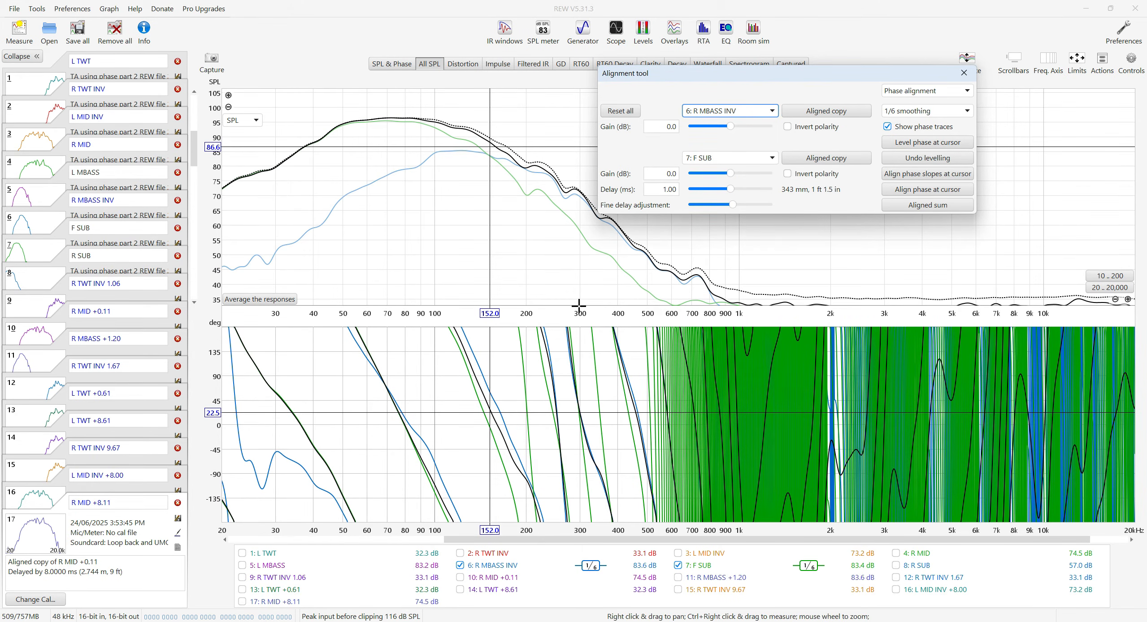
click(771, 111)
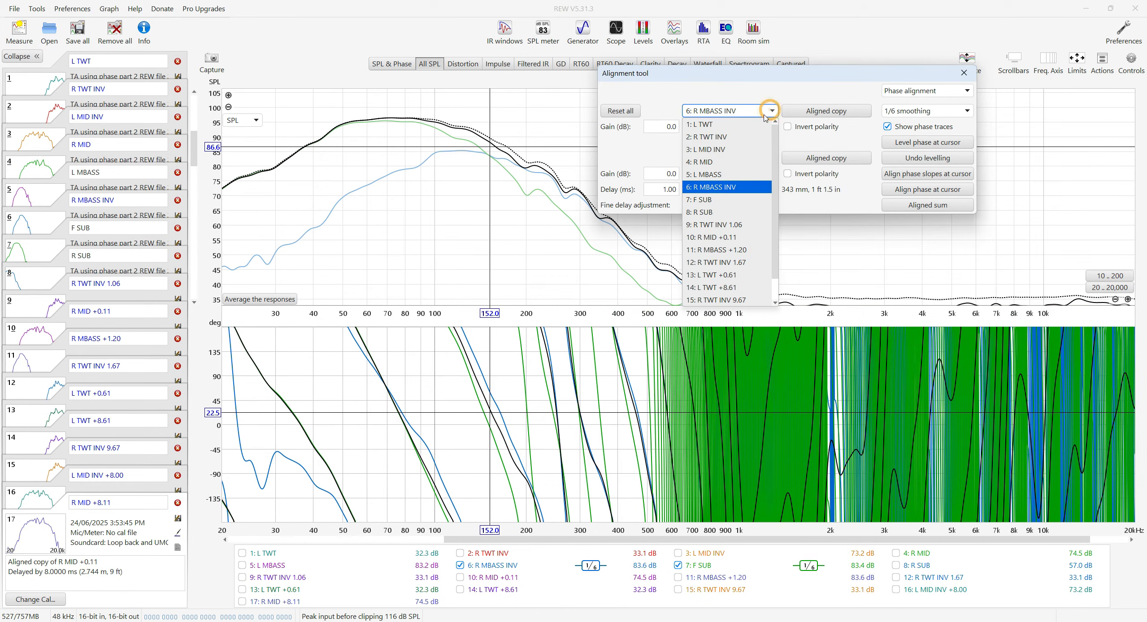
click(719, 175)
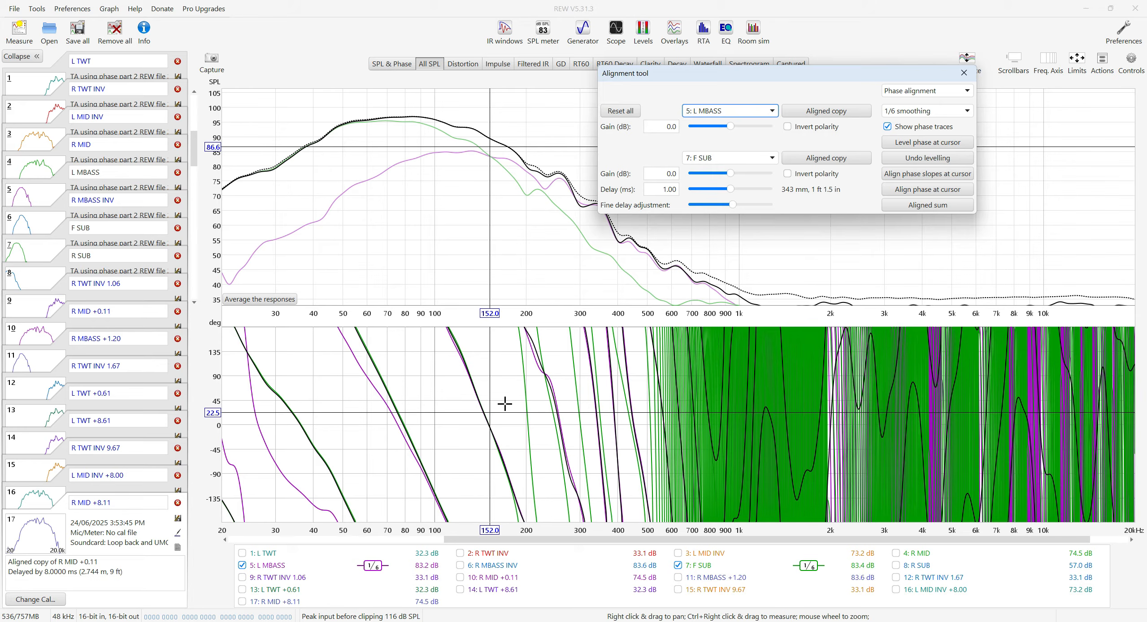
Create an aligned copy of F SUB and rename it F SUB 1.00.
click(826, 158)
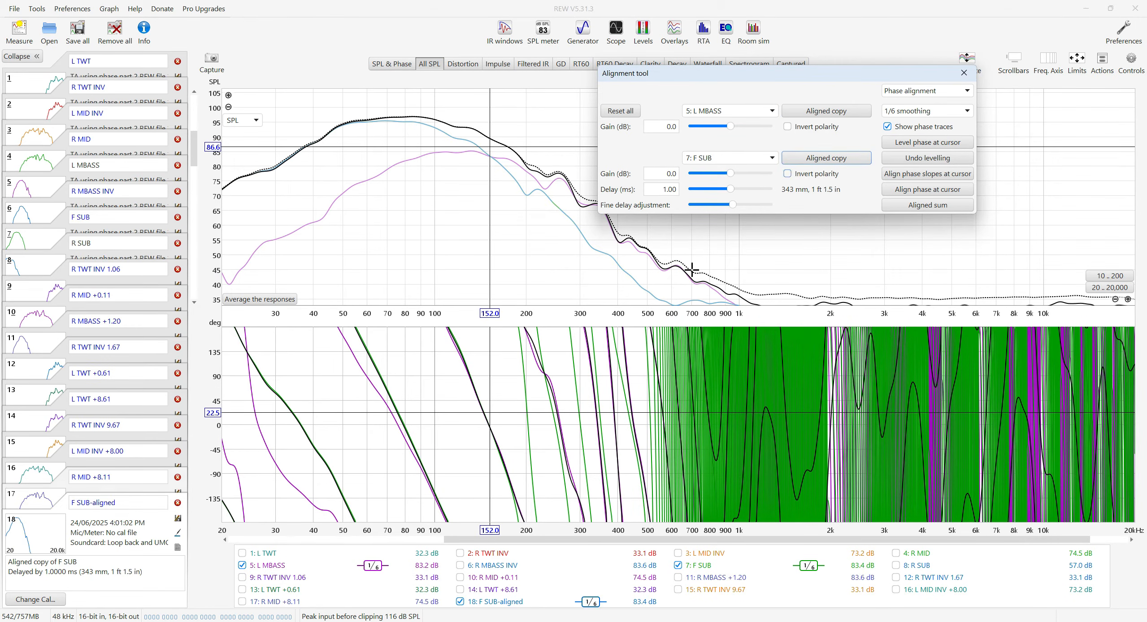
double_click(115, 502)
drag(115, 503, 90, 505)
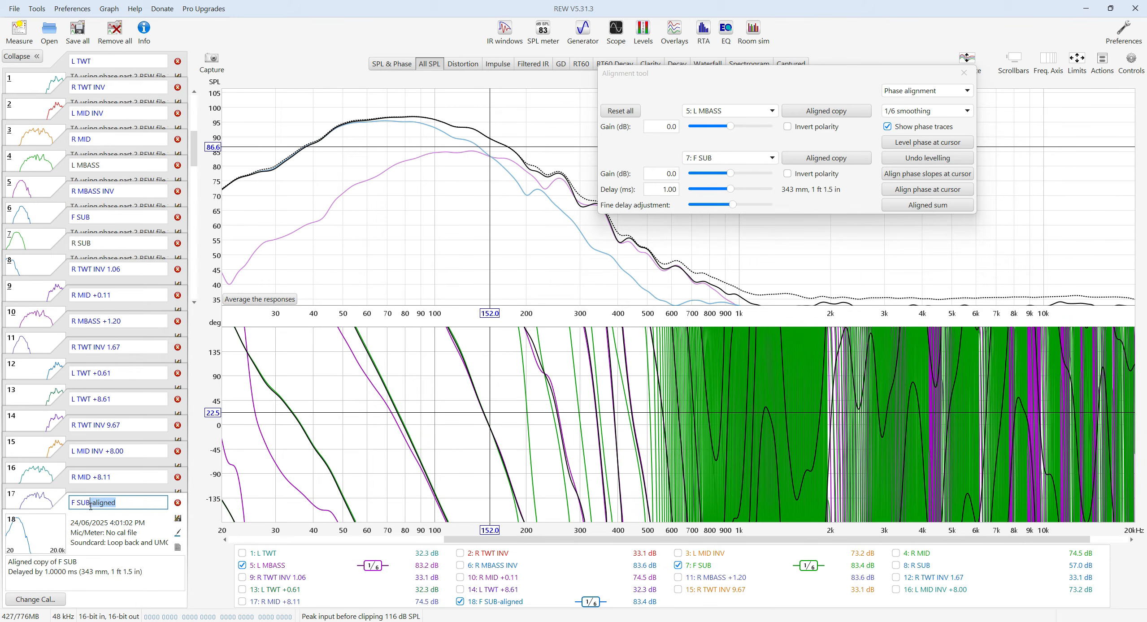
text(1)
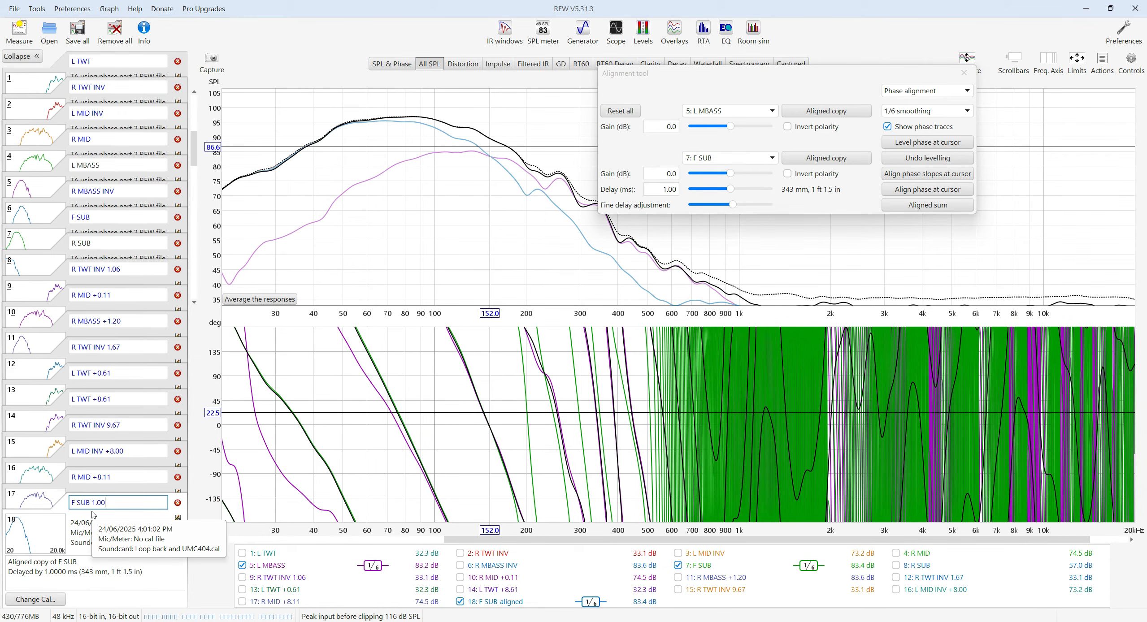
click(847, 80)
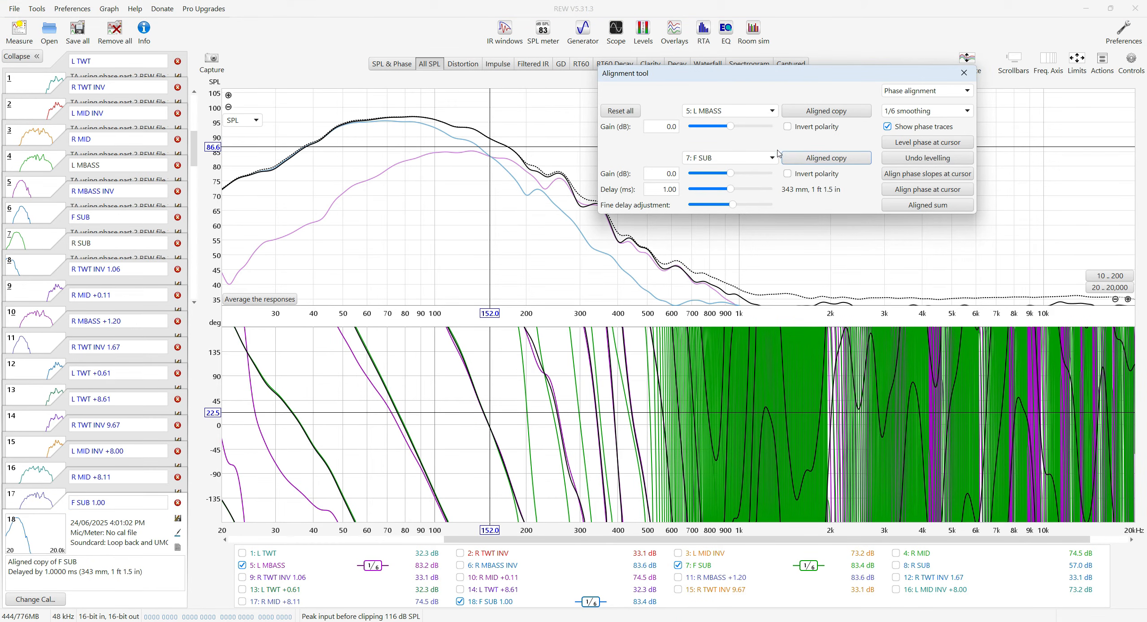
Check the delayed F SUB phase against R MBASS +1.20 near 149 Hz, switch back to L MBASS, and close the Alignment tool.
click(772, 111)
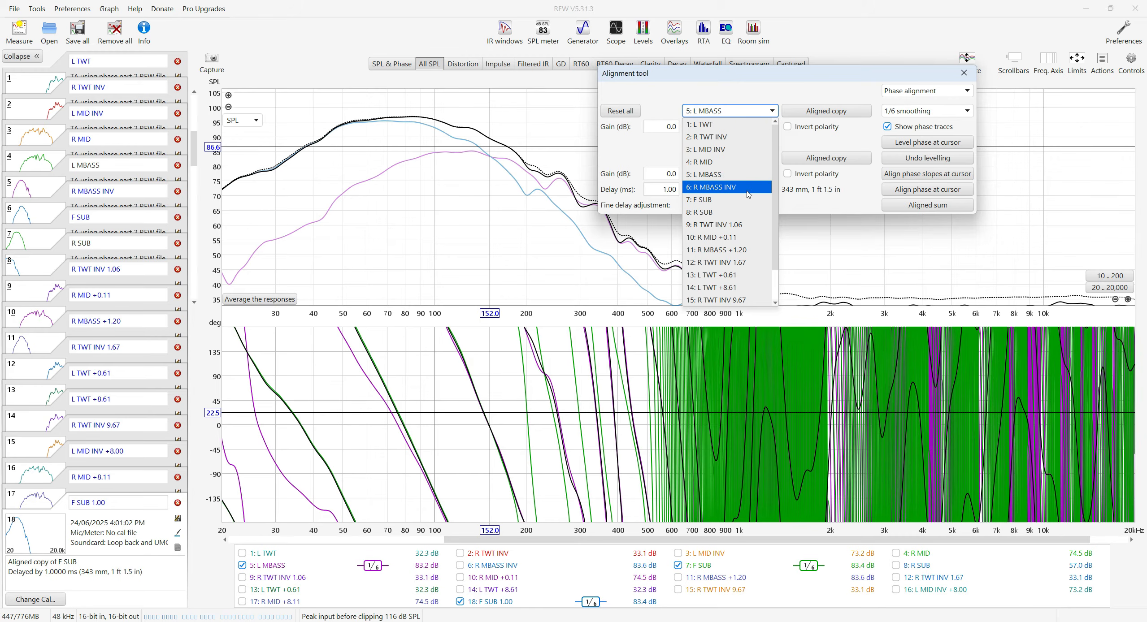
click(732, 251)
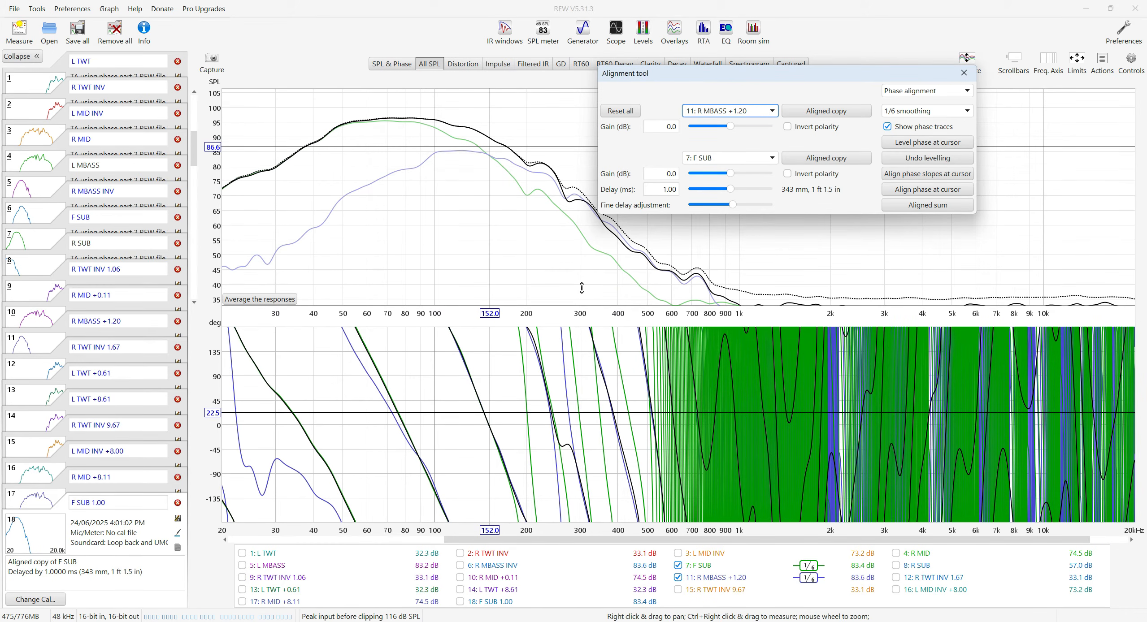
click(487, 423)
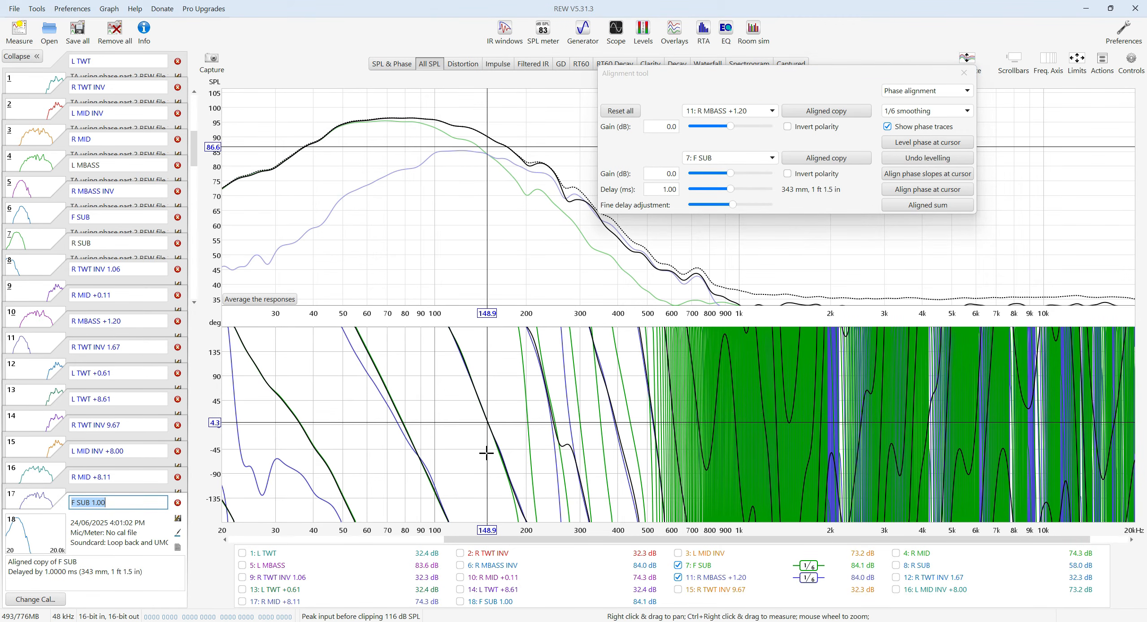
click(773, 110)
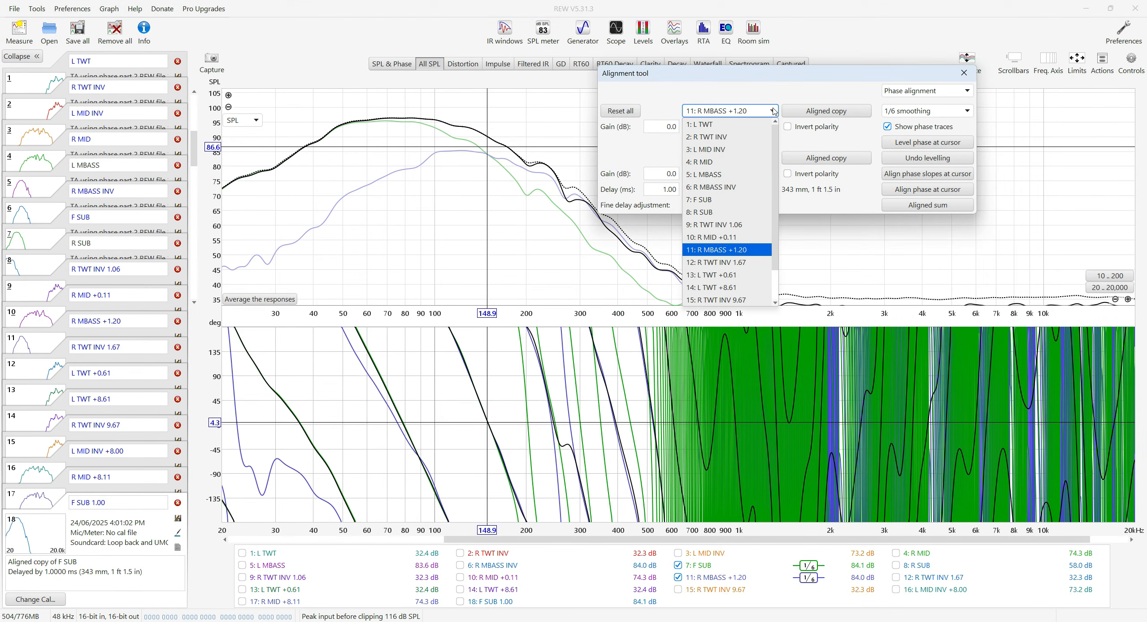
click(713, 174)
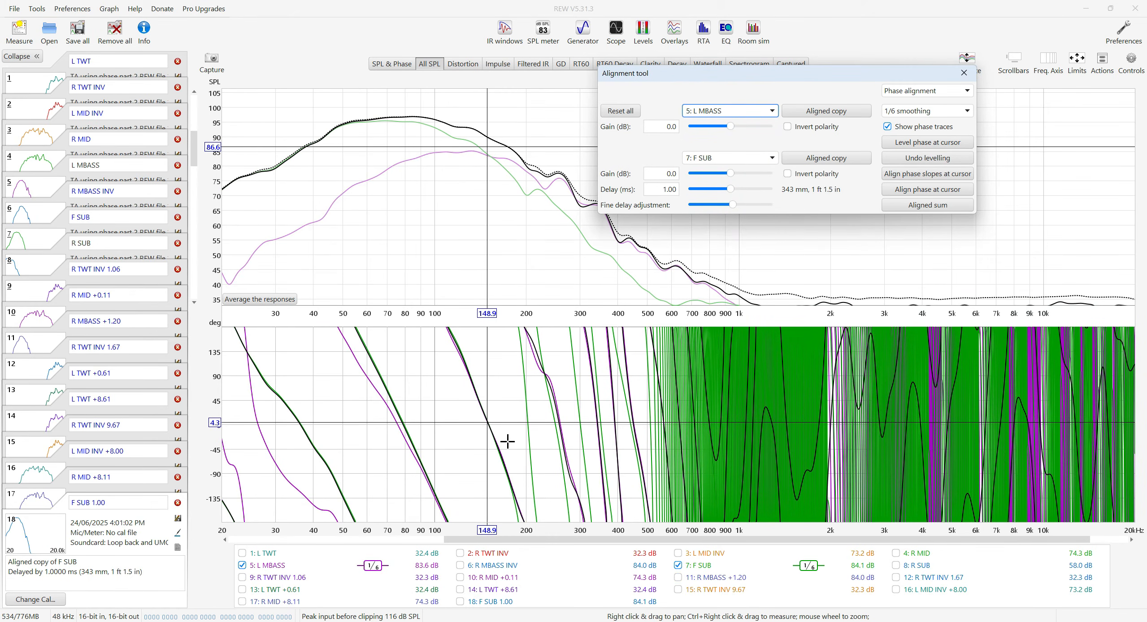
click(968, 74)
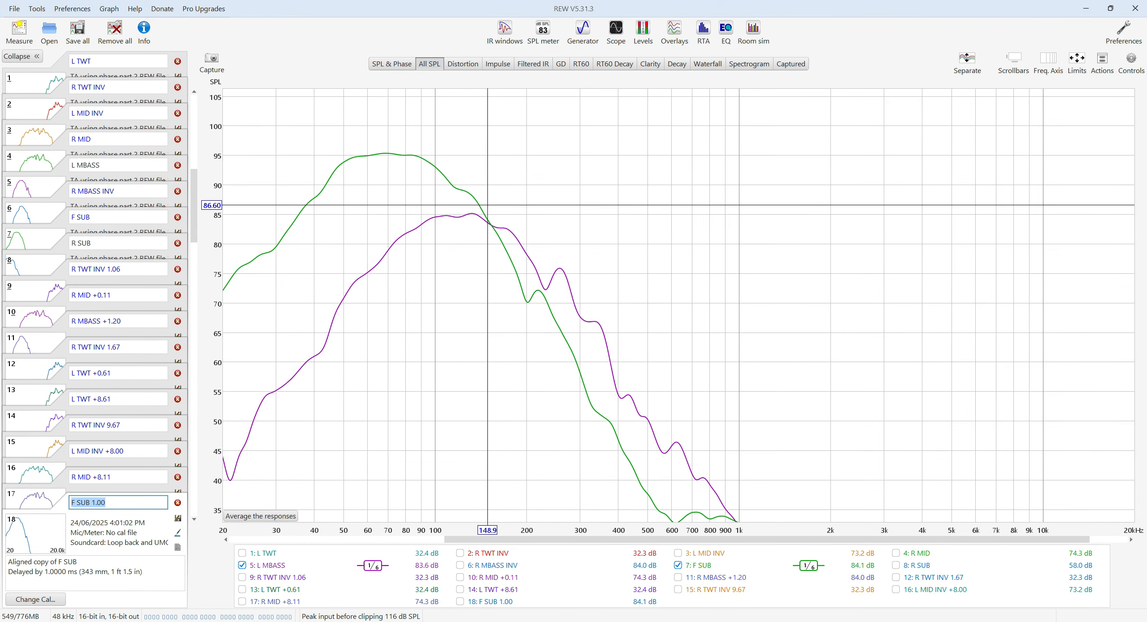
Switch to the Helix DSP PC-Tool, link Subwoofer 1 and 2 in delay group 5, and set their delay to 1.00 ms.
click(371, 620)
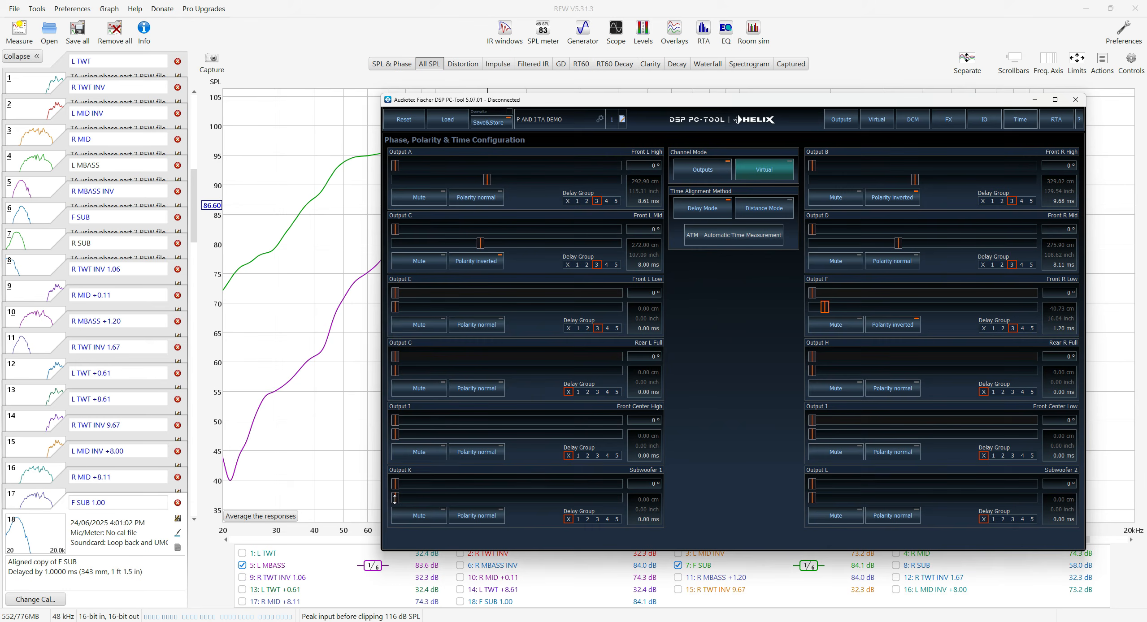
mouse_move(394, 499)
mouse_down()
mouse_move(422, 499)
mouse_move(392, 504)
mouse_up()
click(617, 519)
click(1031, 519)
drag(397, 498, 407, 498)
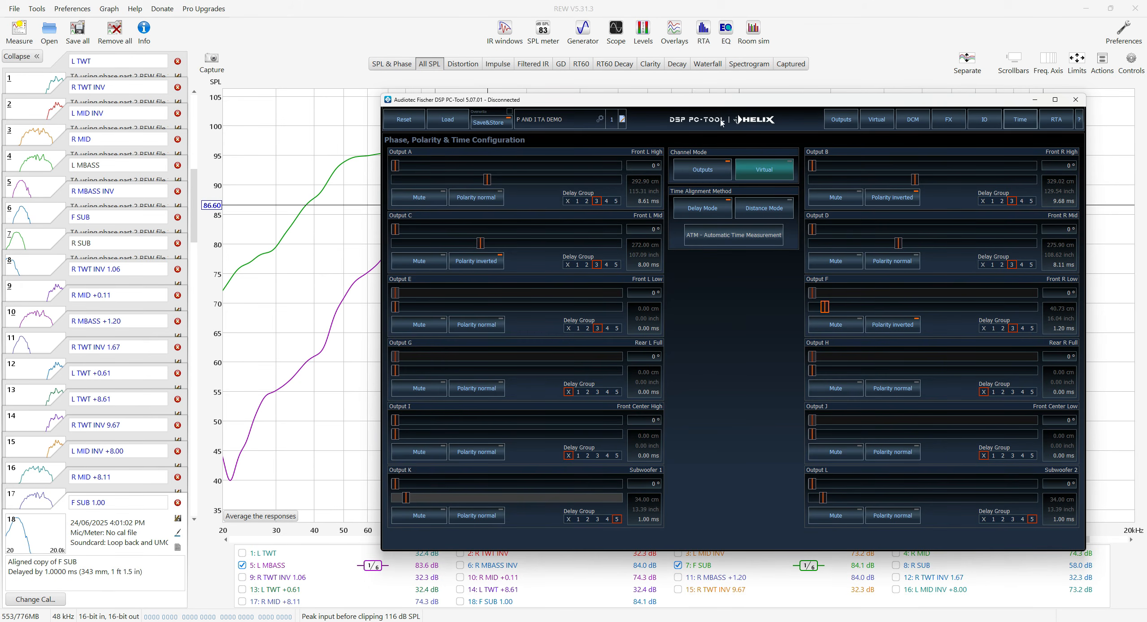
Move Subwoofer 1 and Subwoofer 2 to delay group 3 in the Helix DSP and return to REW.
click(850, 80)
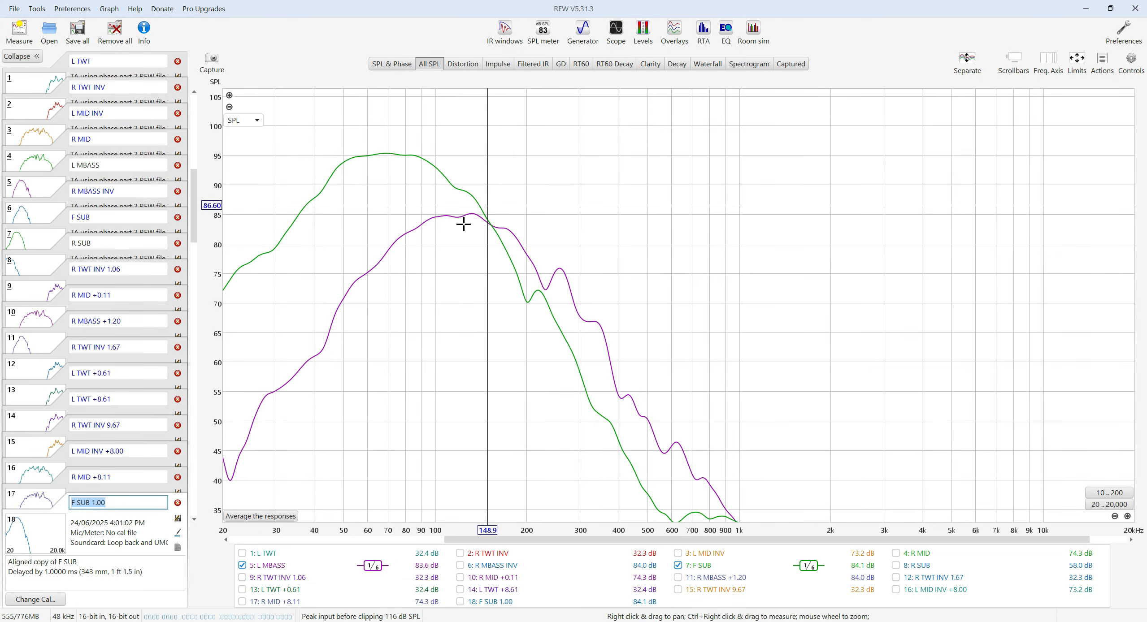
key(alt+Tab)
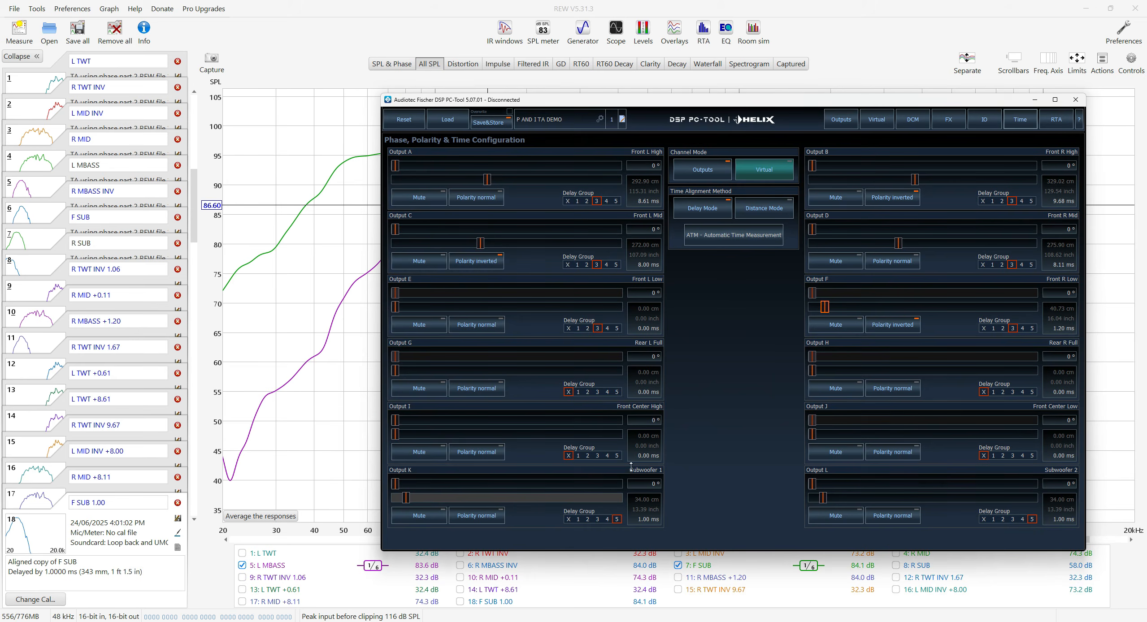
click(597, 519)
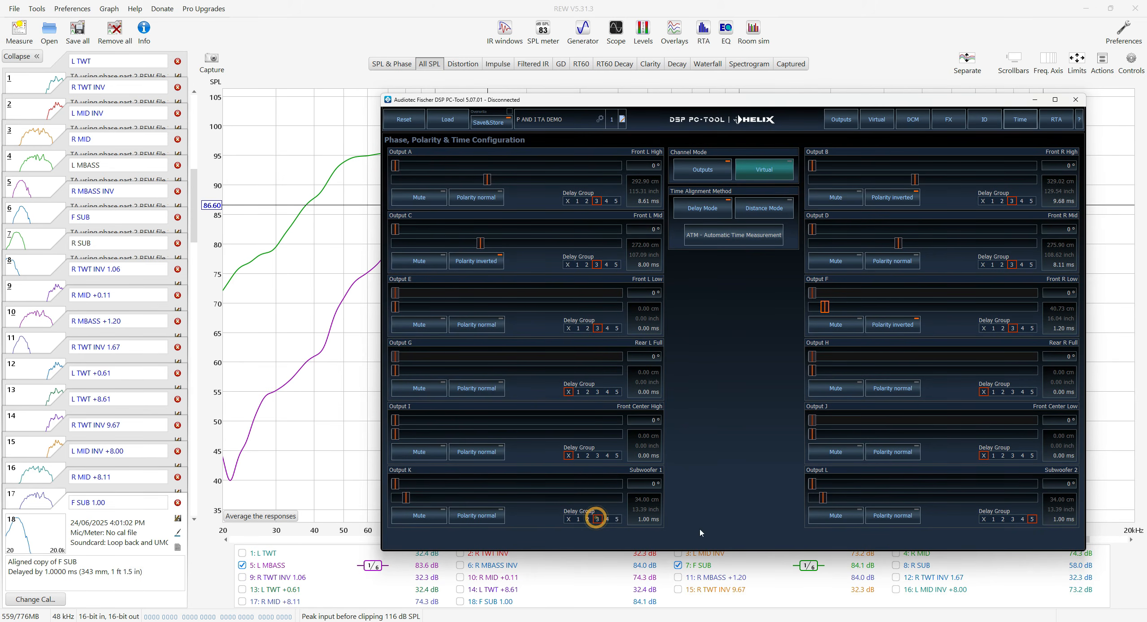
click(1012, 519)
click(1074, 100)
click(655, 265)
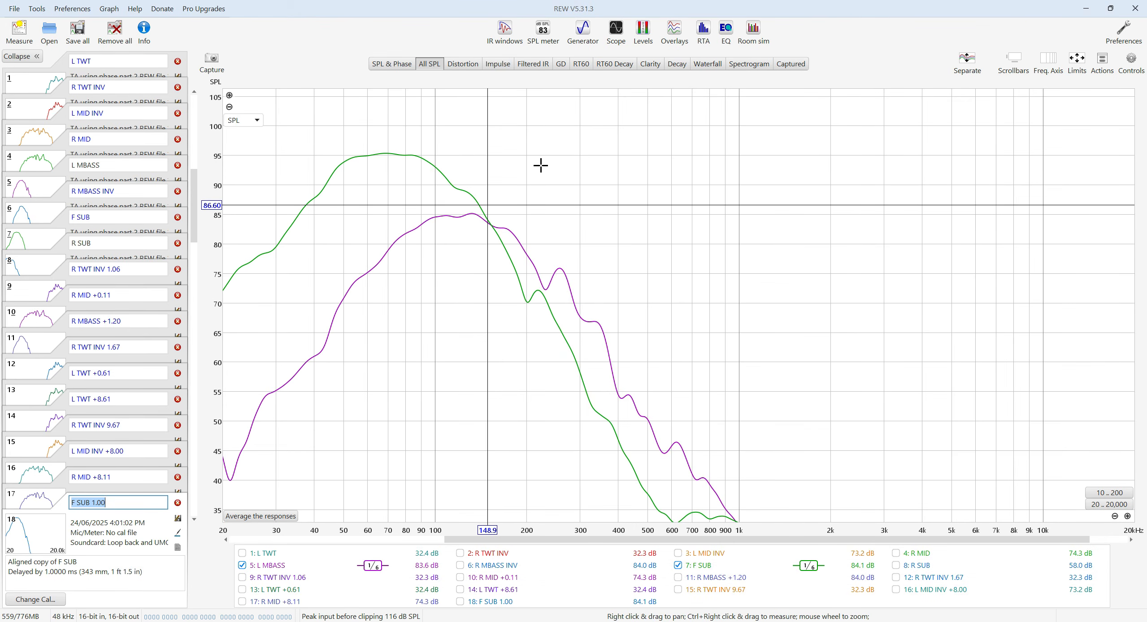
Remove L MBASS from the All SPL graph and add R SUB alongside F SUB.
click(674, 31)
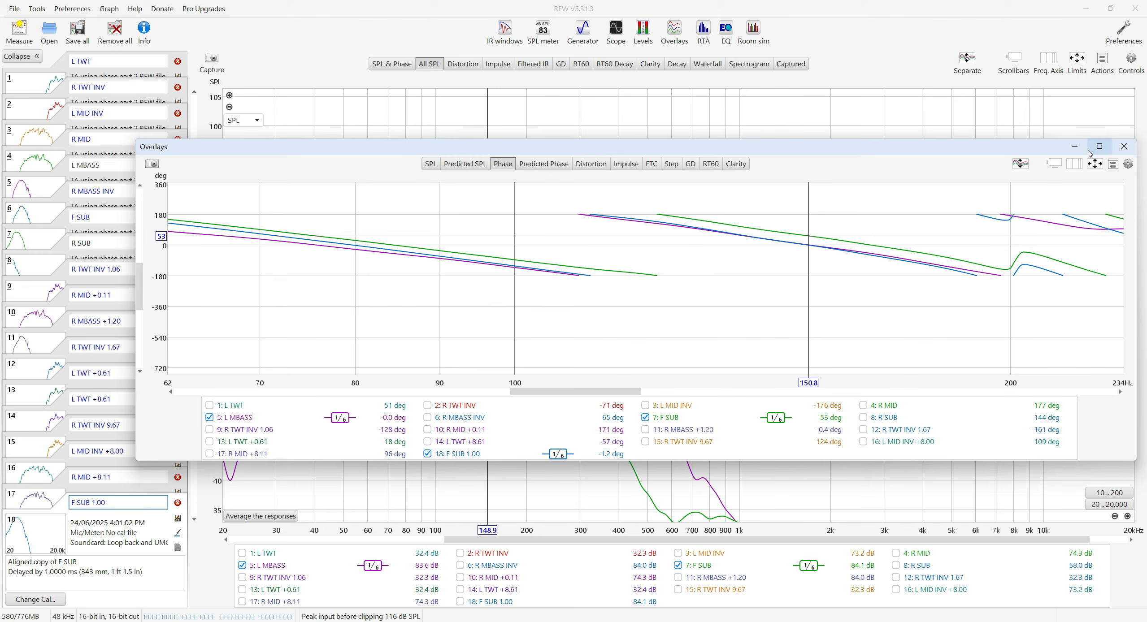
click(1123, 146)
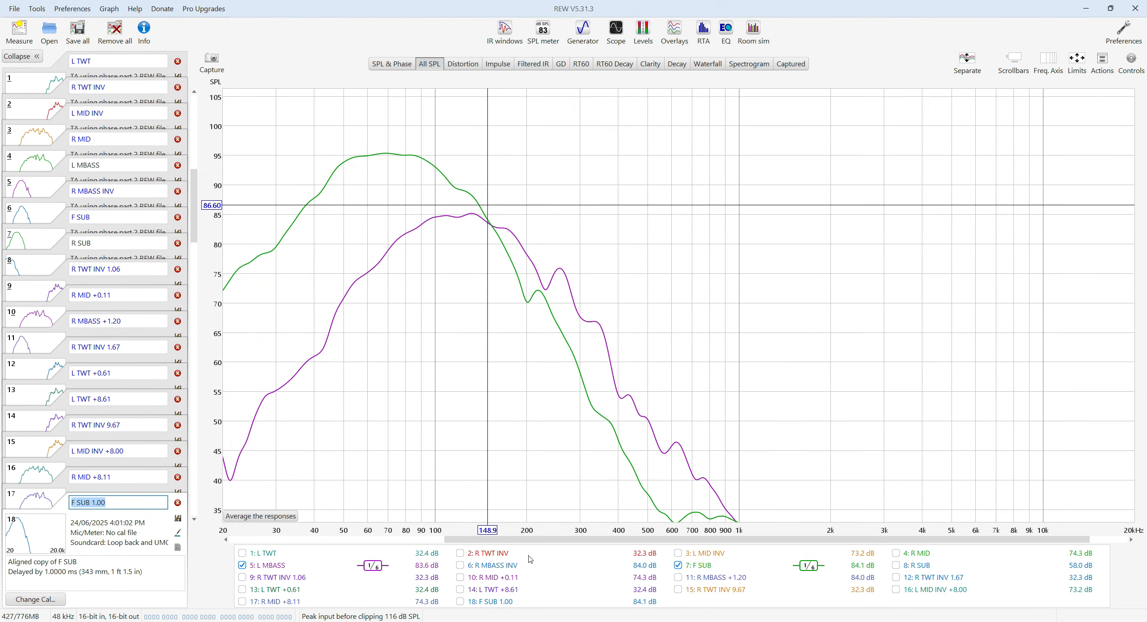
click(282, 568)
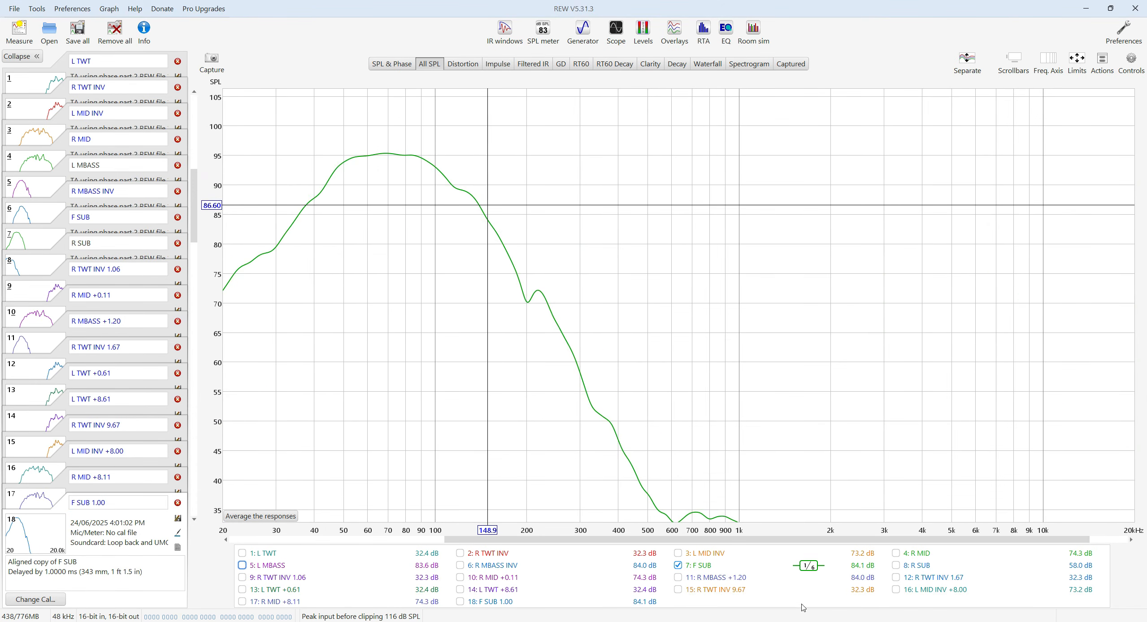
click(895, 566)
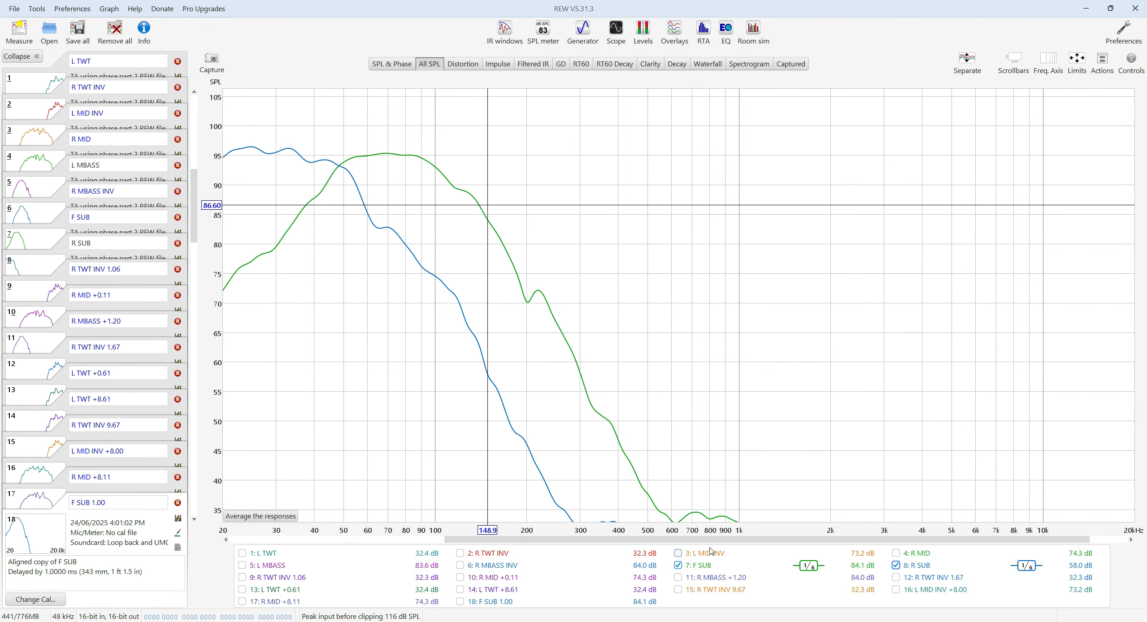
Examine the F SUB and R SUB frequency responses at about 10 Hz, 128 Hz and their crossing near 48 Hz.
drag(710, 539, 566, 540)
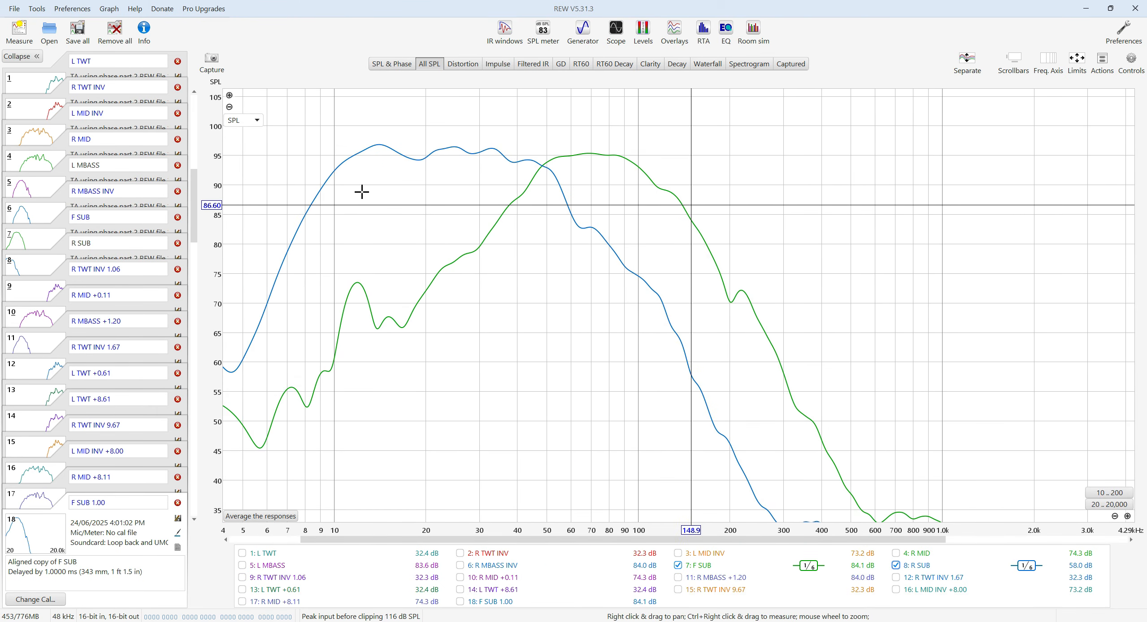
click(334, 172)
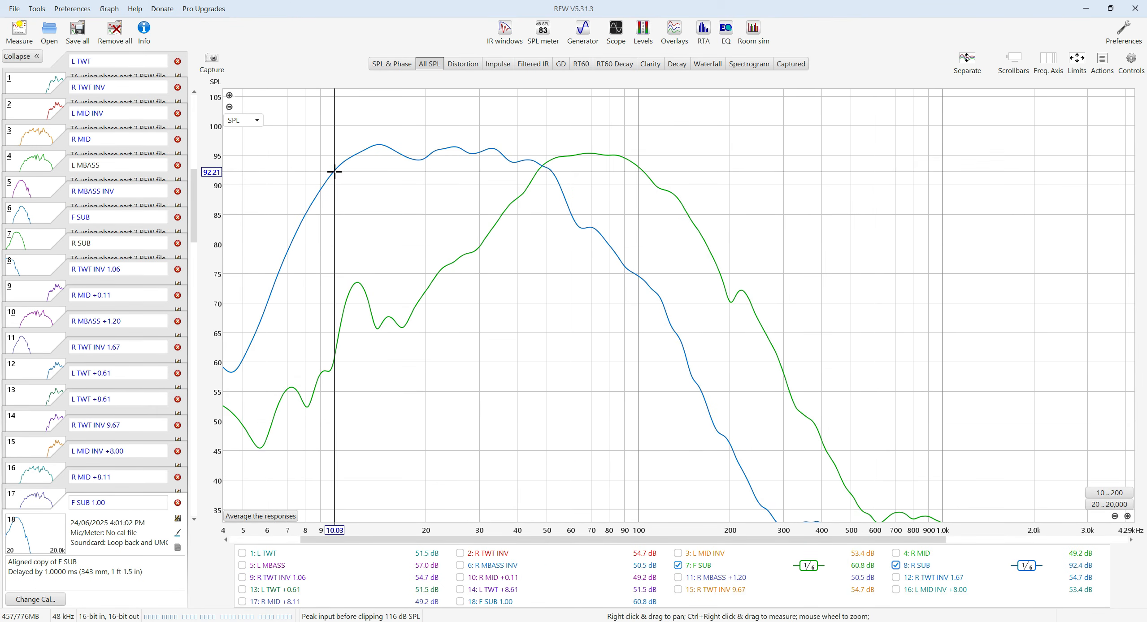
drag(334, 172, 671, 191)
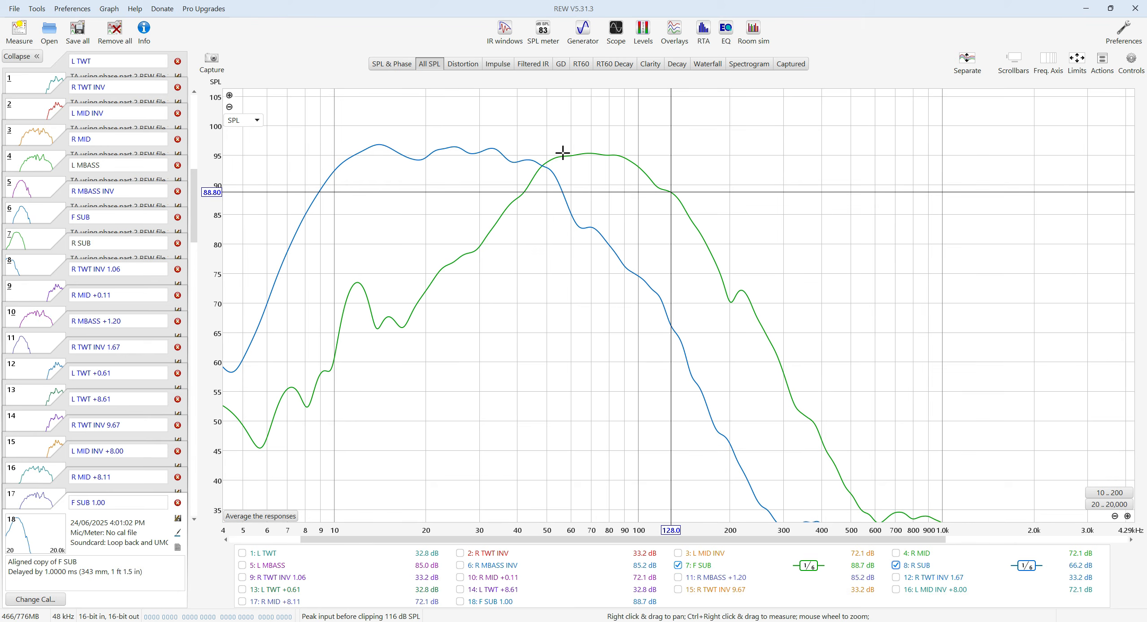
click(542, 160)
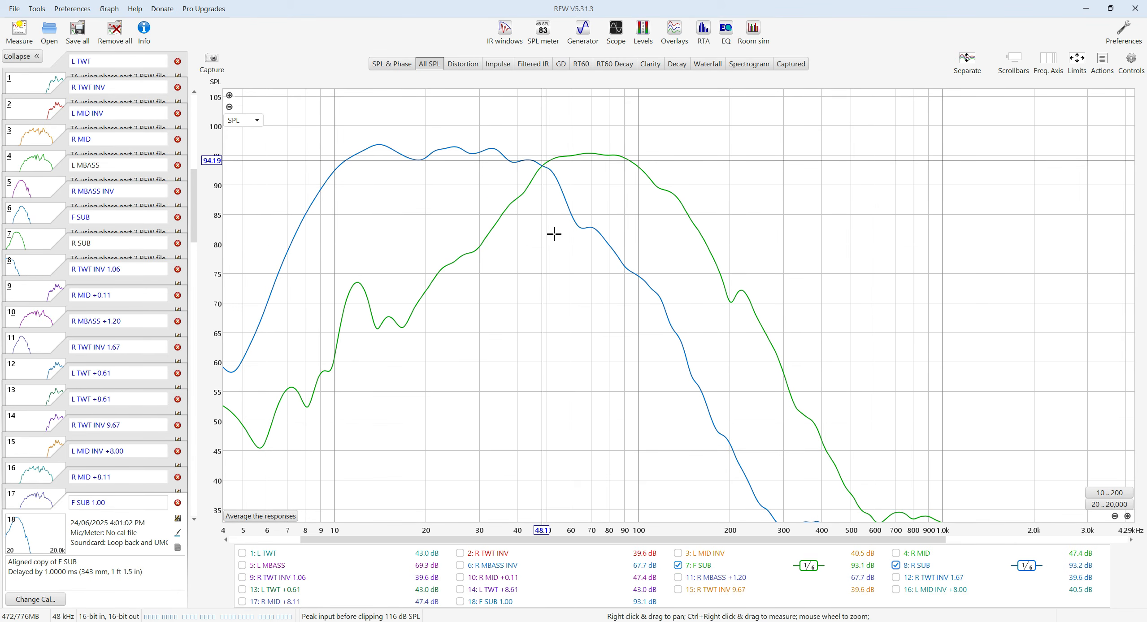
Open the phase overlay in a maximized window and clear all selected traces.
click(674, 29)
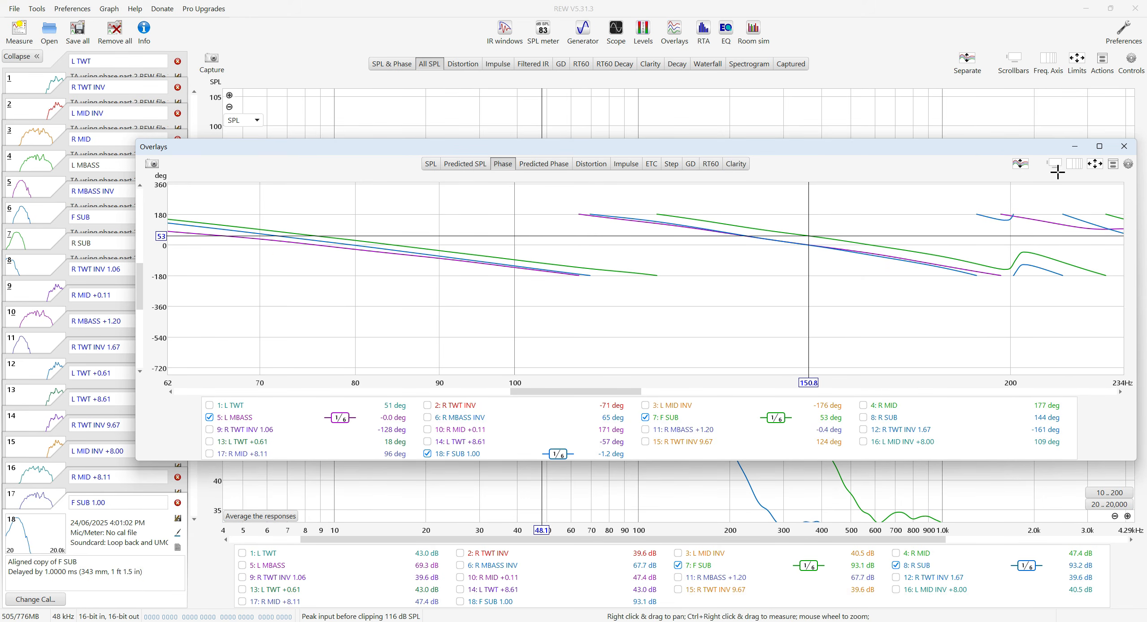
click(1099, 147)
right_click(569, 448)
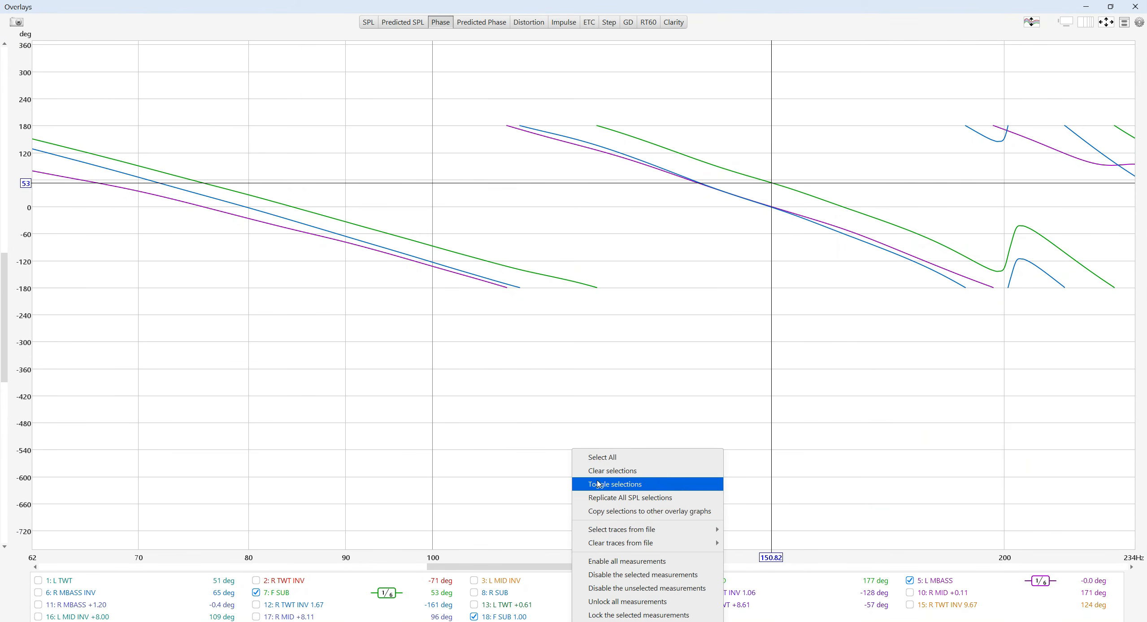
click(601, 470)
Show only the F SUB 1.00 and R SUB traces in the phase overlay over the low-frequency range.
scroll(460, 469, down, 1)
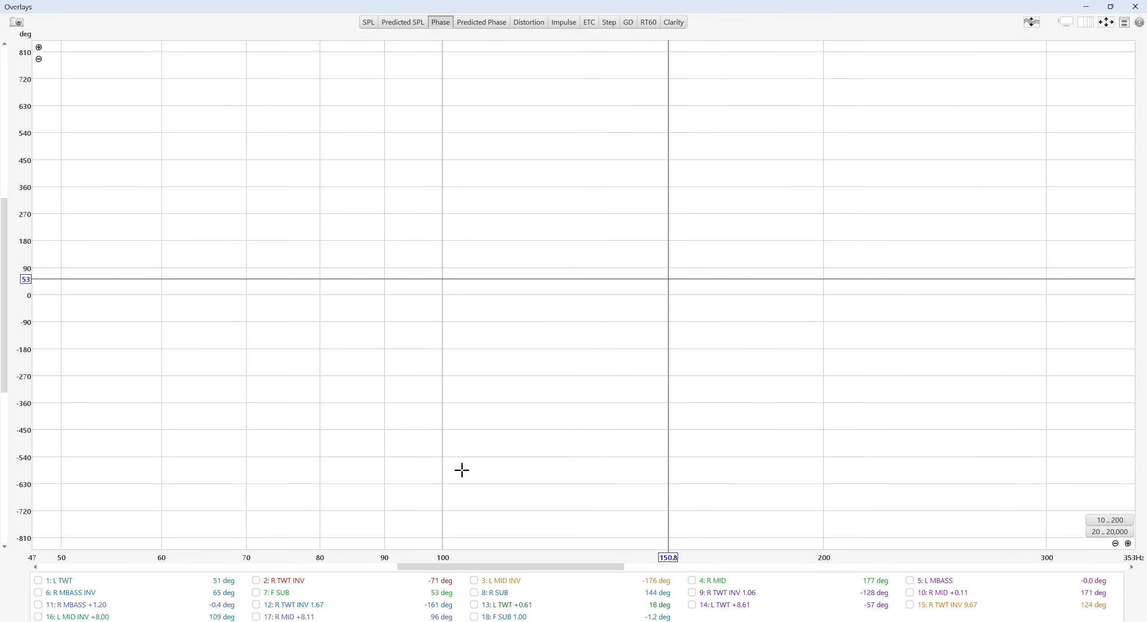
scroll(448, 468, down, 1)
drag(292, 497, 542, 365)
scroll(436, 442, down, 1)
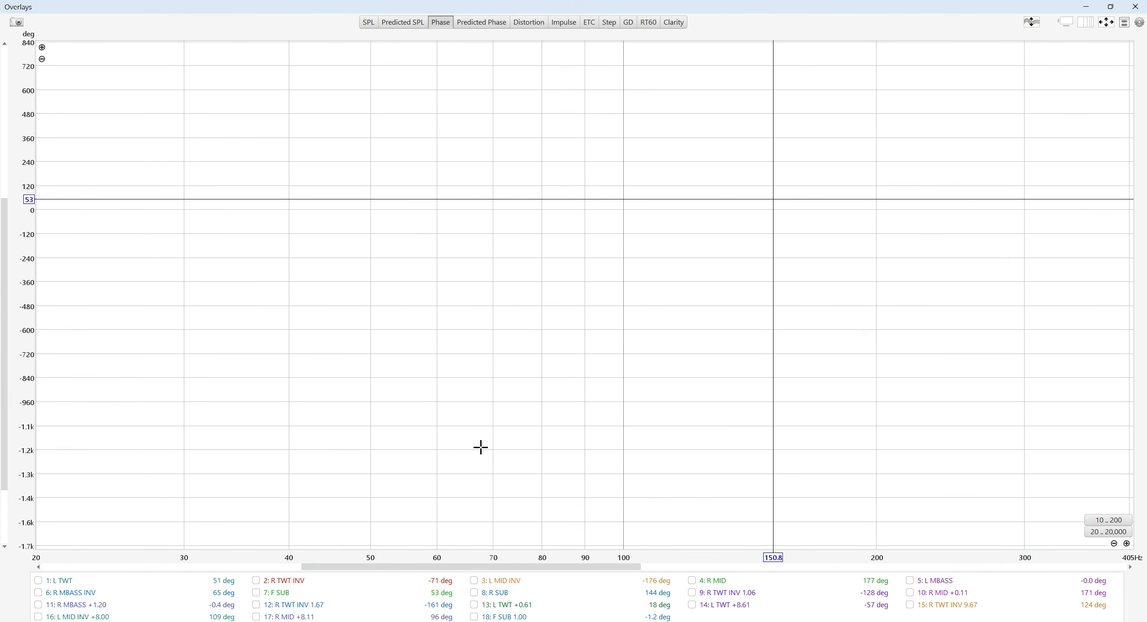
scroll(479, 448, down, 1)
drag(448, 455, 496, 423)
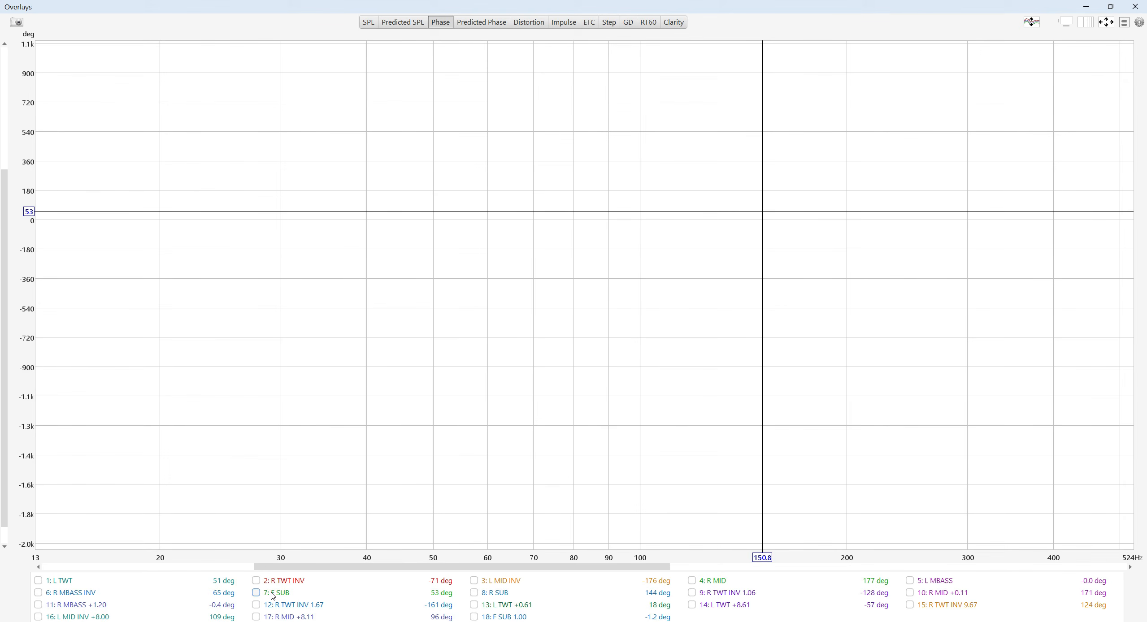
click(474, 617)
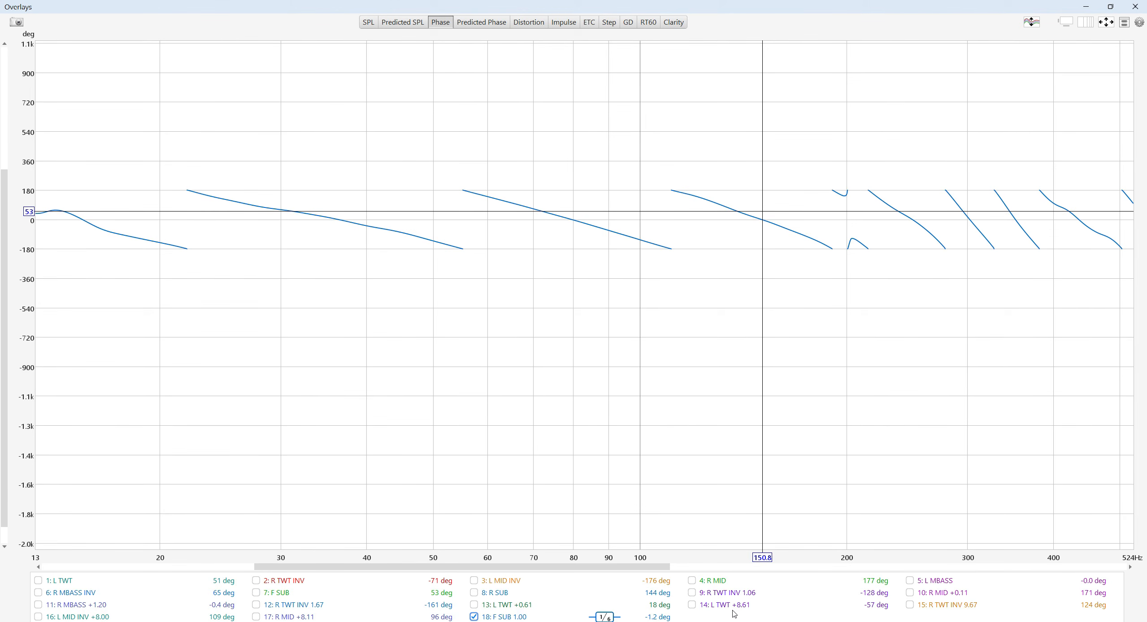
click(692, 581)
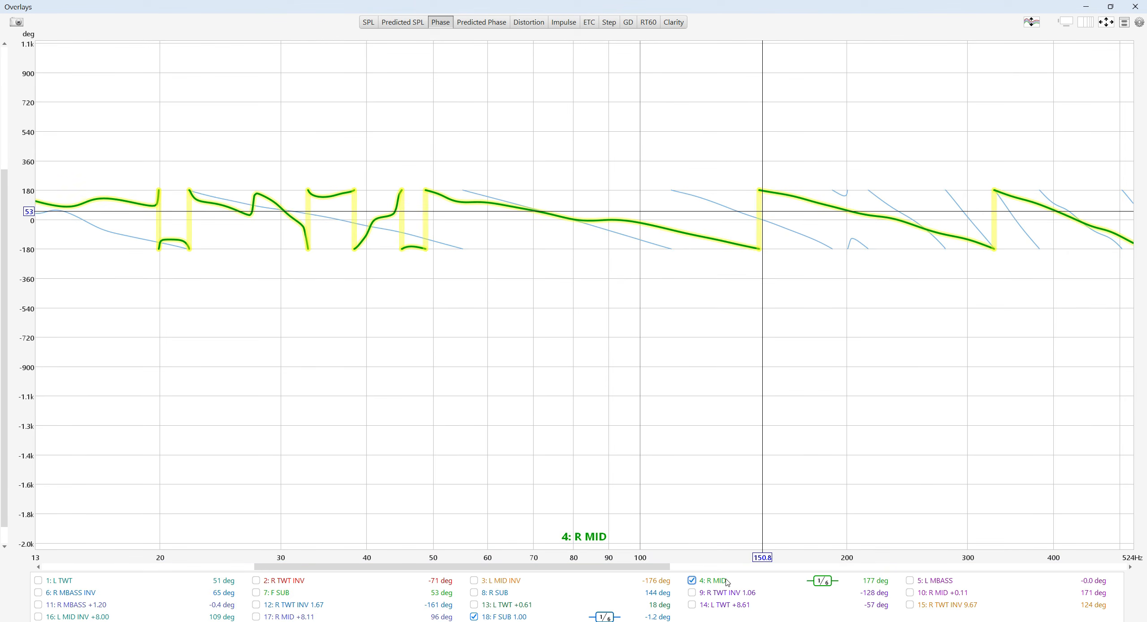
click(692, 581)
click(474, 593)
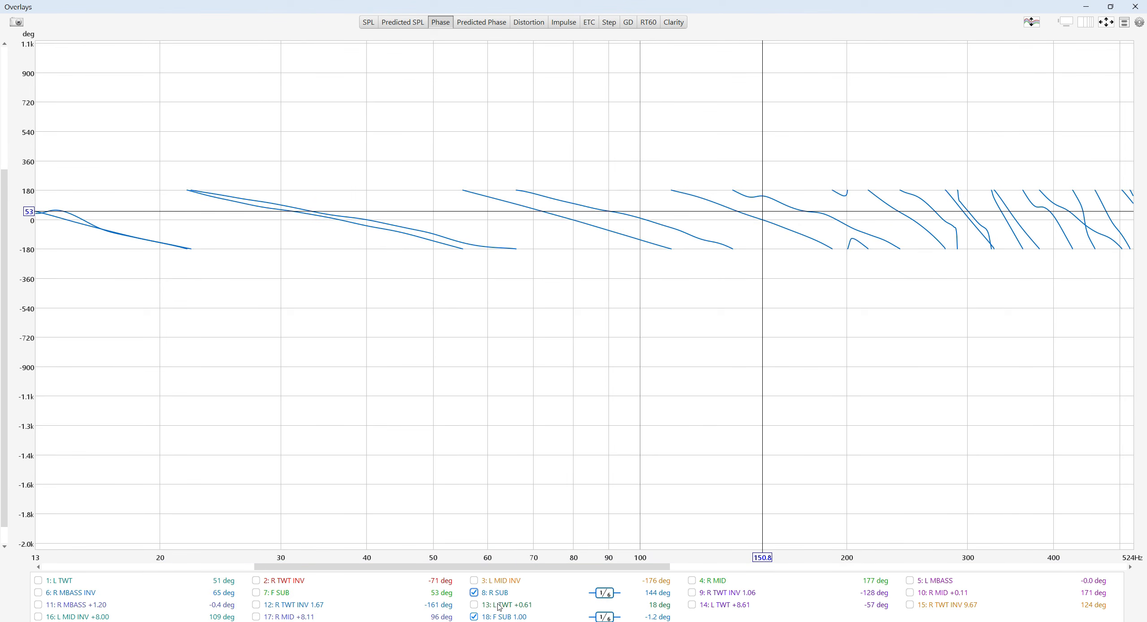
Change the trace colour of the F SUB 1.00 measurement to red.
click(1085, 7)
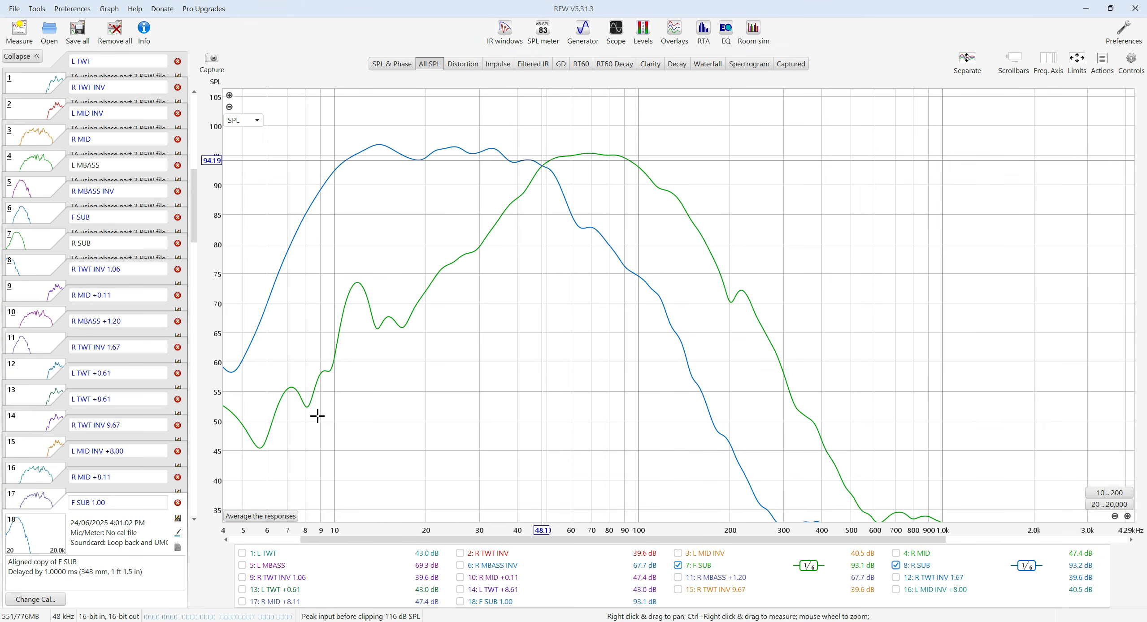
click(176, 535)
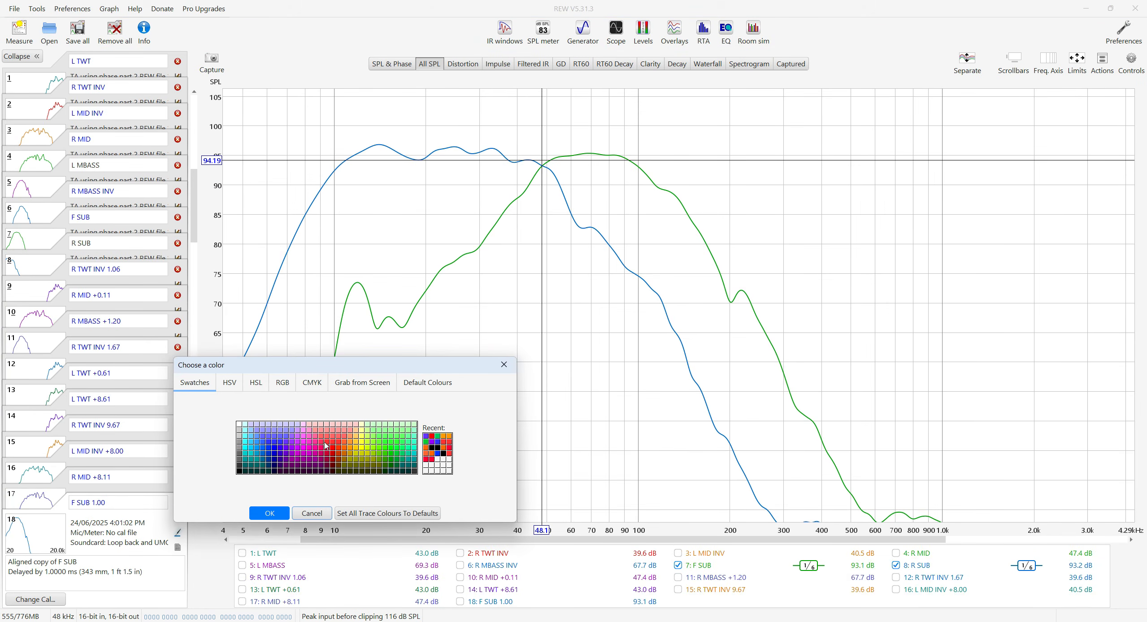
click(325, 444)
click(270, 513)
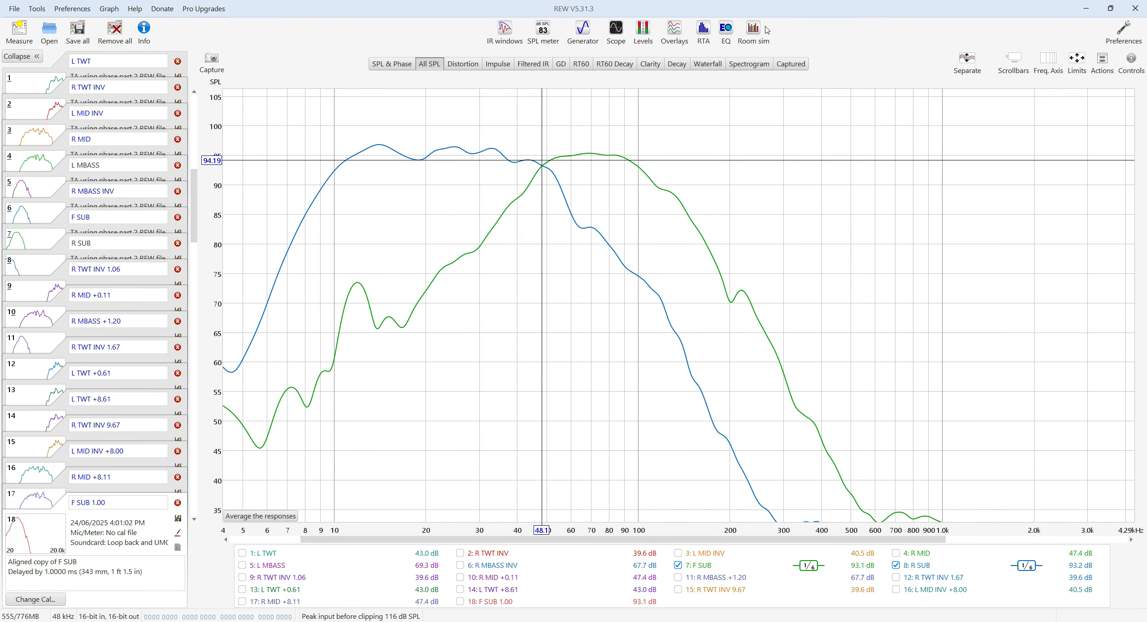
Compare the F SUB 1.00 and R SUB phase traces in the overlay at about 40 Hz and 80 Hz.
click(673, 29)
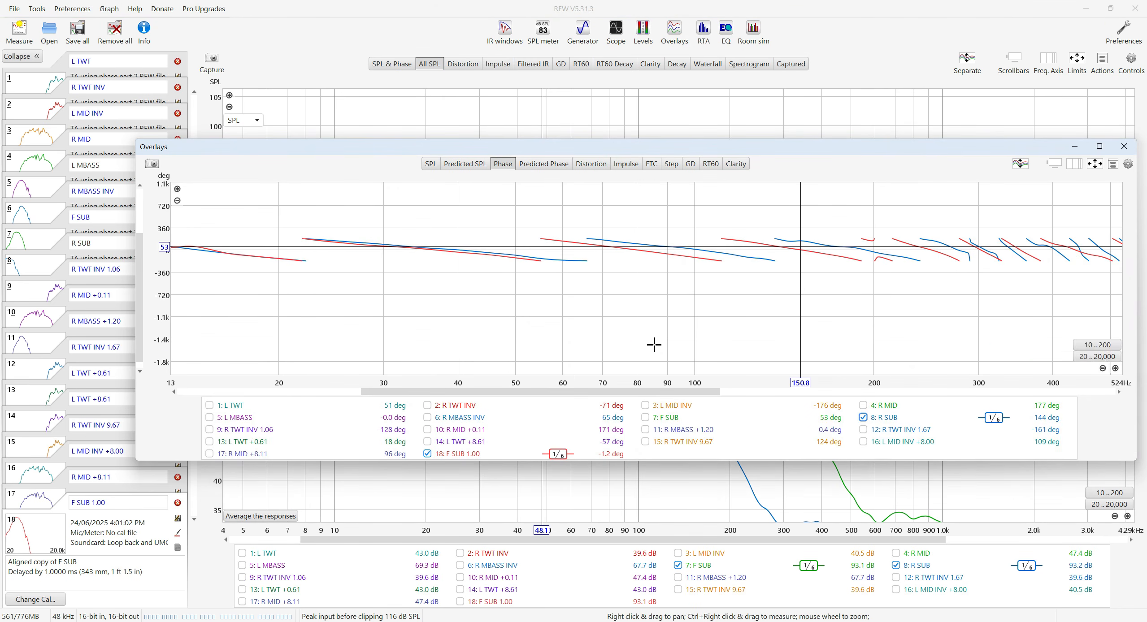
click(1099, 146)
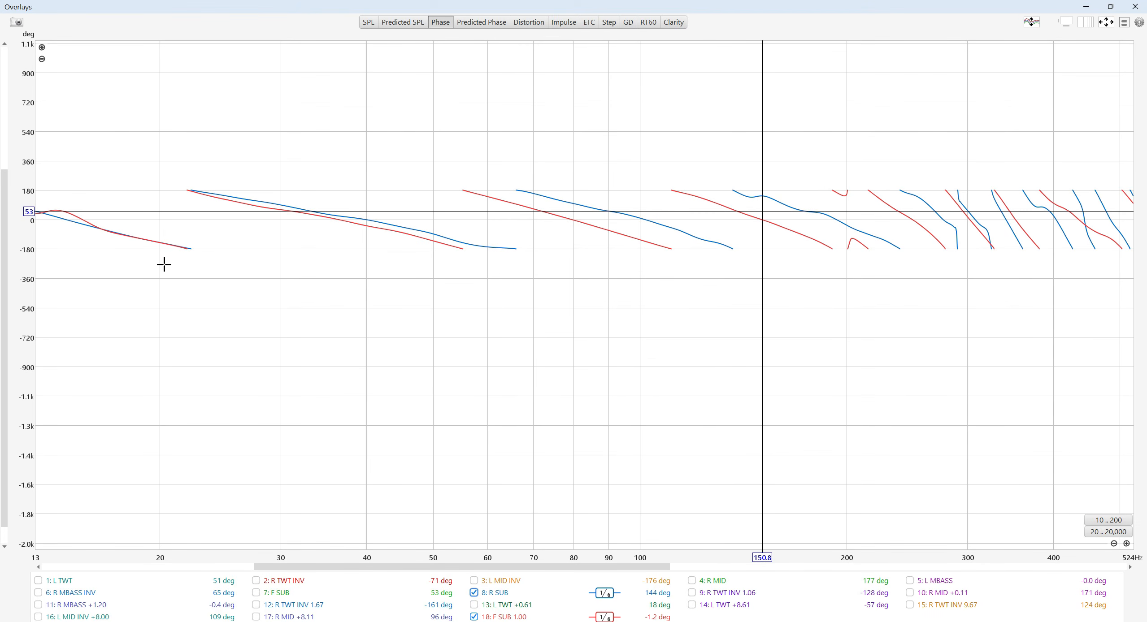
click(1113, 543)
drag(280, 388, 230, 374)
mouse_move(191, 146)
mouse_down()
mouse_move(208, 298)
mouse_move(720, 347)
mouse_up()
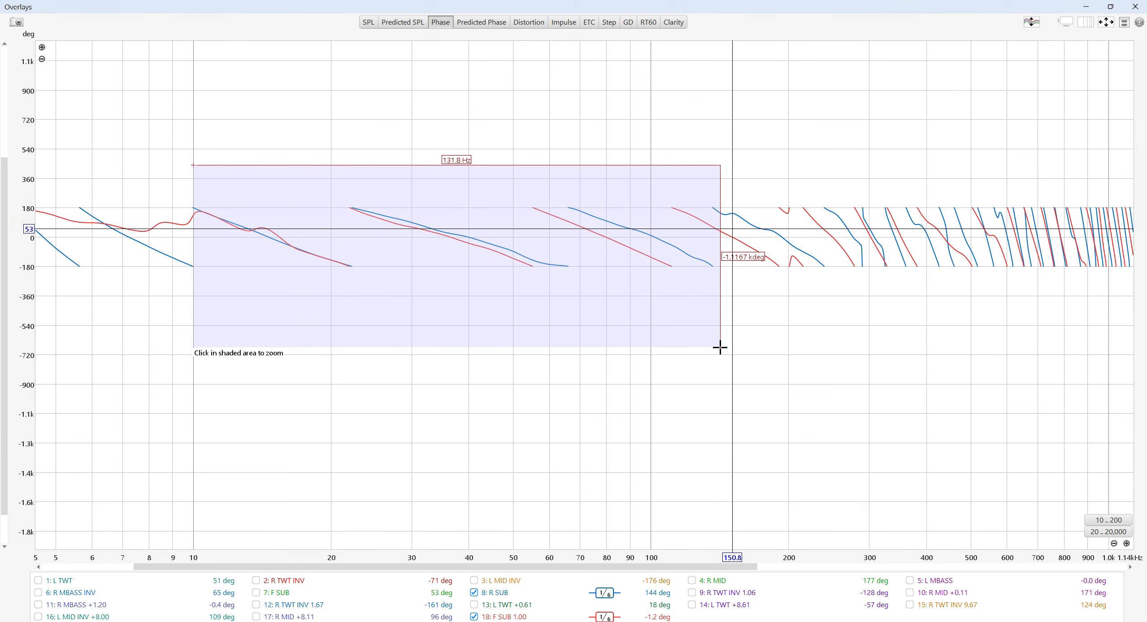
click(530, 255)
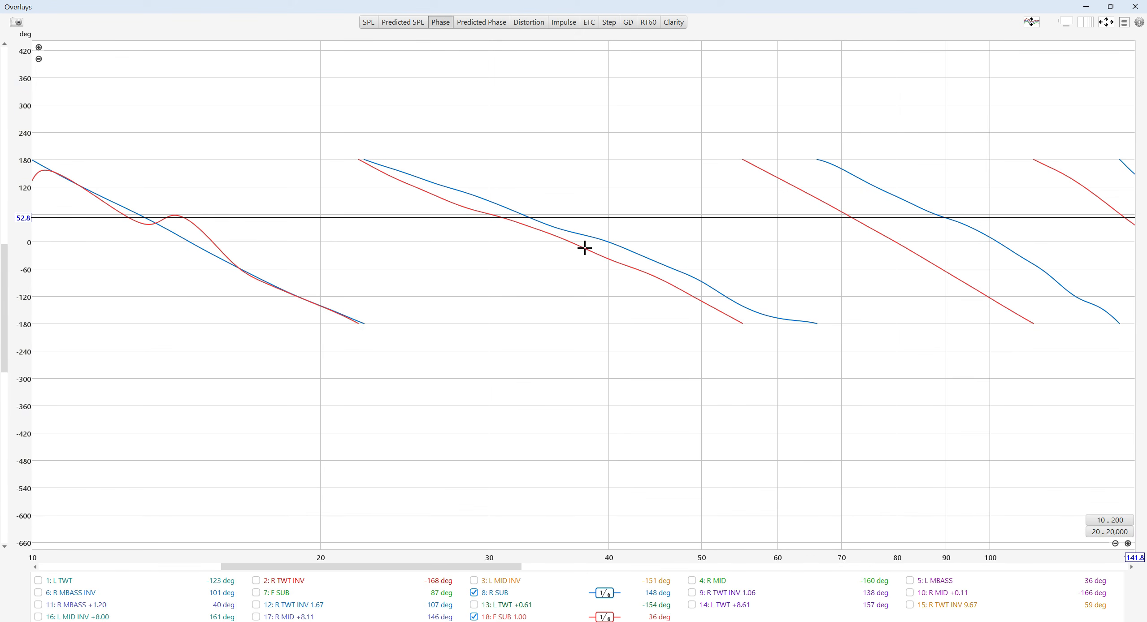
click(606, 242)
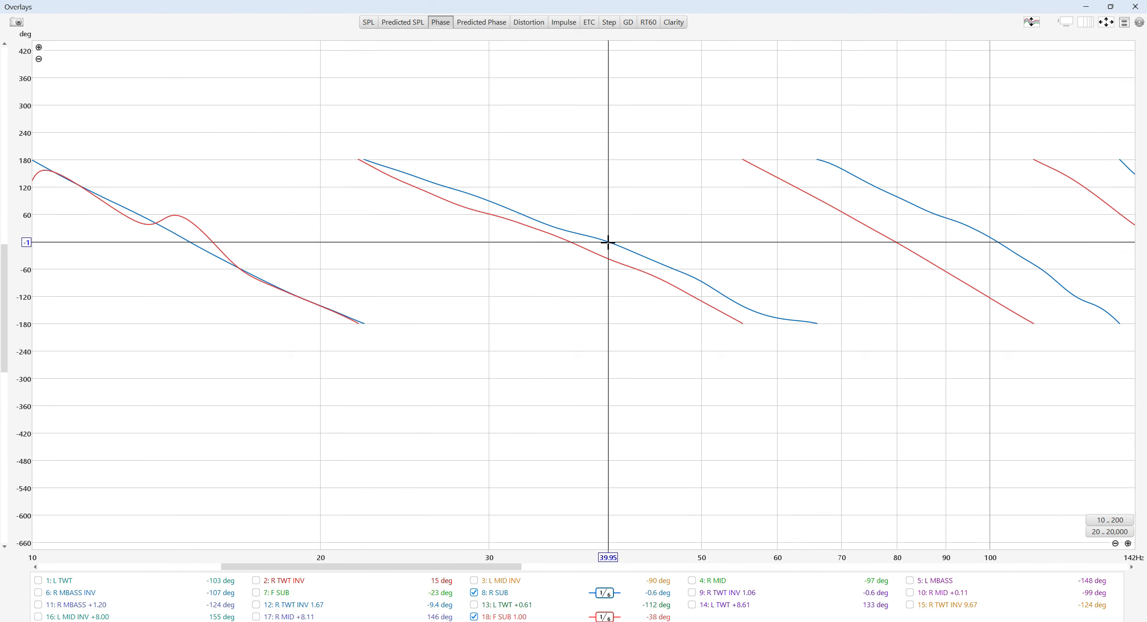
click(609, 258)
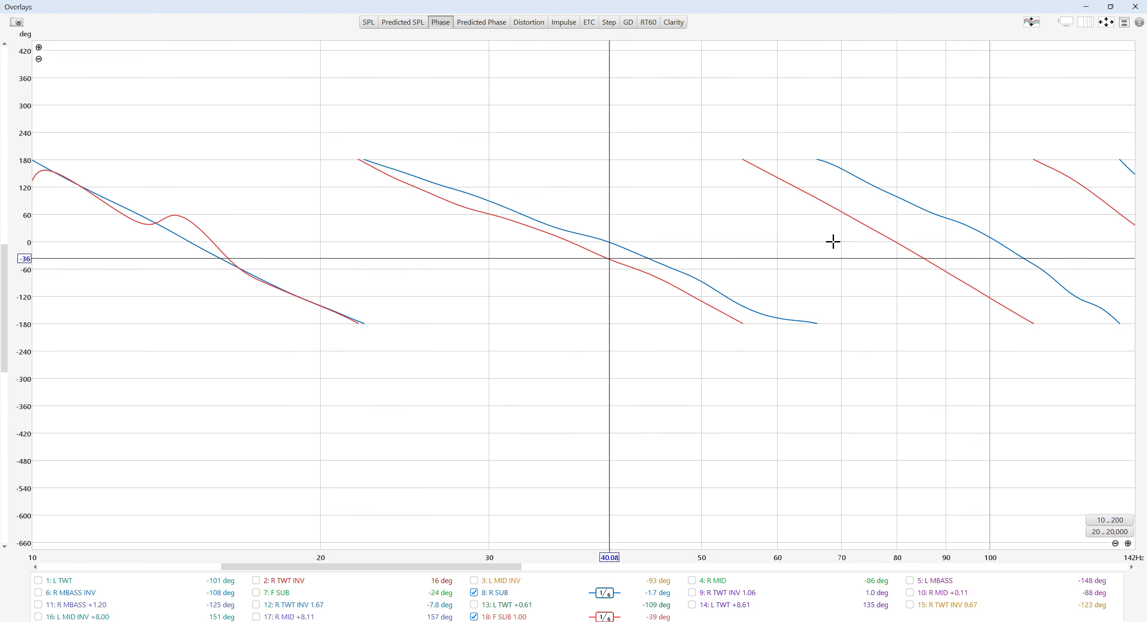
click(897, 242)
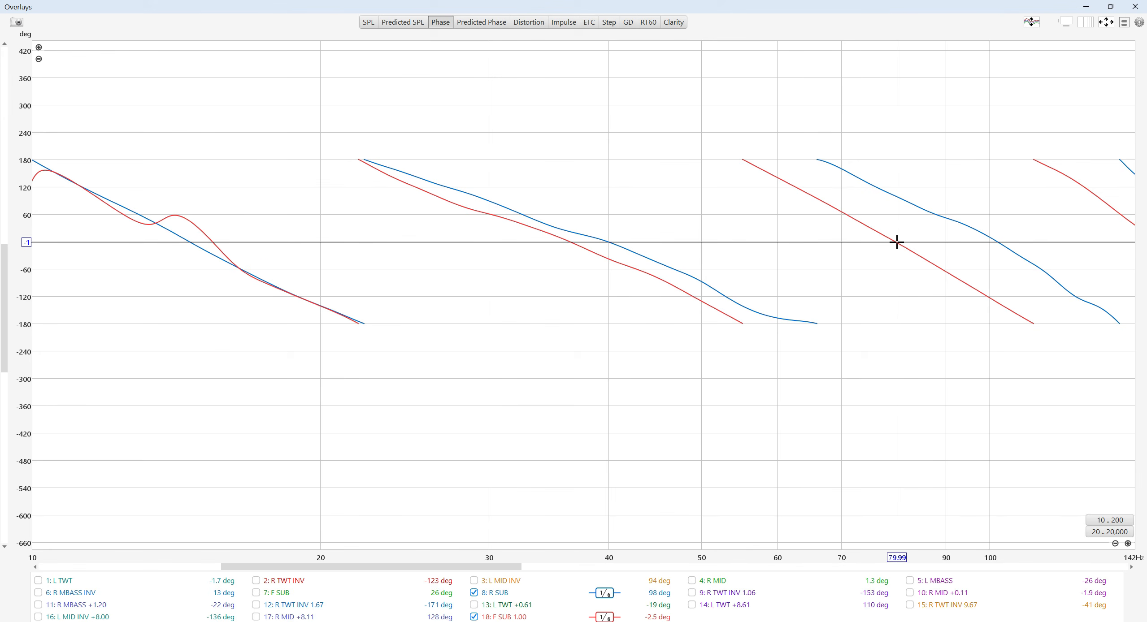
click(897, 196)
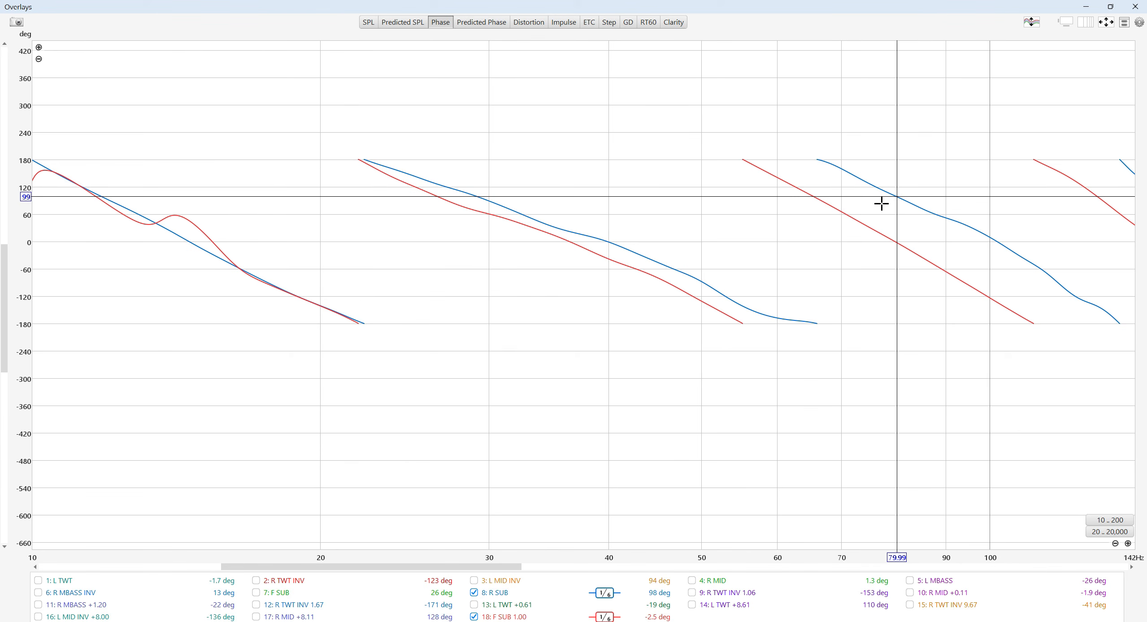
Compare the phase of F SUB 1.00 and R SUB at about 50 Hz, and close the overlay window.
click(701, 231)
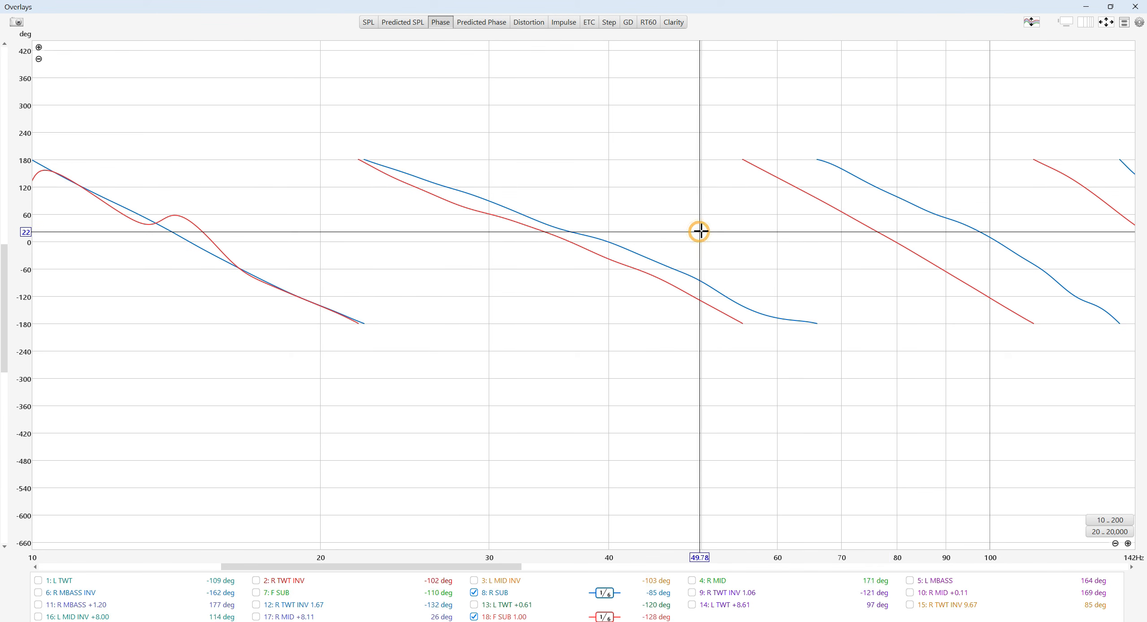
click(700, 300)
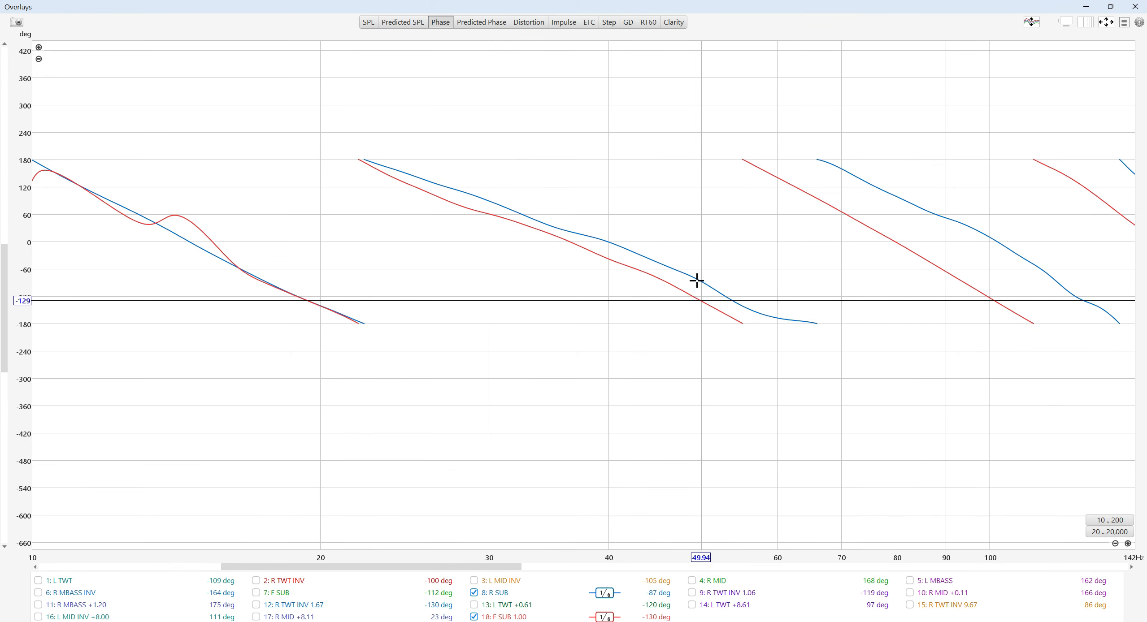
click(701, 281)
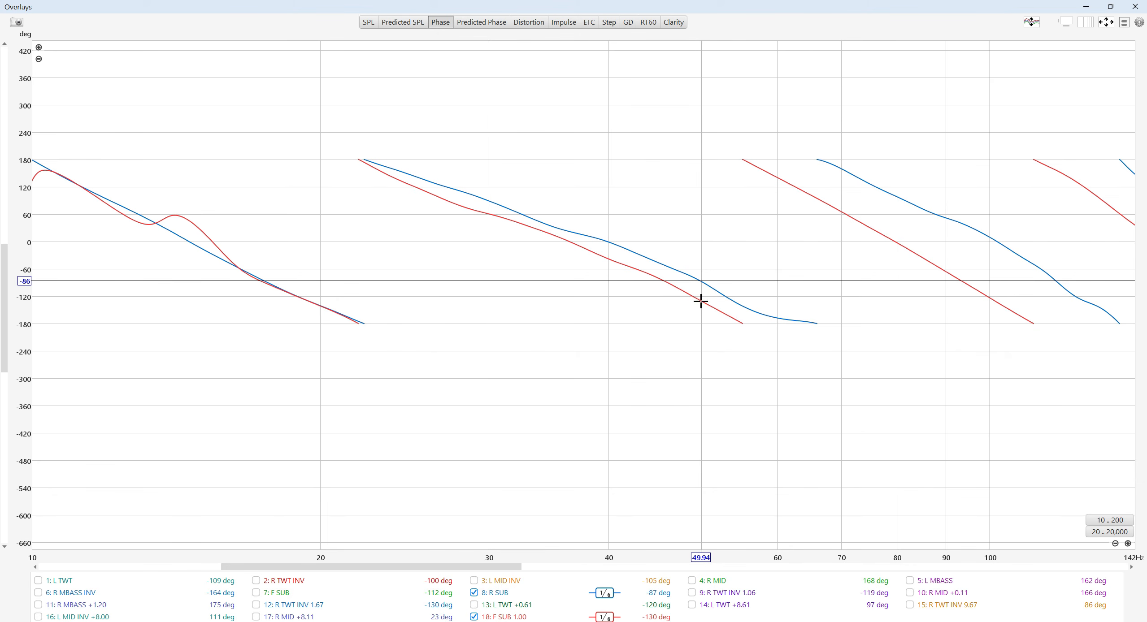
click(700, 301)
click(700, 281)
click(702, 298)
click(702, 283)
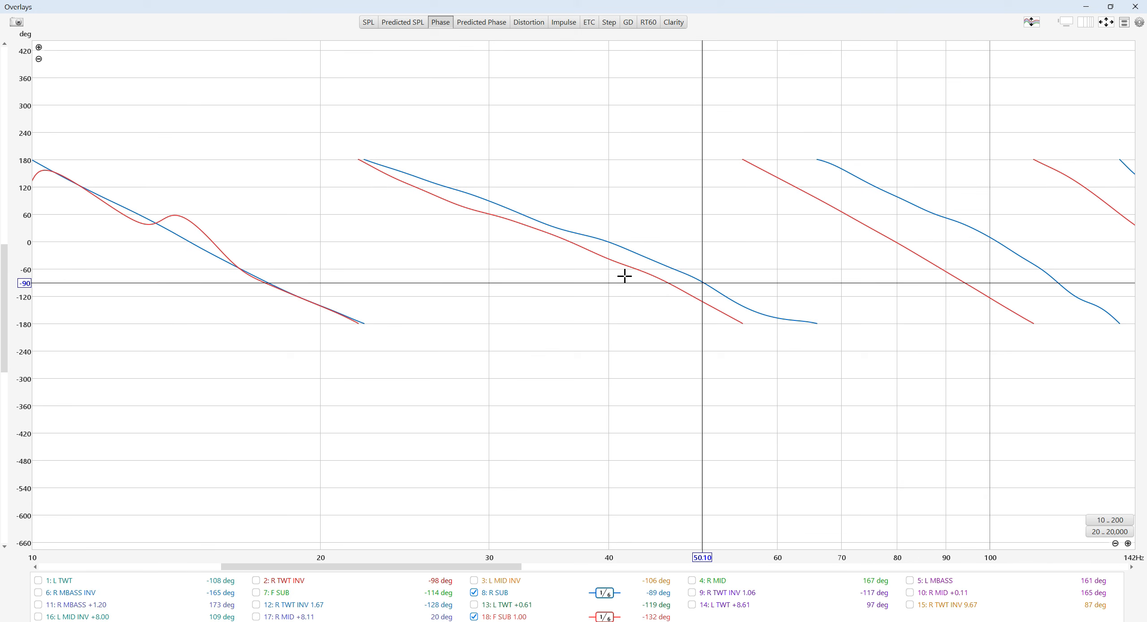
click(1135, 7)
Open the Alignment tool and select F SUB 1.00 as the first measurement.
click(1102, 60)
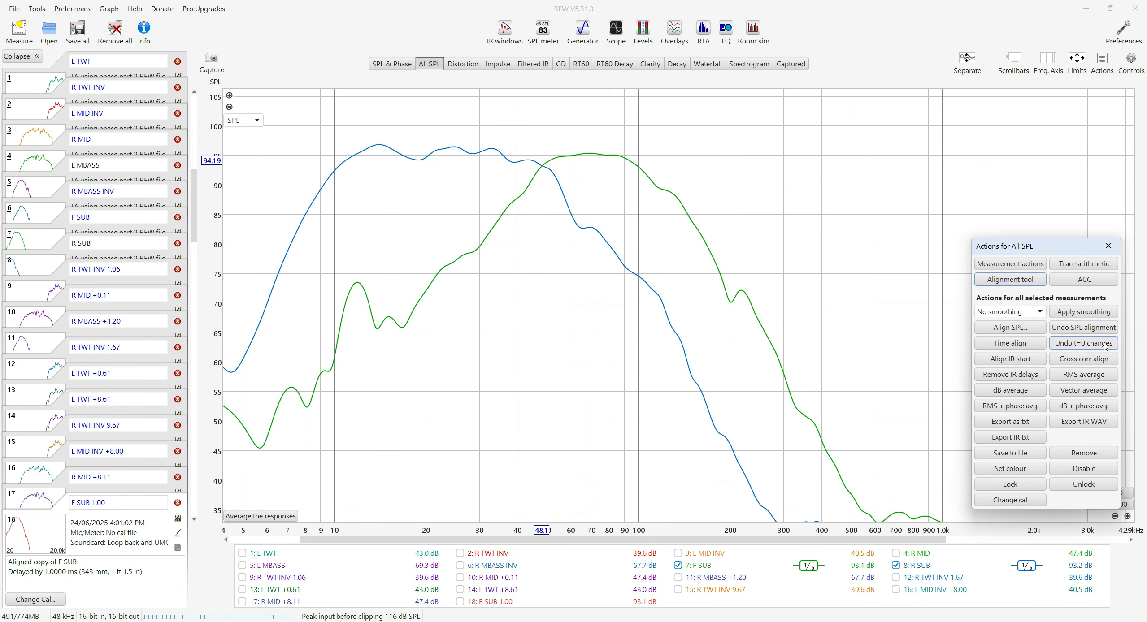
click(1010, 279)
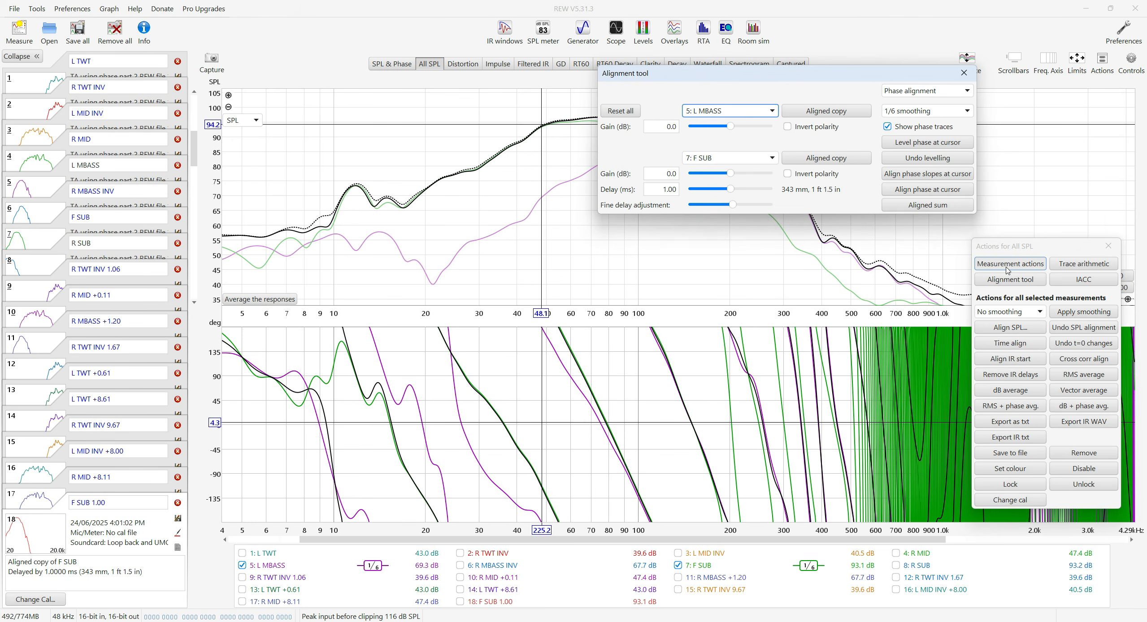
click(768, 109)
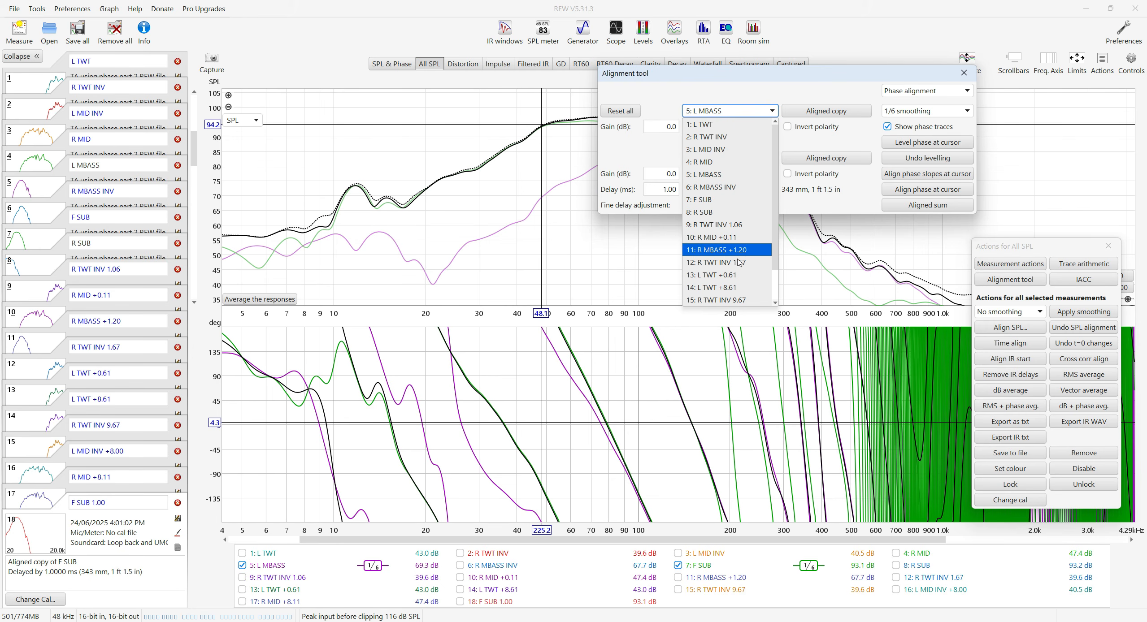
scroll(736, 287, down, 1)
click(737, 296)
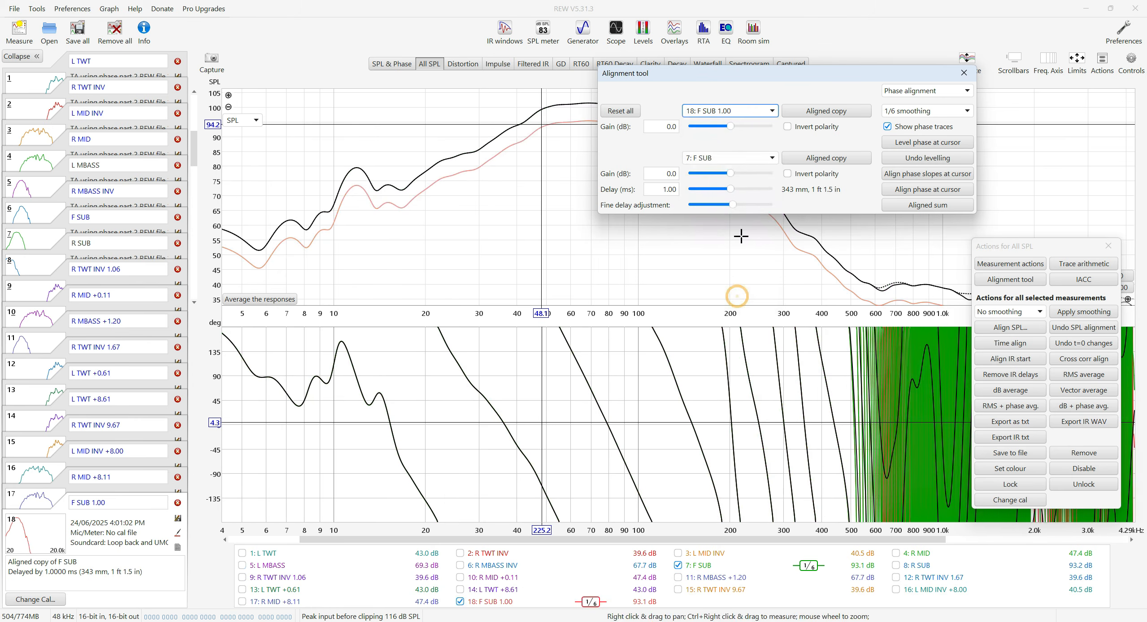
Select R SUB as the second measurement, uncover the graph, and place the cursor at the 48.6 Hz crossover of both subwoofers.
click(742, 158)
click(732, 259)
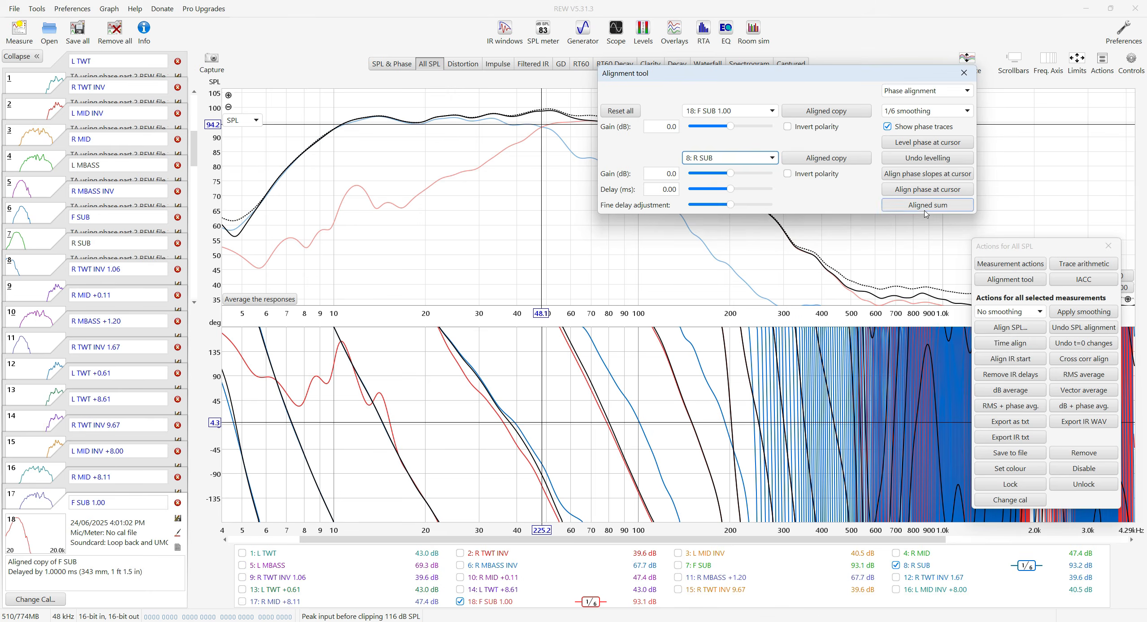
click(1108, 246)
drag(929, 76, 1064, 71)
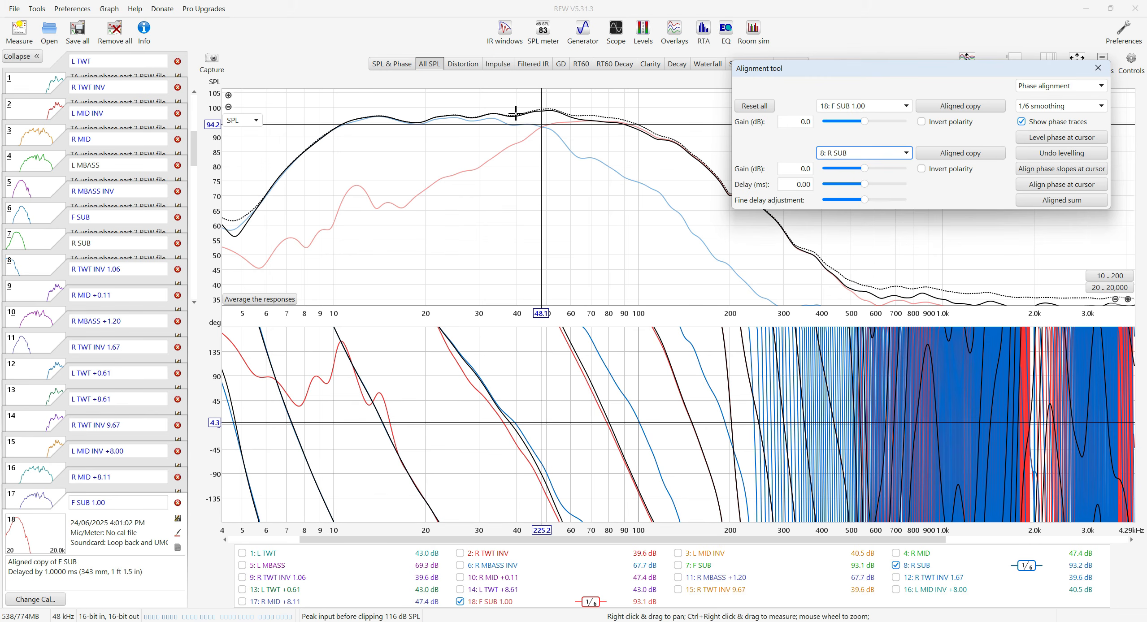
click(540, 117)
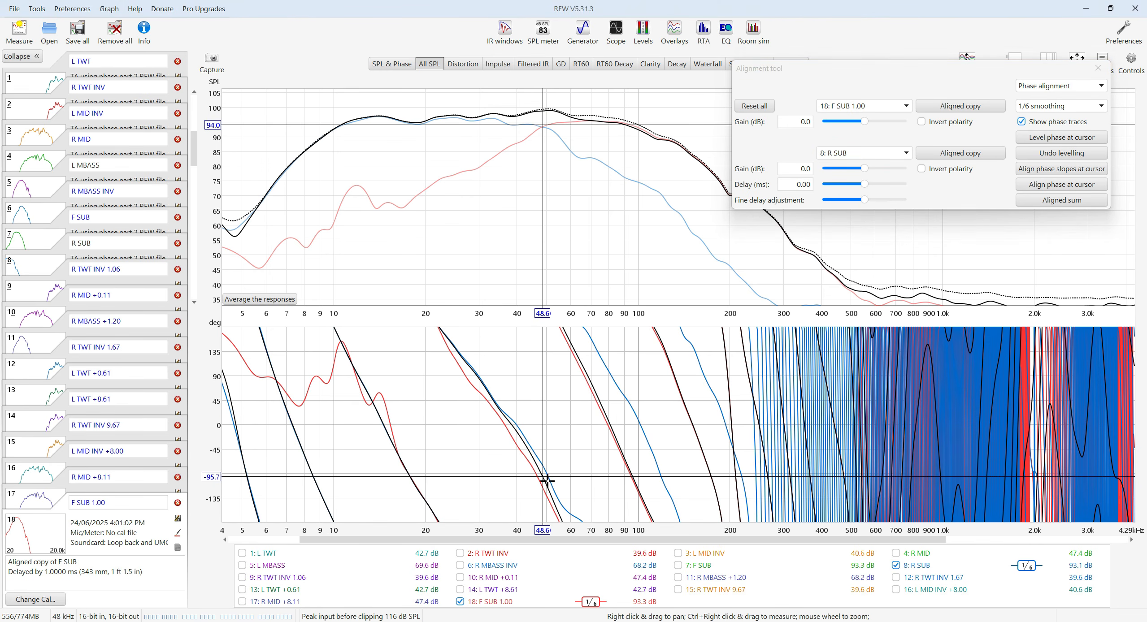
Fine-adjust the R SUB delay to 2.00 ms to match its phase with F SUB 1.00, and close the Alignment tool.
click(866, 201)
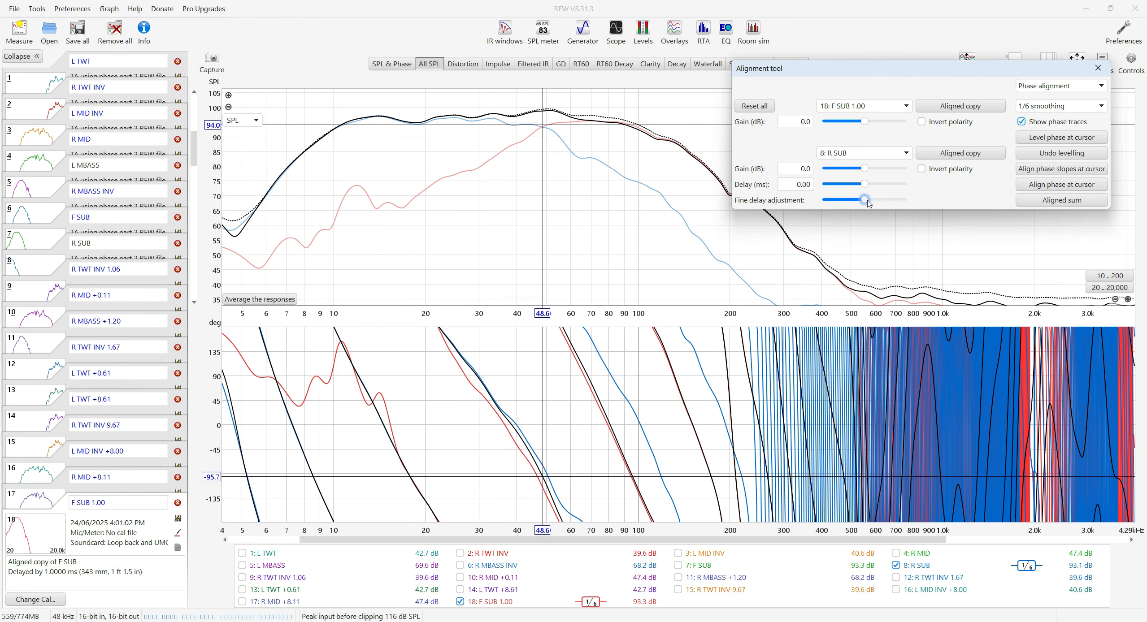
key(Right)
key(Right)
key(Right)
key(Right)
key(Right)
key(Right)
key(Right)
key(Right)
key(Right)
key(Right)
key(Right)
key(Right)
key(Right)
key(Right)
key(Right)
key(Right)
key(Right)
key(Right)
key(Right)
key(Right)
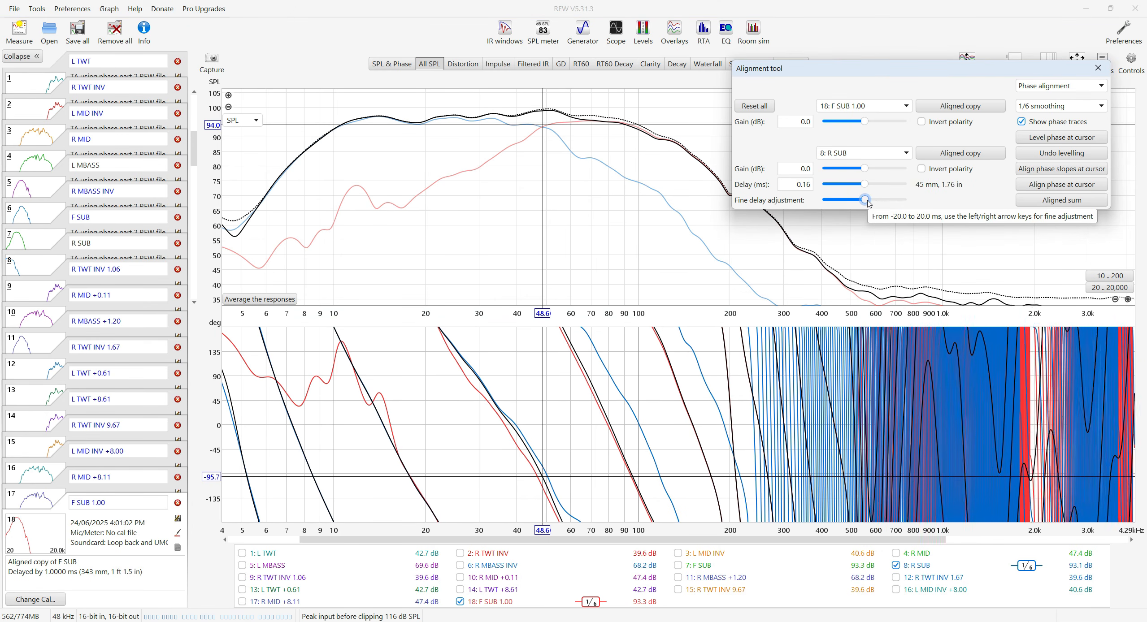
key(Right)
key(Right)
key(Right)
key(Right)
key(Right)
key(Right)
key(Right)
key(Right)
key(Right)
key(Right)
key(Right)
key(Right)
key(Right)
key(Right)
key(Right)
key(Right)
key(Right)
key(Right)
key(Right)
key(Right)
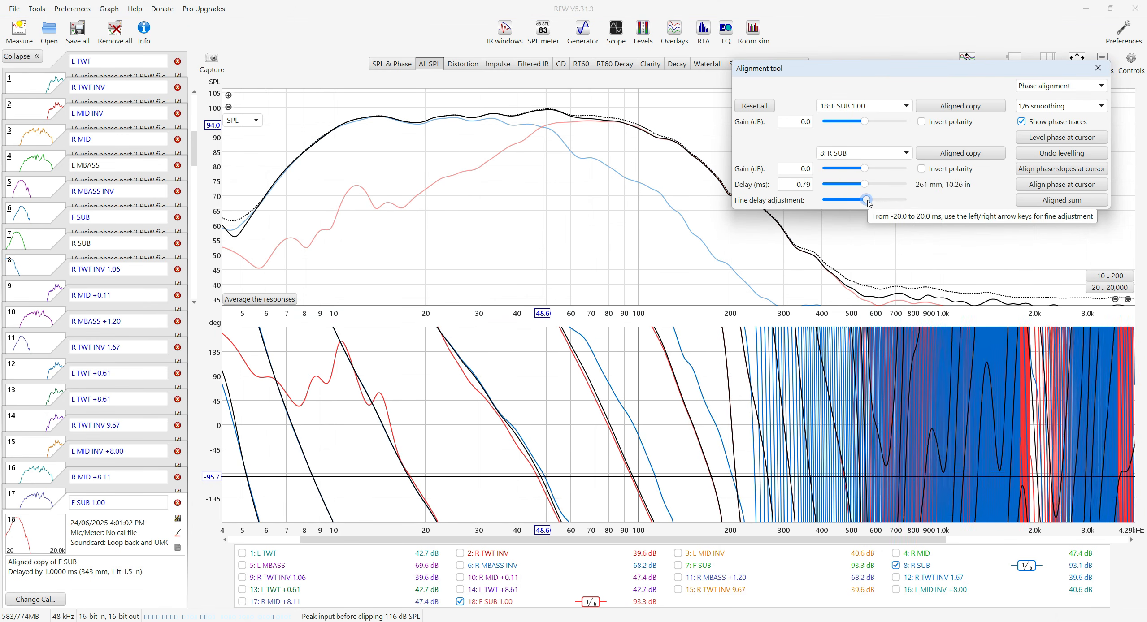
key(Right)
key(Right)
key(Right)
key(Right)
key(Right)
key(Right)
key(Right)
key(Right)
key(Right)
key(Right)
key(Right)
key(Right)
key(Right)
key(Right)
key(Right)
key(Right)
key(Right)
key(Right)
key(Right)
key(Right)
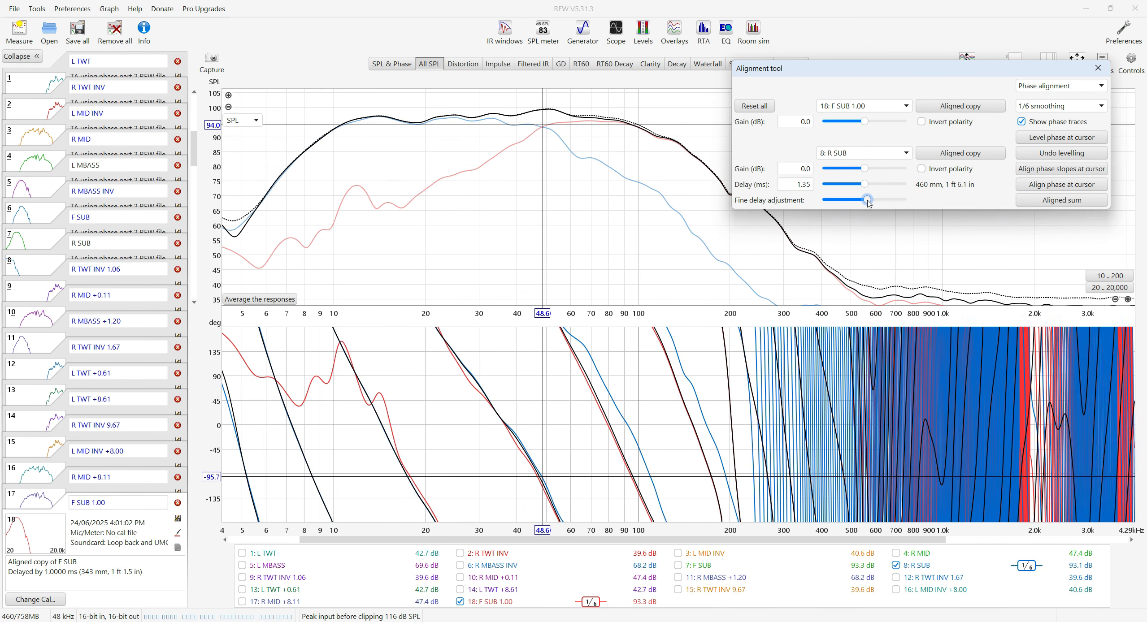
key(Right)
key(Right)
key(Right)
key(Right)
key(Right)
key(Right)
key(Right)
key(Right)
key(Right)
key(Right)
key(Right)
key(Right)
key(Right)
key(Right)
key(Right)
key(Right)
key(Right)
key(Right)
key(Right)
key(Right)
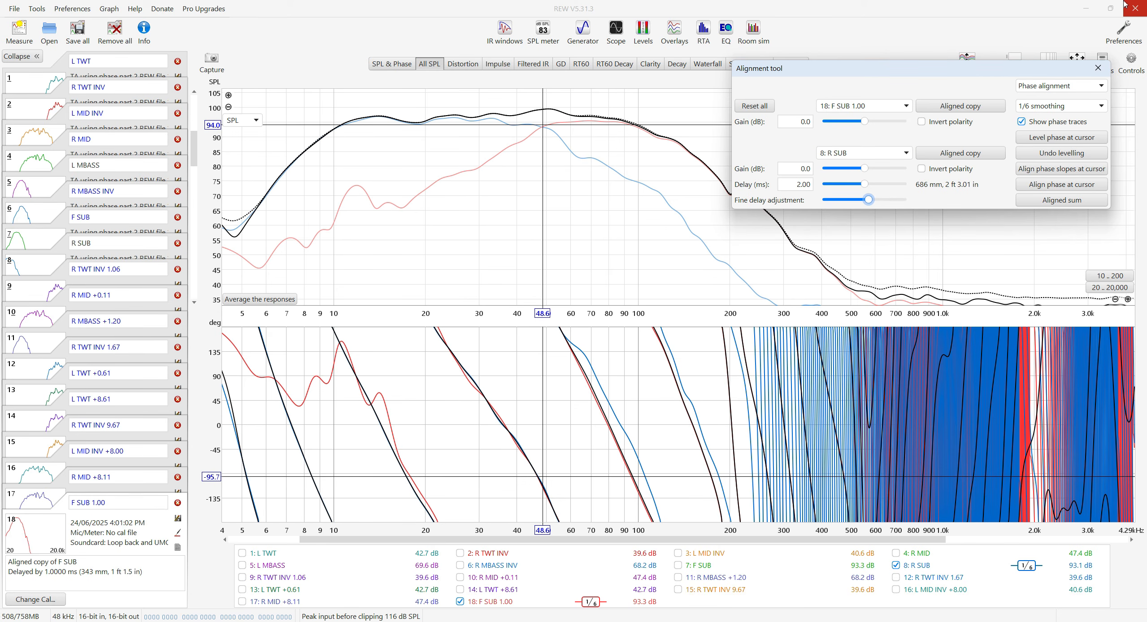
click(1097, 67)
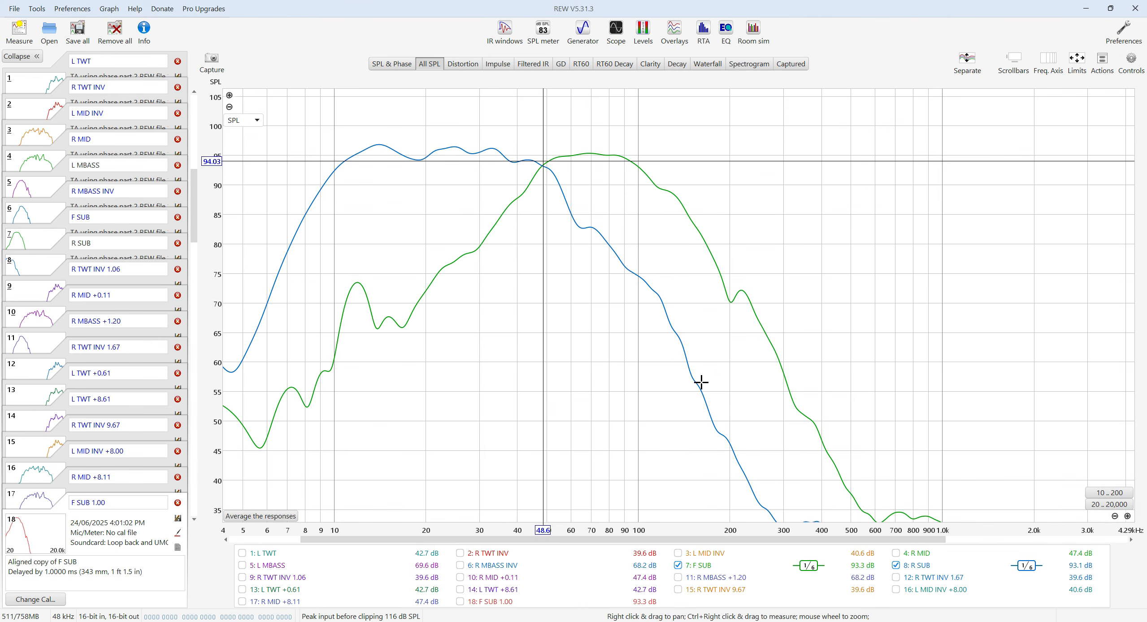
Switch to the Helix DSP PC-Tool and assign Output I and Output J to delay group 5.
click(372, 621)
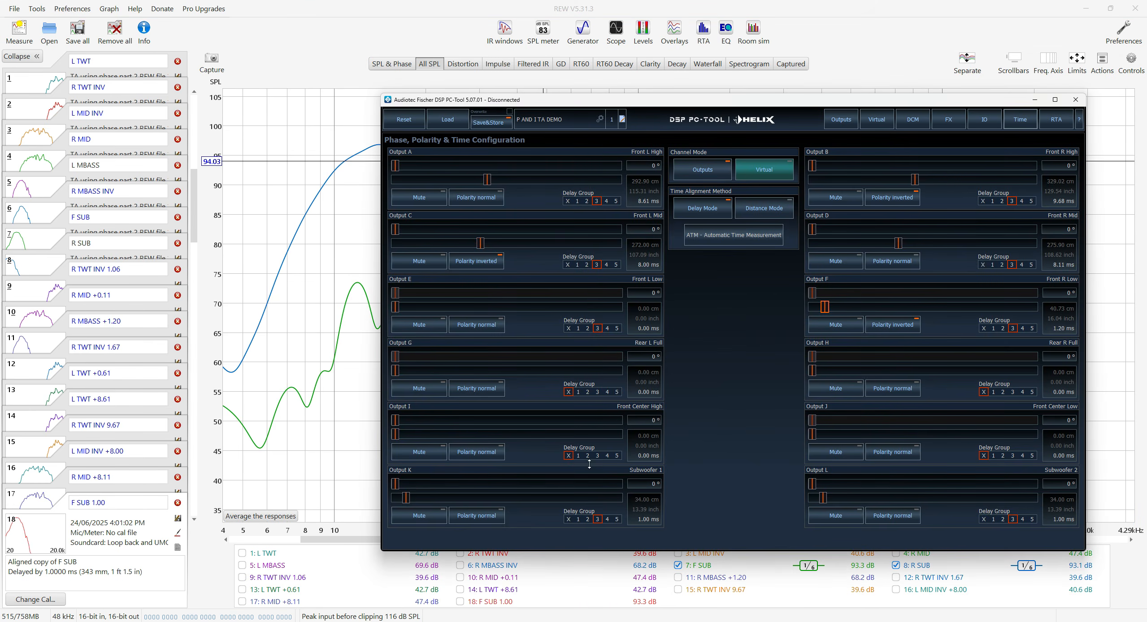
drag(395, 434, 406, 435)
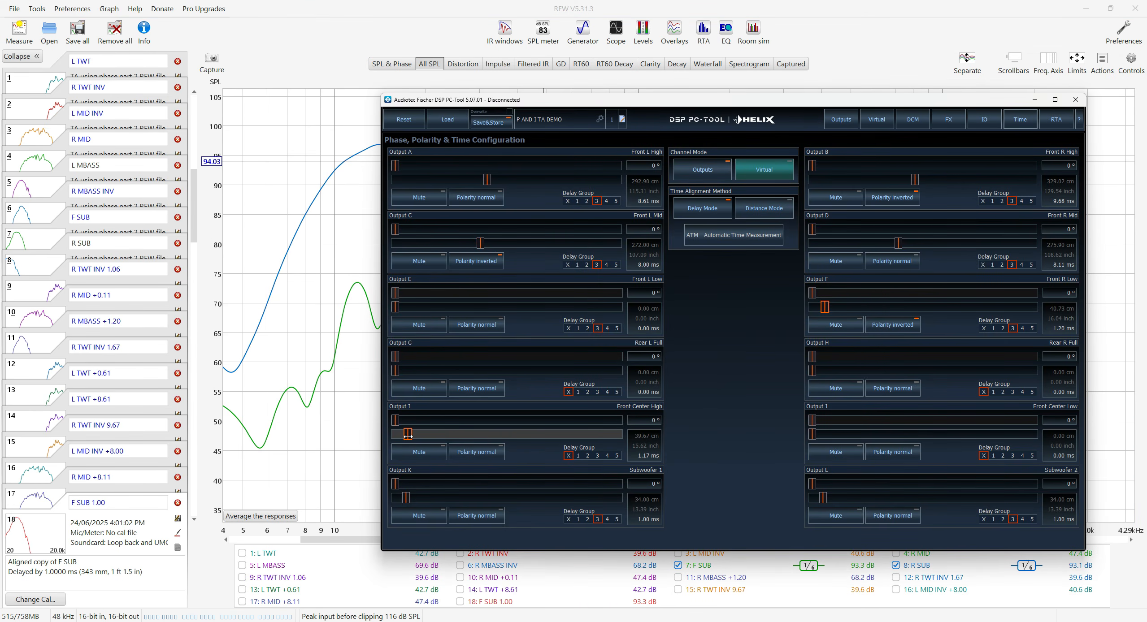
click(616, 455)
click(1031, 456)
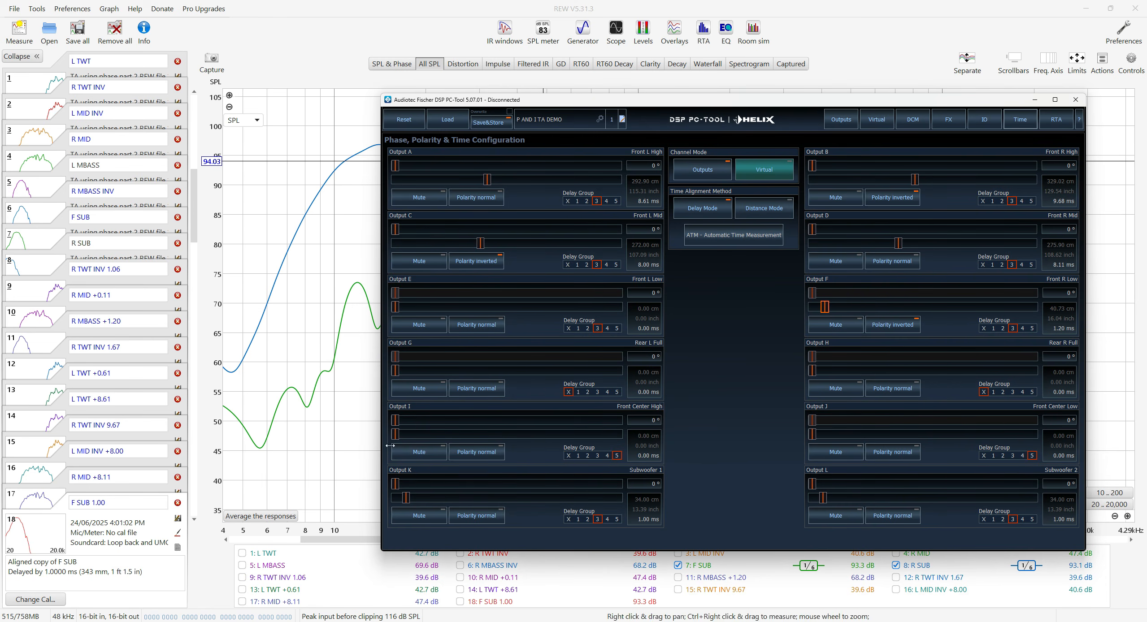
Set the delay of the linked Outputs I and J to 2.00 ms.
drag(395, 434, 420, 434)
drag(419, 434, 418, 435)
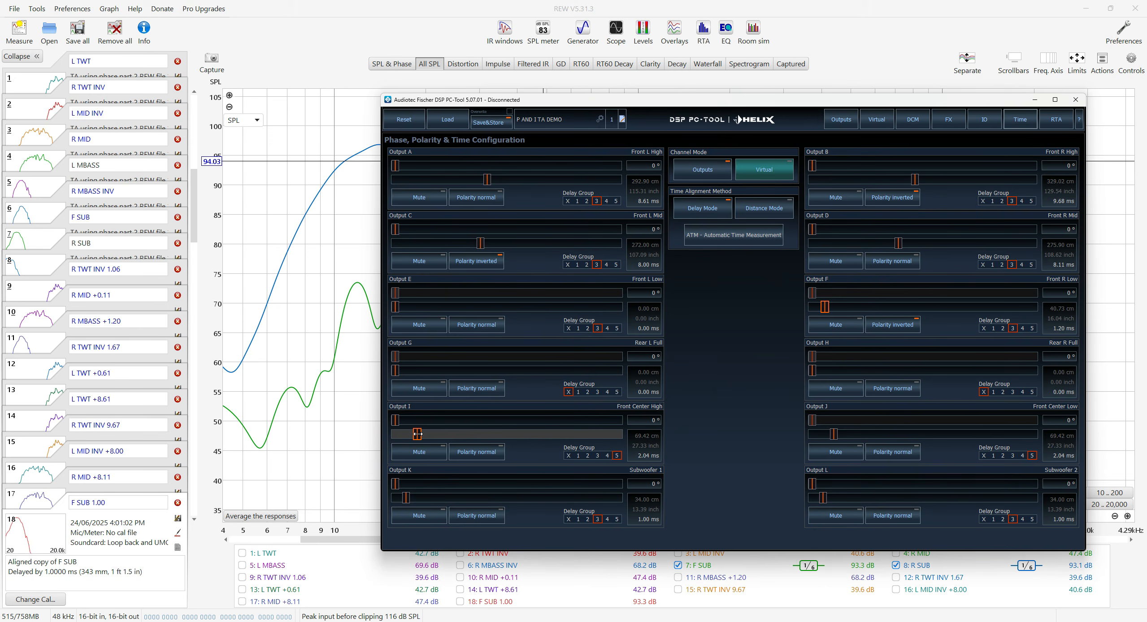
click(405, 437)
click(427, 434)
click(407, 437)
click(406, 437)
click(408, 433)
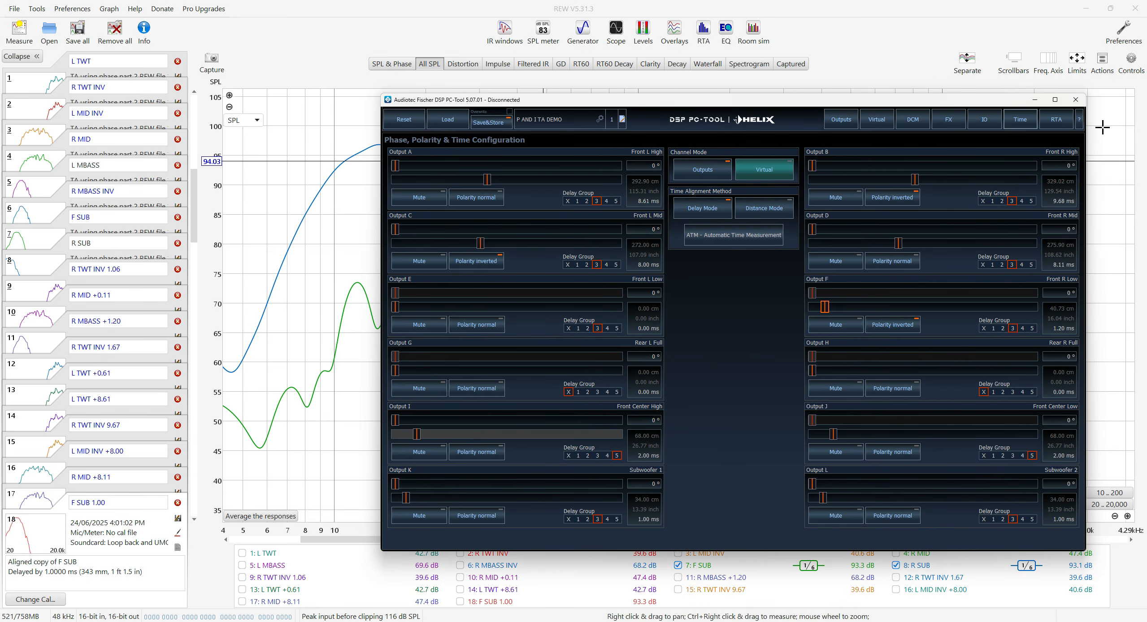
Cancel closing the DSP PC-Tool at the save prompt and minimize its window instead.
click(1077, 104)
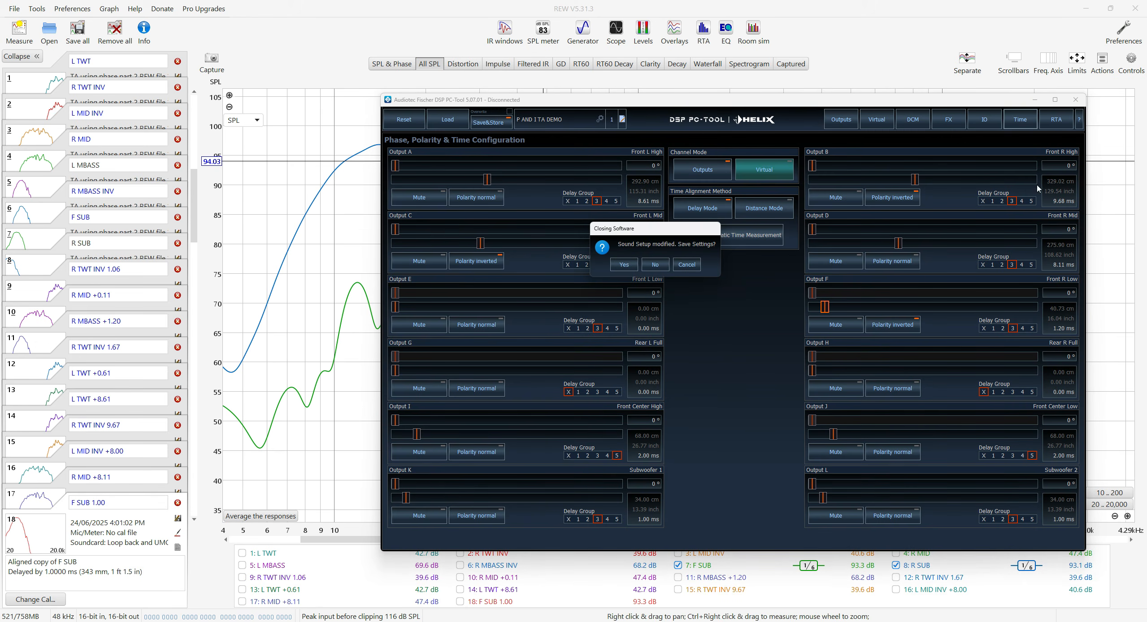
click(685, 261)
click(1035, 99)
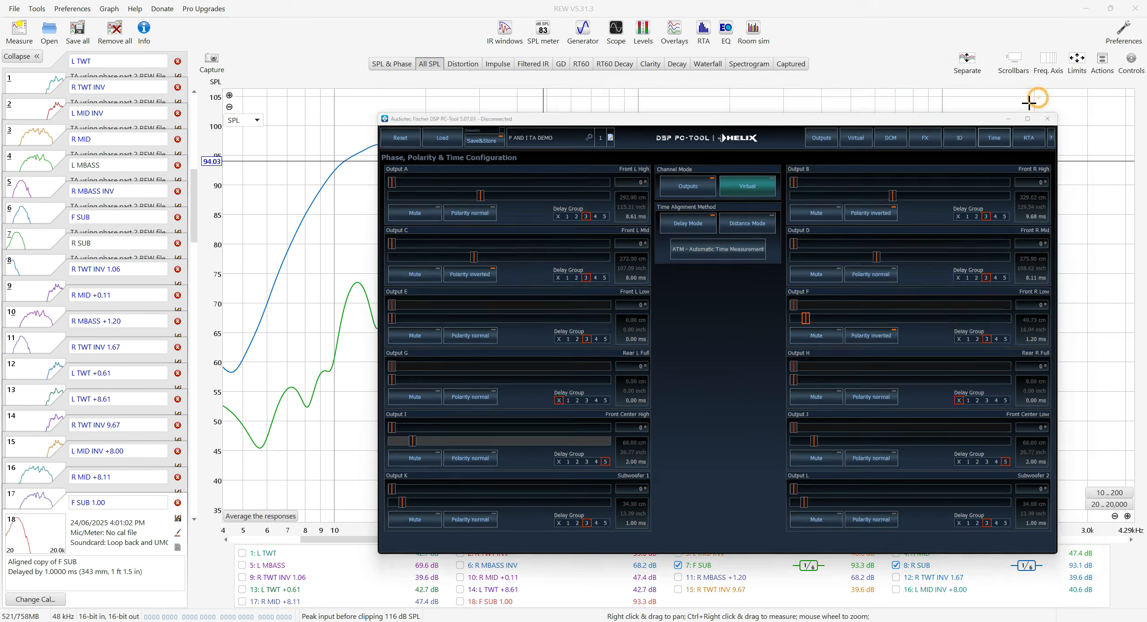